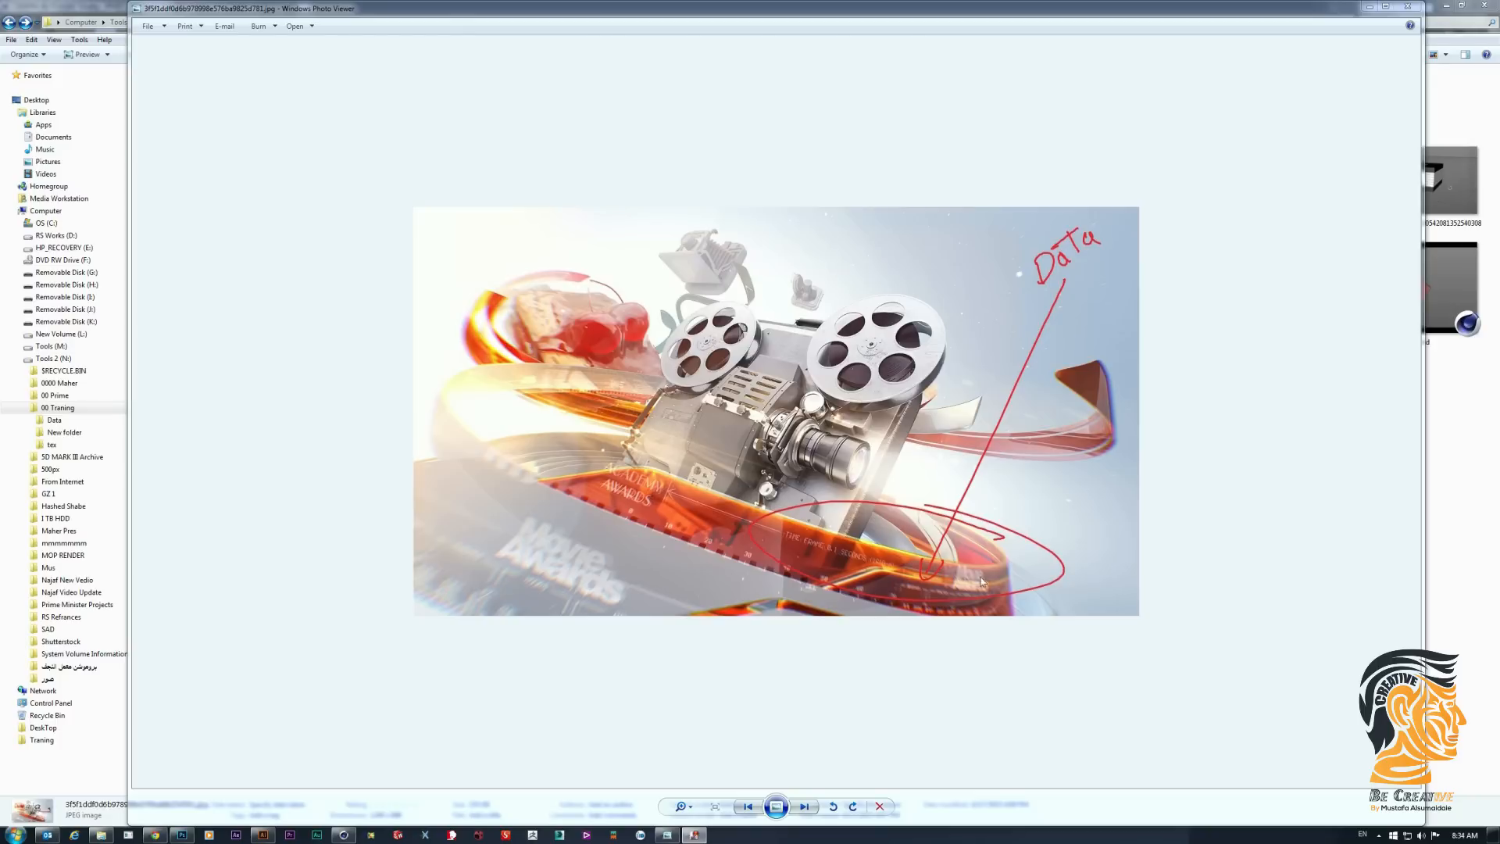
- Browse through the reference images to examine how data graphics are applied to the 3D shapes
{"action": "left_click", "coordinate": [805, 807]}
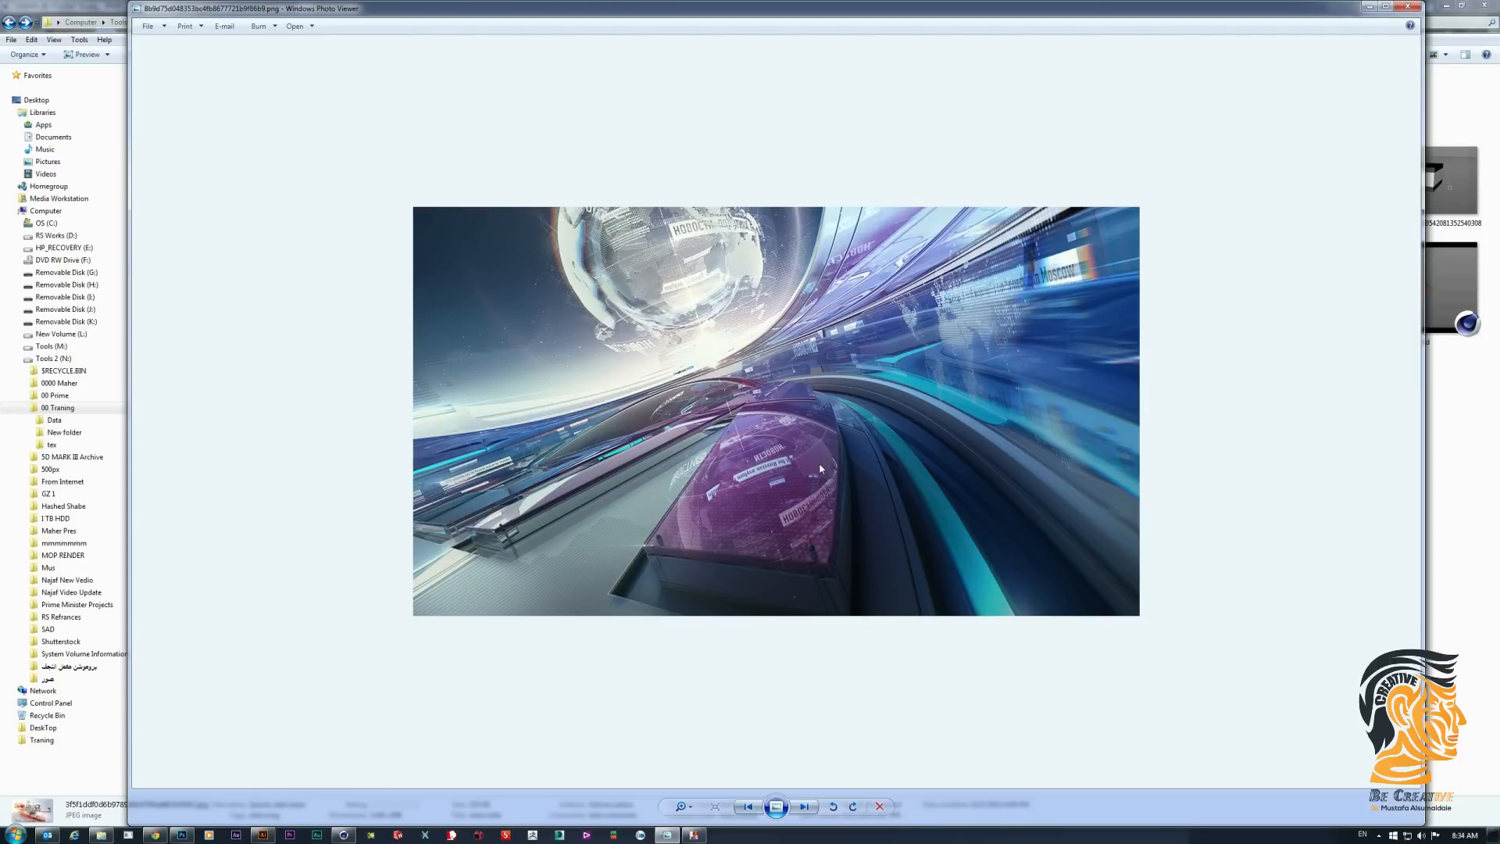
{"action": "left_click", "coordinate": [804, 807]}
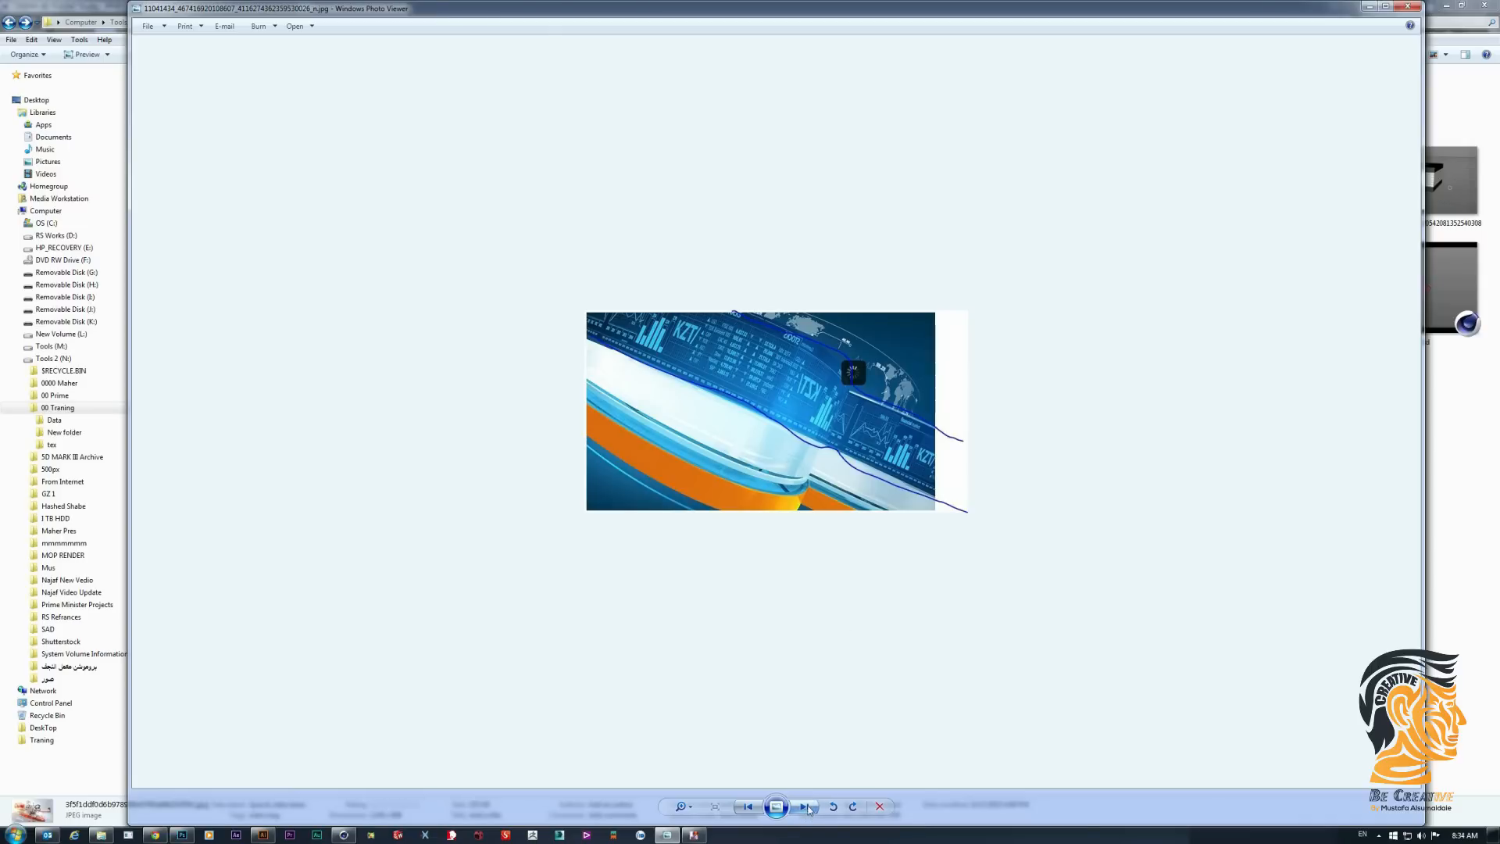
{"action": "scroll", "coordinate": [721, 394], "scroll_direction": "up", "scroll_amount": 4}
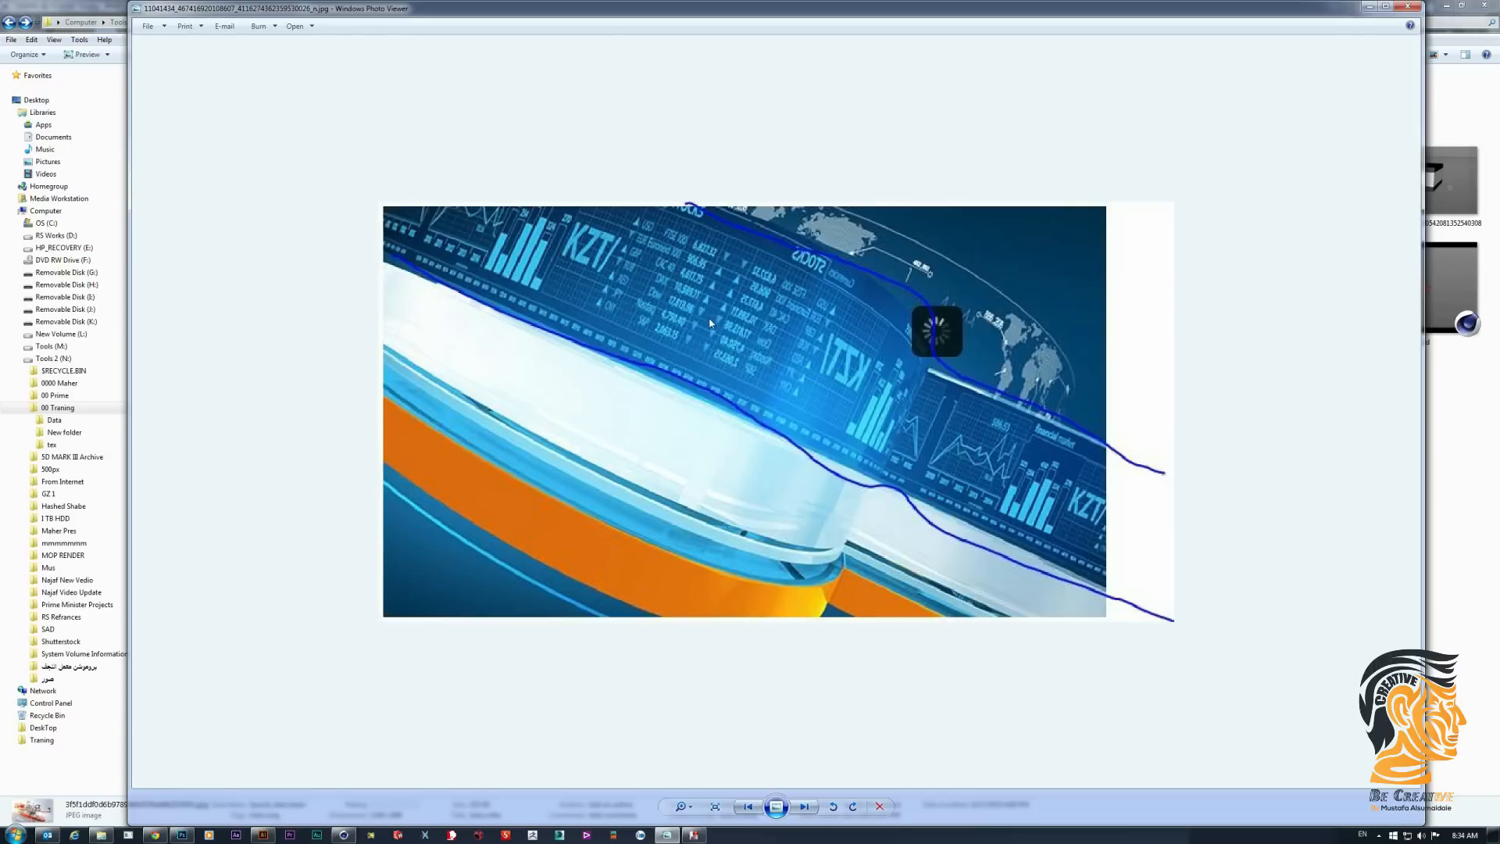
{"action": "scroll", "coordinate": [711, 322], "scroll_direction": "down", "scroll_amount": 4}
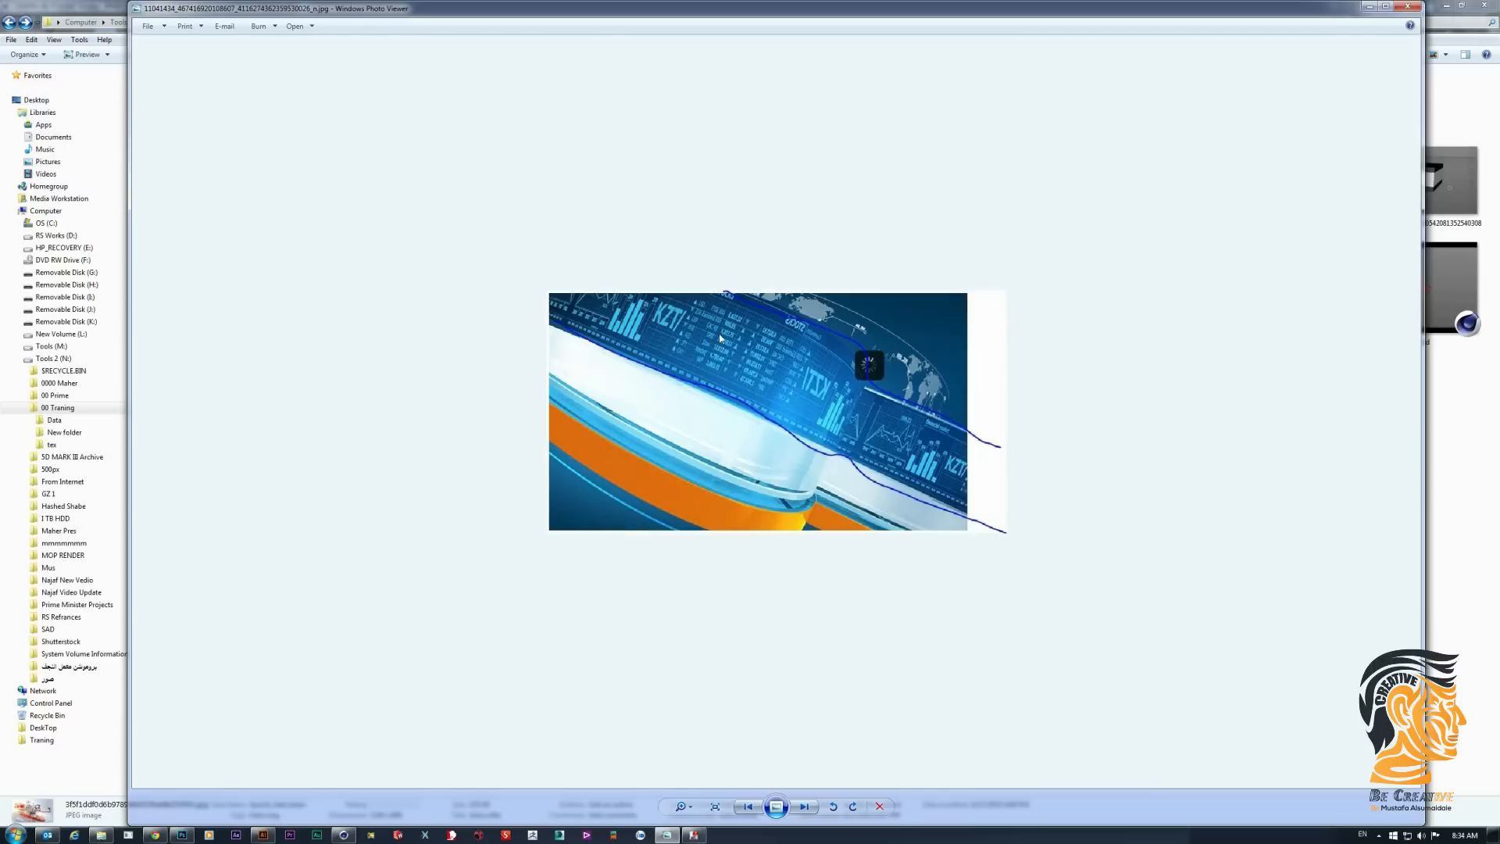
{"action": "left_click", "coordinate": [805, 806]}
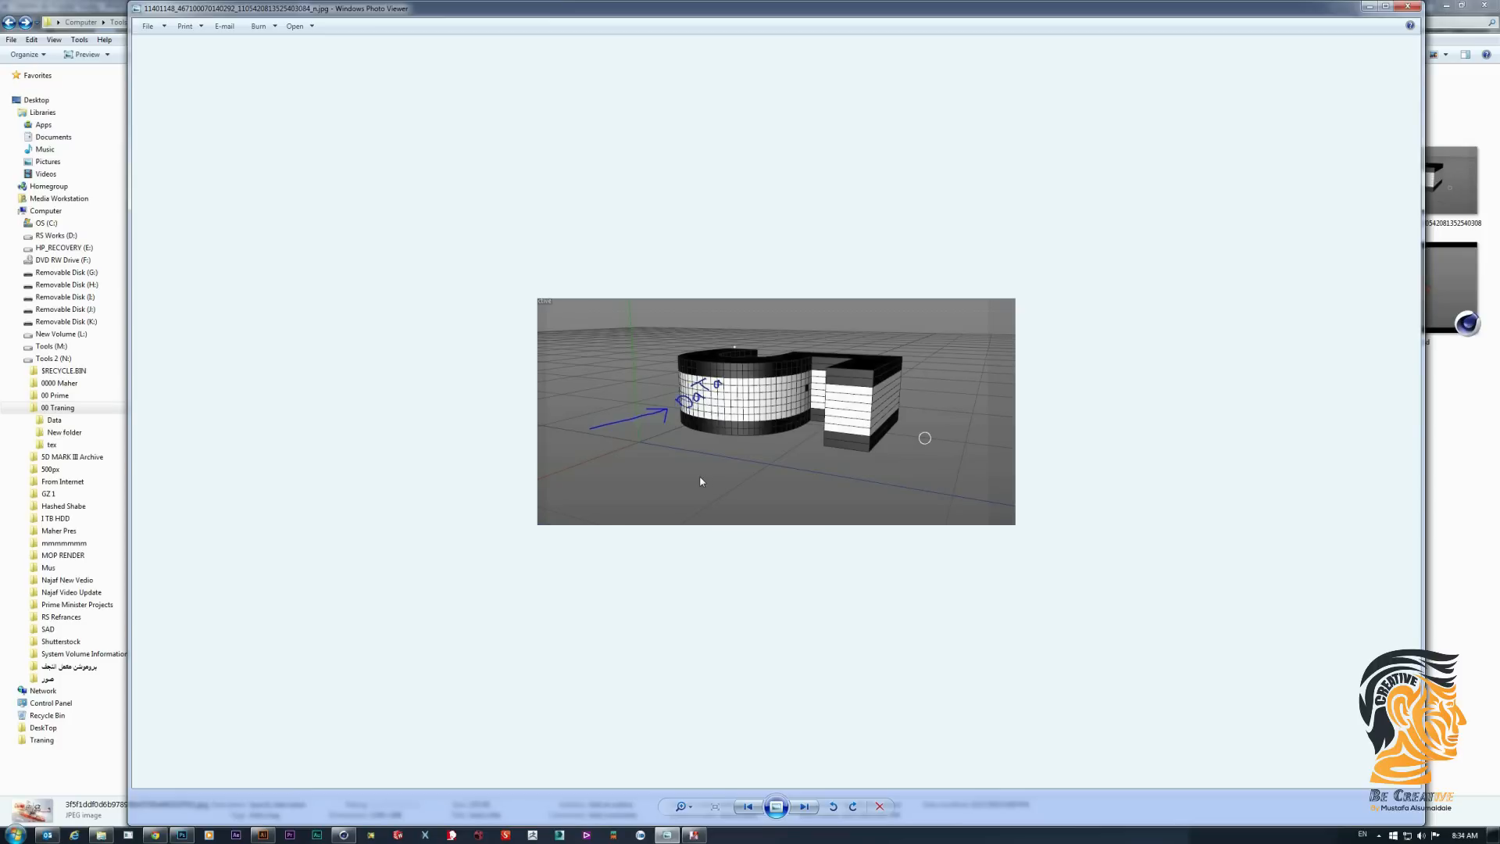
{"action": "scroll", "coordinate": [713, 406], "scroll_direction": "up", "scroll_amount": 2}
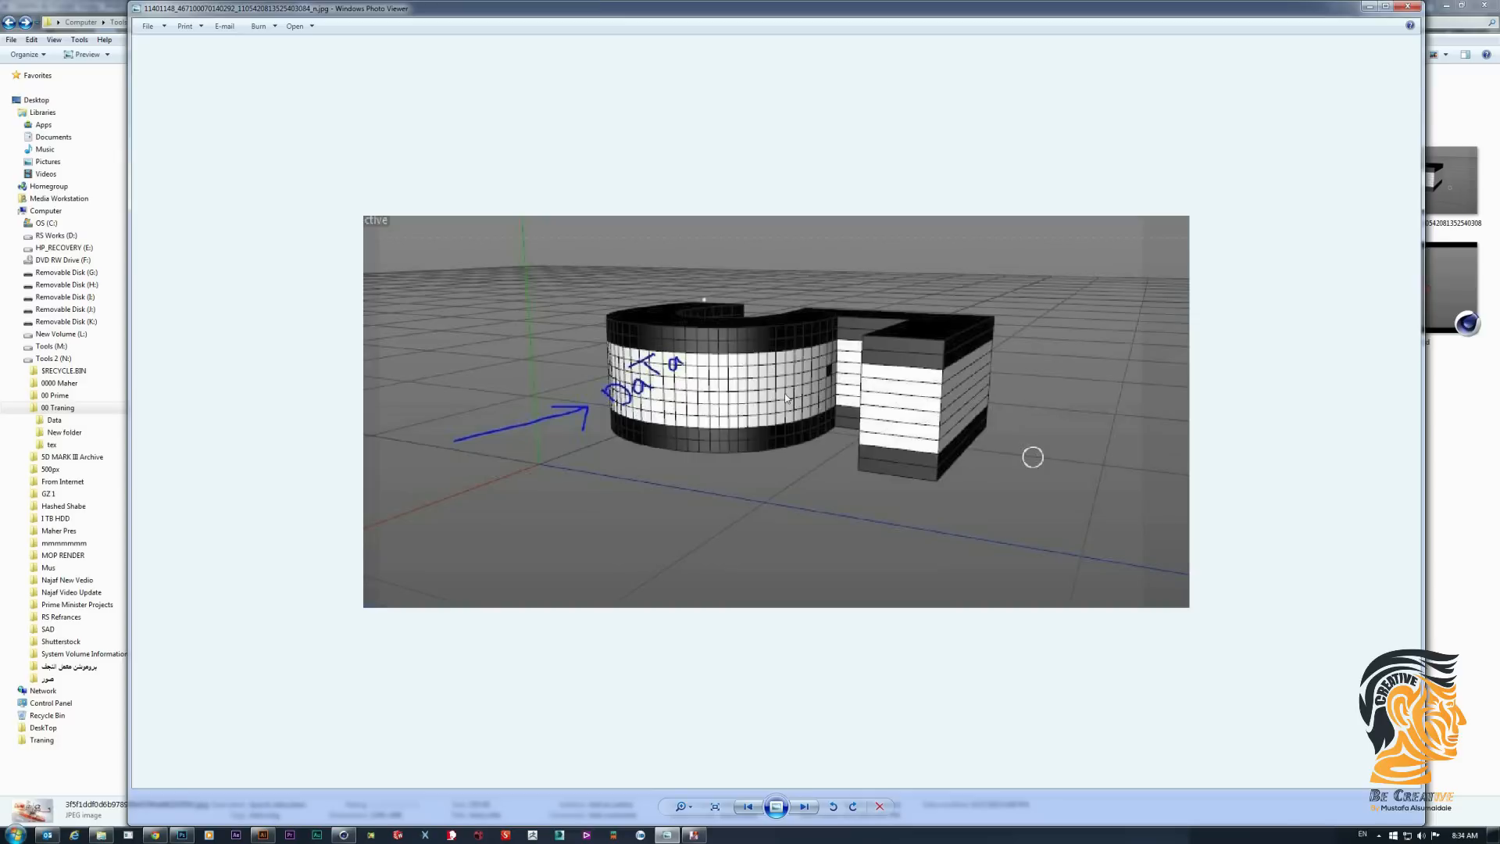
{"action": "scroll", "coordinate": [784, 392], "scroll_direction": "down", "scroll_amount": 2}
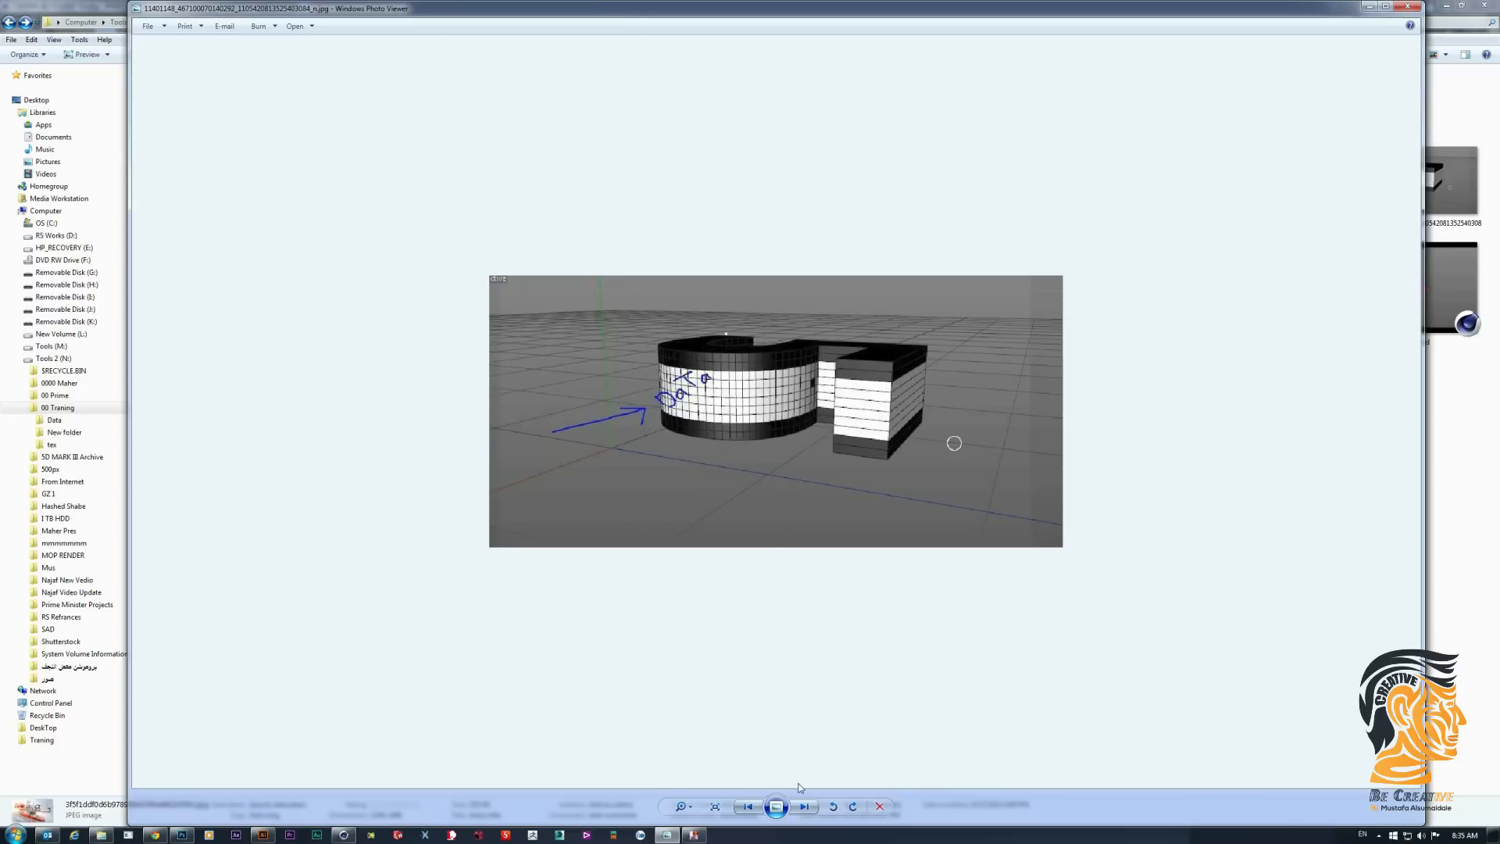
{"action": "left_click", "coordinate": [804, 806]}
{"action": "scroll", "coordinate": [788, 386], "scroll_direction": "up", "scroll_amount": 3}
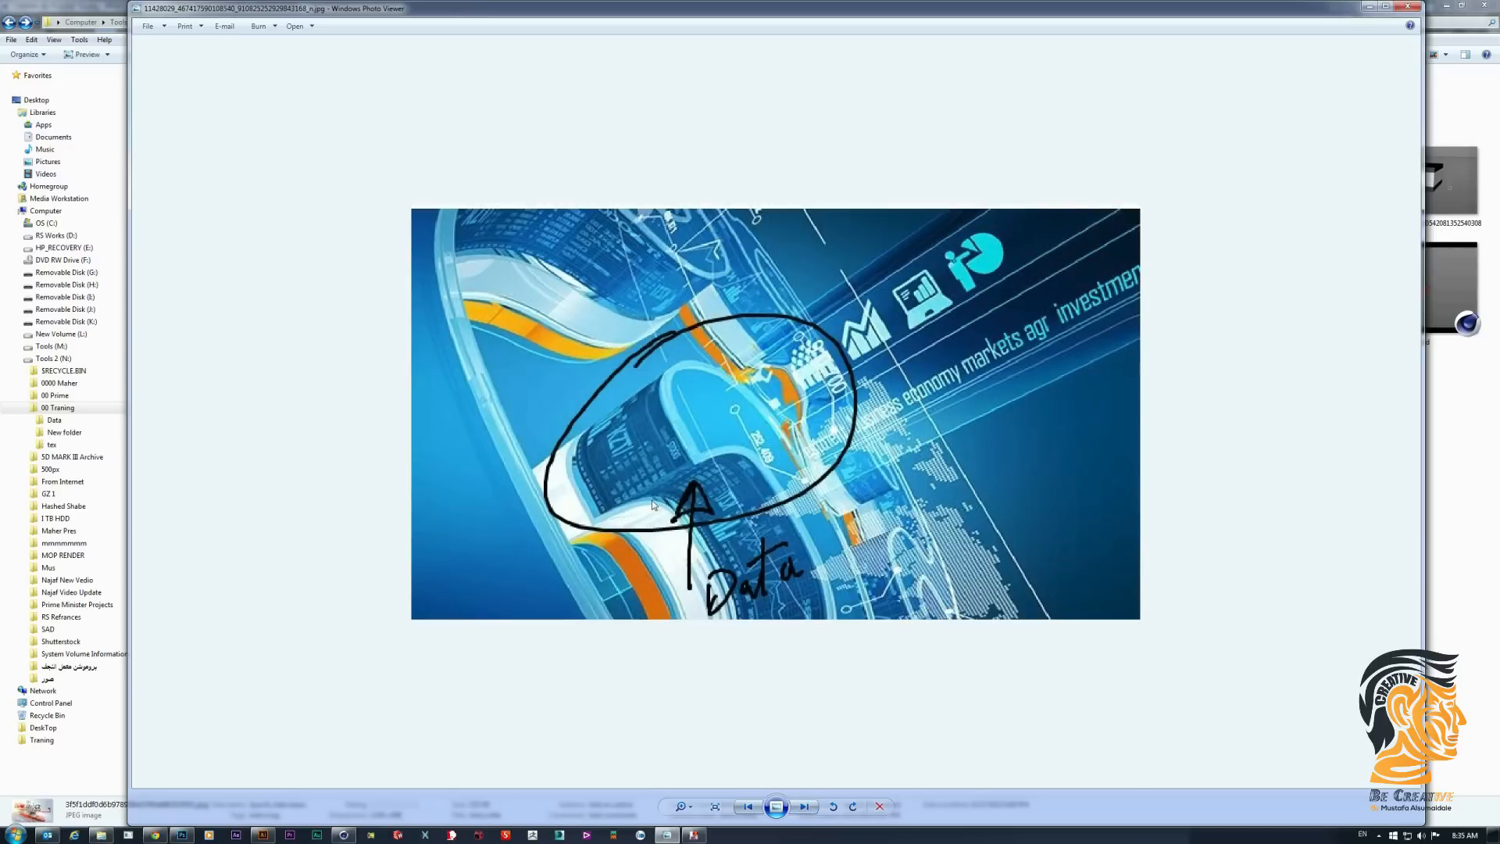
{"action": "left_click", "coordinate": [803, 806]}
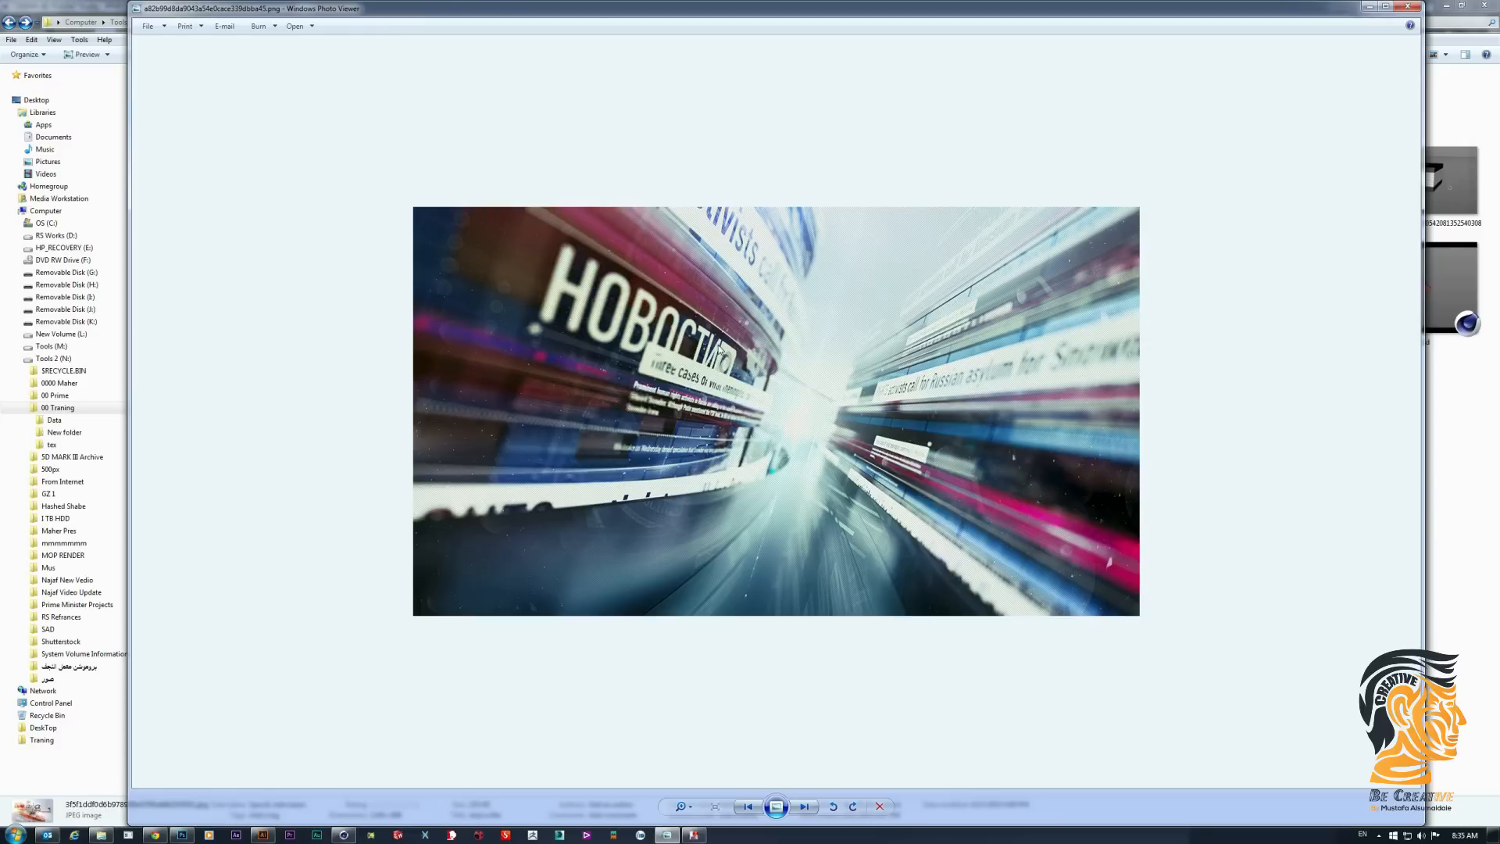
{"action": "left_click", "coordinate": [805, 808]}
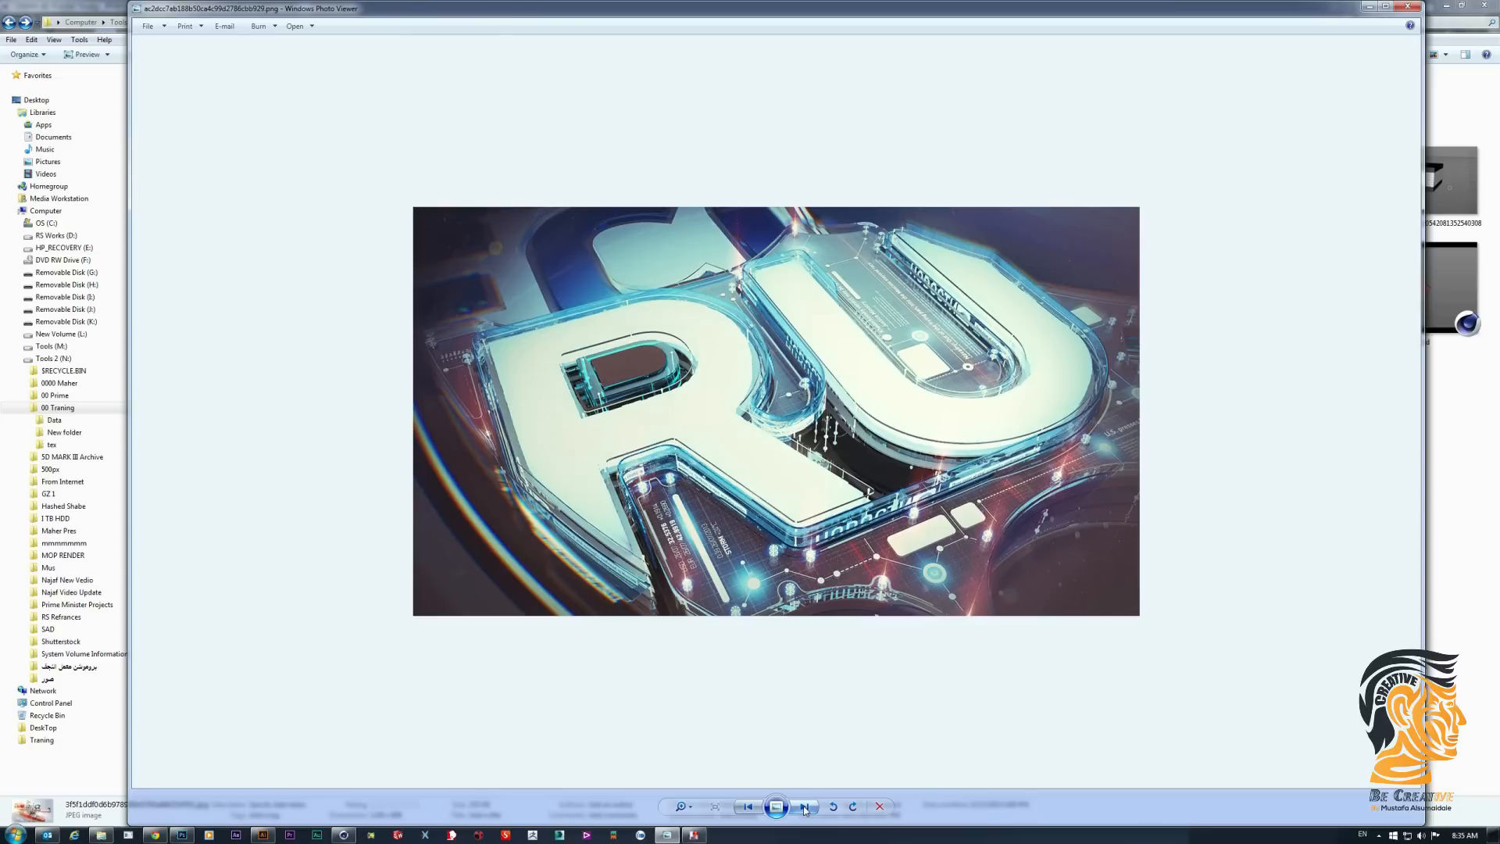
{"action": "left_click", "coordinate": [805, 809]}
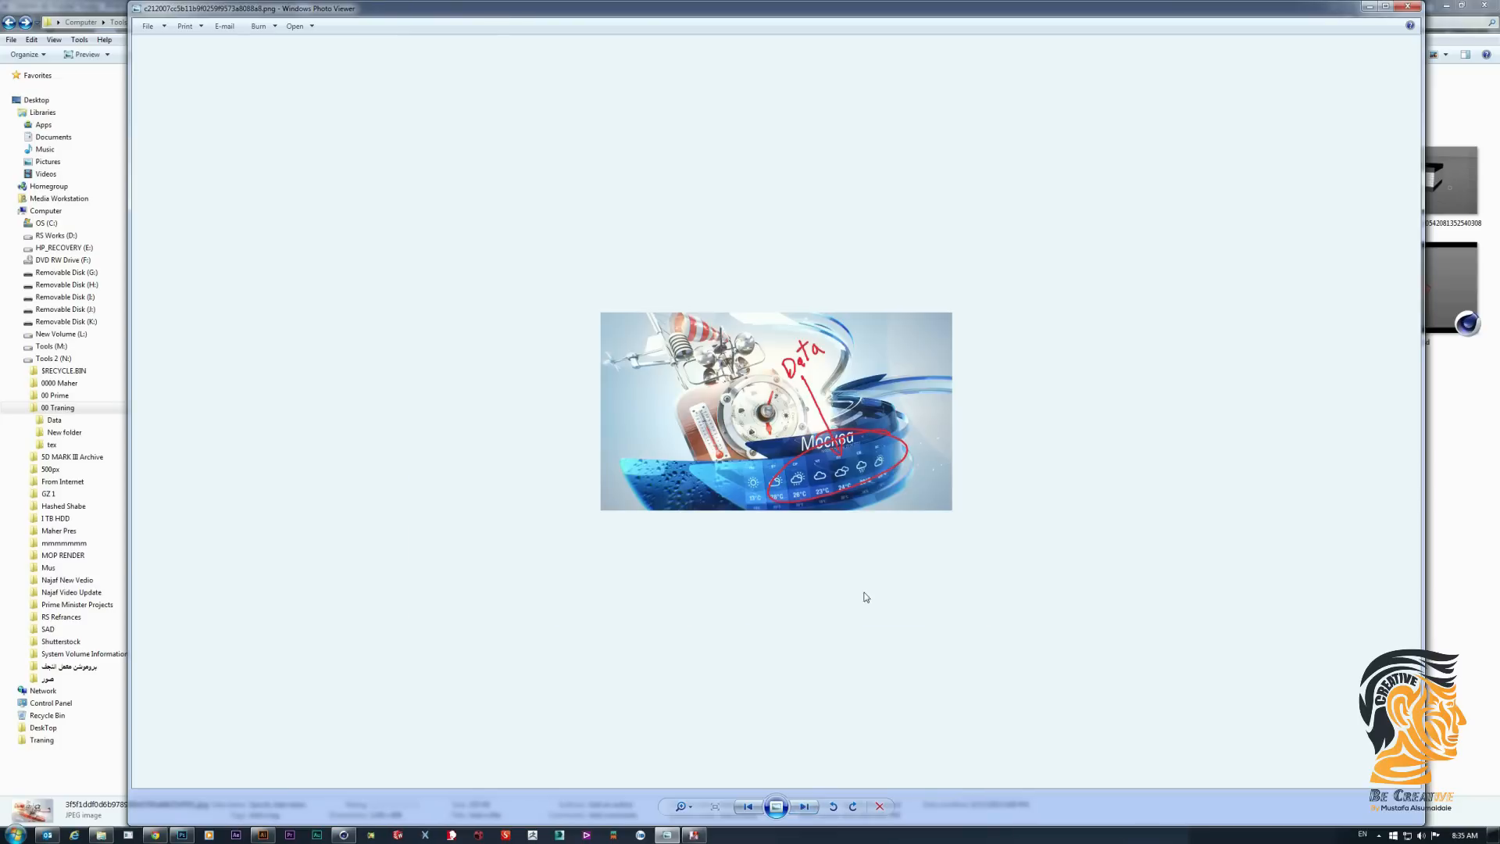
- Return to the 00 Traning folder and view the rendered image Final0000.jpg
{"action": "left_click", "coordinate": [1370, 7]}
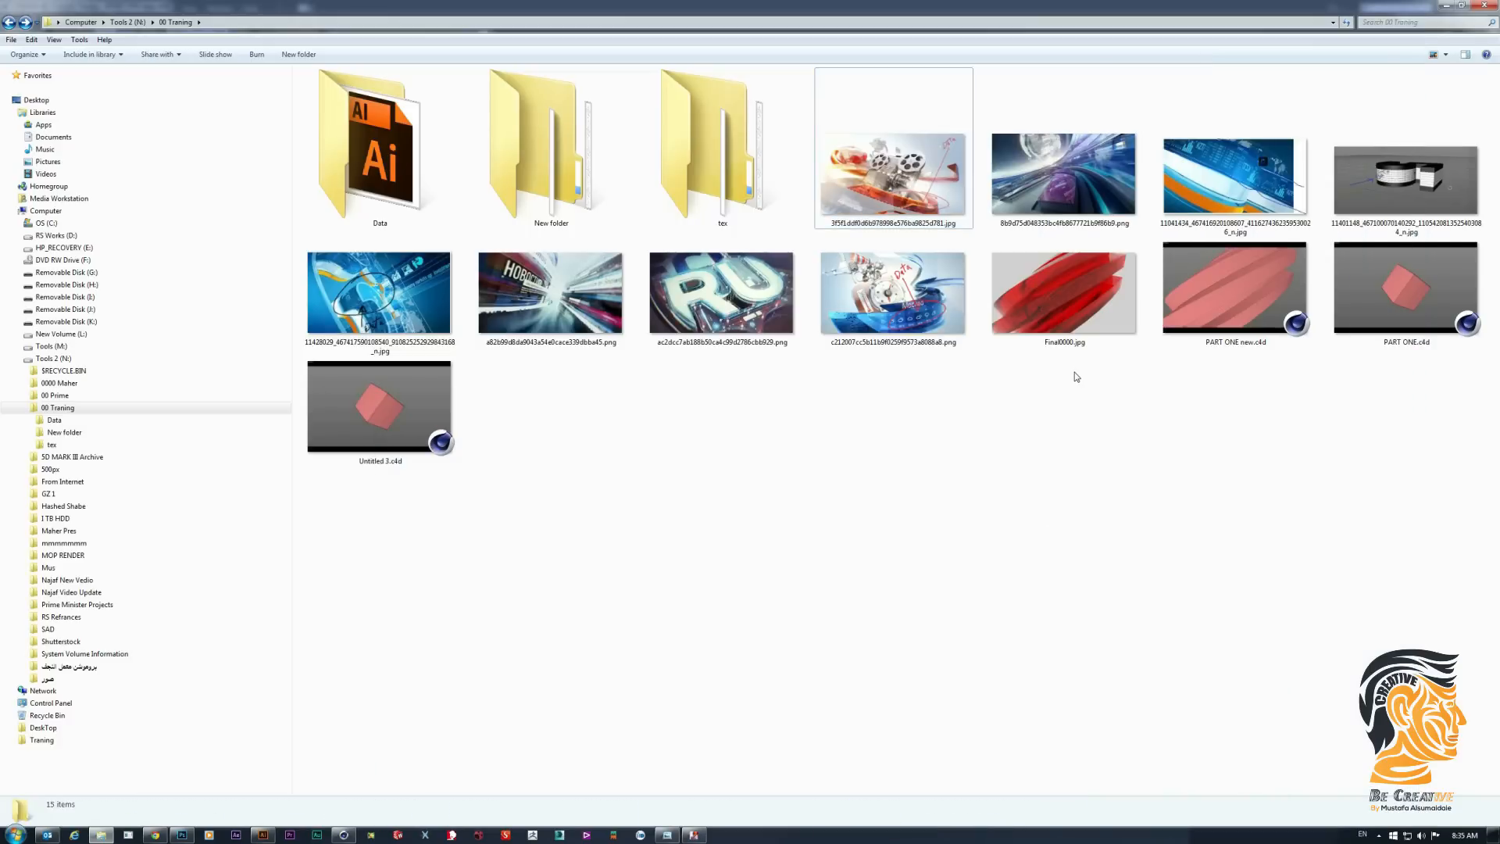
{"action": "double_click", "coordinate": [1092, 311]}
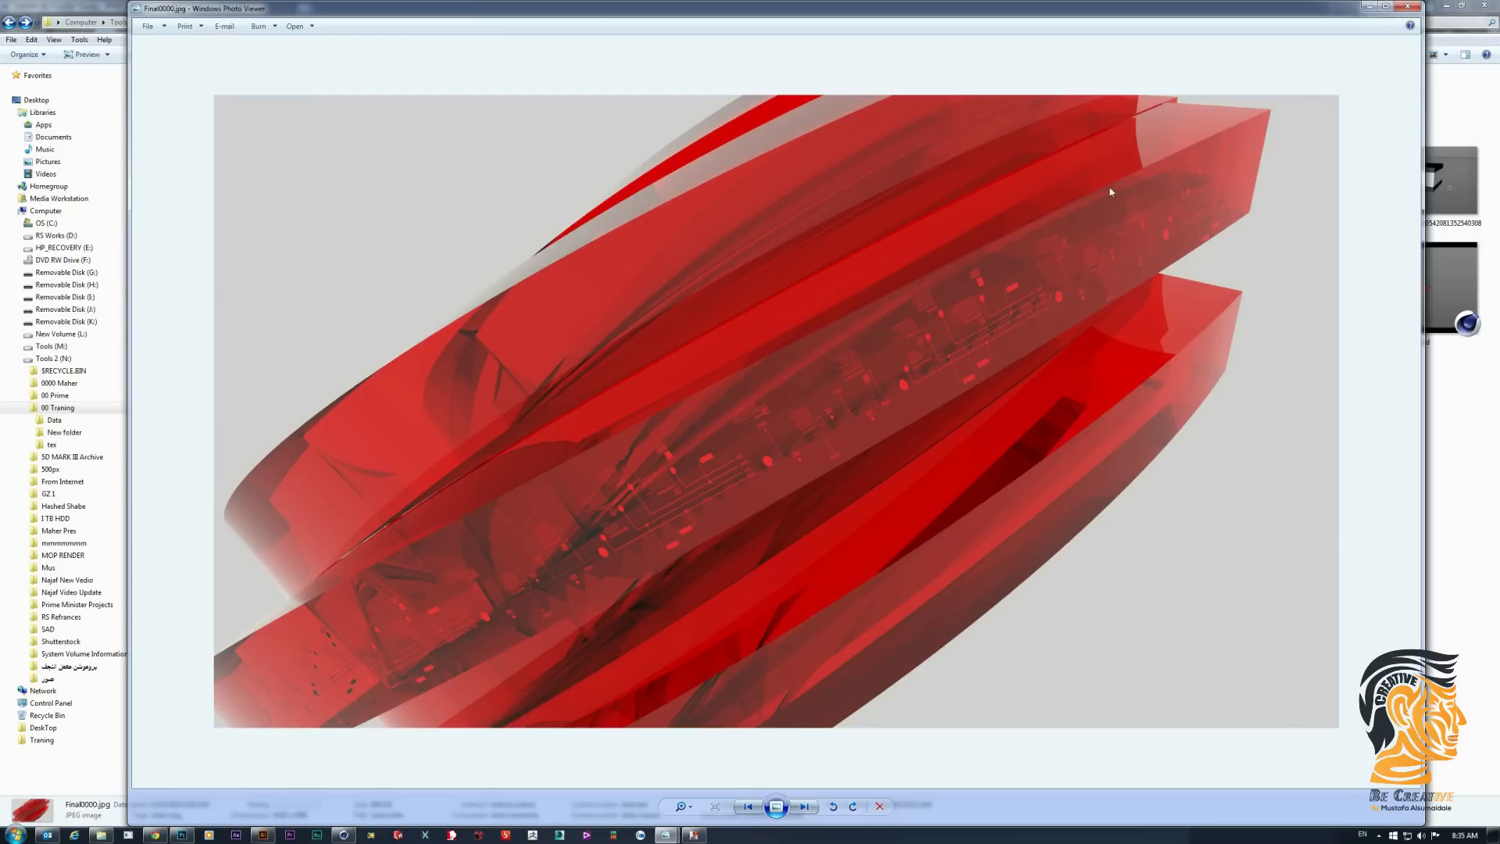
{"action": "left_click", "coordinate": [1407, 6]}
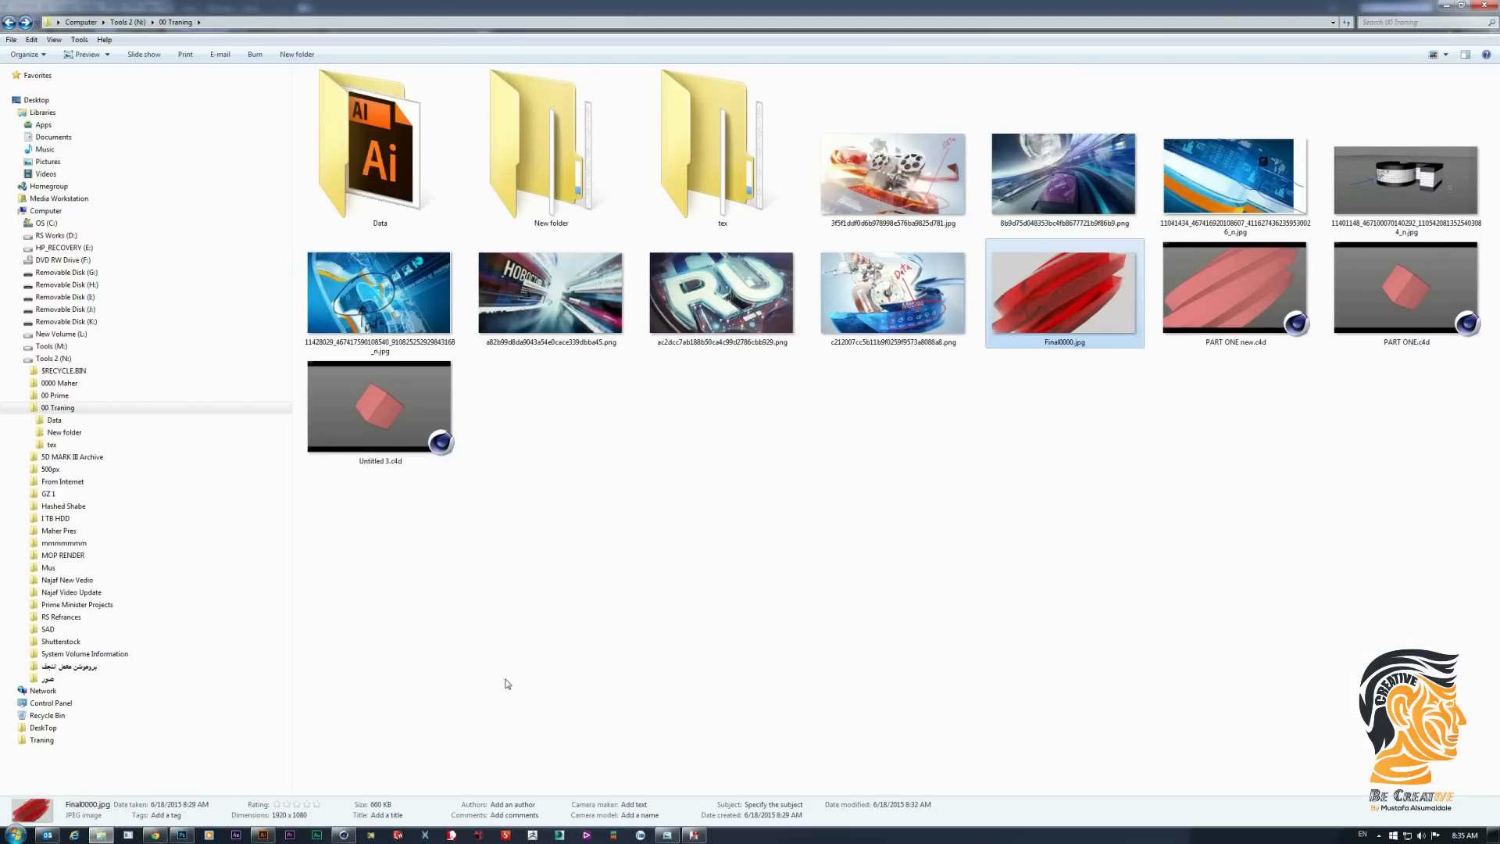
- Switch to data.ai in Illustrator and fill all the infographic artwork on both artboards with white
{"action": "left_click", "coordinate": [266, 836]}
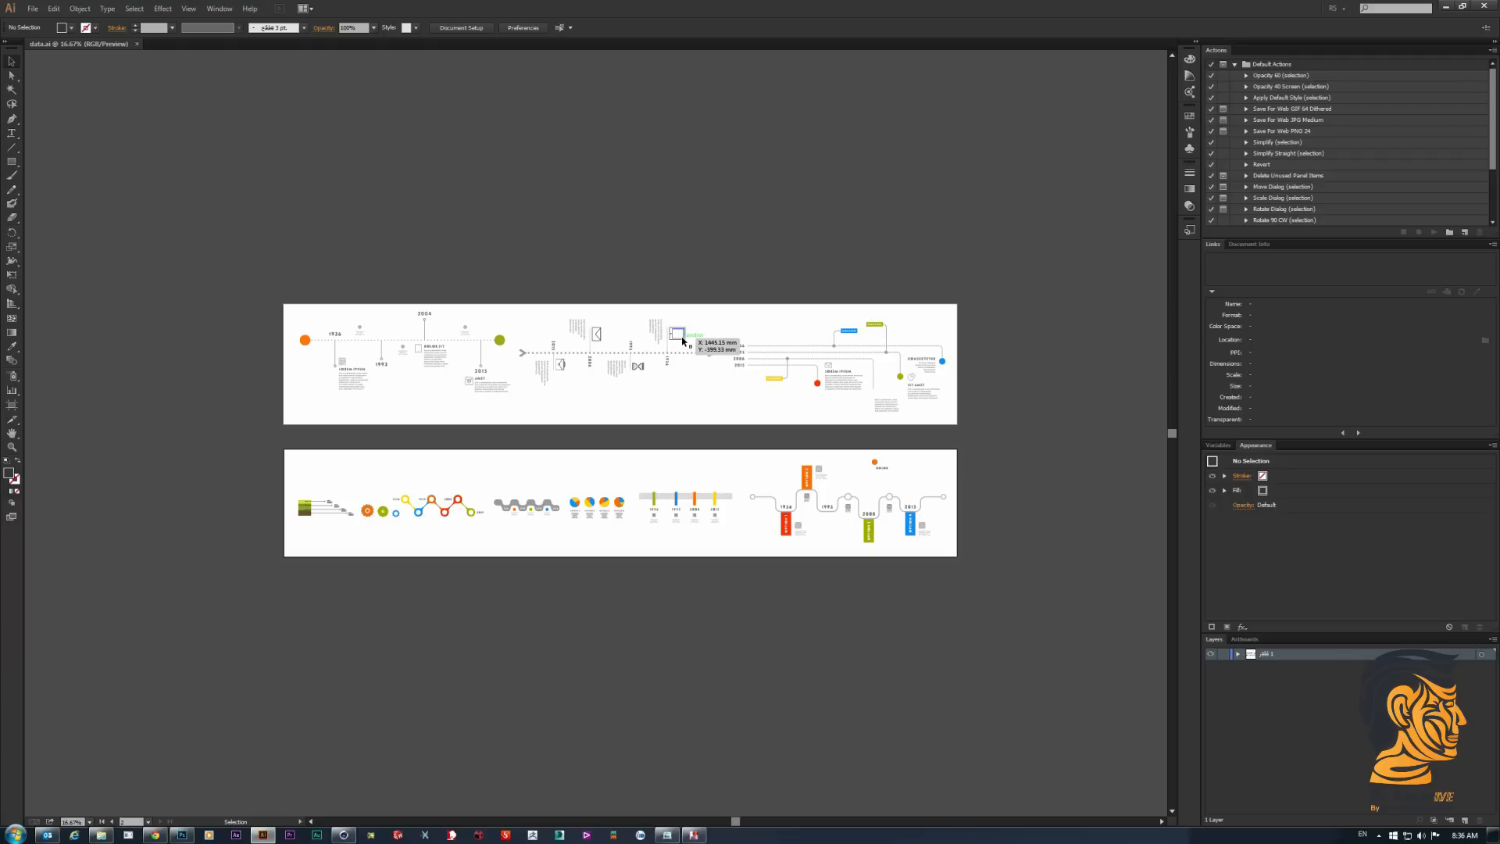
{"action": "left_click", "coordinate": [682, 341]}
{"action": "left_click", "coordinate": [809, 276]}
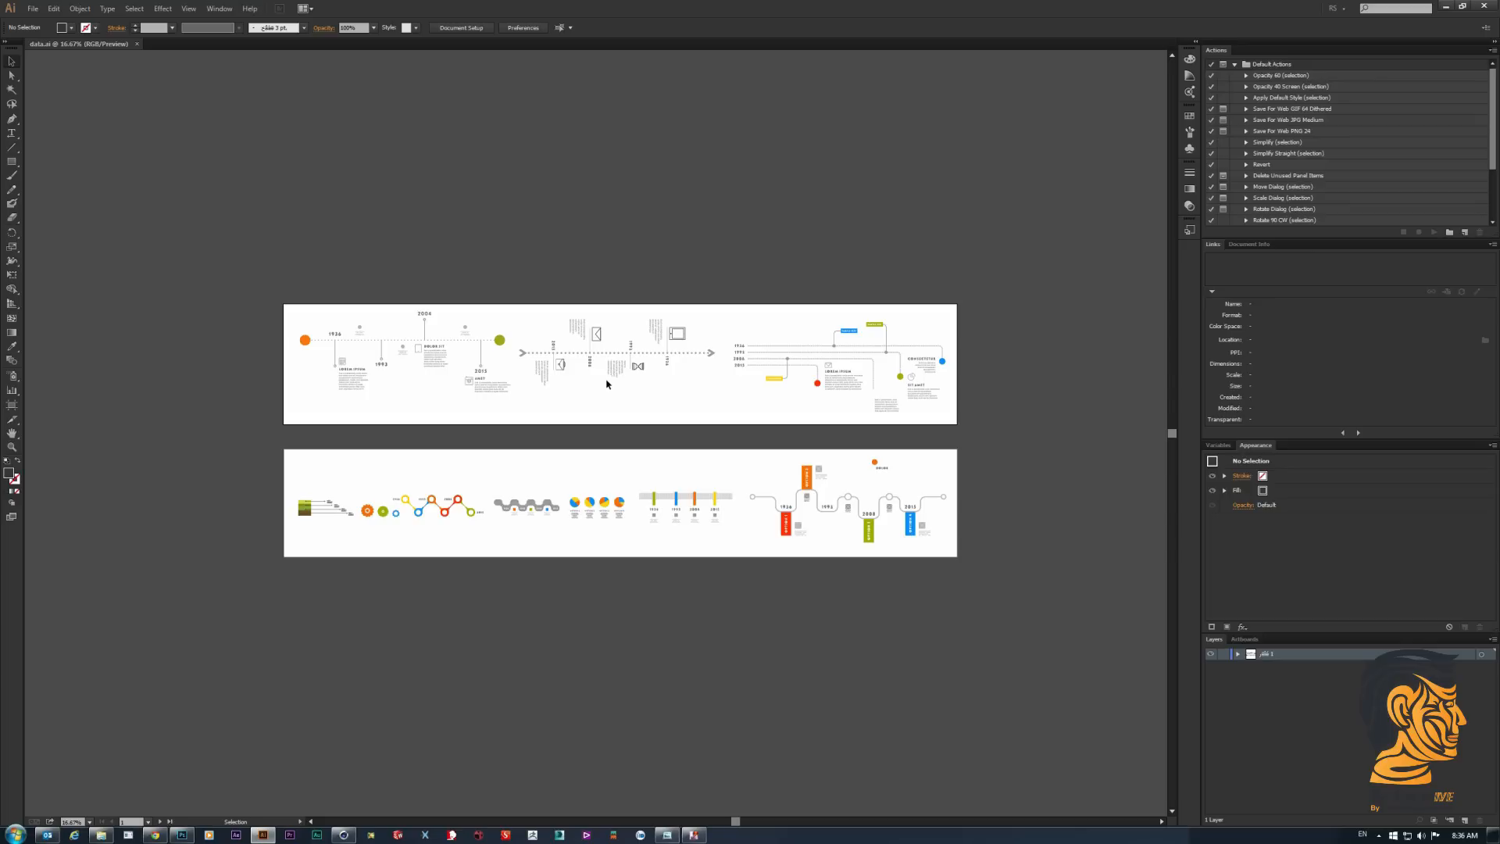
{"action": "left_click_drag", "start_coordinate": [272, 283], "coordinate": [983, 602]}
{"action": "left_click_drag", "start_coordinate": [983, 601], "coordinate": [982, 602]}
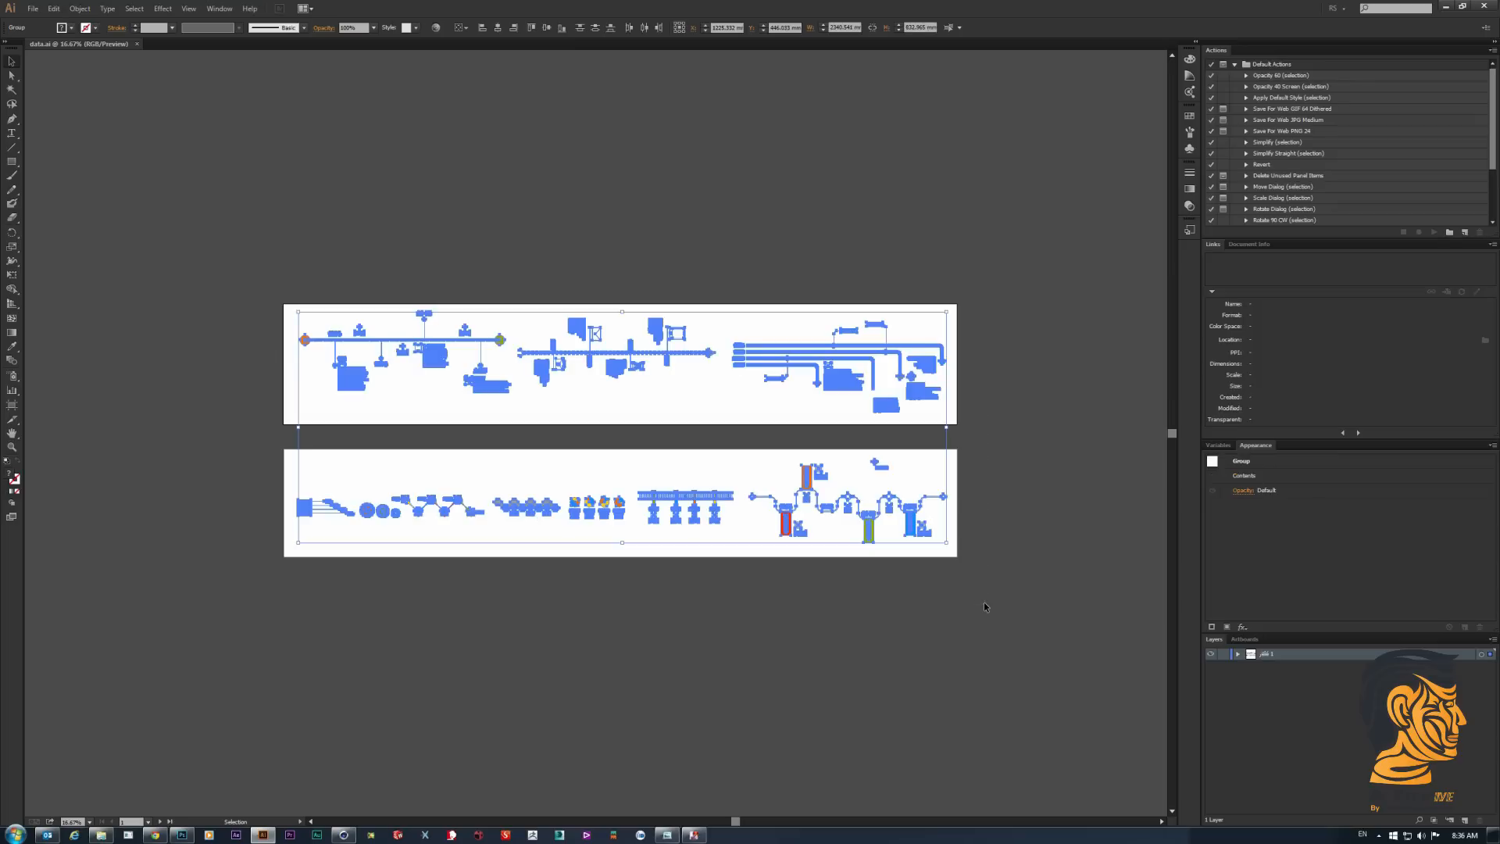
{"action": "left_click", "coordinate": [71, 28]}
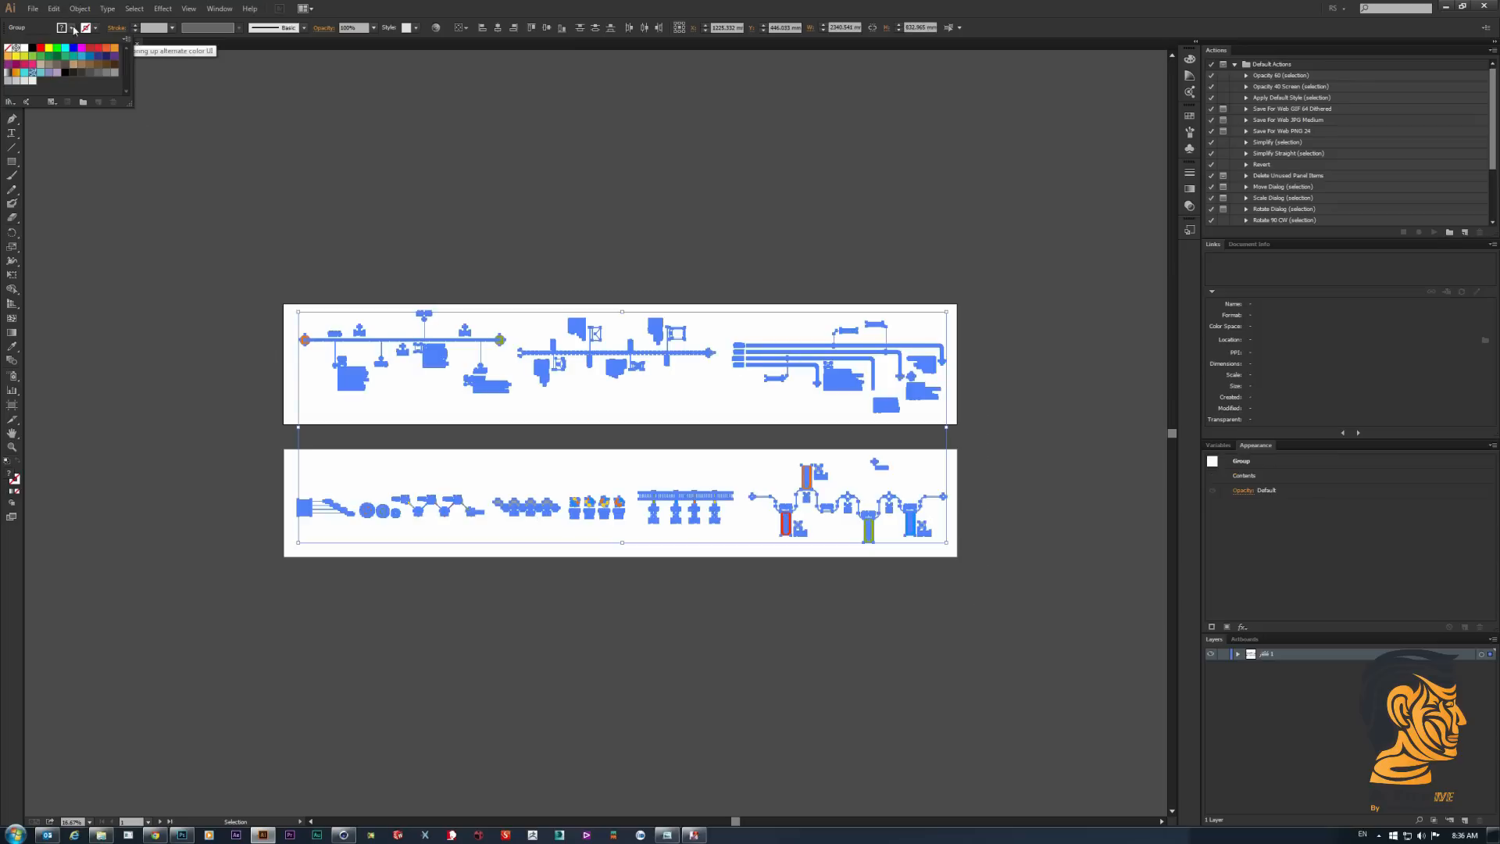
{"action": "left_click", "coordinate": [26, 49]}
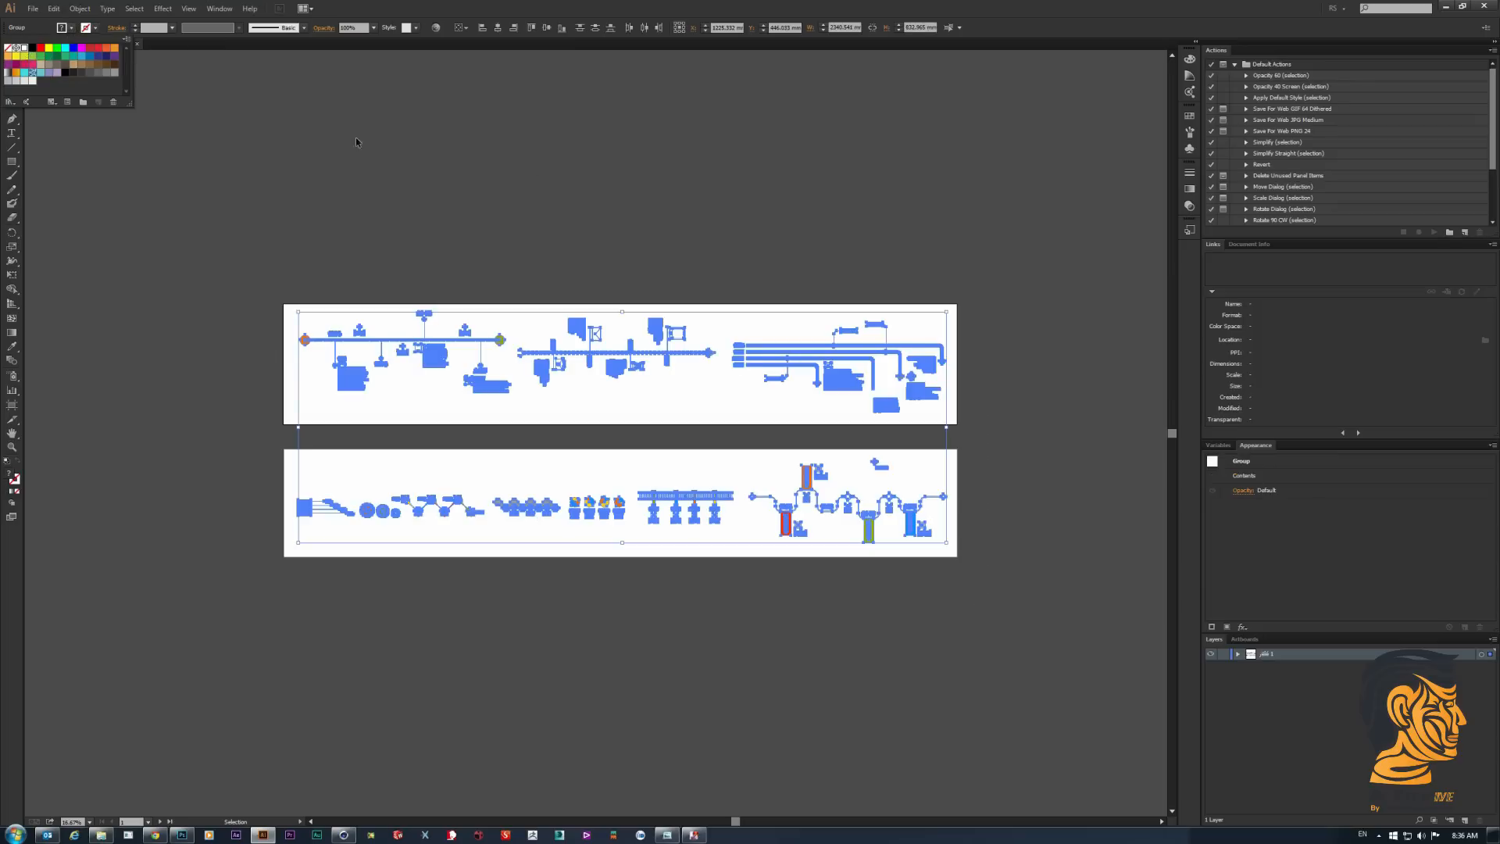
{"action": "left_click", "coordinate": [691, 186]}
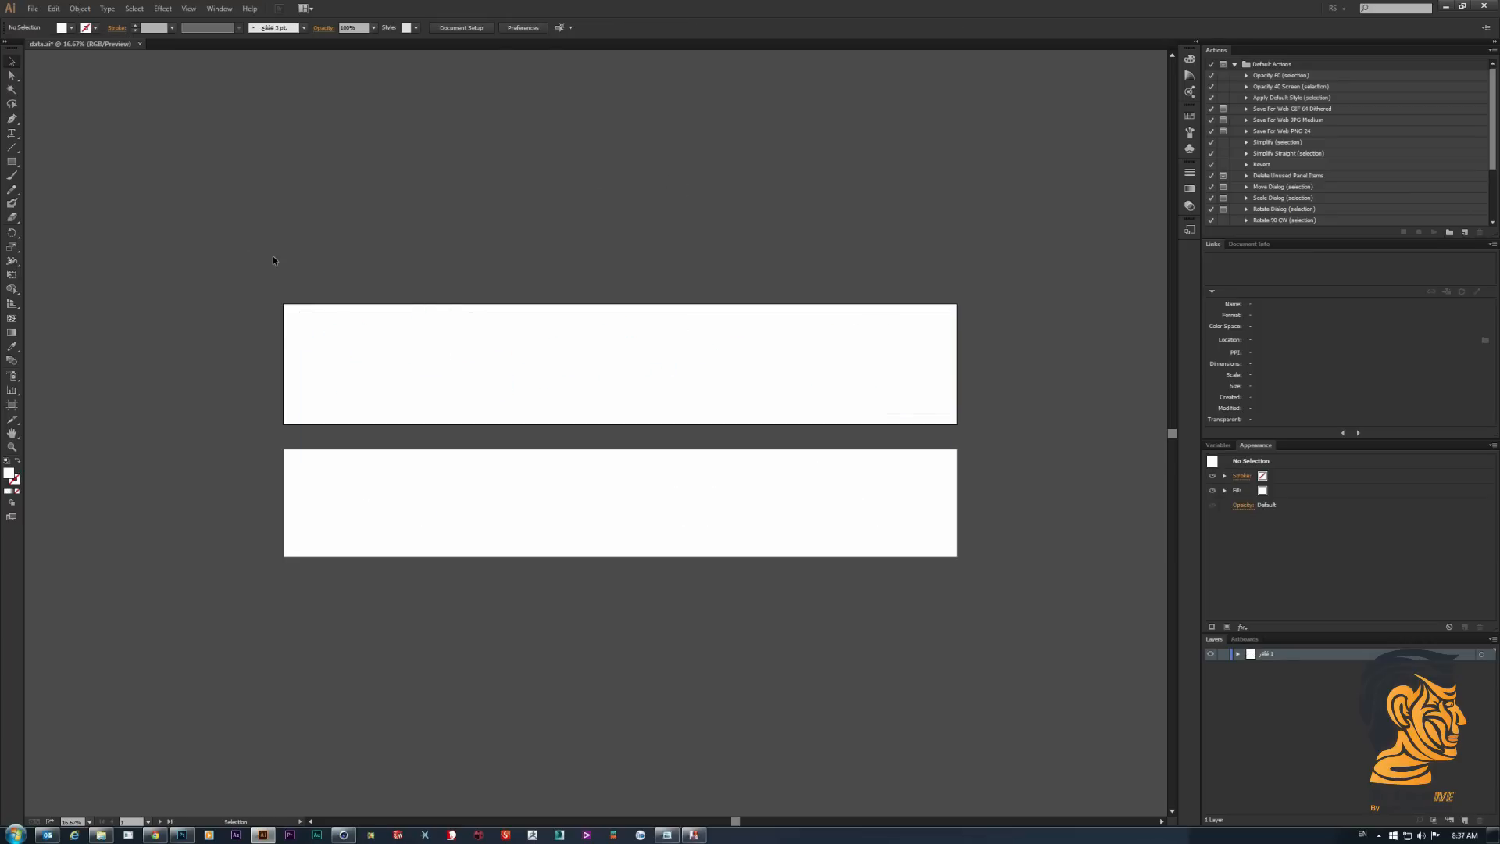
- Select all the white artwork on both artboards to check its shapes and deselect it again
{"action": "left_click_drag", "start_coordinate": [384, 322], "coordinate": [1081, 689]}
{"action": "left_click", "coordinate": [1033, 392]}
{"action": "left_click_drag", "start_coordinate": [1028, 261], "coordinate": [219, 635]}
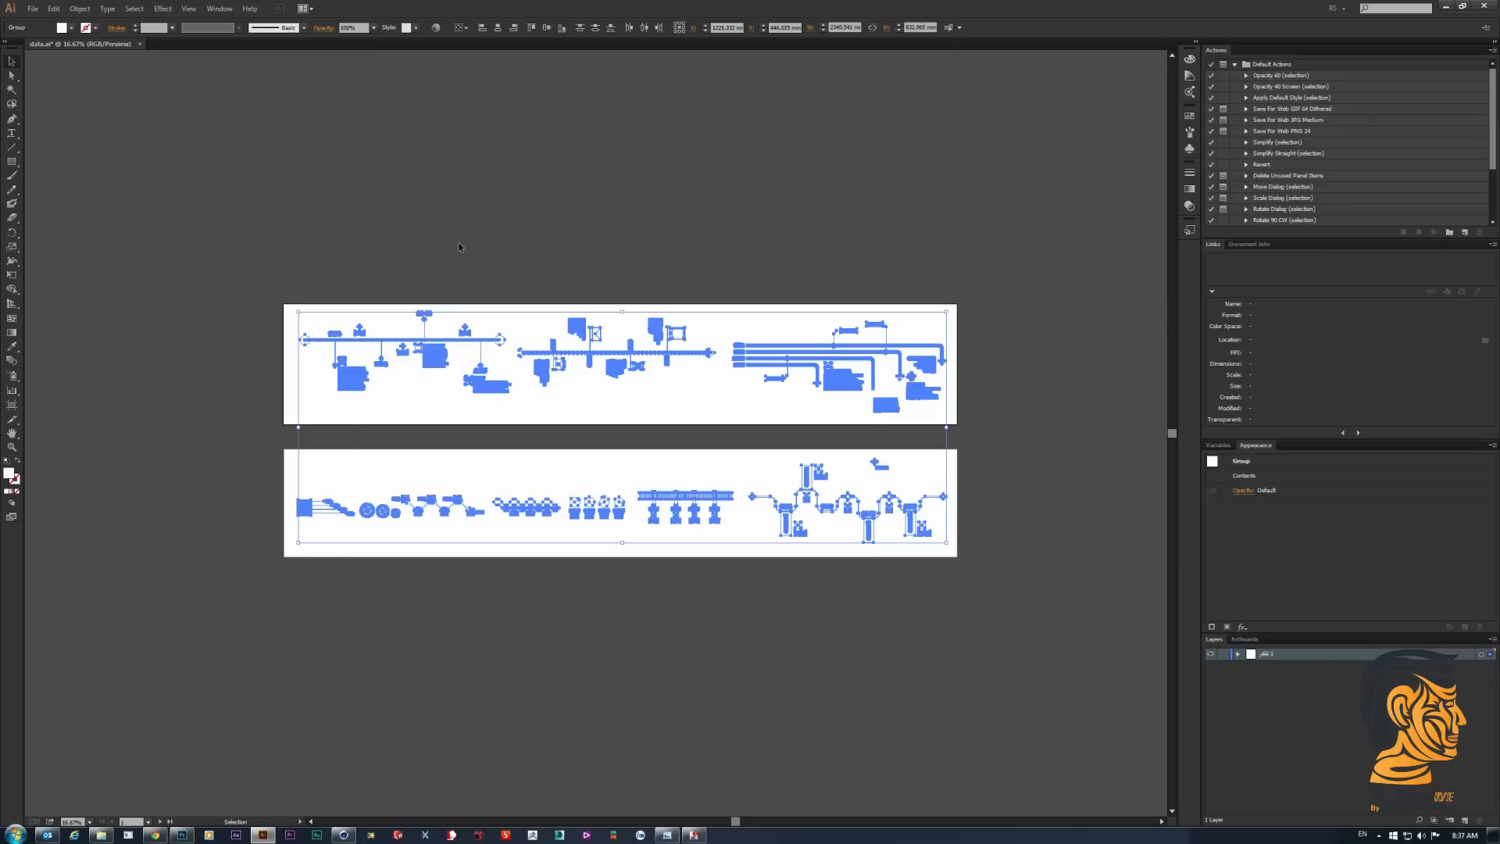
{"action": "left_click", "coordinate": [728, 220]}
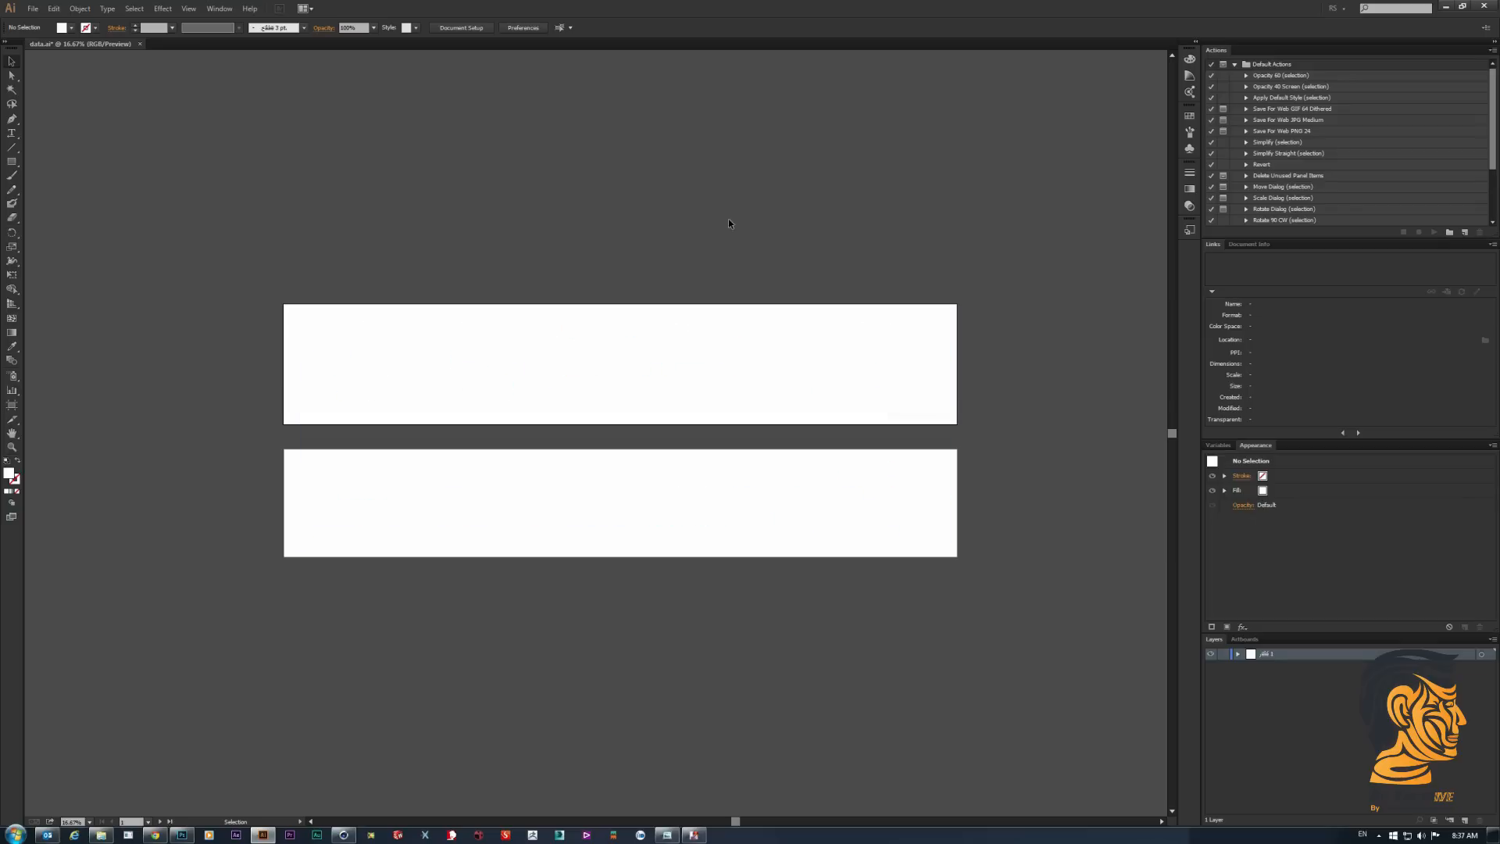
- Export the artboards separately as JPEG files named data in the Data folder, with the resolution set to High (300 ppi)
{"action": "left_click", "coordinate": [33, 9]}
{"action": "left_click", "coordinate": [97, 234]}
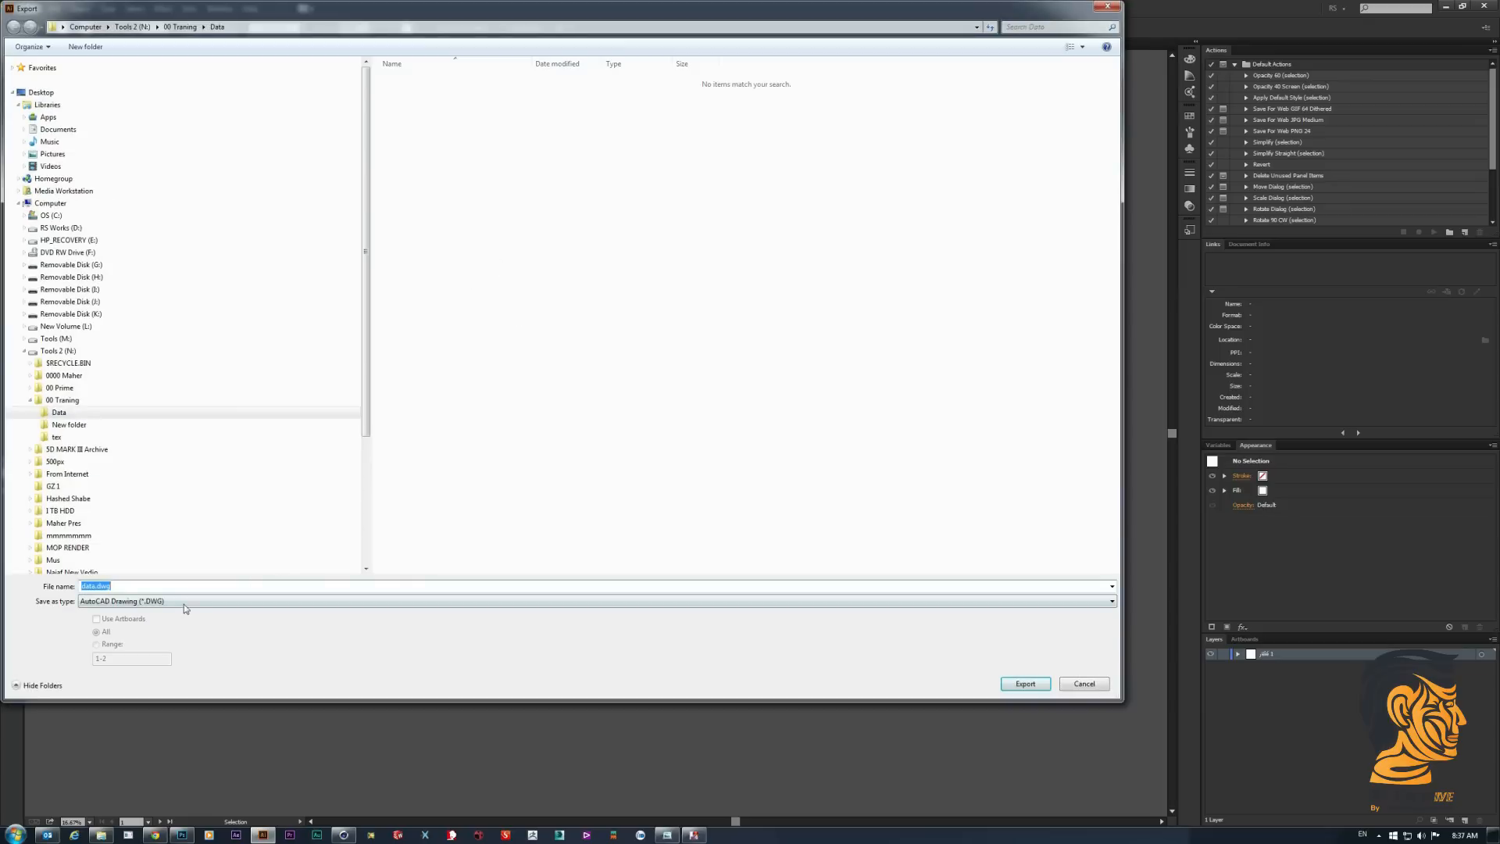
{"action": "left_click", "coordinate": [184, 602]}
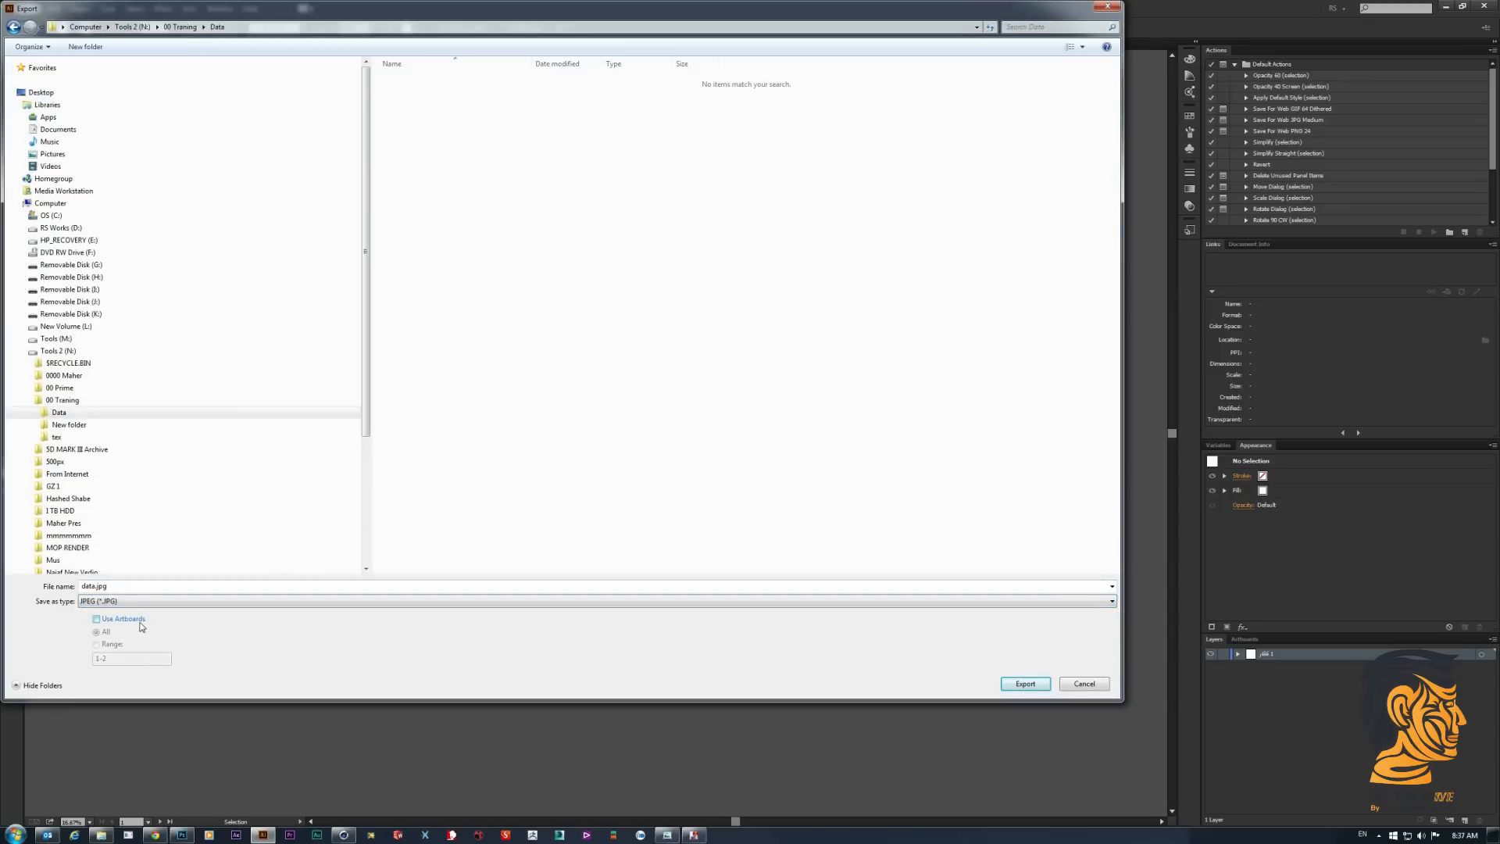
{"action": "left_click", "coordinate": [136, 619]}
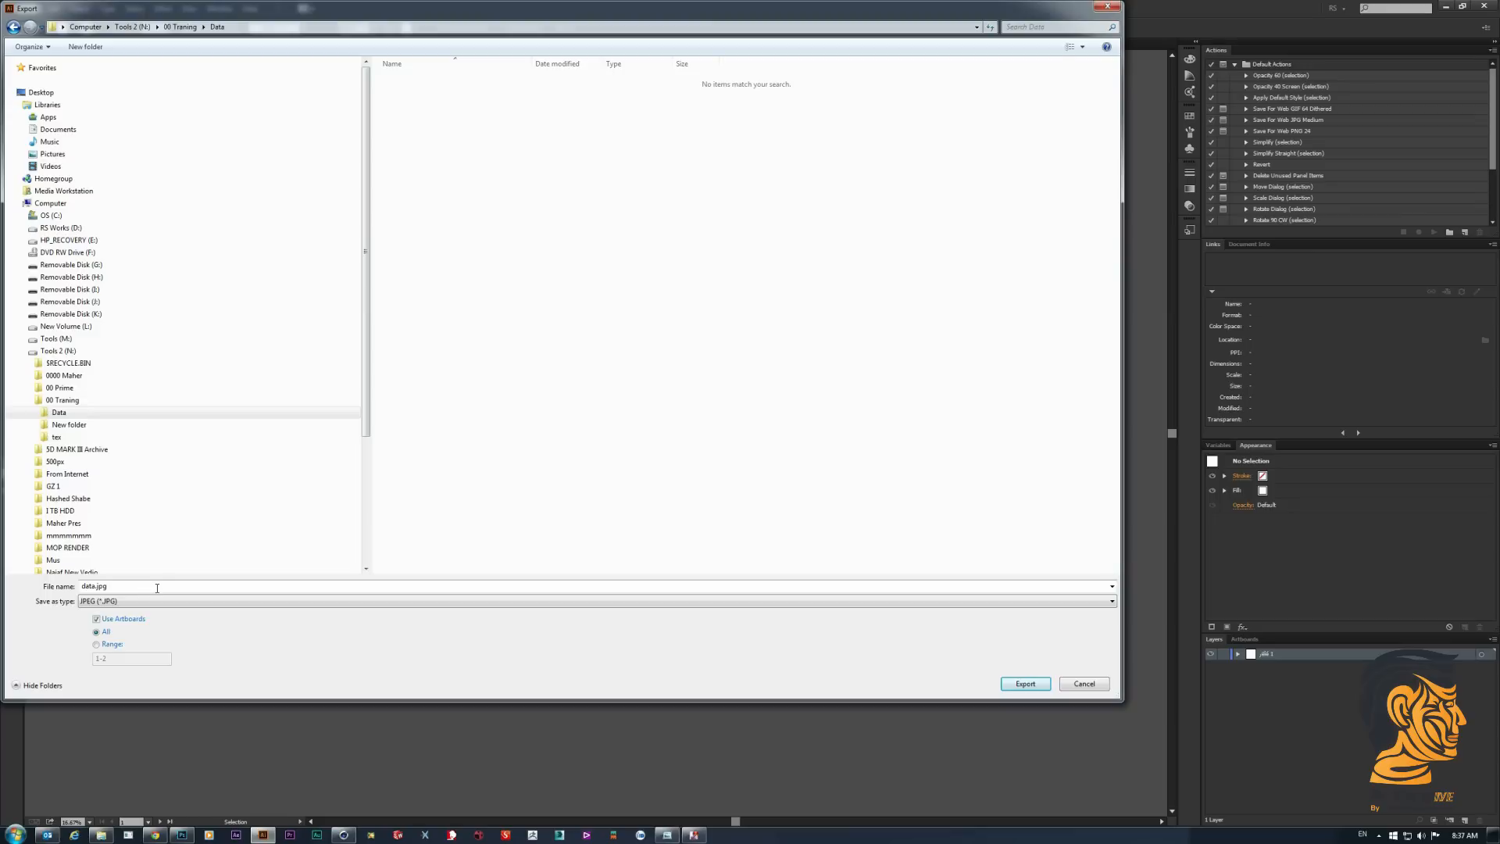
{"action": "left_click", "coordinate": [1025, 684]}
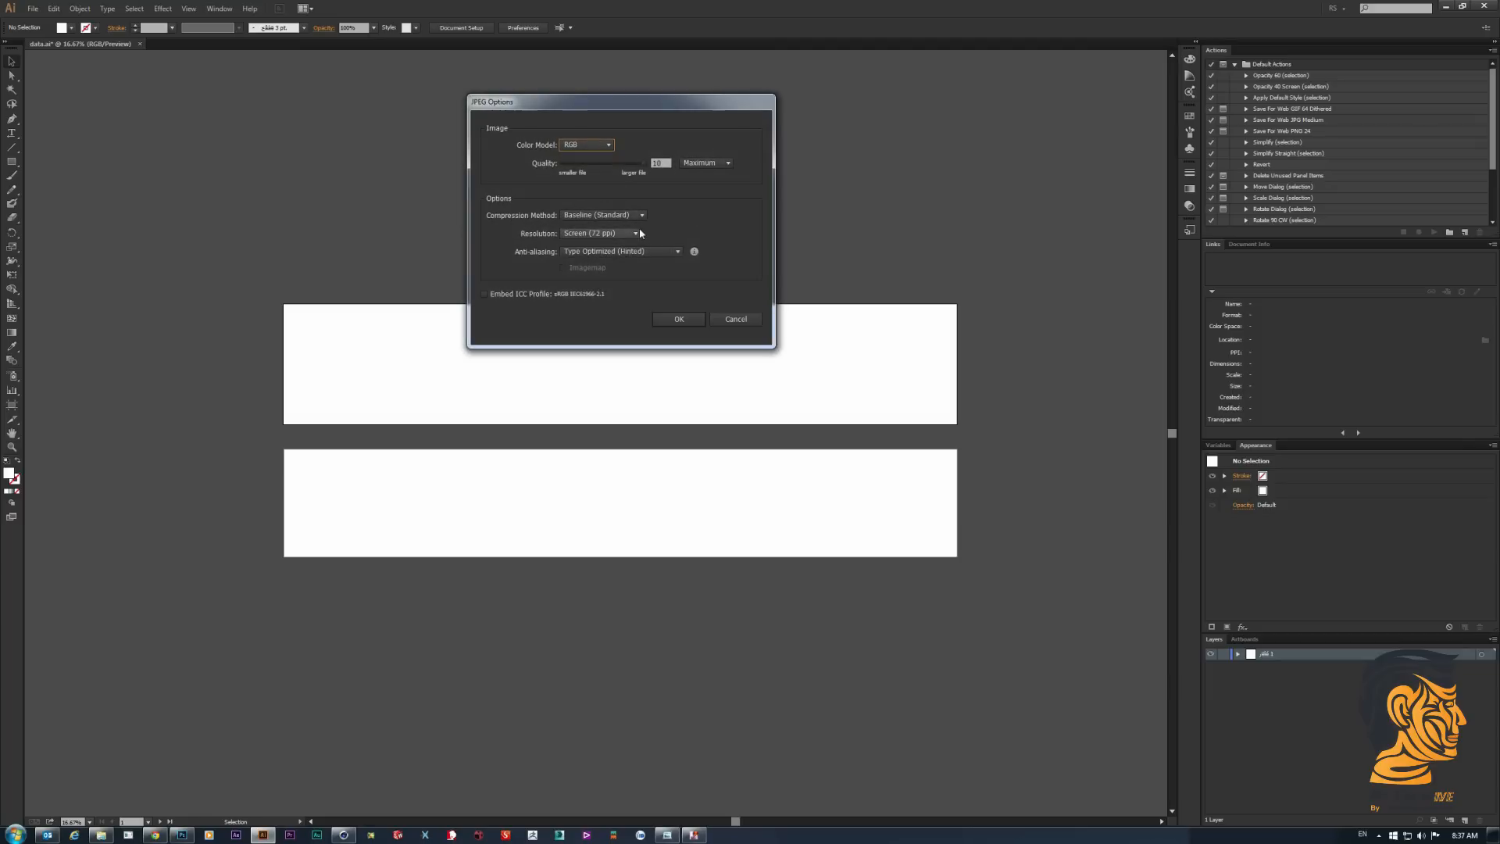
{"action": "left_click", "coordinate": [626, 235]}
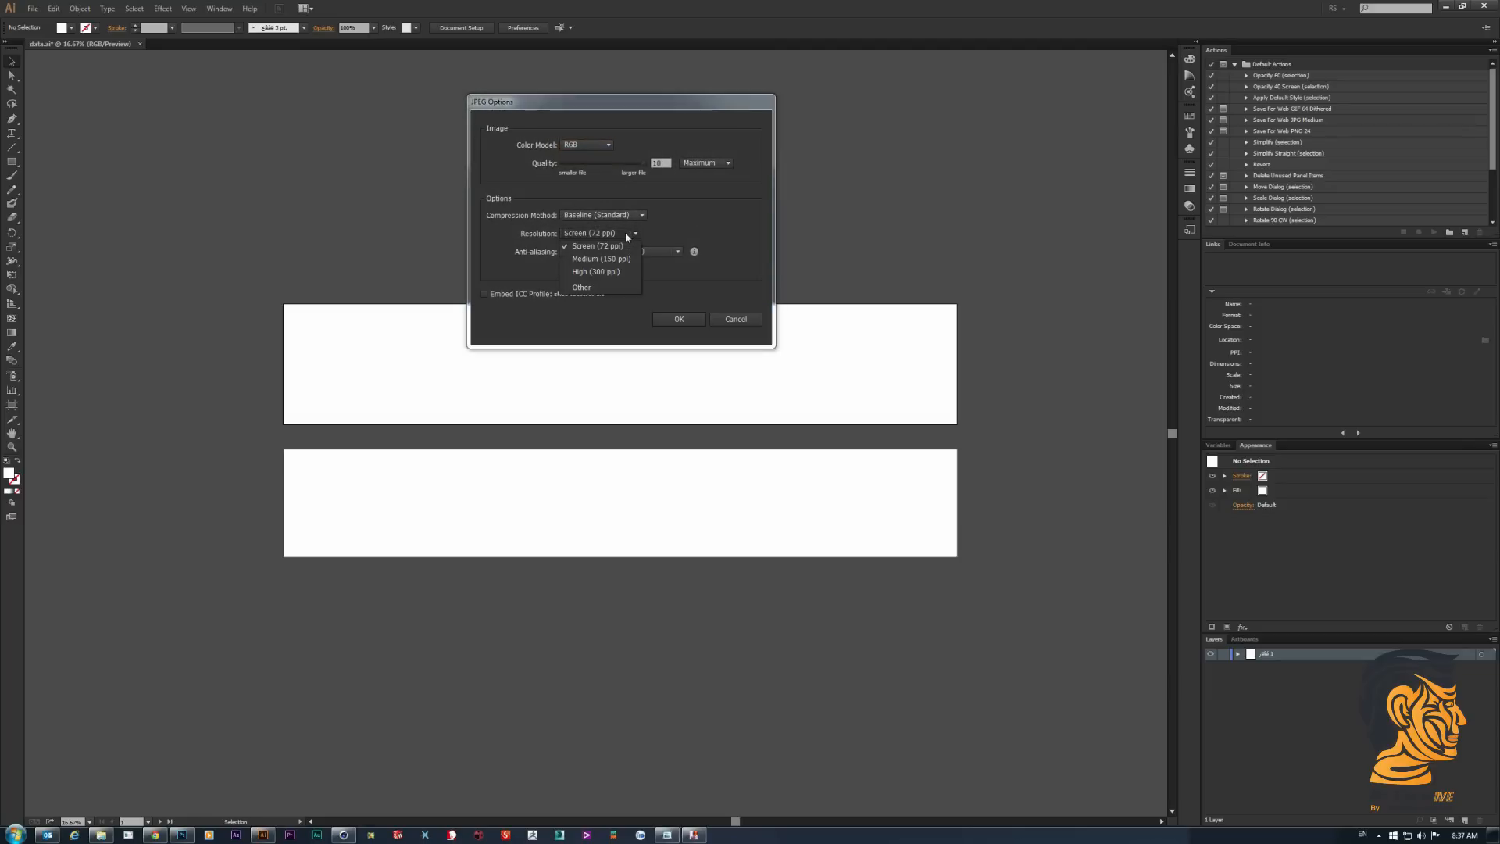
{"action": "left_click", "coordinate": [620, 273]}
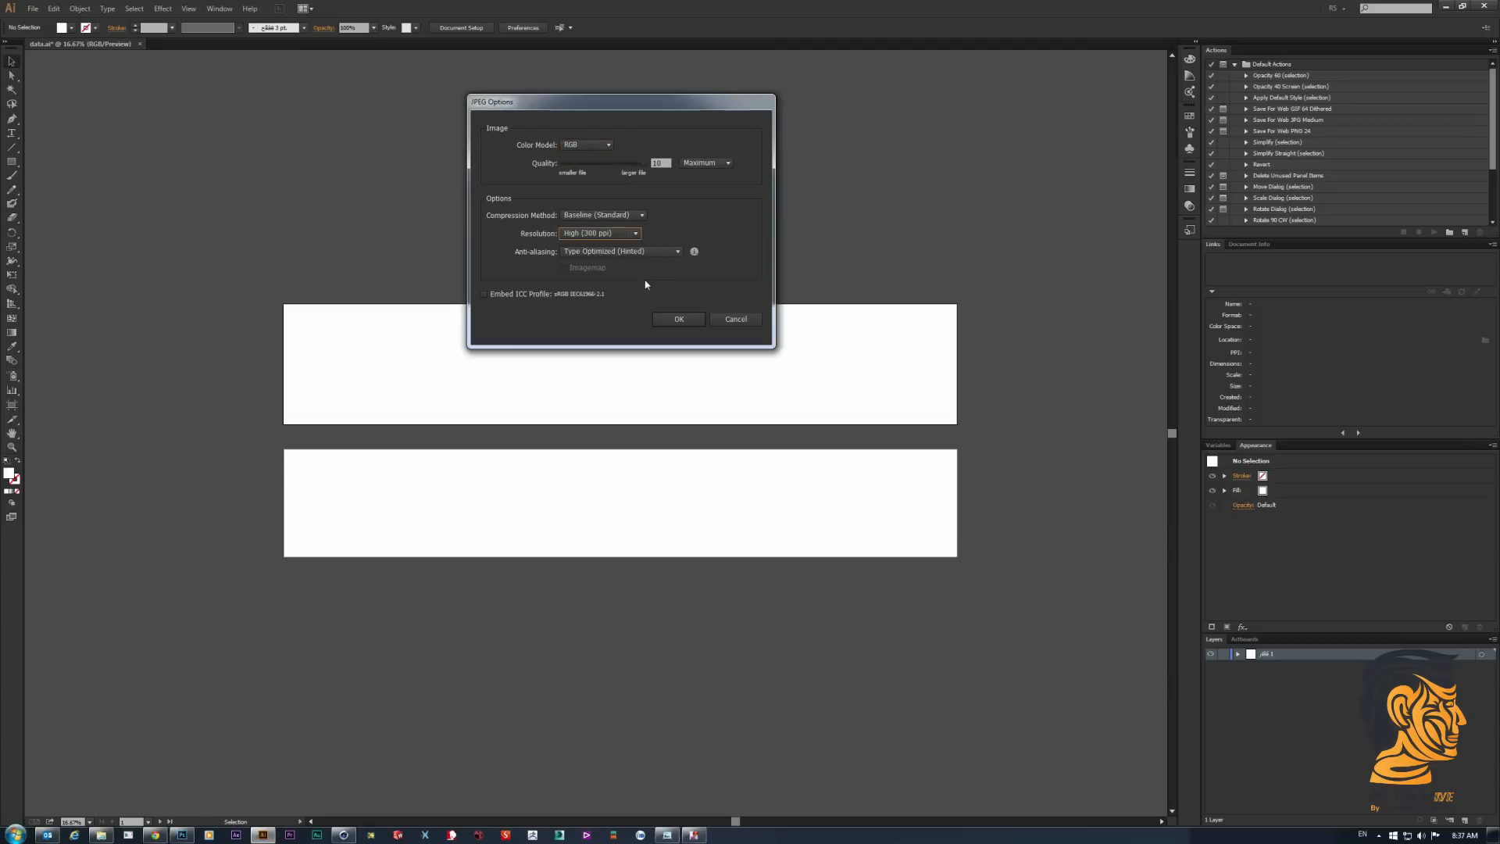
{"action": "left_click", "coordinate": [679, 320]}
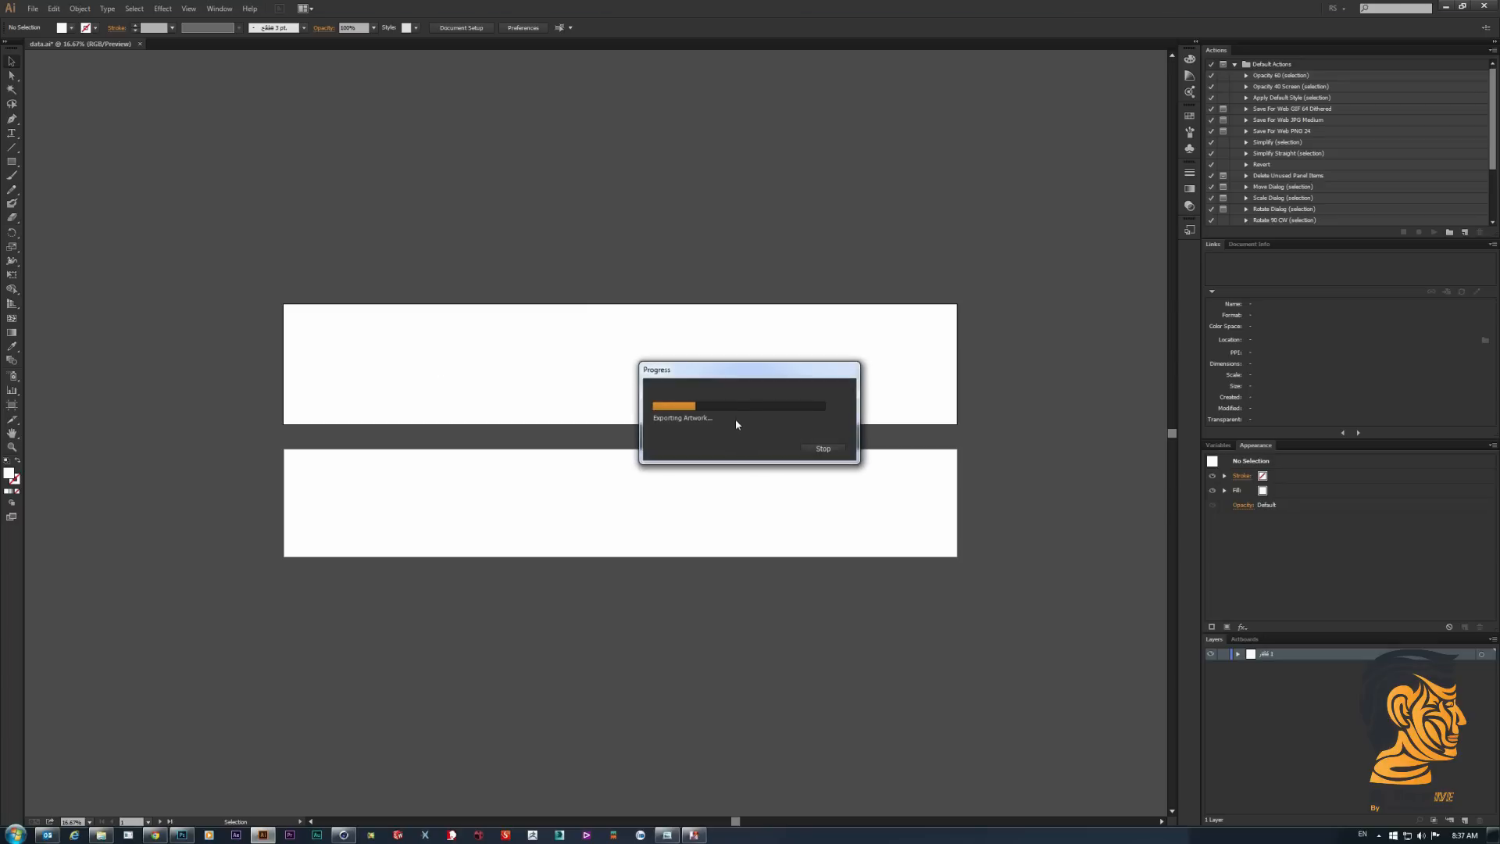
- Select all the infographic artwork on both artboards and fill it with black
{"action": "left_click_drag", "start_coordinate": [211, 228], "coordinate": [1020, 611]}
{"action": "key", "text": "Delete"}
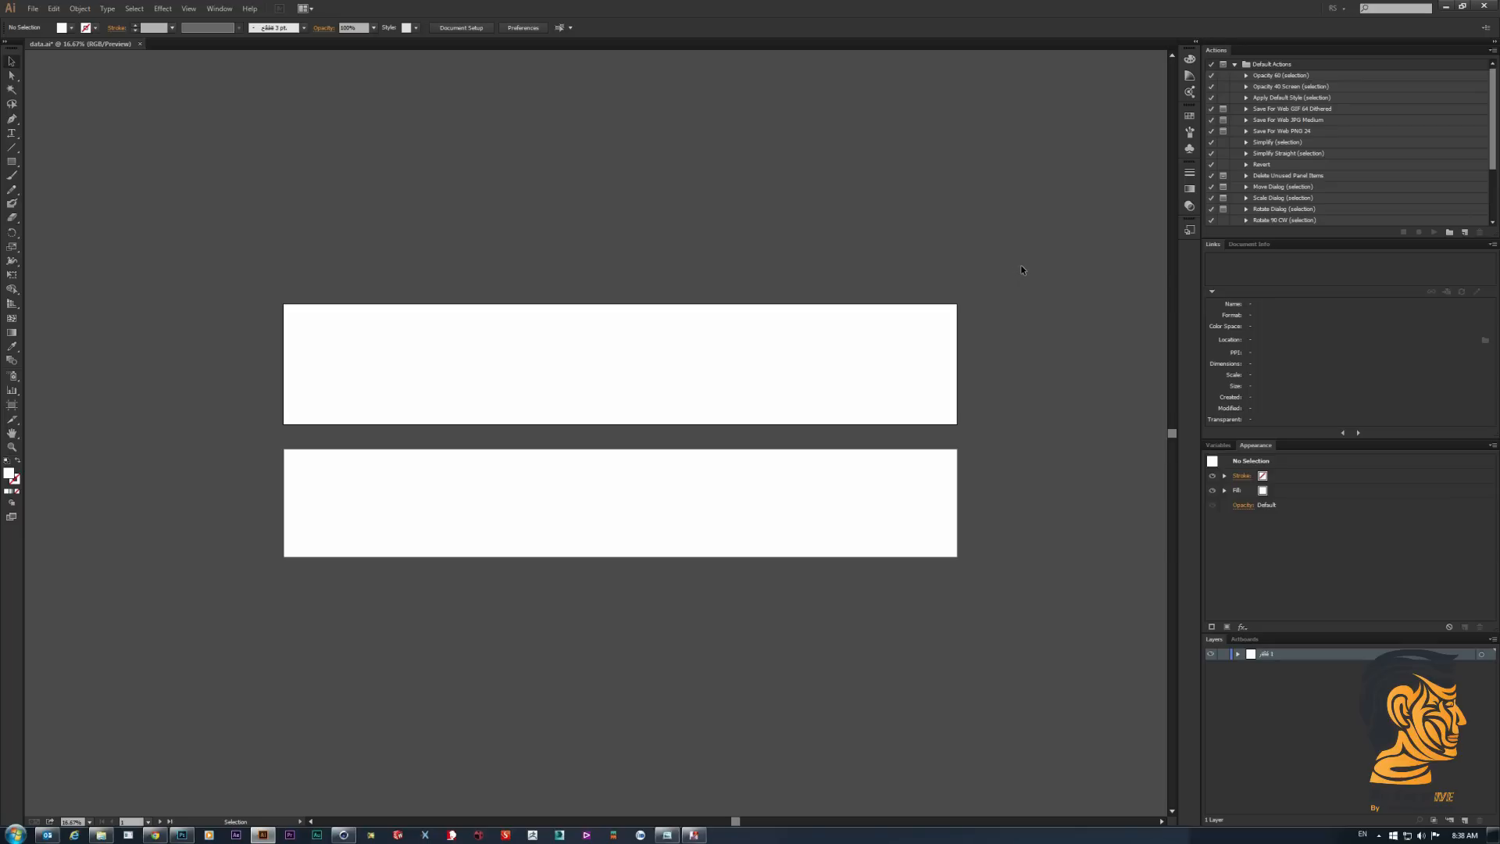
{"action": "left_click_drag", "start_coordinate": [1040, 243], "coordinate": [246, 576]}
{"action": "key", "text": "ctrl+z"}
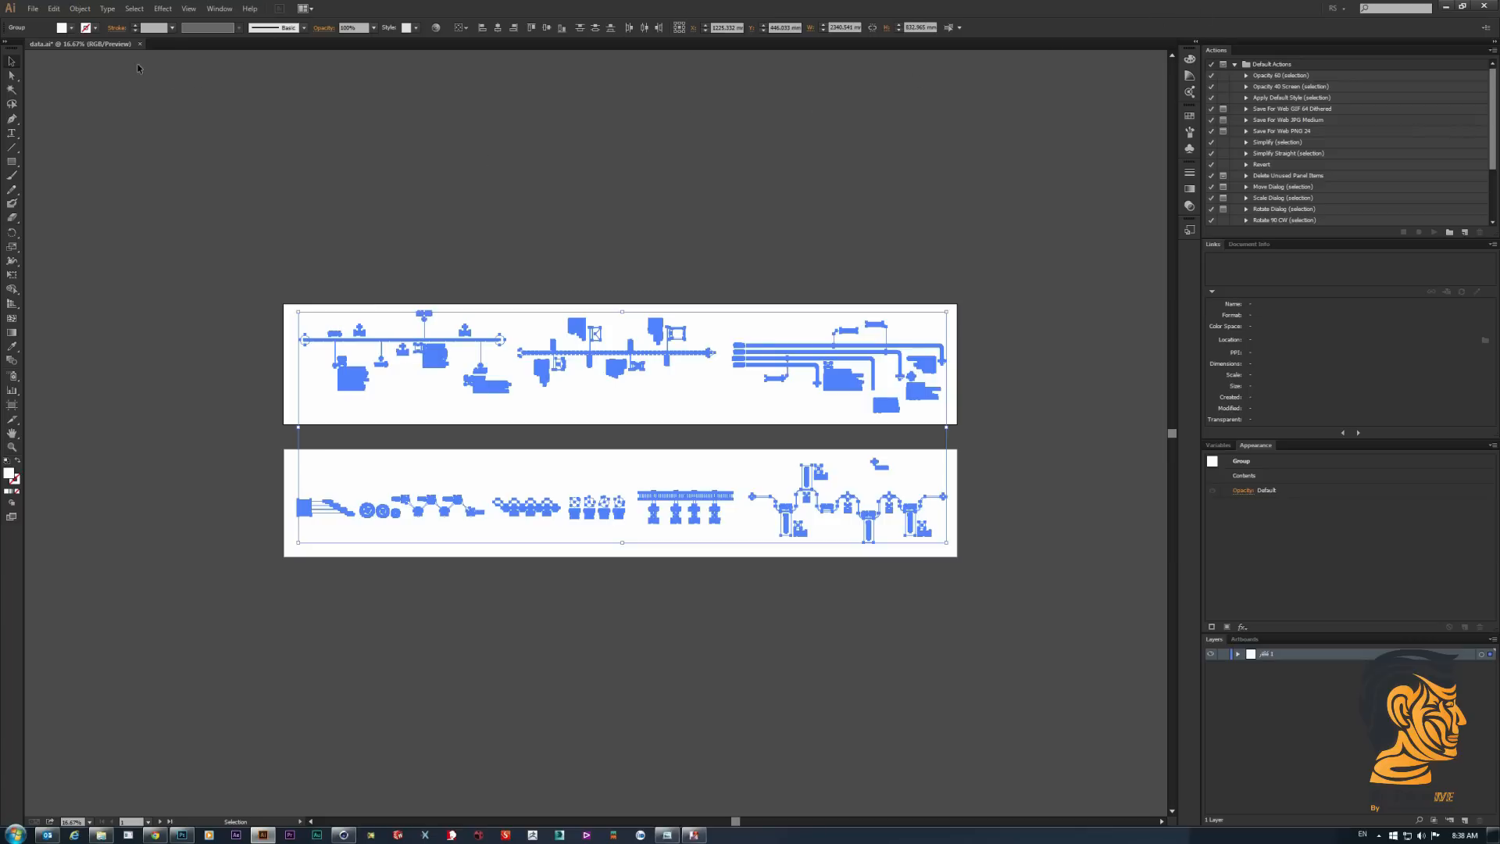
{"action": "left_click", "coordinate": [63, 27]}
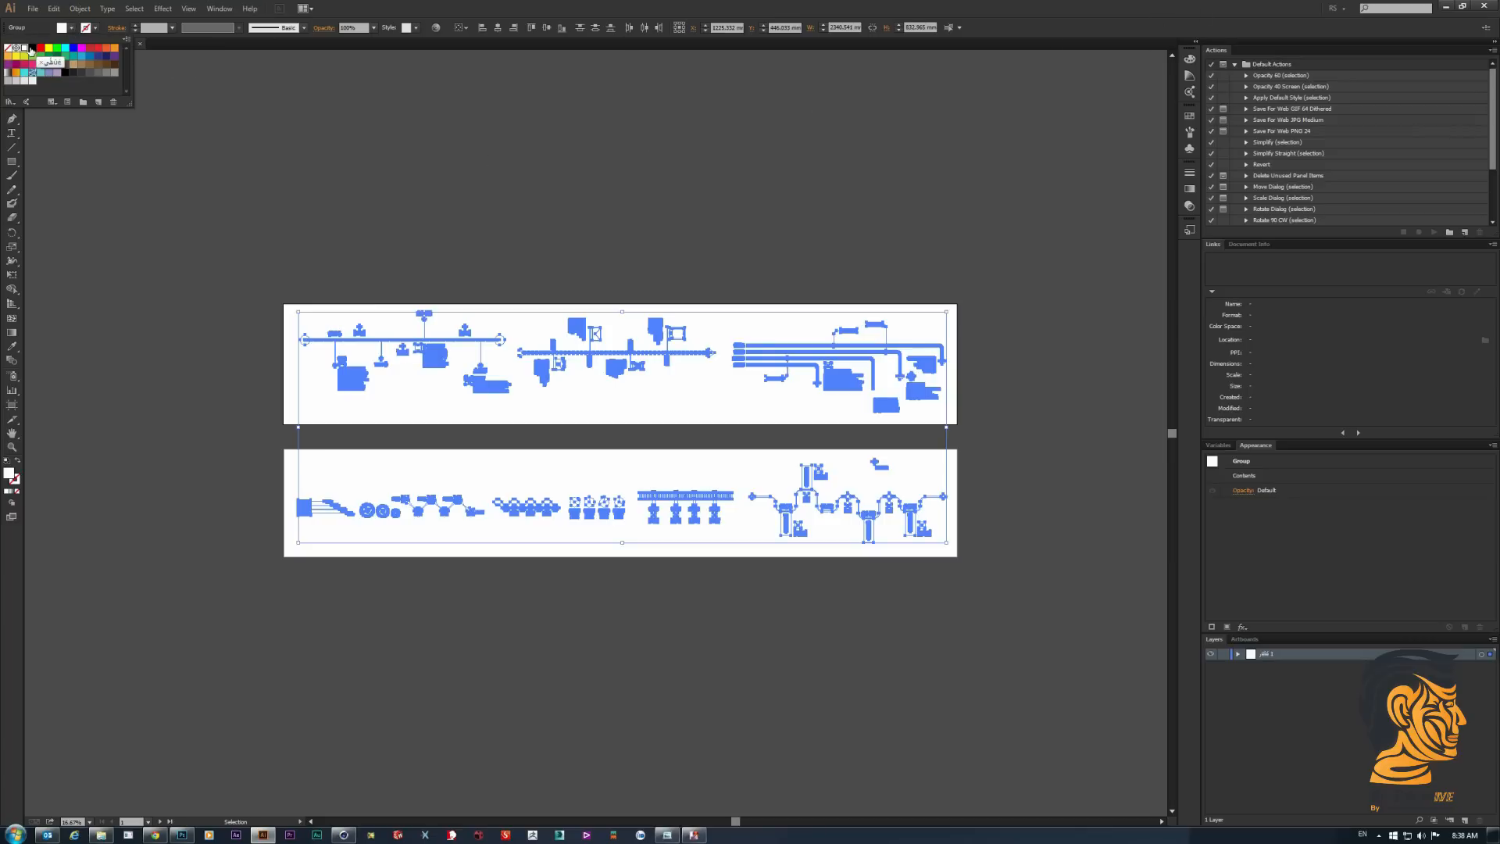
{"action": "left_click", "coordinate": [31, 48]}
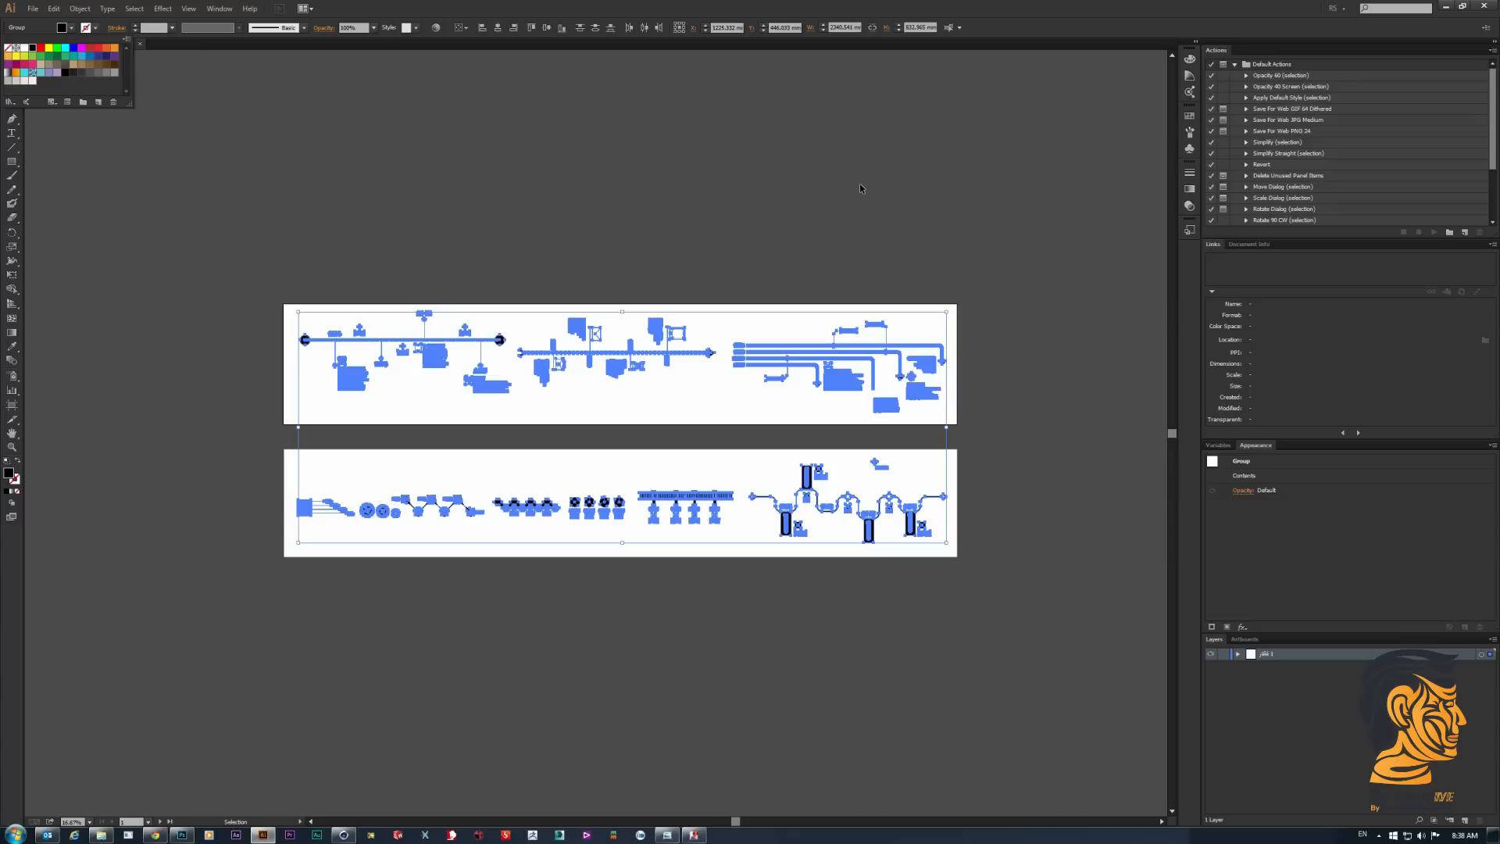
{"action": "left_click", "coordinate": [775, 229]}
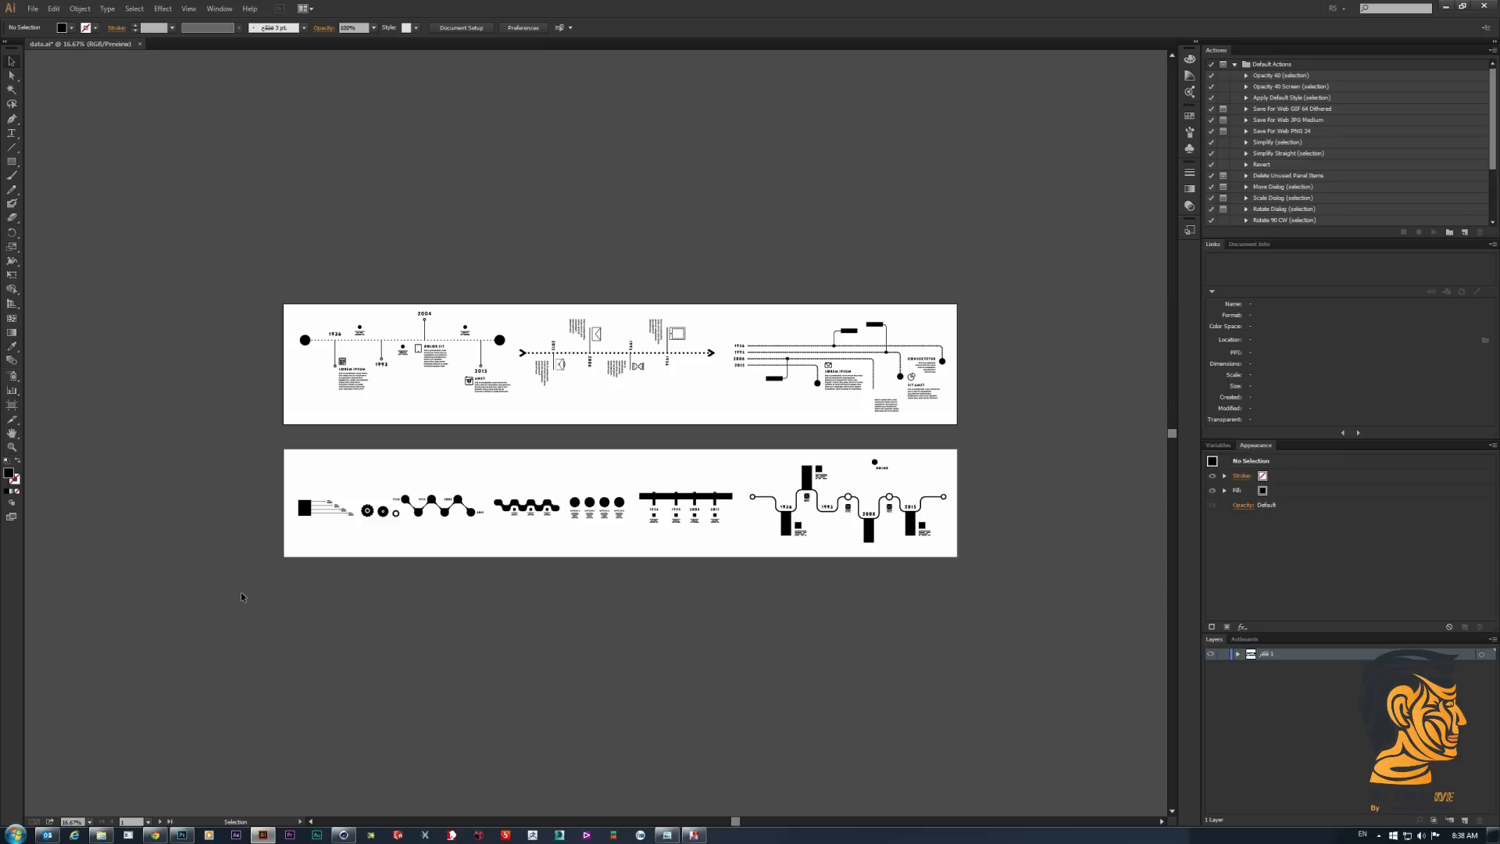
- Export the black artwork on separate artboards as JPEG files named dataA in the Data folder, with the resolution at High (300 ppi)
{"action": "left_click_drag", "start_coordinate": [244, 619], "coordinate": [951, 210]}
{"action": "left_click", "coordinate": [951, 211]}
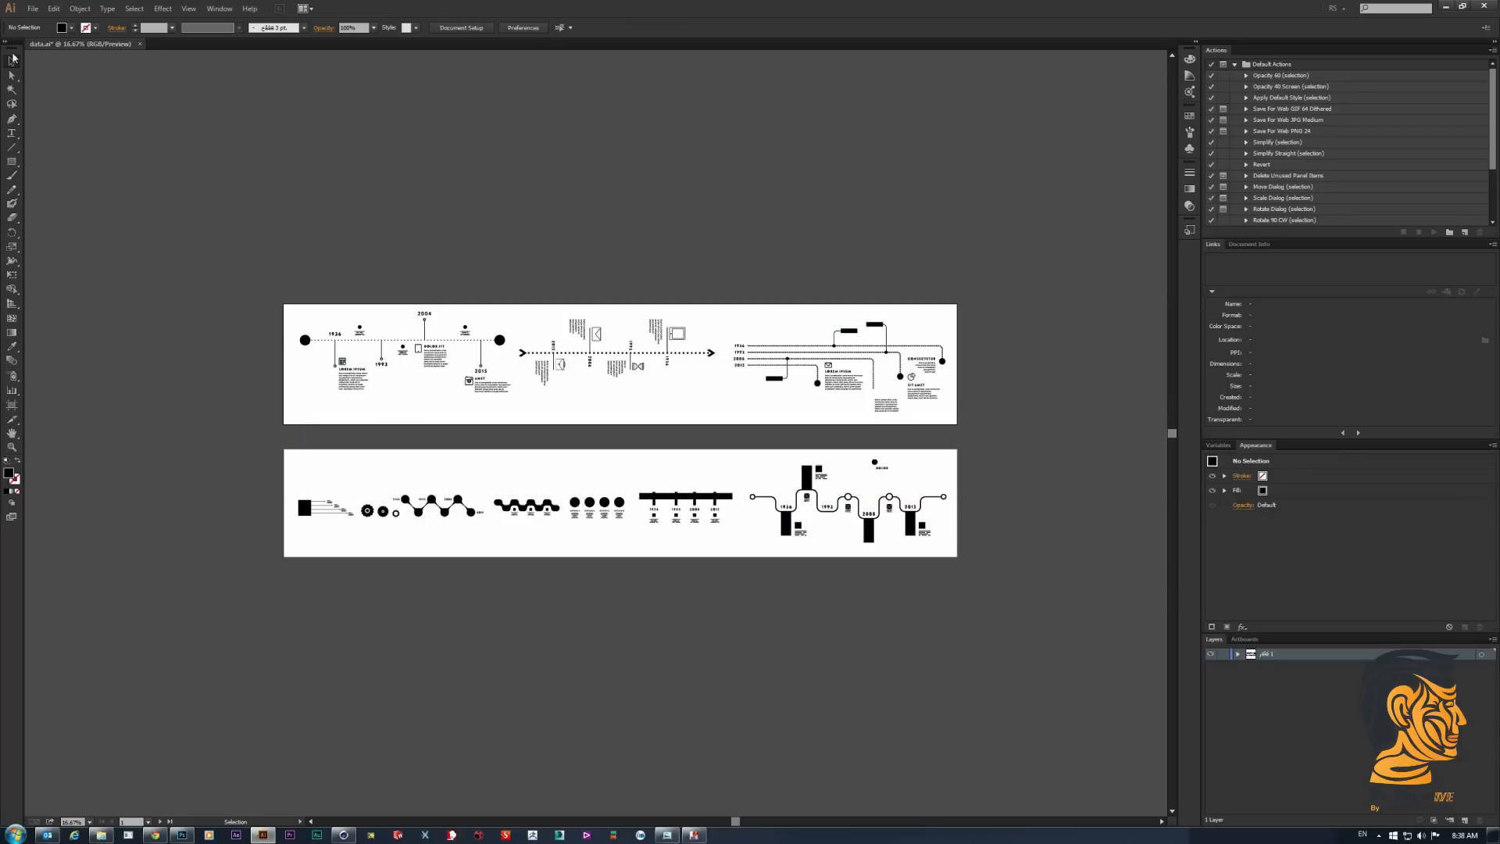
{"action": "left_click", "coordinate": [32, 8]}
{"action": "left_click", "coordinate": [89, 231]}
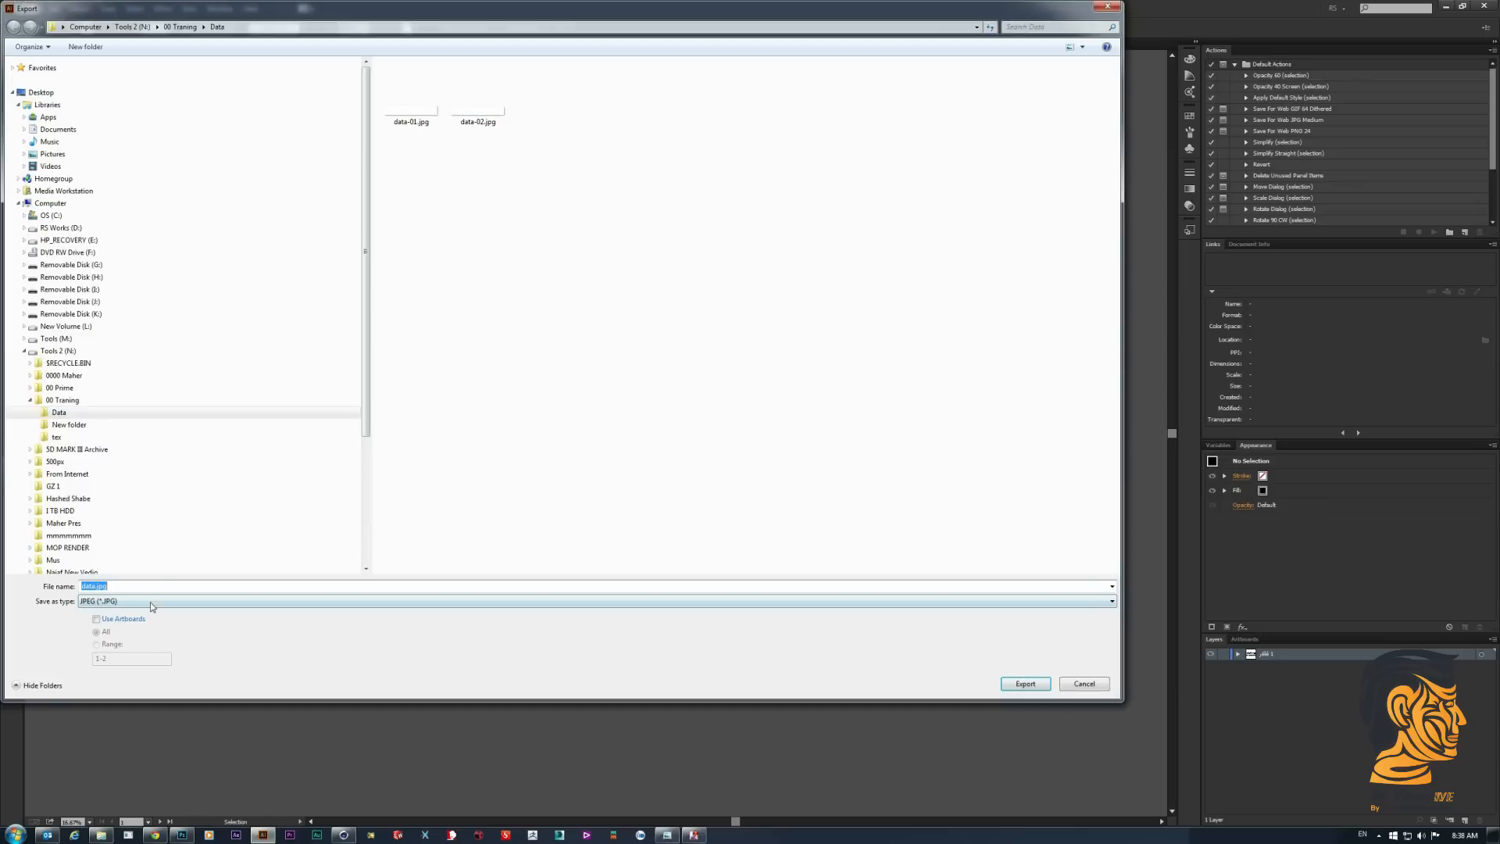
{"action": "left_click", "coordinate": [96, 619]}
{"action": "left_click", "coordinate": [100, 587]}
{"action": "left_click", "coordinate": [95, 586]}
{"action": "type", "text": "A"}
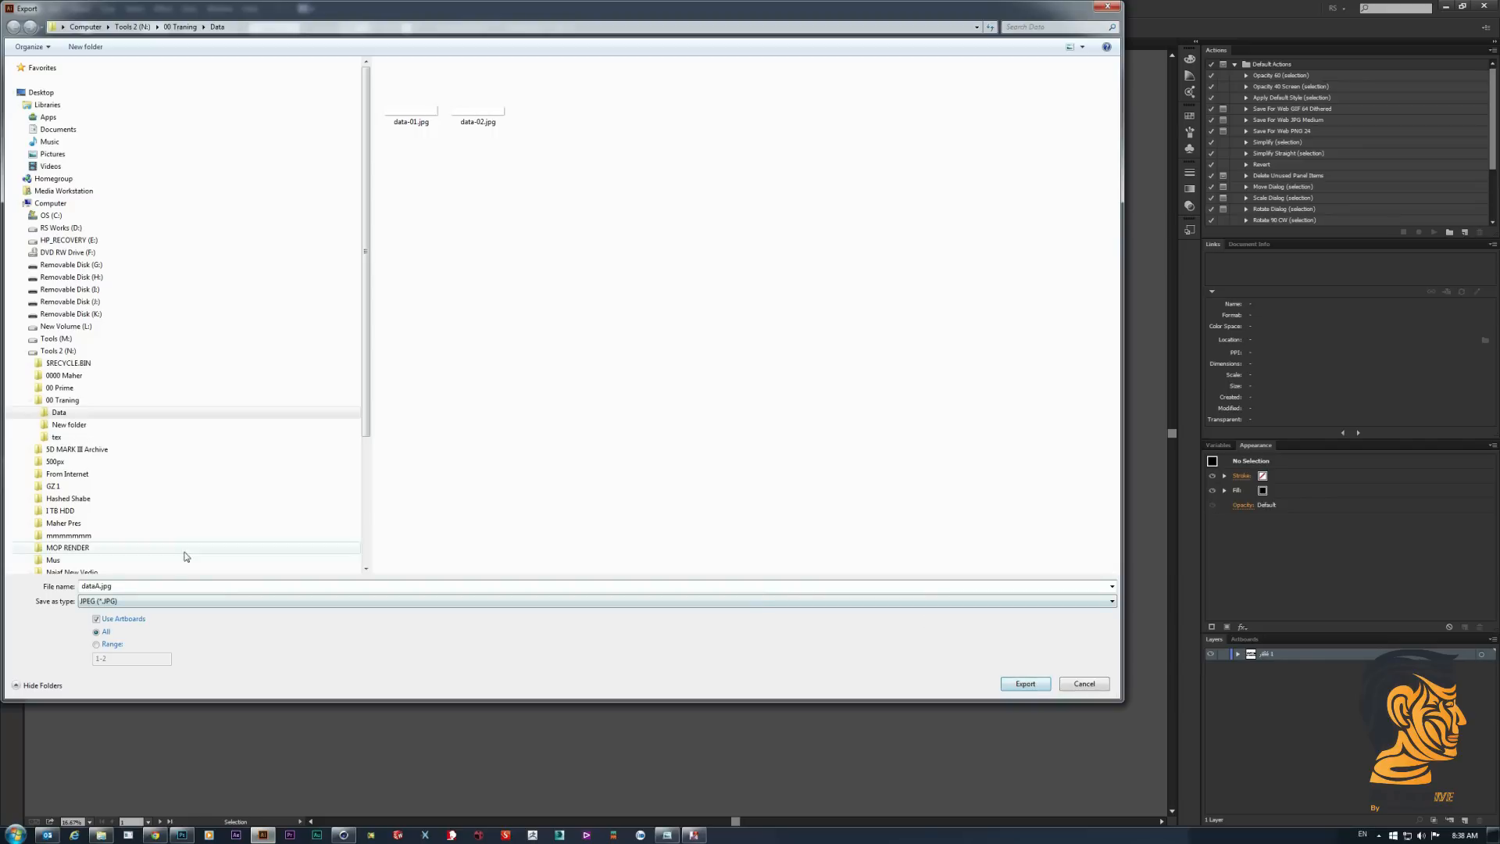
{"action": "left_click", "coordinate": [1002, 685]}
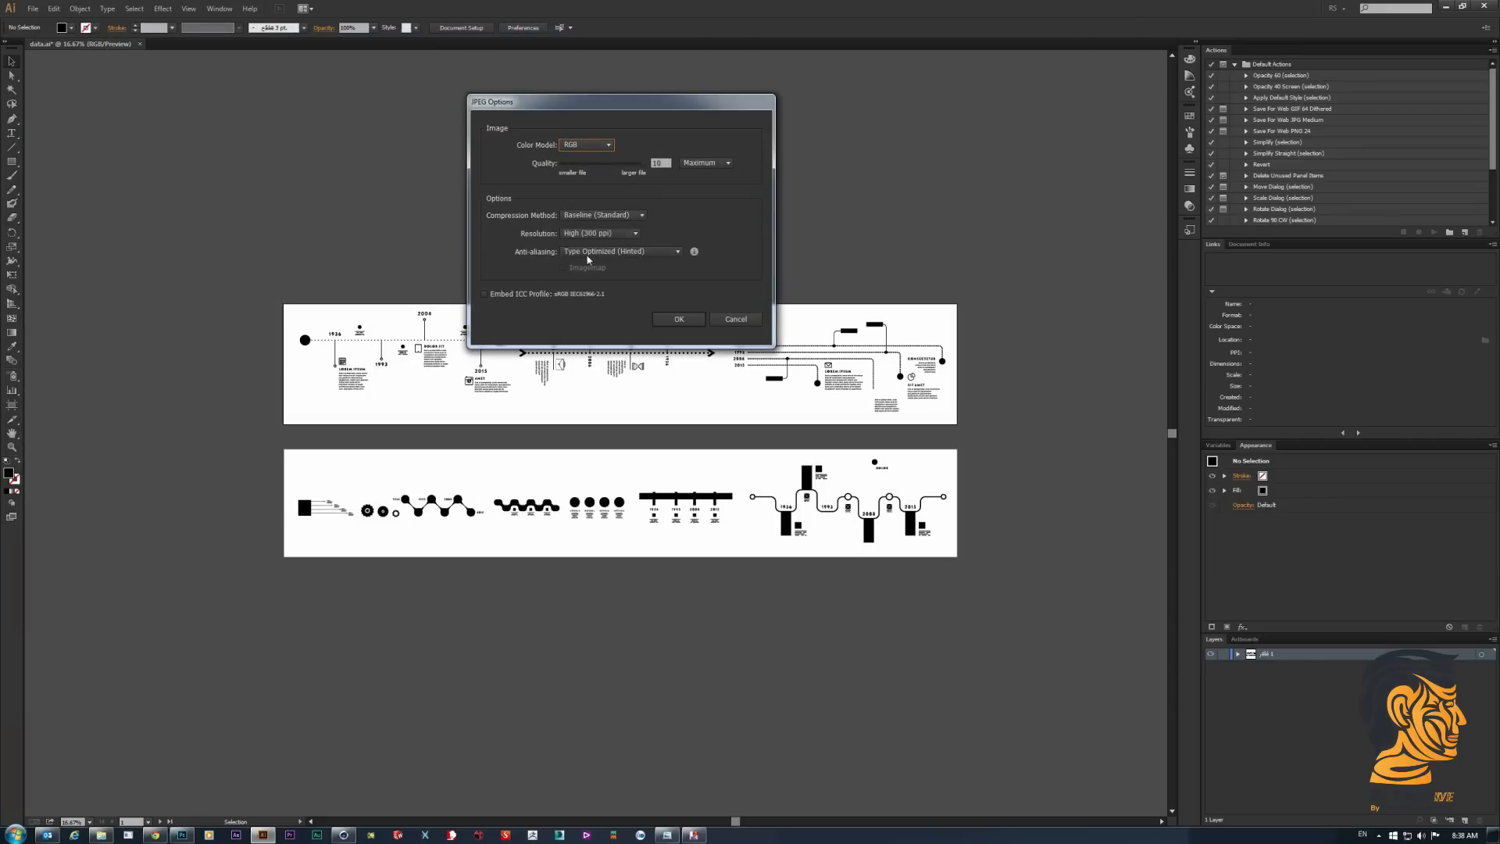
{"action": "left_click", "coordinate": [691, 318]}
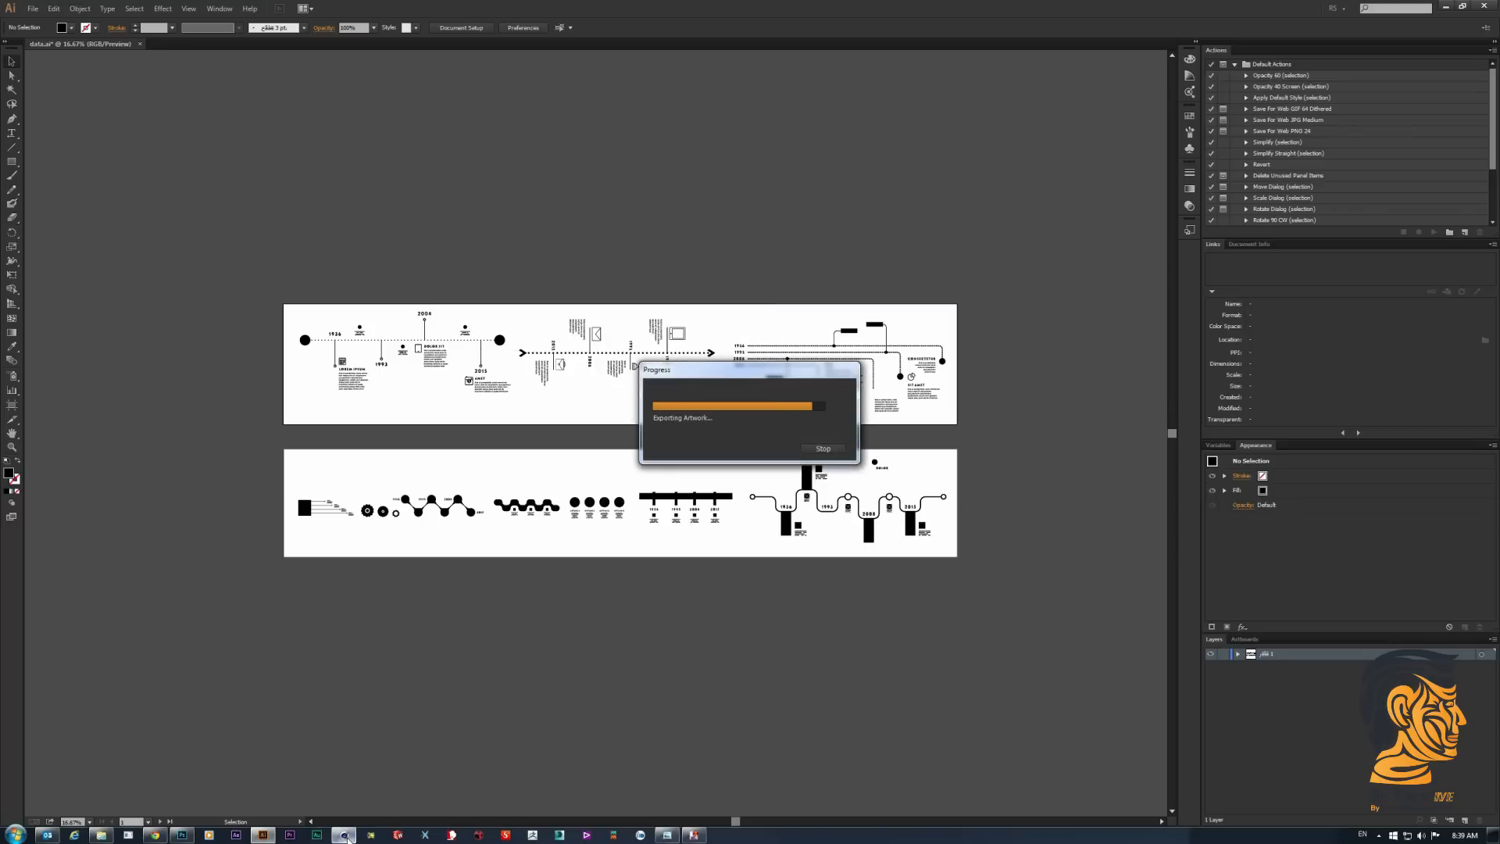
- Switch to Cinema 4D, select the polygon object Sweep NURBS.1 and expand it to show its cap objects
{"action": "left_click", "coordinate": [344, 835]}
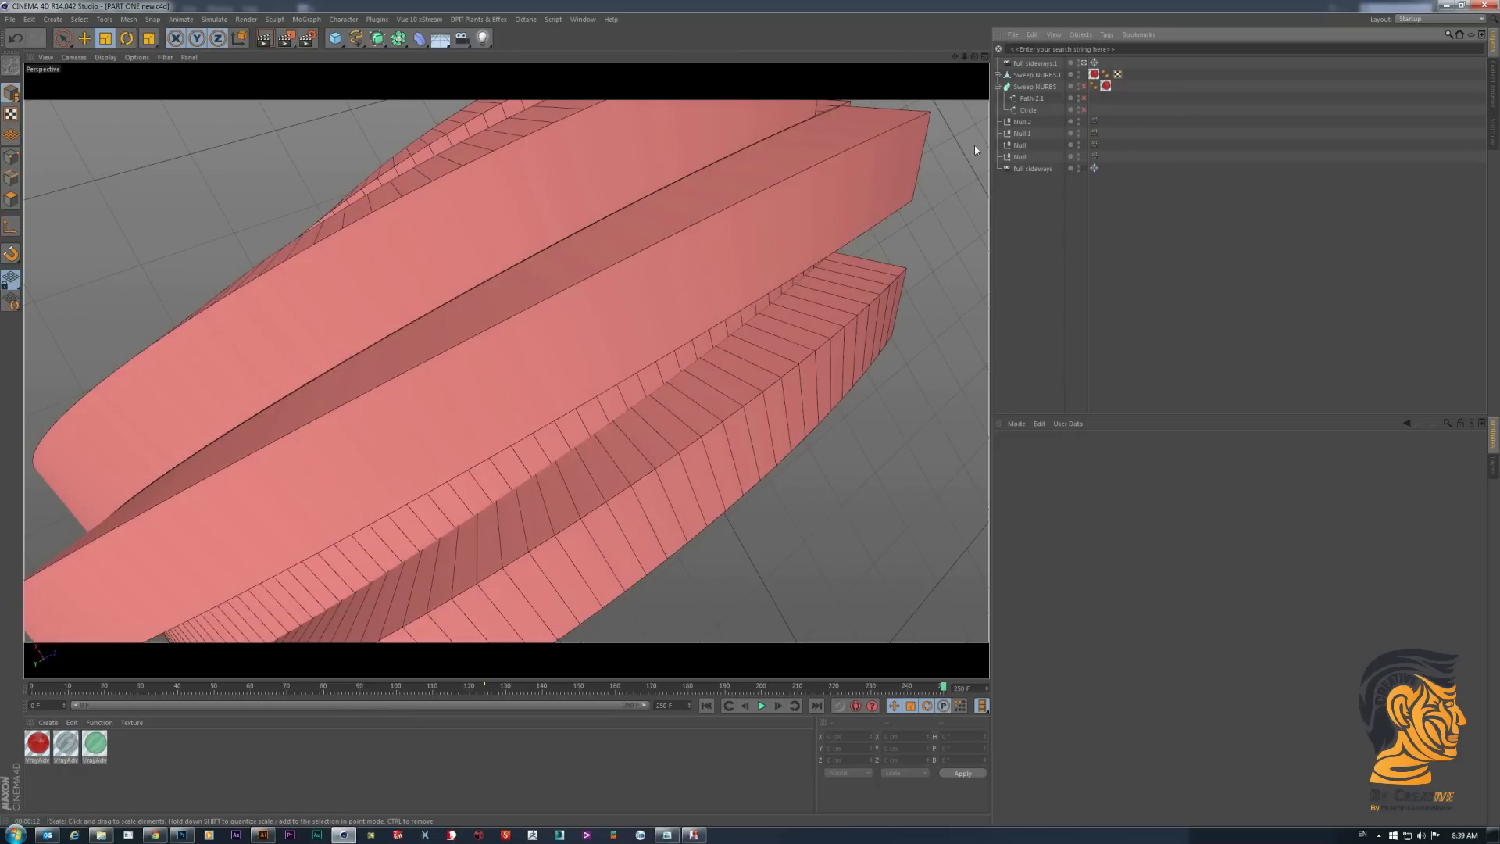
{"action": "left_click", "coordinate": [680, 202]}
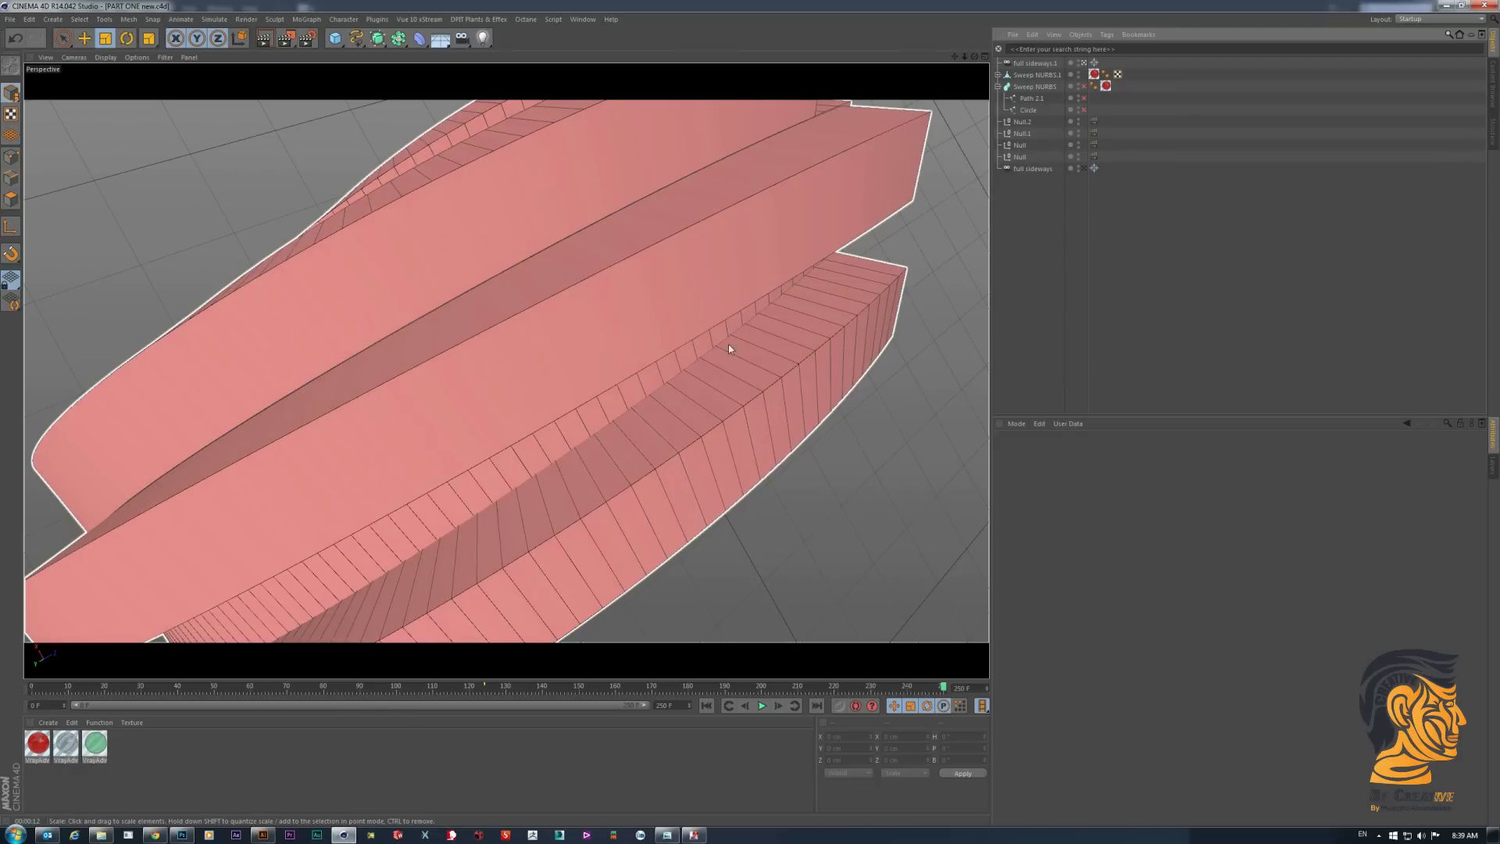
{"action": "left_click", "coordinate": [1078, 229]}
{"action": "left_click", "coordinate": [664, 423]}
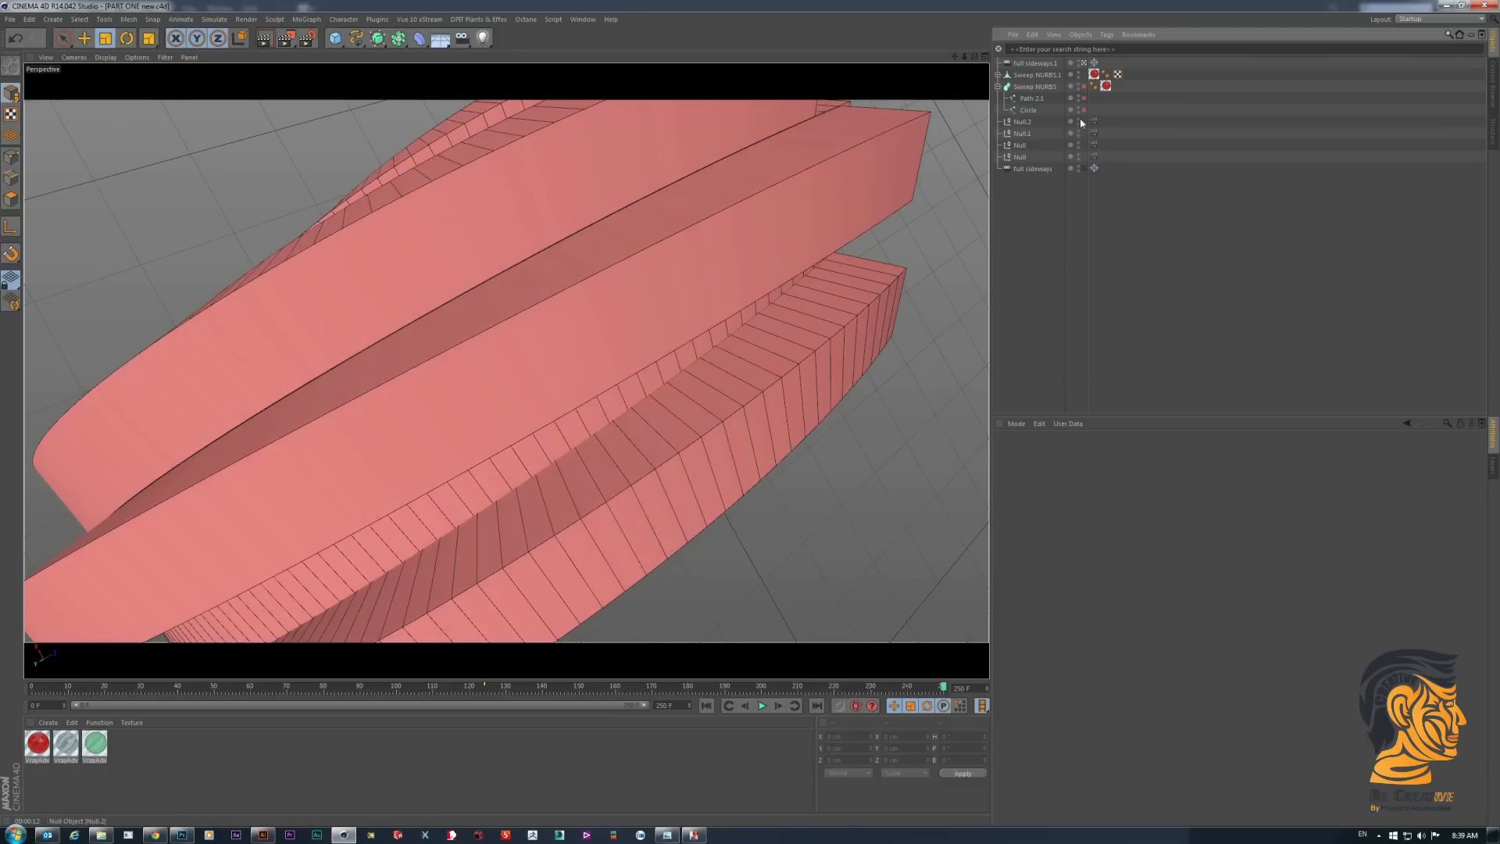
{"action": "left_click", "coordinate": [1033, 90]}
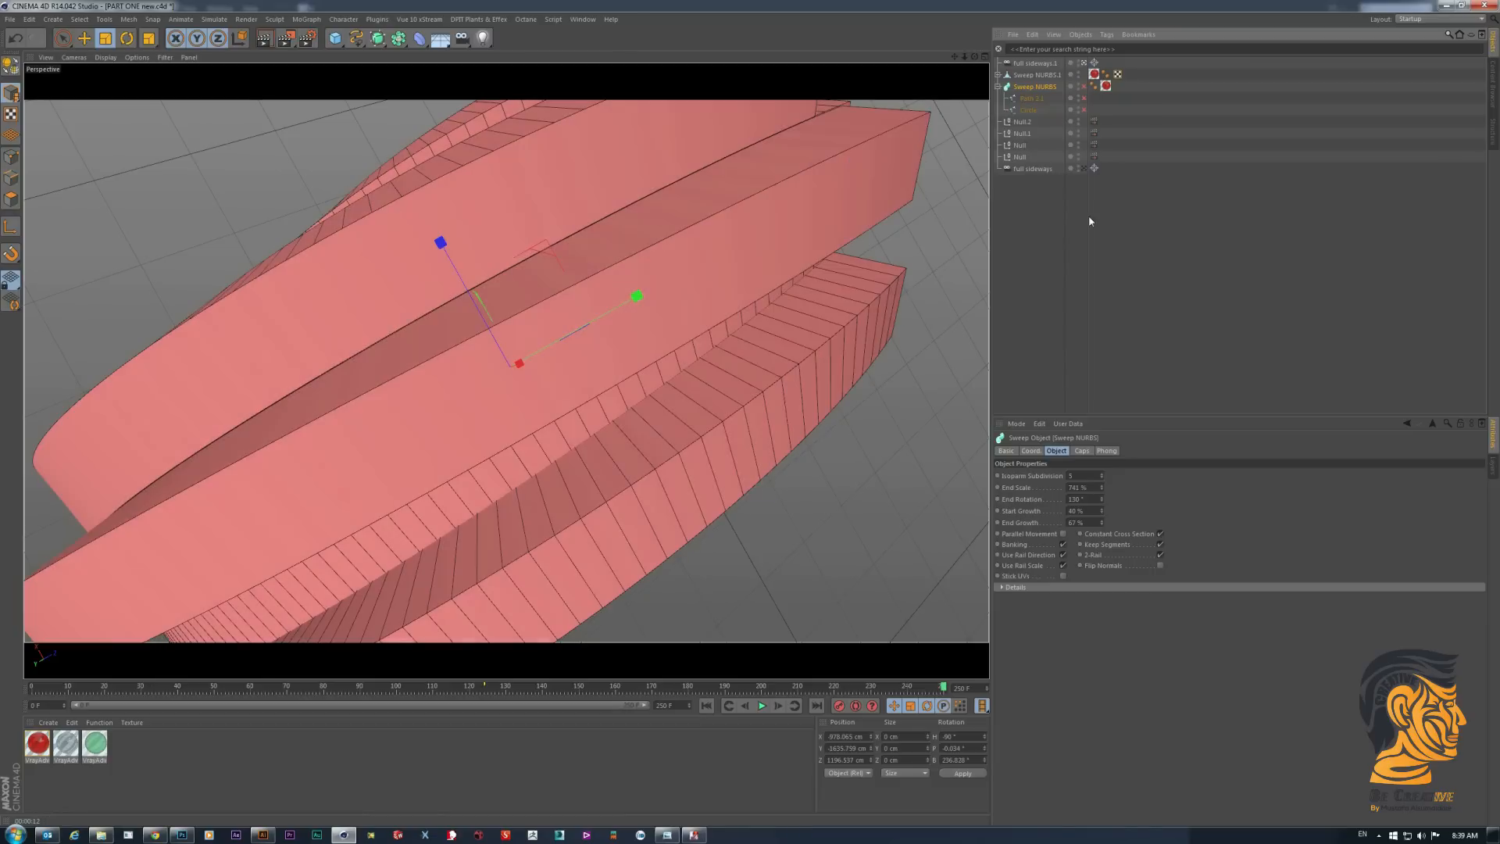
{"action": "left_click", "coordinate": [1089, 220]}
{"action": "left_click", "coordinate": [1039, 75]}
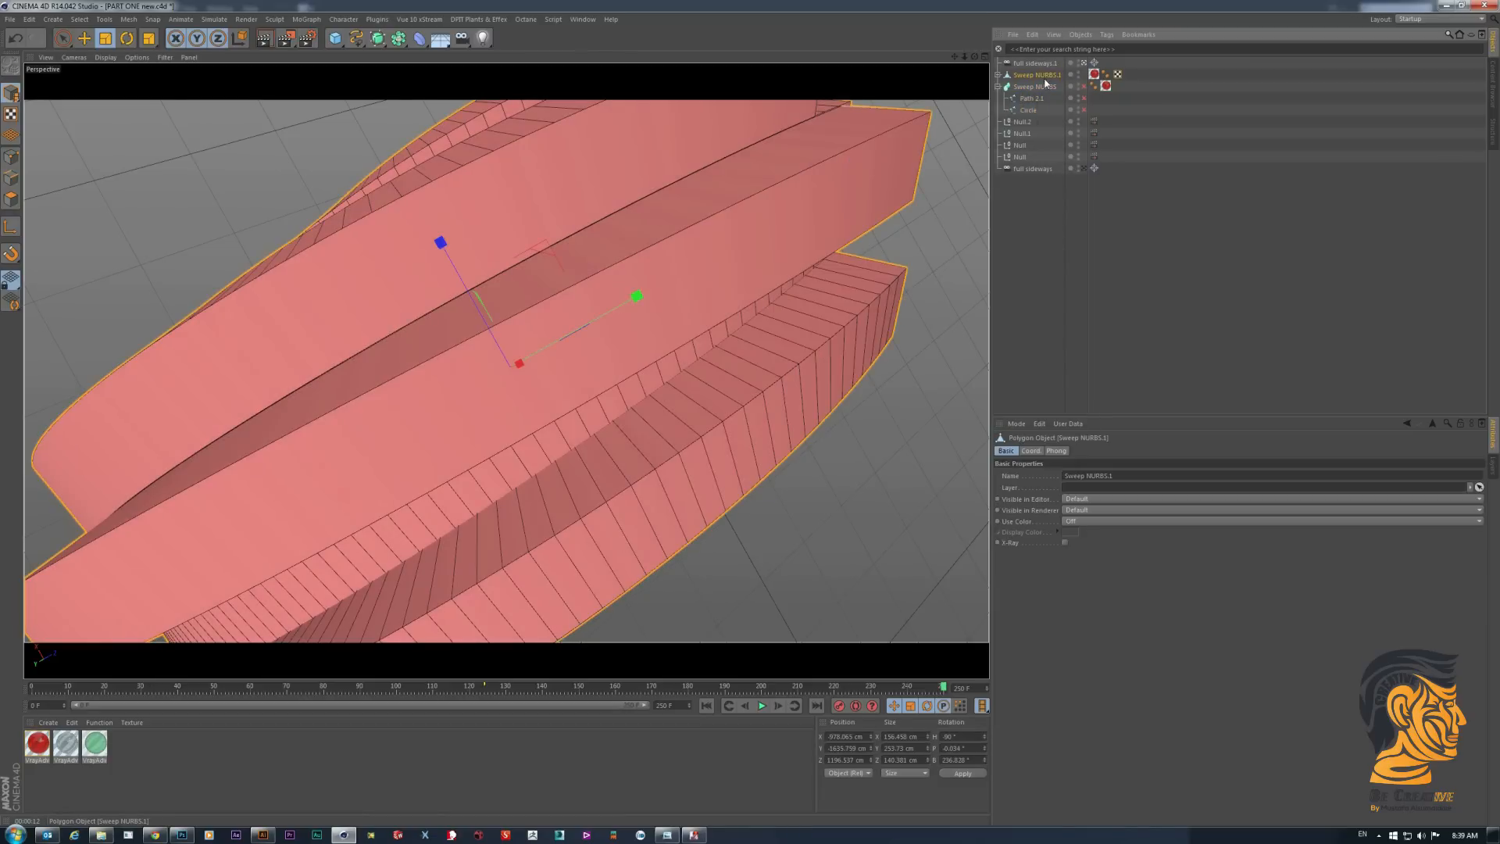
{"action": "left_click", "coordinate": [998, 75]}
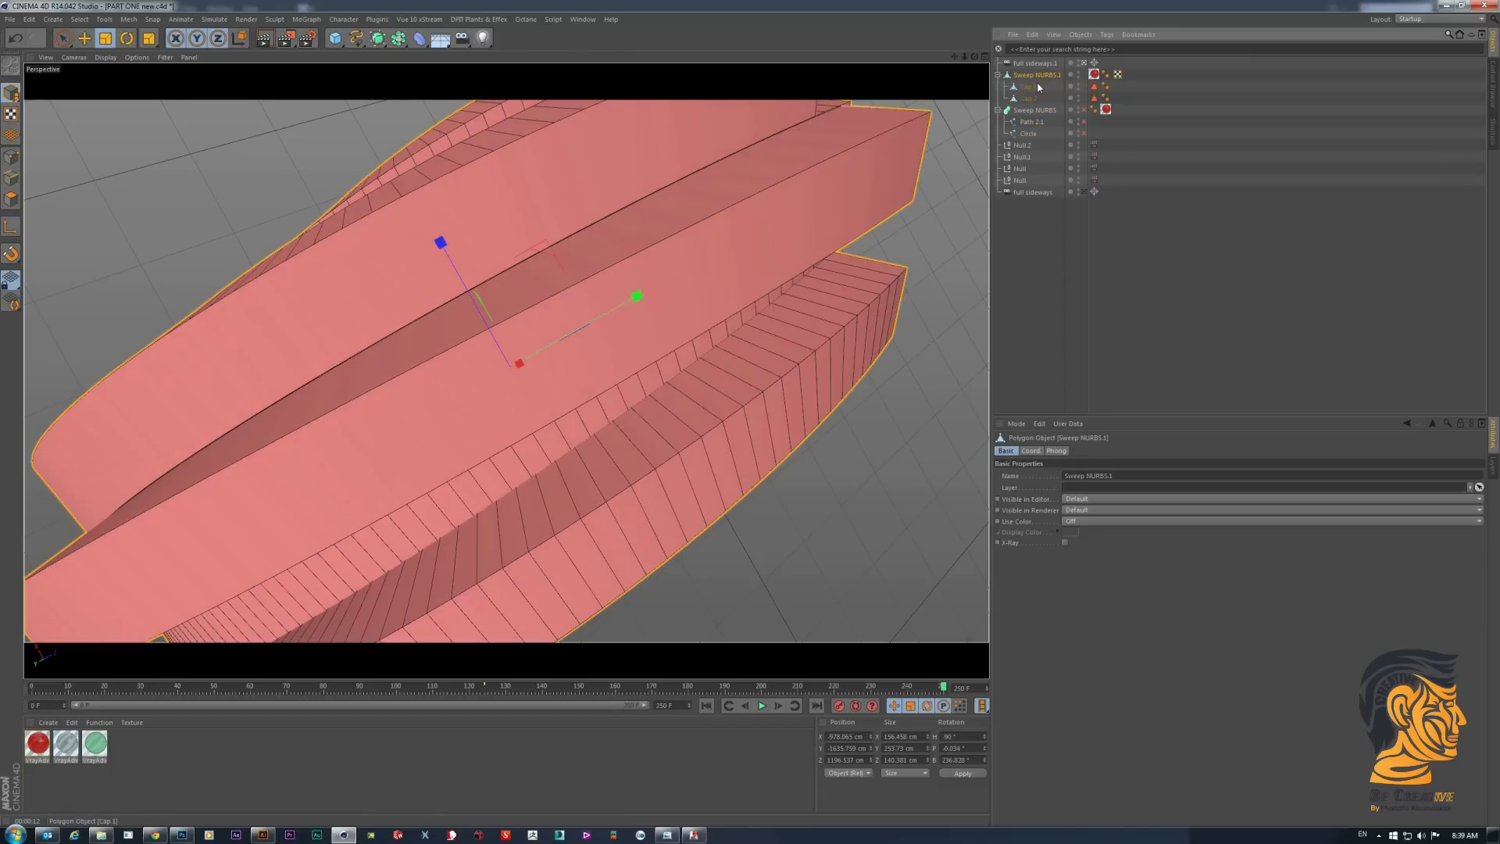
- Select the long faces of Sweep NURBS.1 one at a time in polygon mode to examine how they are divided
{"action": "left_click", "coordinate": [7, 198]}
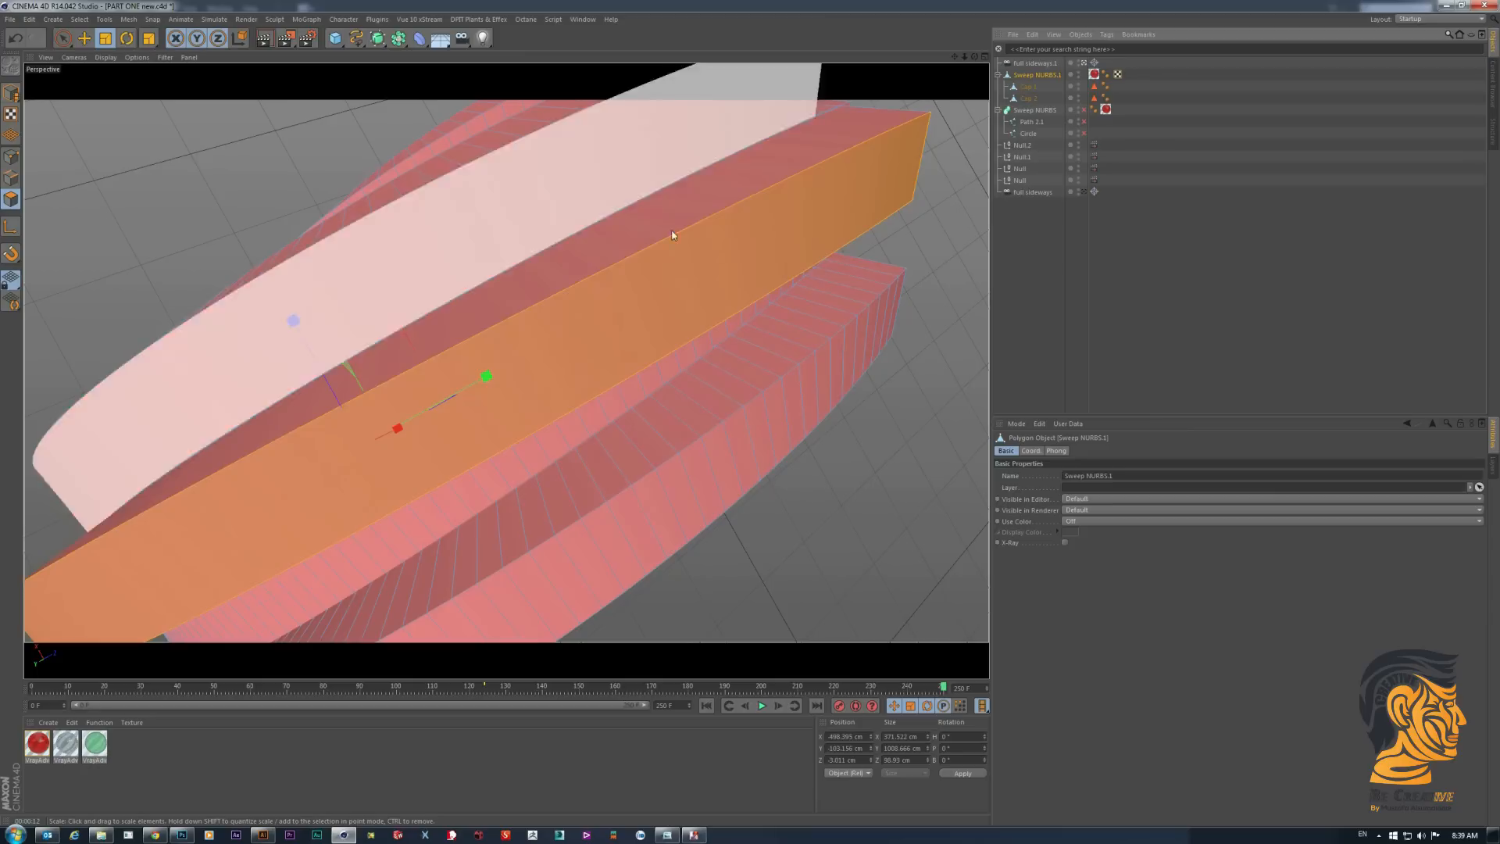
{"action": "left_click", "coordinate": [663, 214]}
{"action": "left_click", "coordinate": [589, 164]}
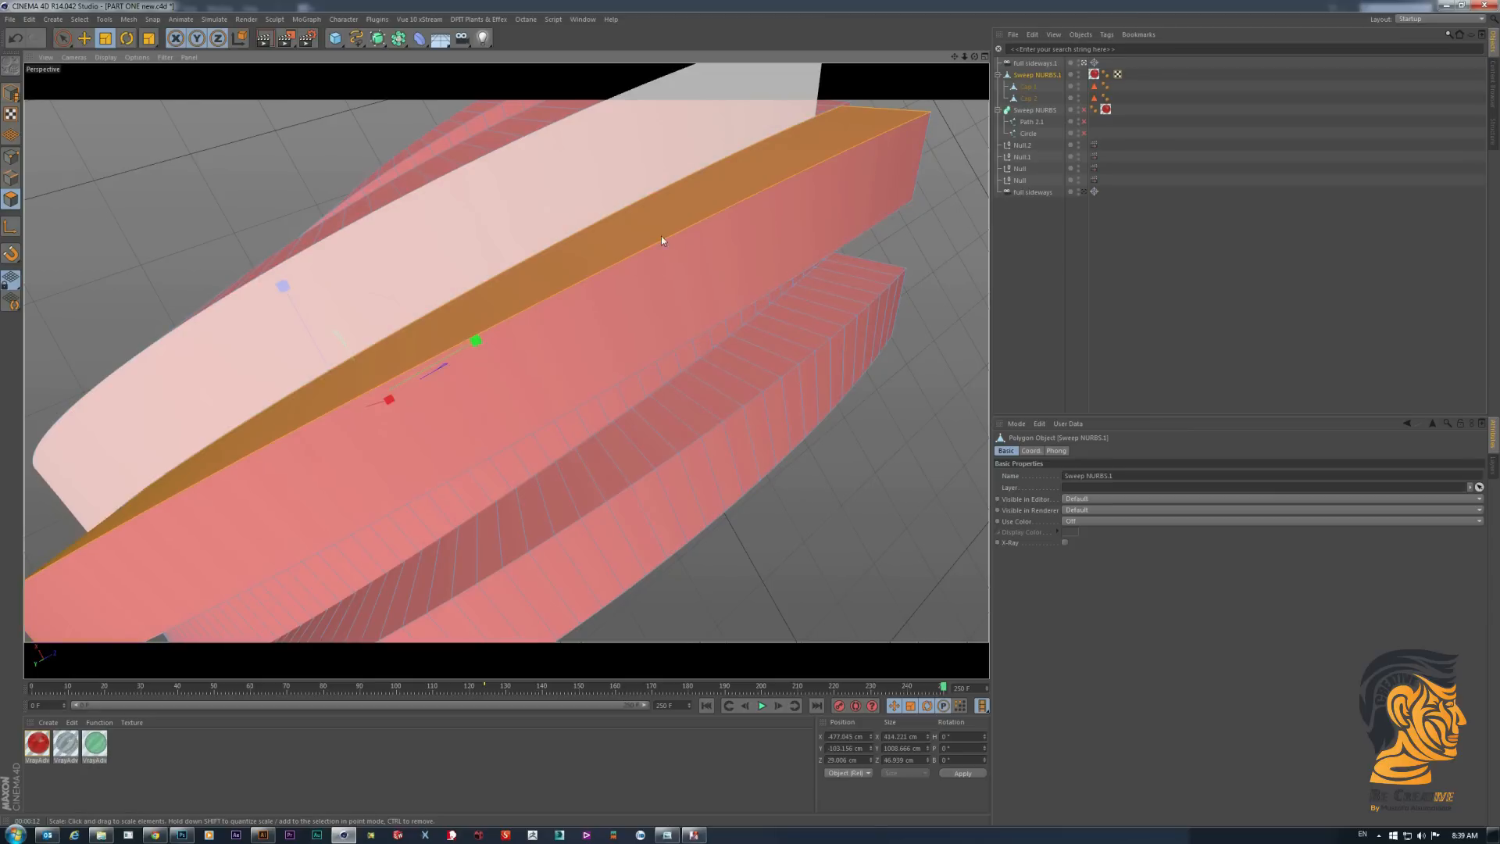
{"action": "left_click", "coordinate": [691, 261]}
{"action": "left_click", "coordinate": [635, 214]}
{"action": "left_click", "coordinate": [607, 172]}
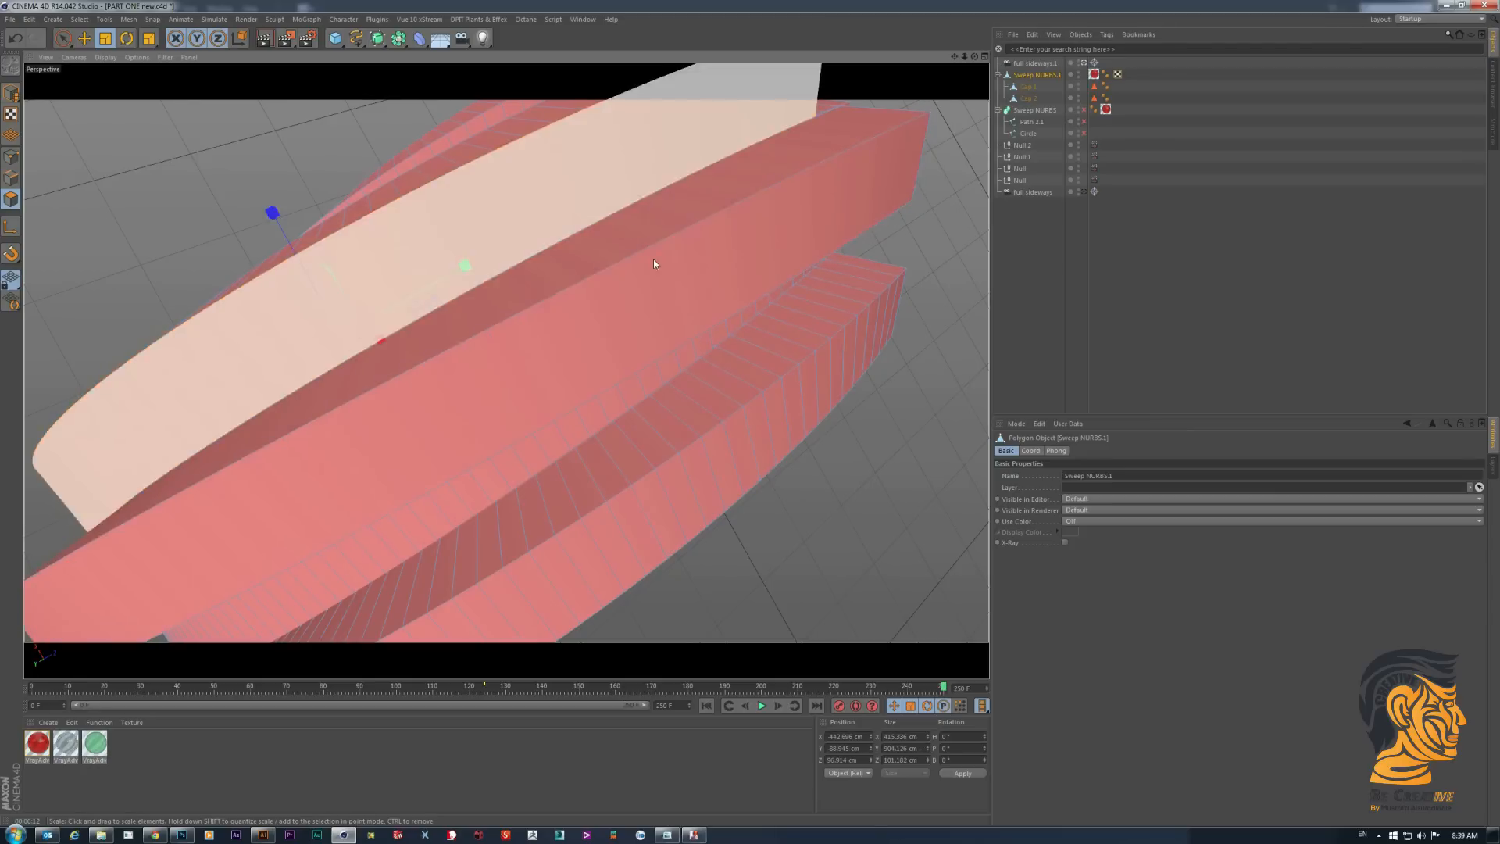
{"action": "left_click", "coordinate": [544, 275]}
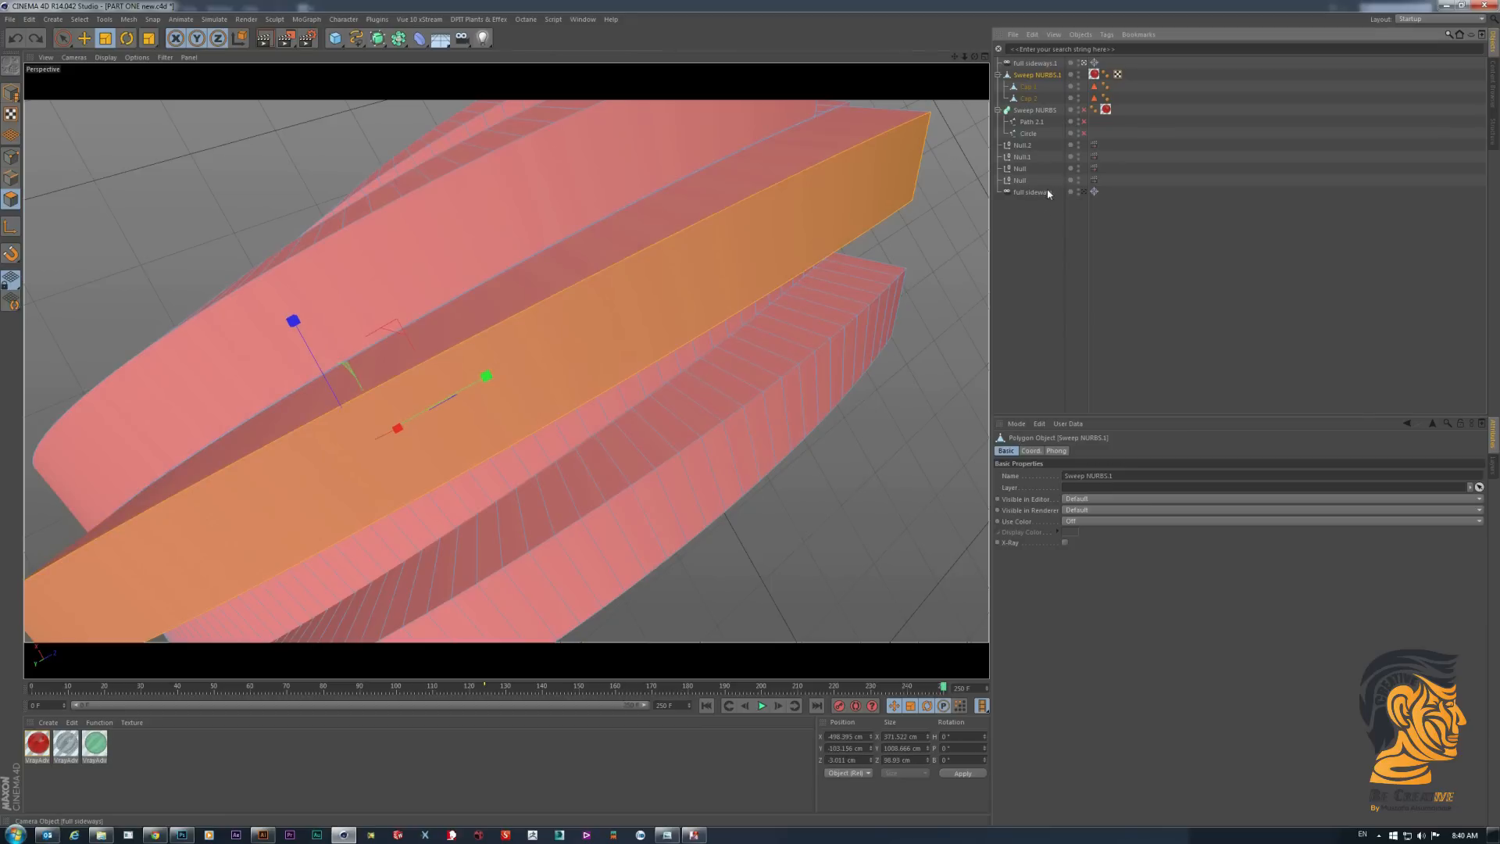
- Duplicate Sweep NURBS.1 with its caps and place the copy directly above the original in the object hierarchy
{"action": "left_click", "coordinate": [1036, 253]}
{"action": "left_click", "coordinate": [1051, 76]}
{"action": "key", "text": "ctrl+z"}
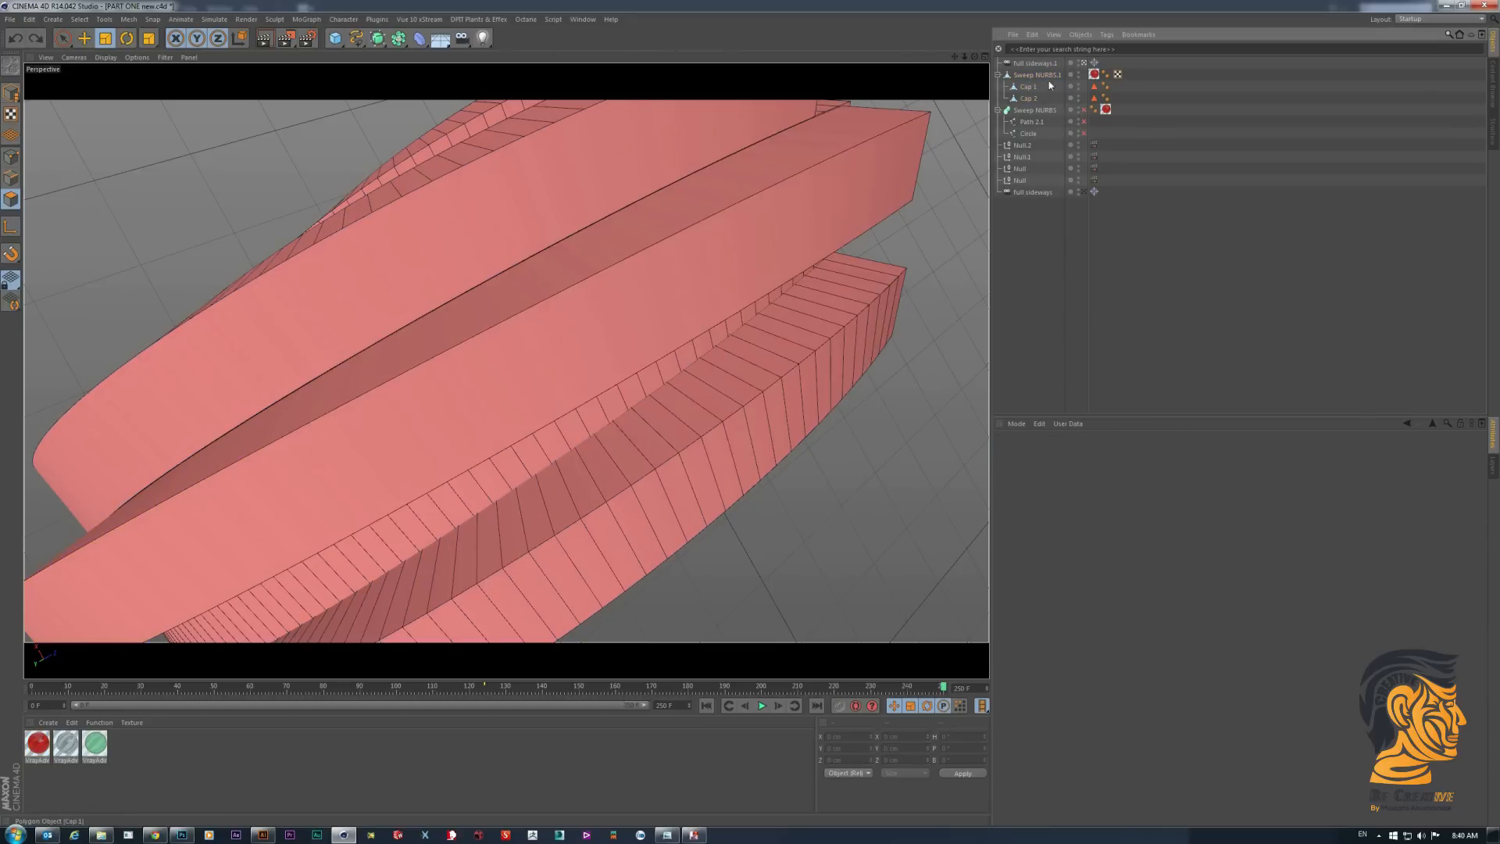
{"action": "left_click", "coordinate": [1053, 75]}
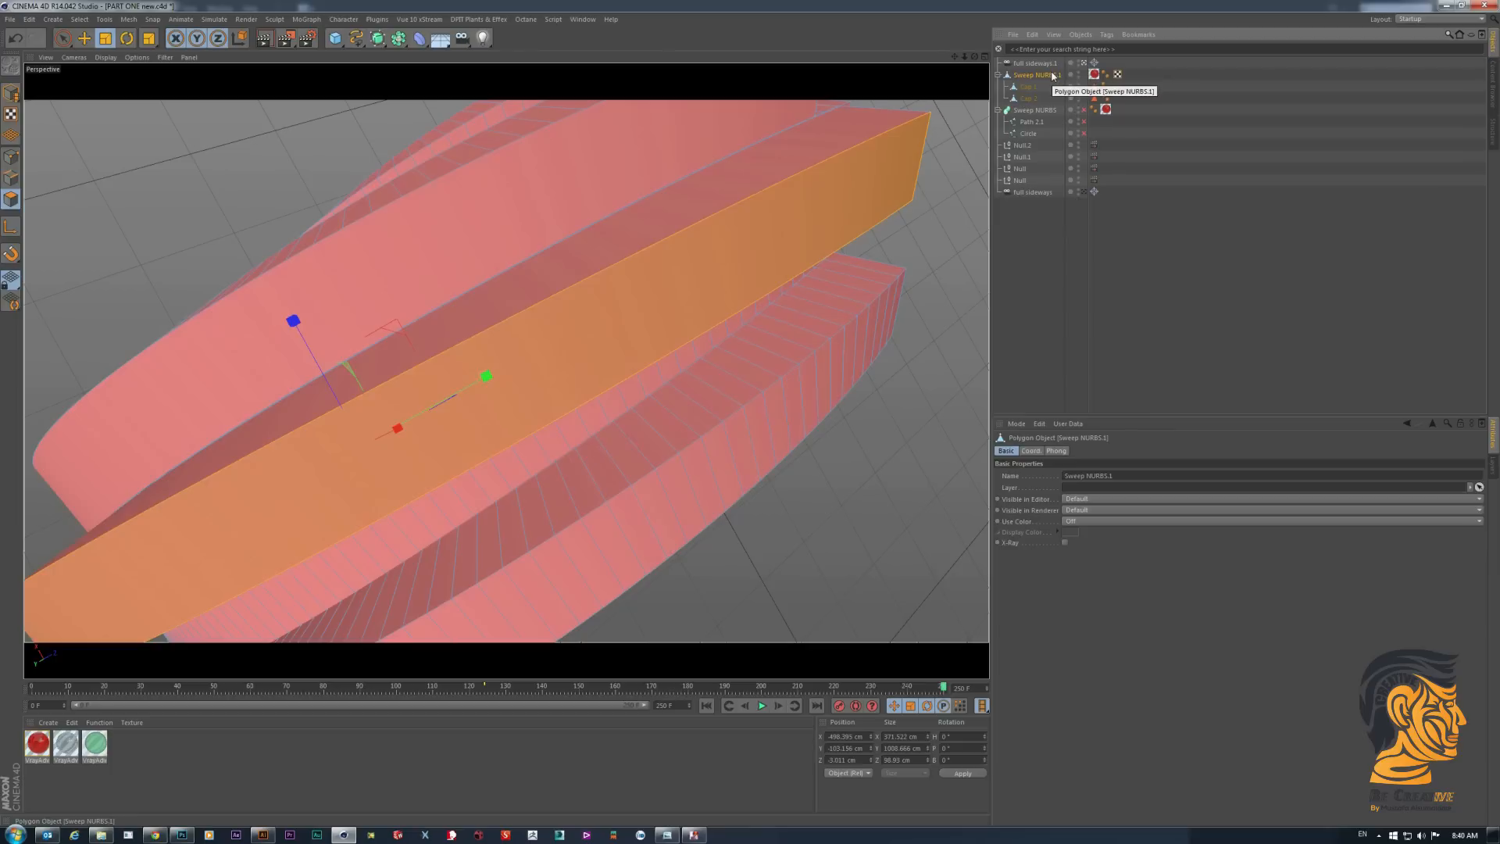
{"action": "key", "text": "ctrl+c"}
{"action": "key", "text": "ctrl+v"}
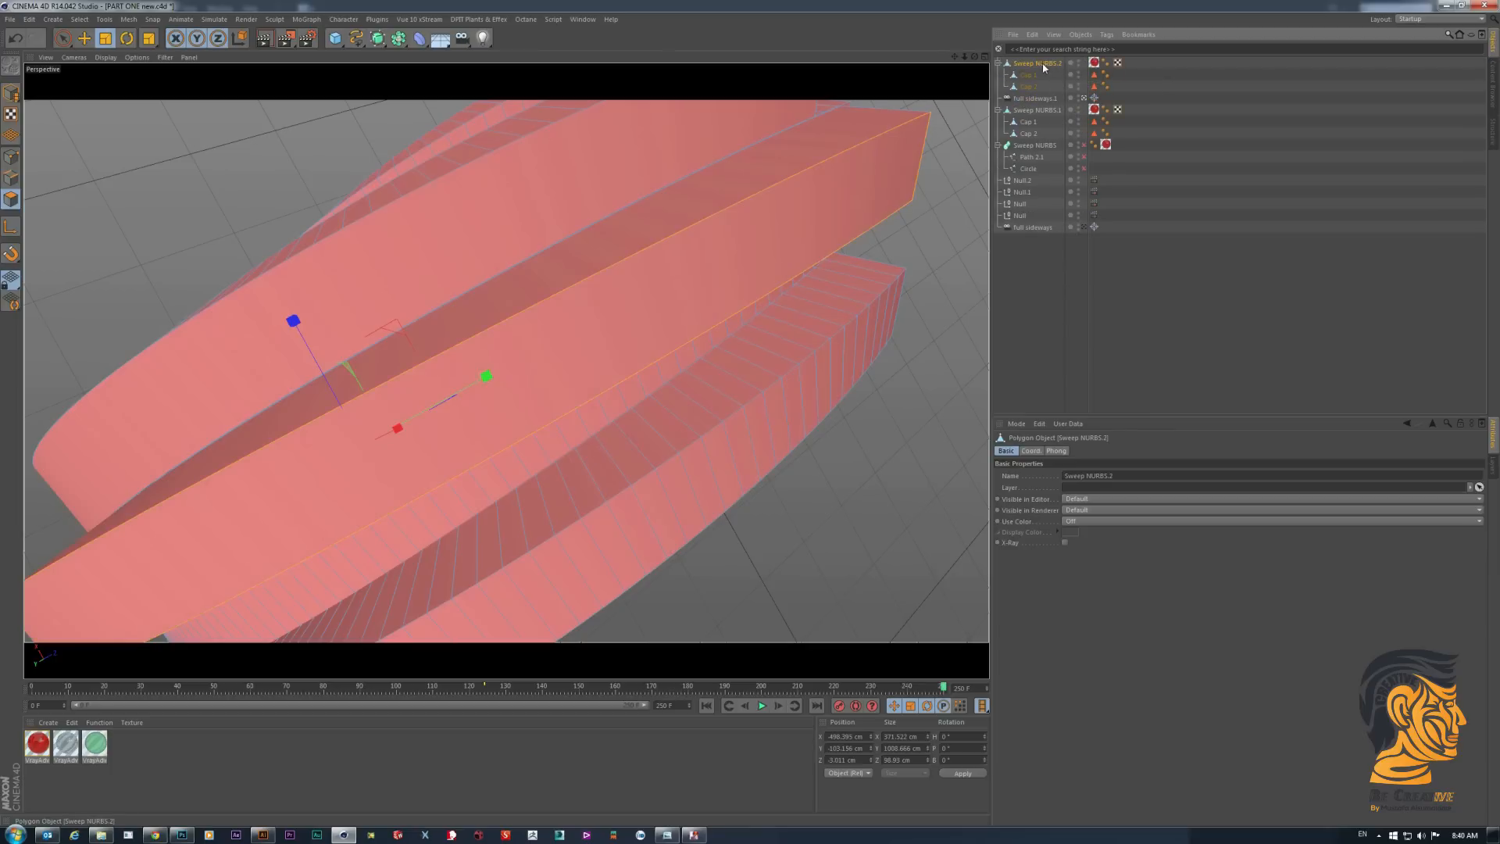
{"action": "left_click_drag", "start_coordinate": [1043, 65], "coordinate": [1036, 111]}
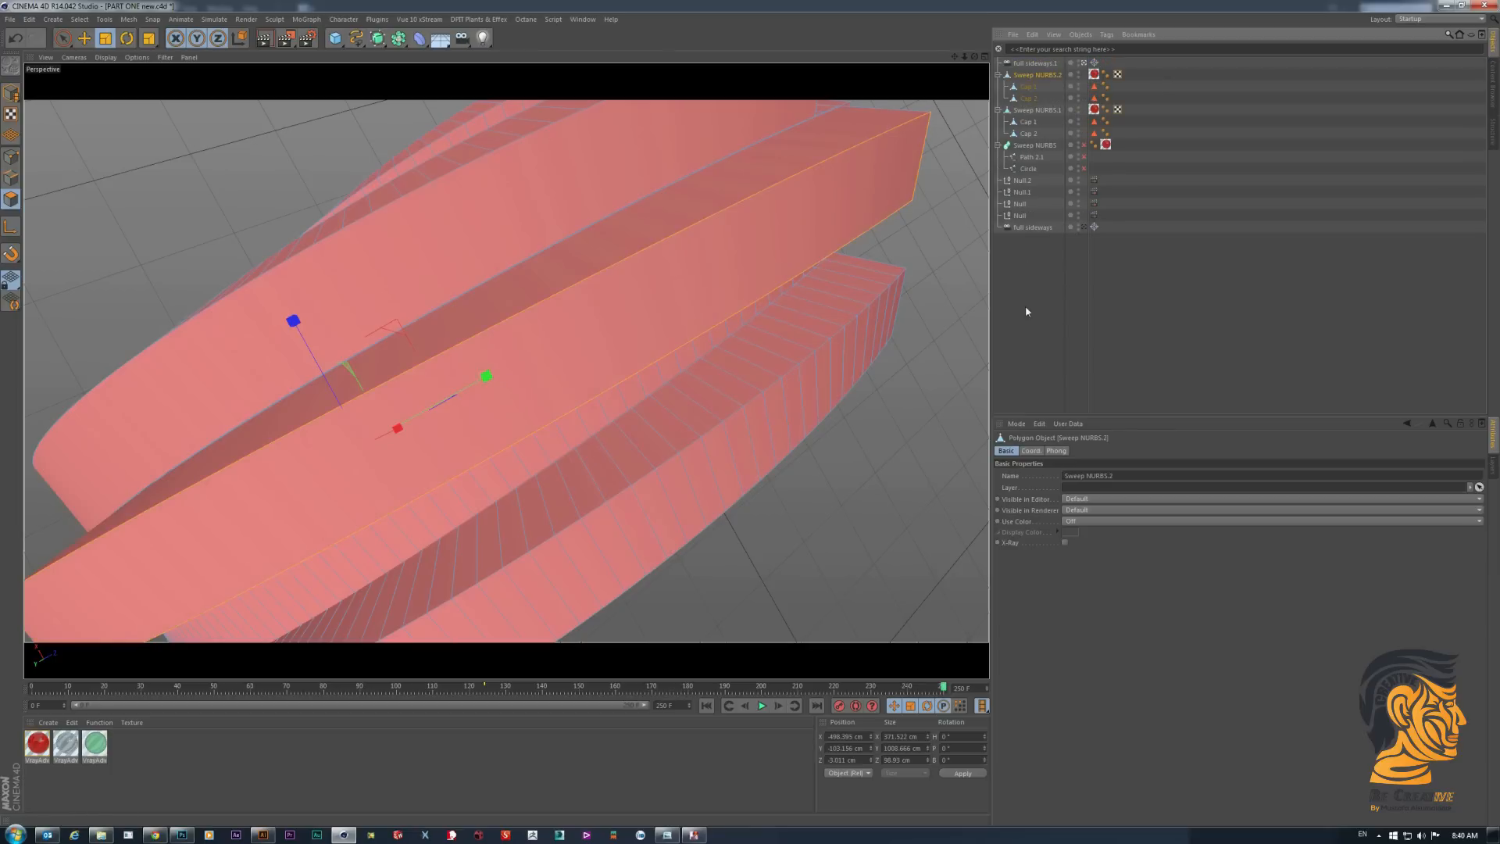
- Select the three adjacent long faces of the copied object in polygon mode and split them into a separate object
{"action": "left_click", "coordinate": [1036, 75]}
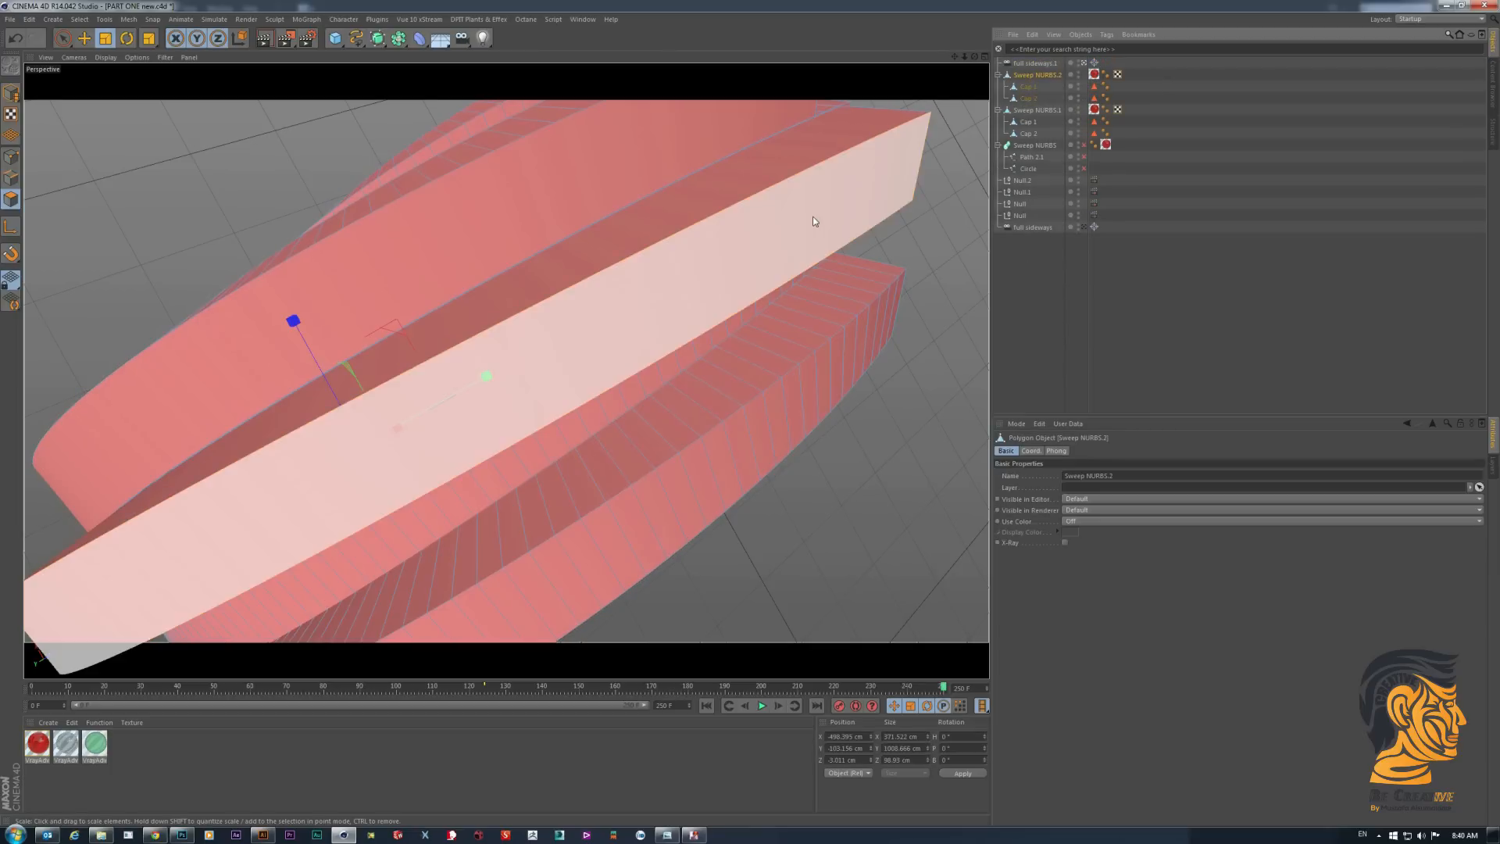
{"action": "left_click", "coordinate": [697, 279]}
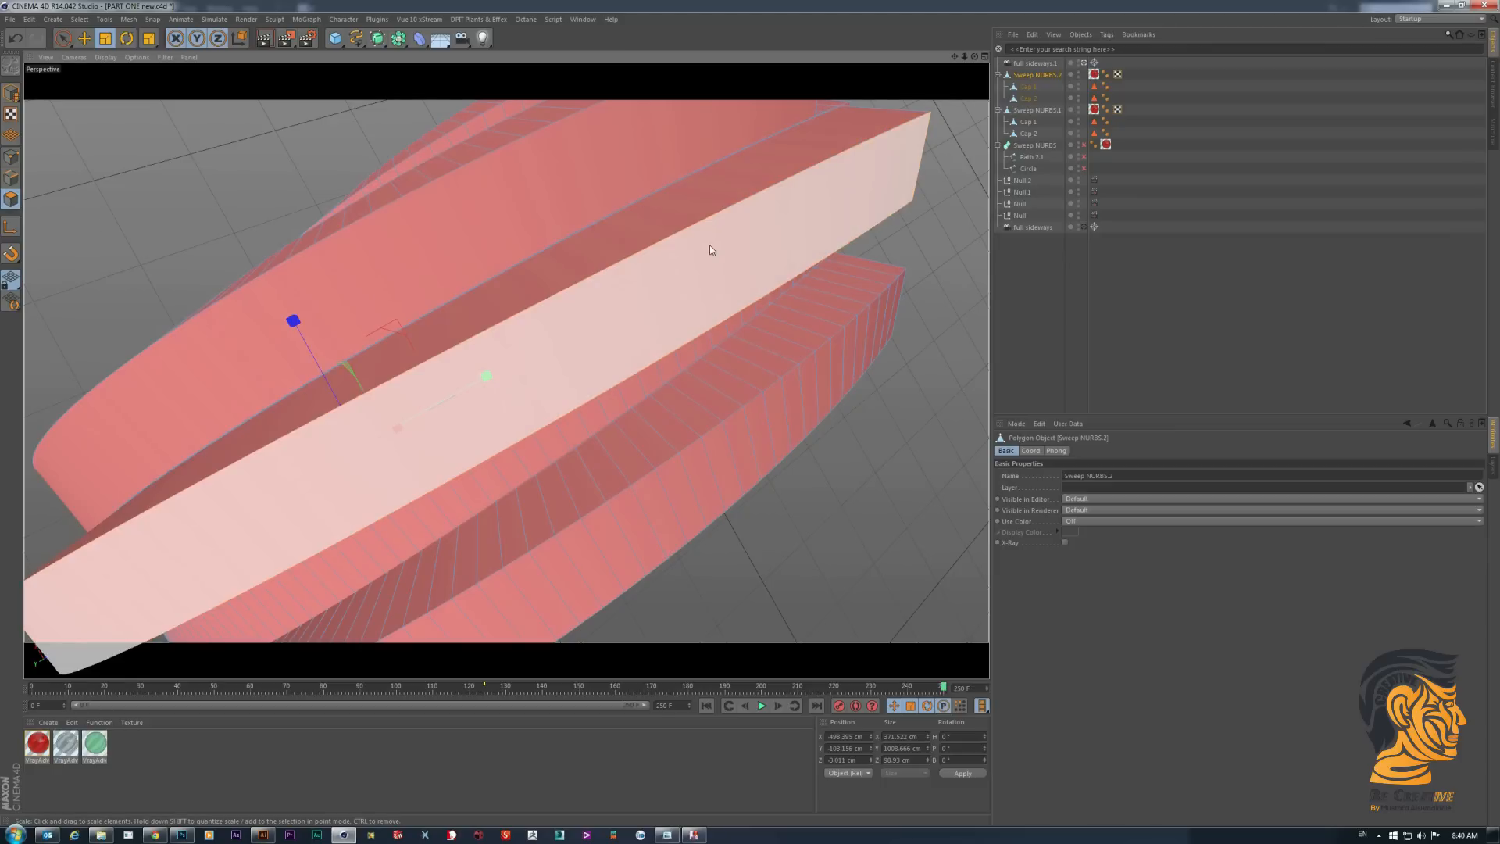
{"action": "left_click_drag", "start_coordinate": [709, 206], "coordinate": [749, 226]}
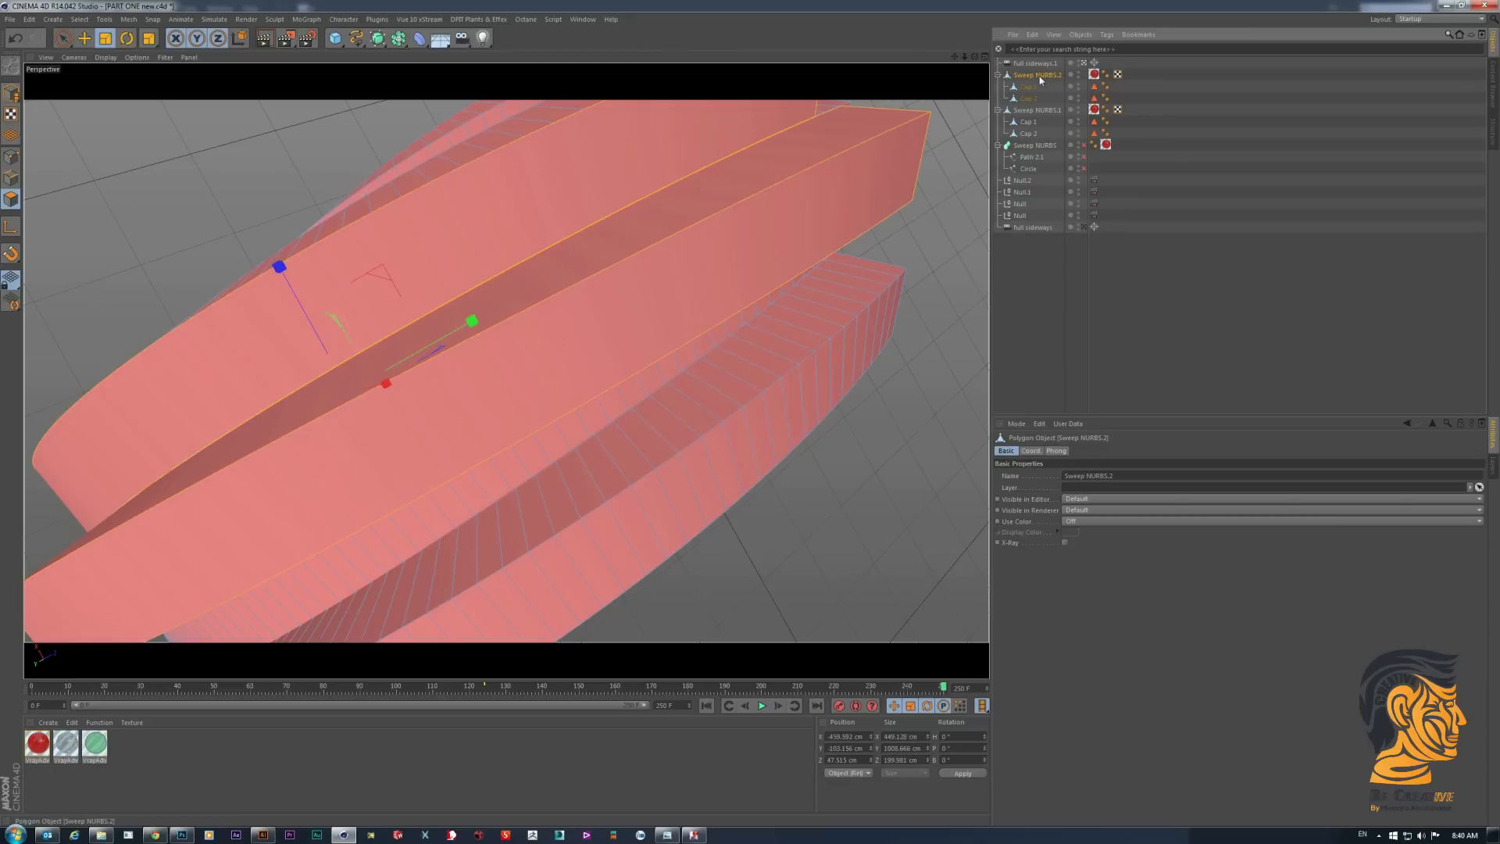
{"action": "left_click", "coordinate": [11, 92]}
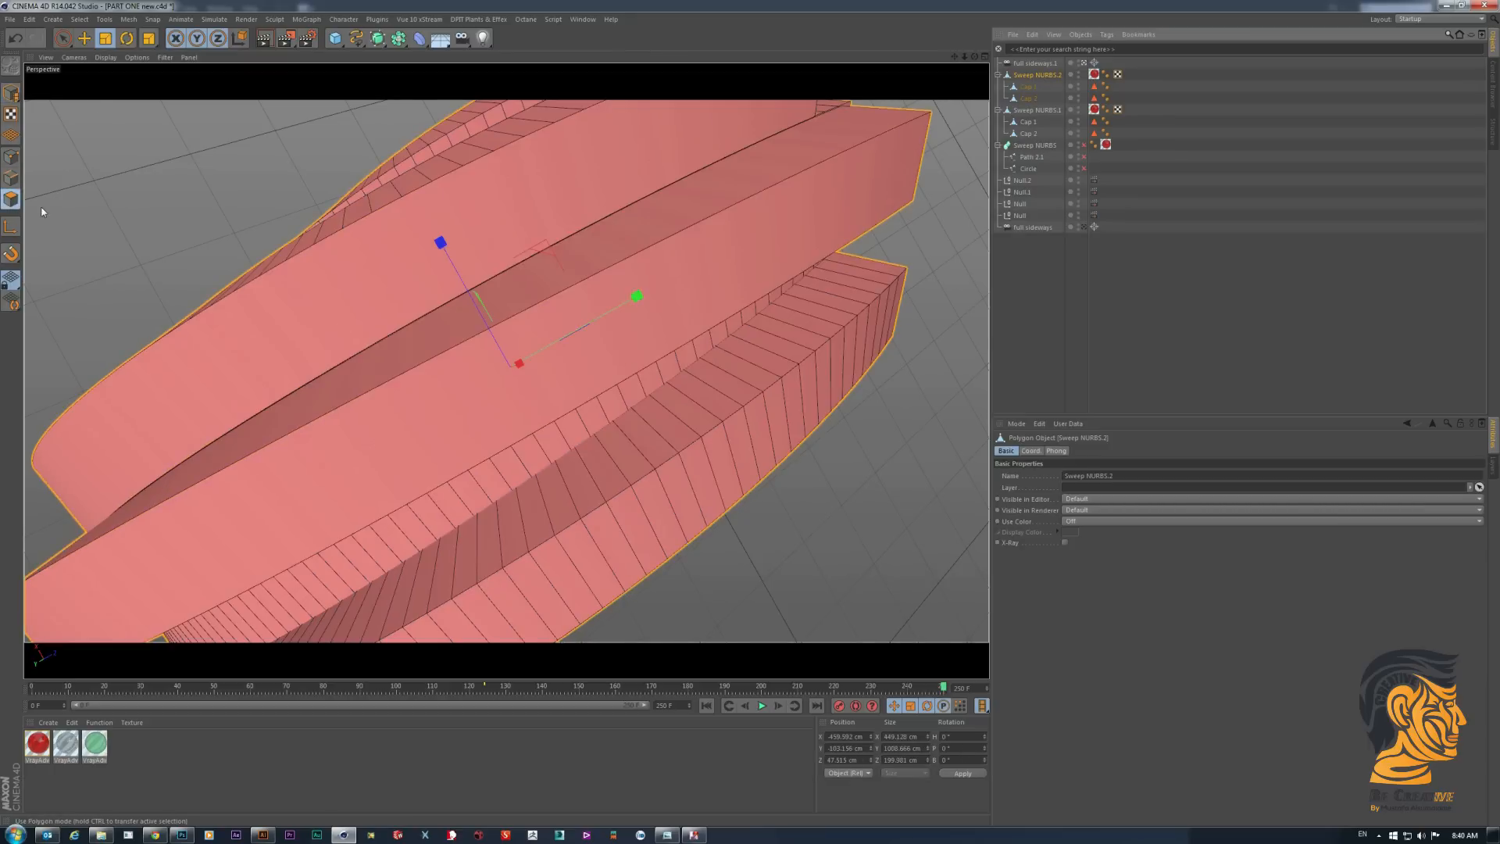
{"action": "left_click", "coordinate": [610, 192]}
{"action": "left_click", "coordinate": [658, 237], "text": "shift"}
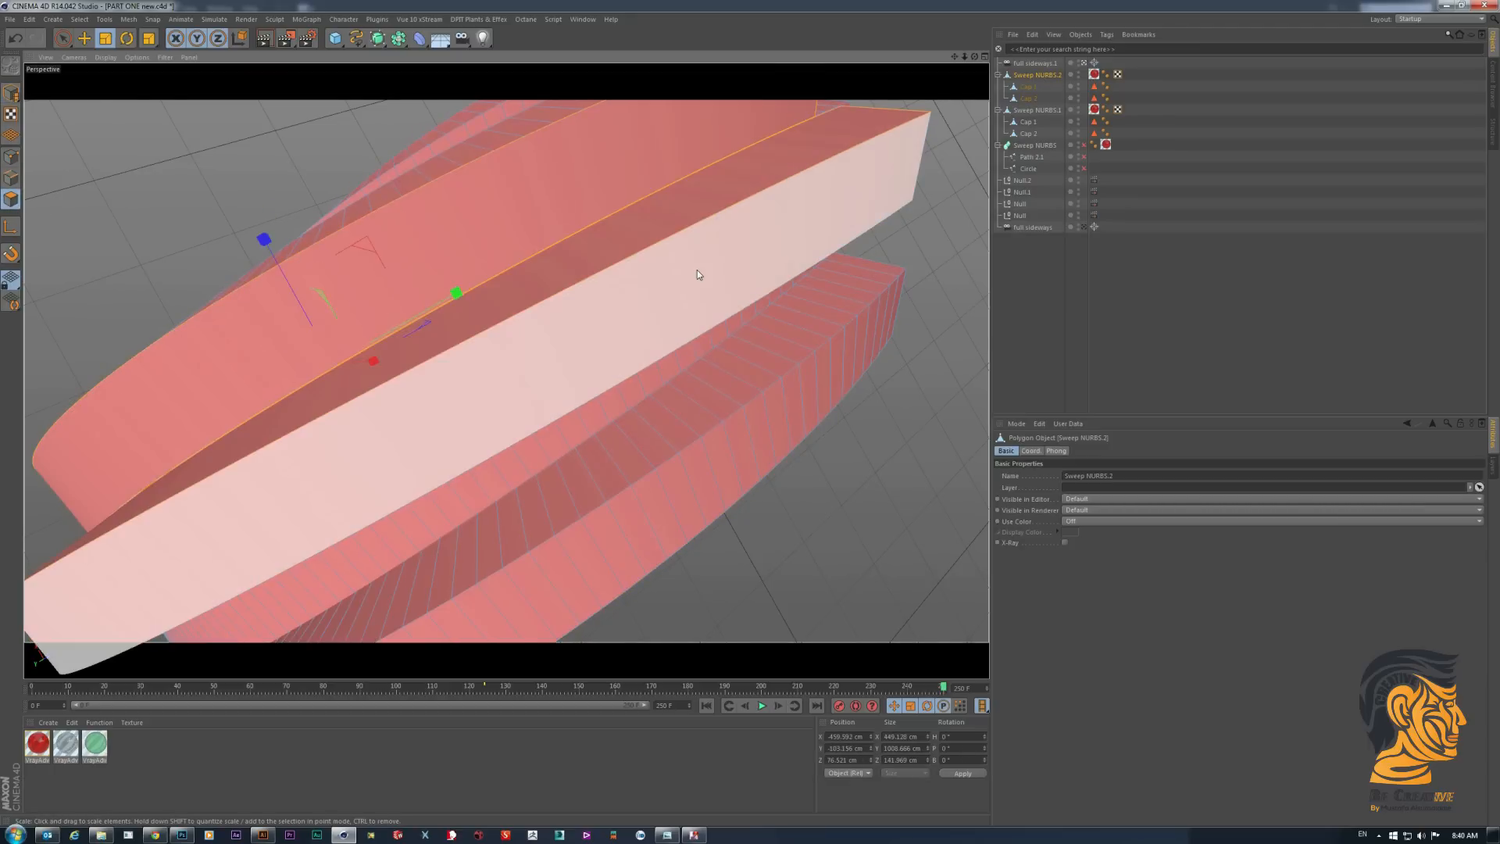
{"action": "left_click", "coordinate": [776, 175]}
{"action": "right_click", "coordinate": [745, 211]}
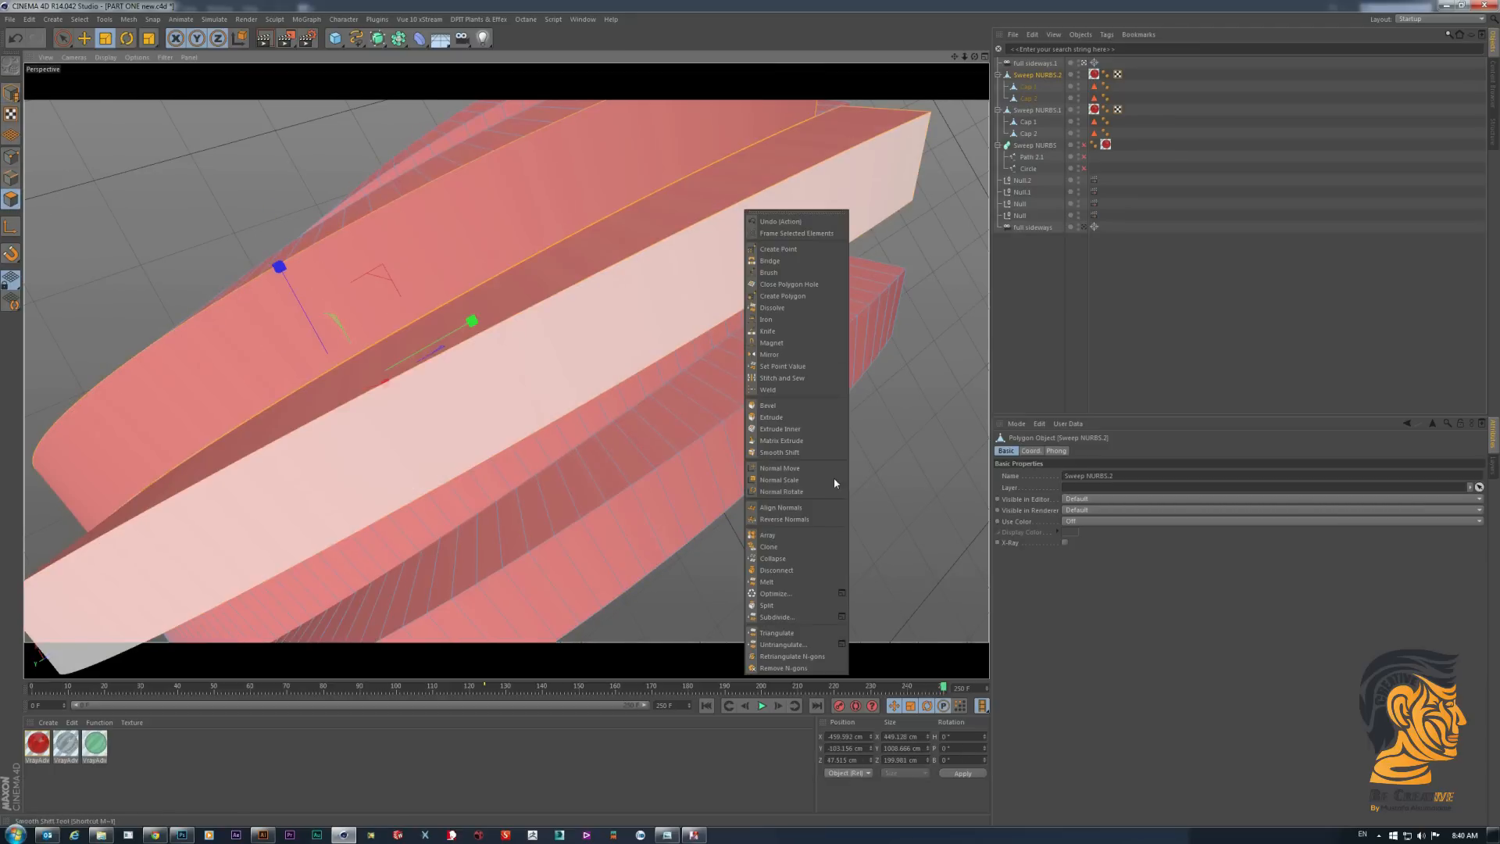
{"action": "left_click", "coordinate": [773, 606]}
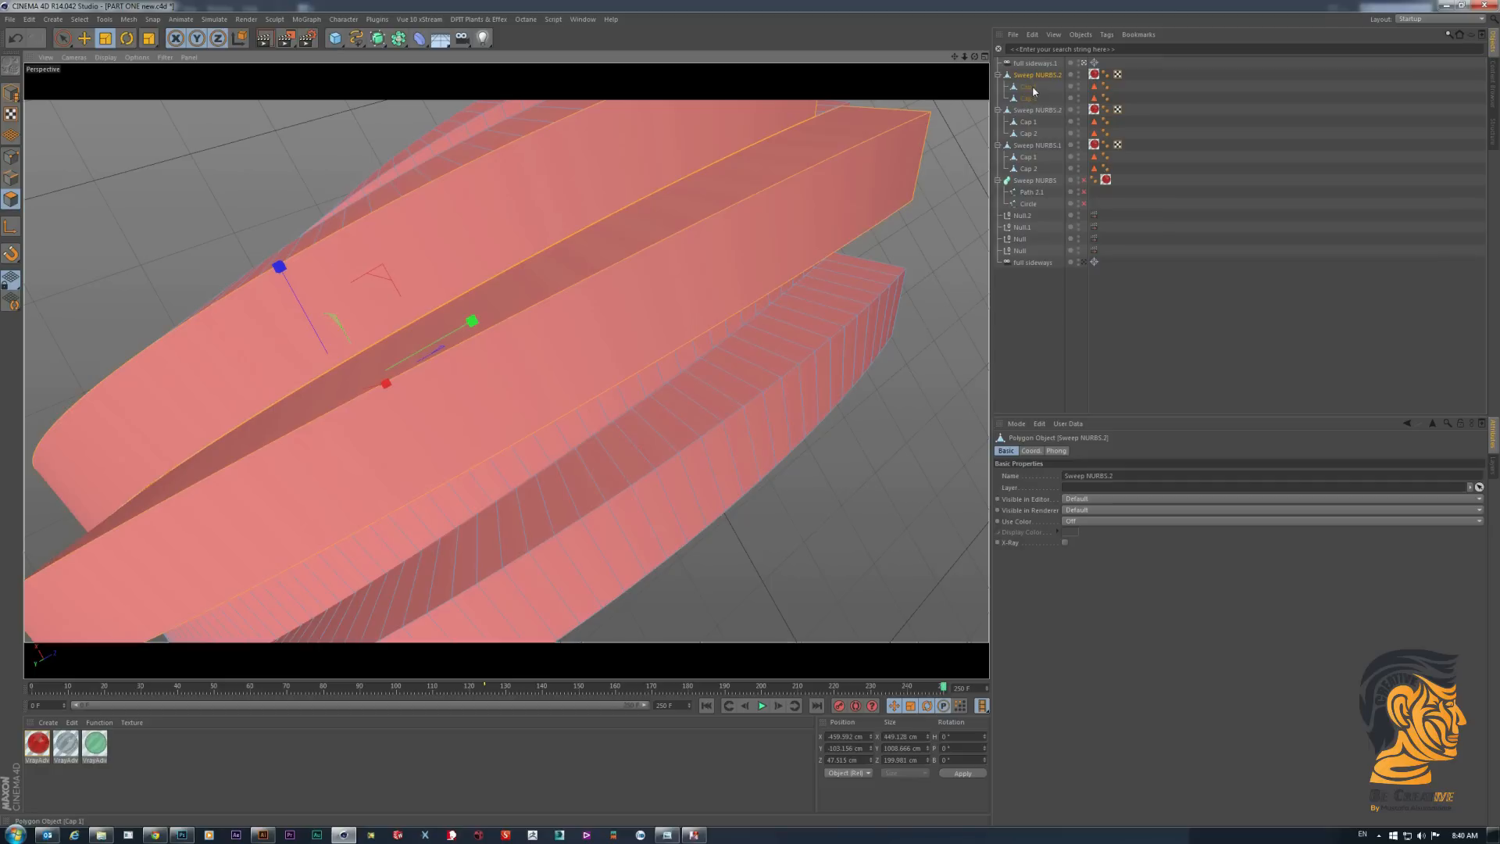
- Compare the full copy with the split piece, return to model mode and delete the full copy
{"action": "left_click", "coordinate": [1022, 304]}
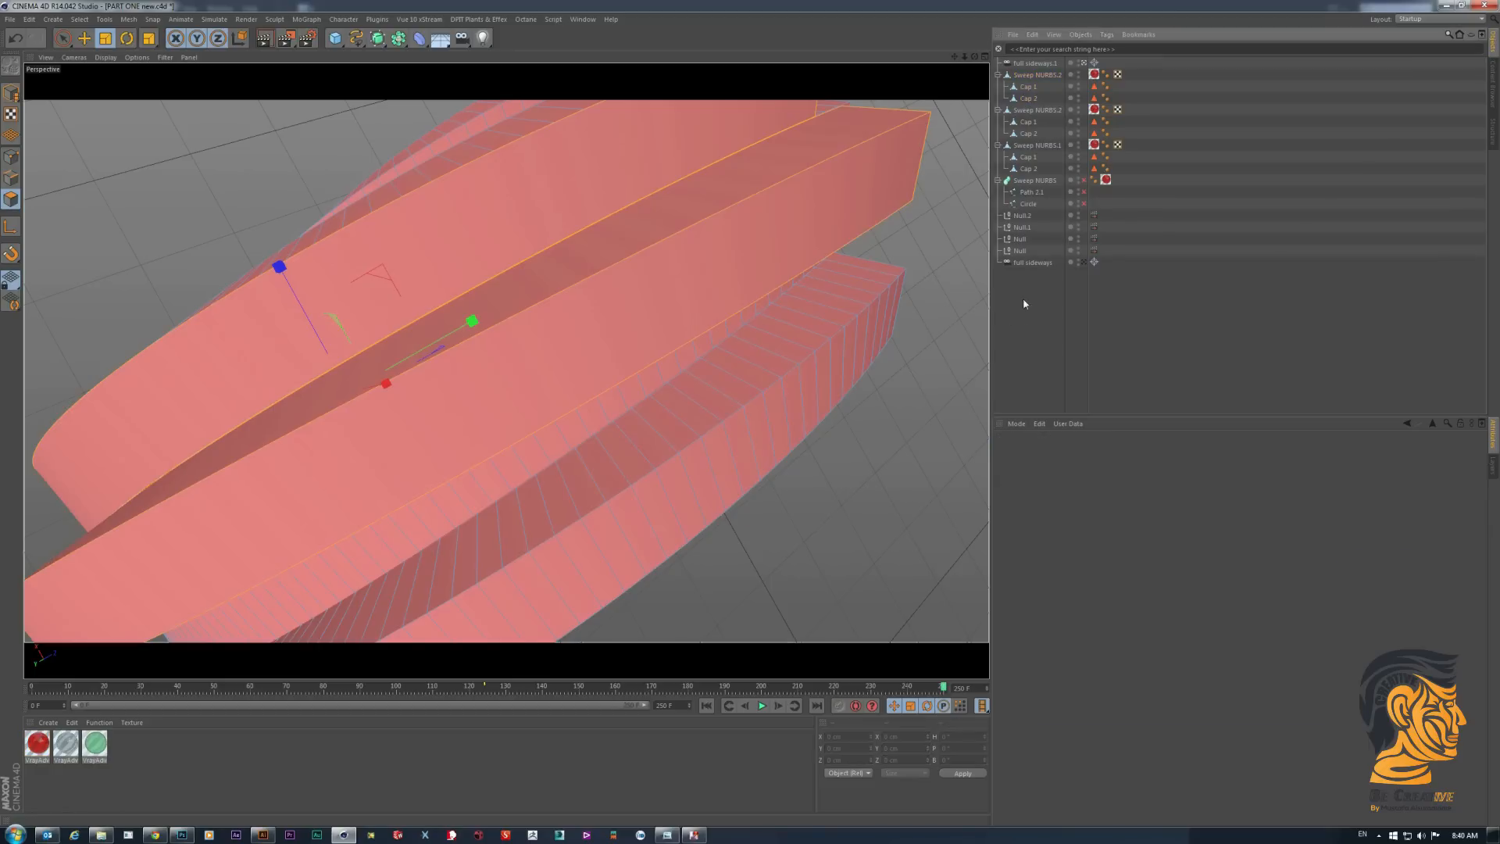
{"action": "left_click", "coordinate": [1032, 110]}
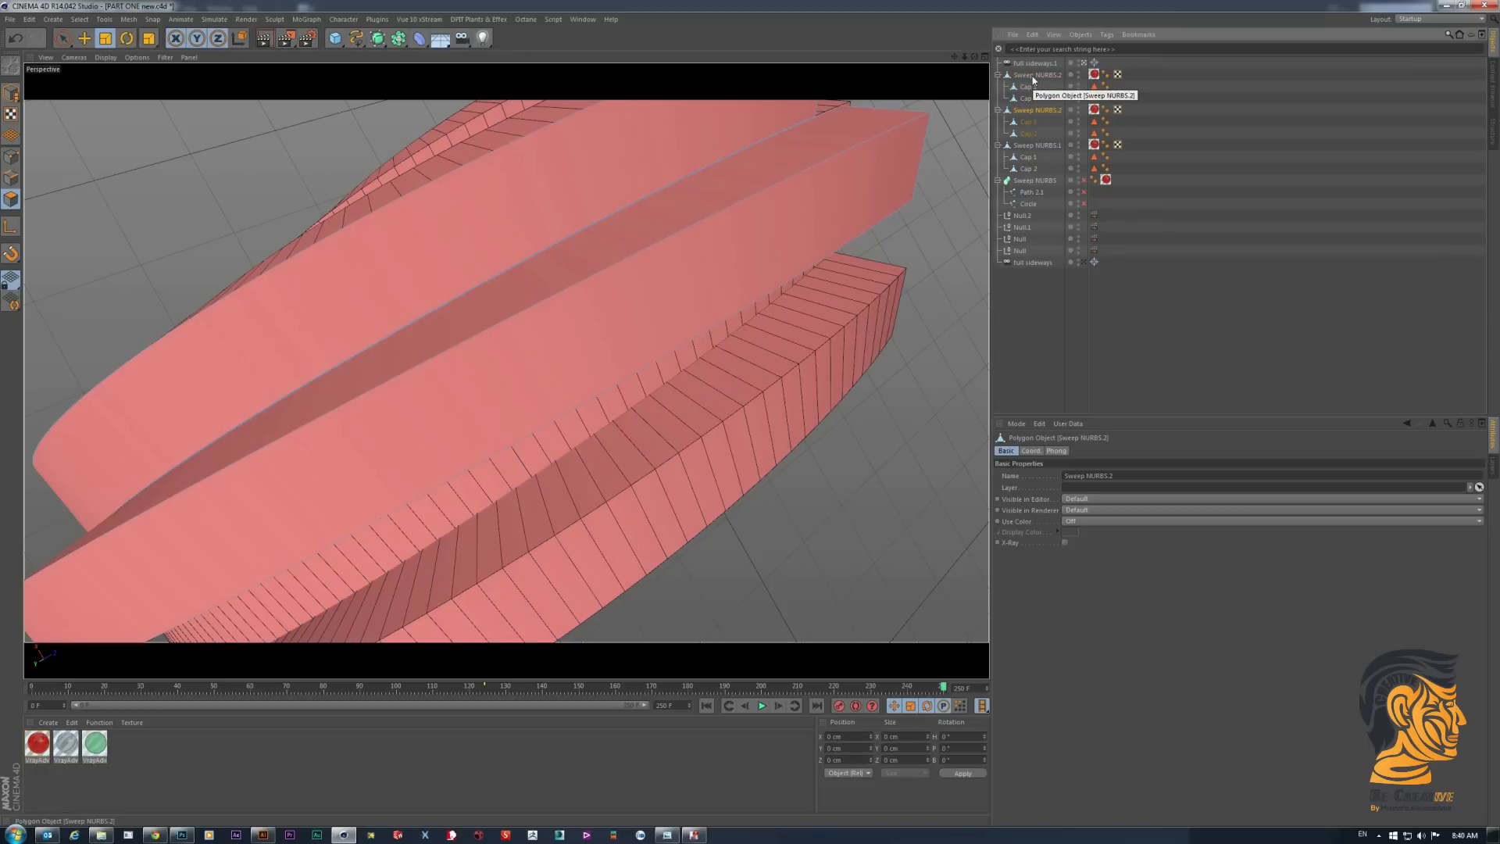
{"action": "left_click", "coordinate": [1034, 76]}
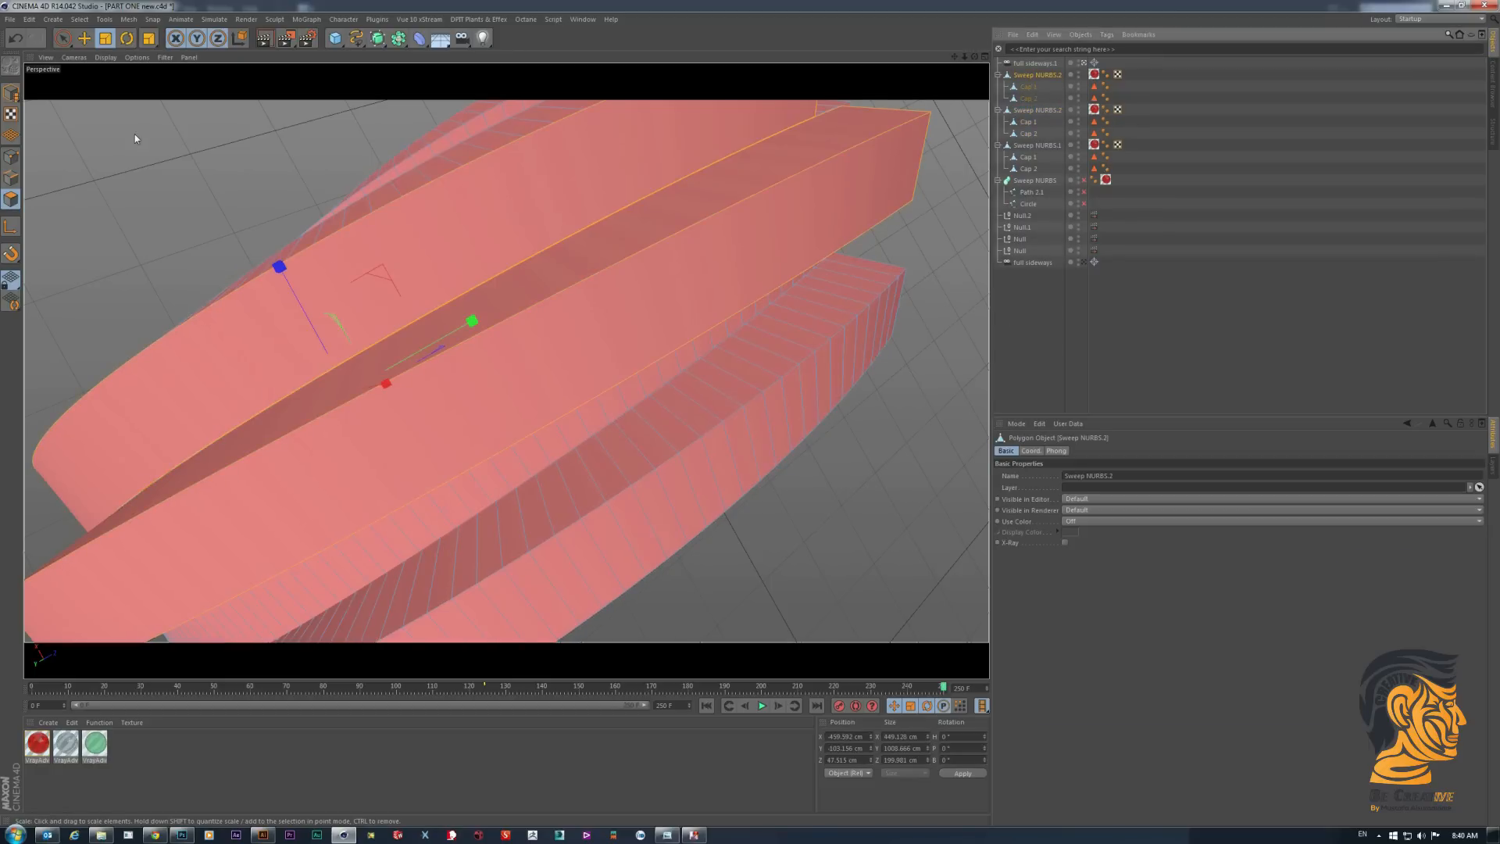
{"action": "left_click", "coordinate": [11, 92]}
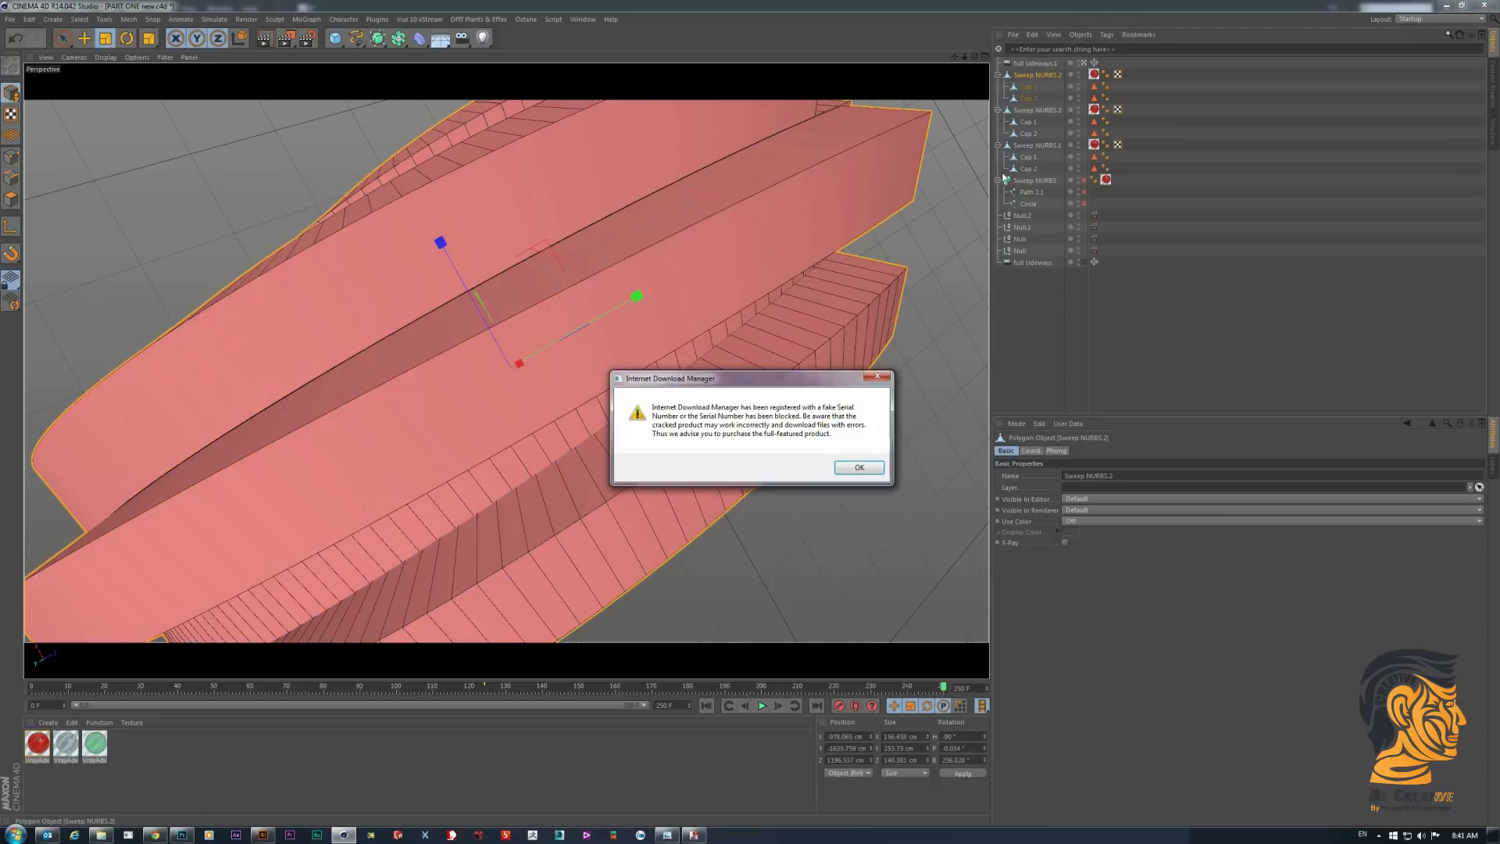
{"action": "left_click", "coordinate": [859, 468]}
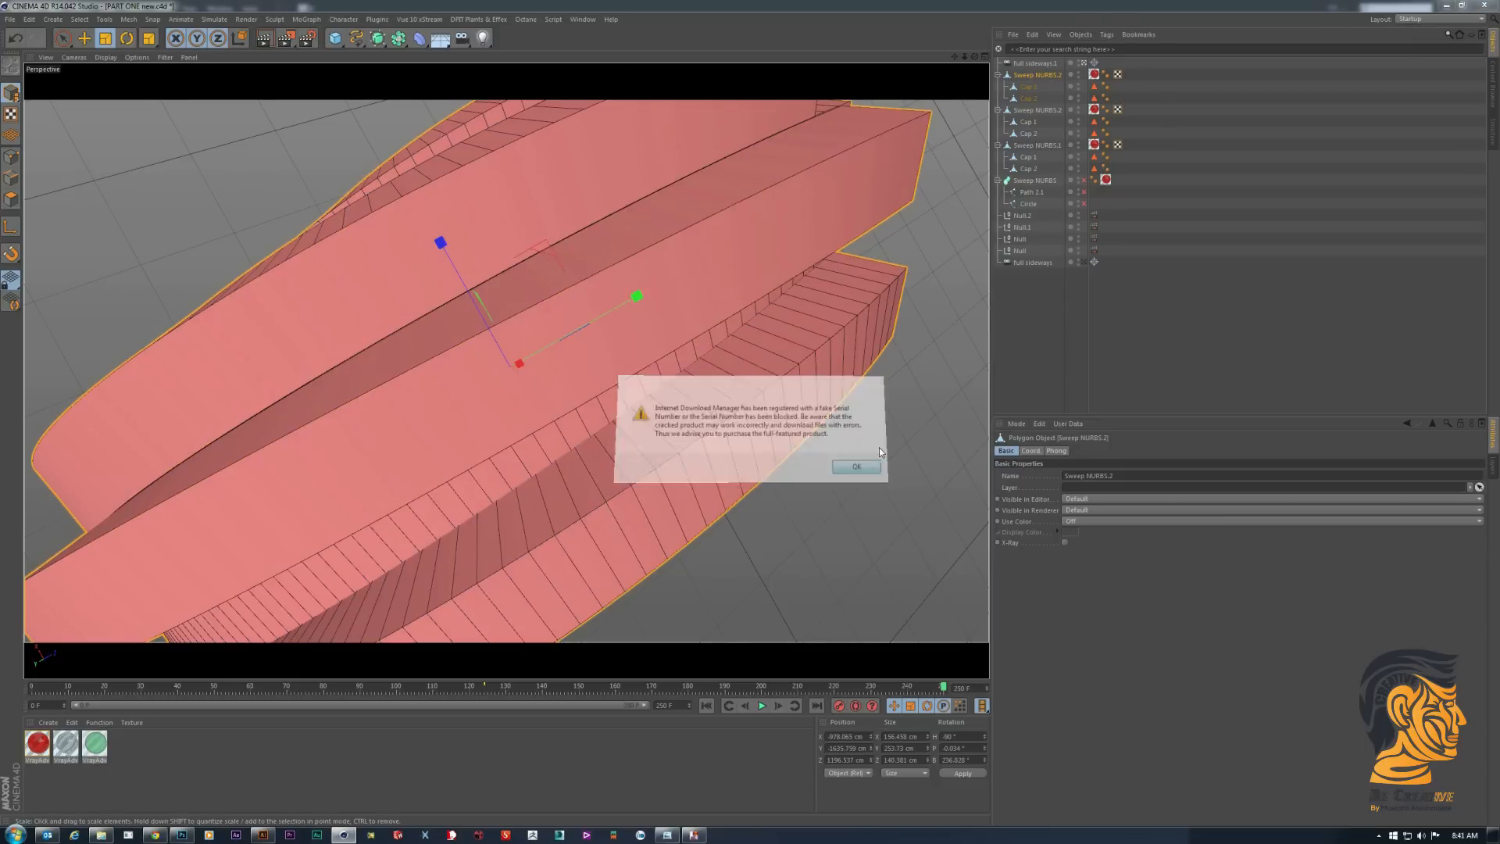
{"action": "left_click", "coordinate": [817, 474]}
{"action": "left_click", "coordinate": [1033, 76]}
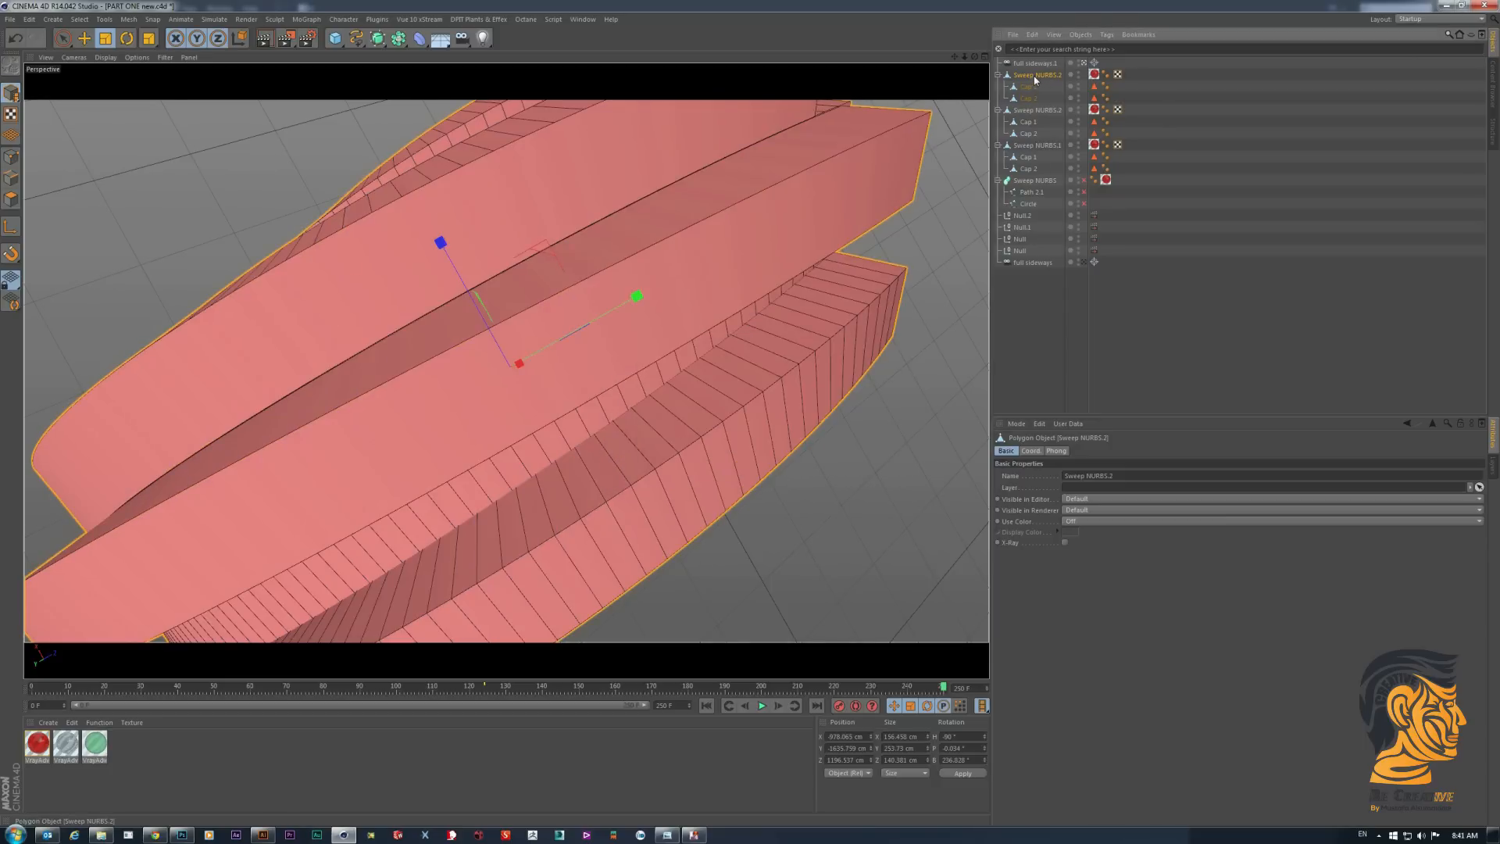
{"action": "key", "text": "Delete"}
- Select the split piece and toggle the editor visibility of Sweep NURBS.1 to check the separated faces
{"action": "left_click", "coordinate": [1033, 76]}
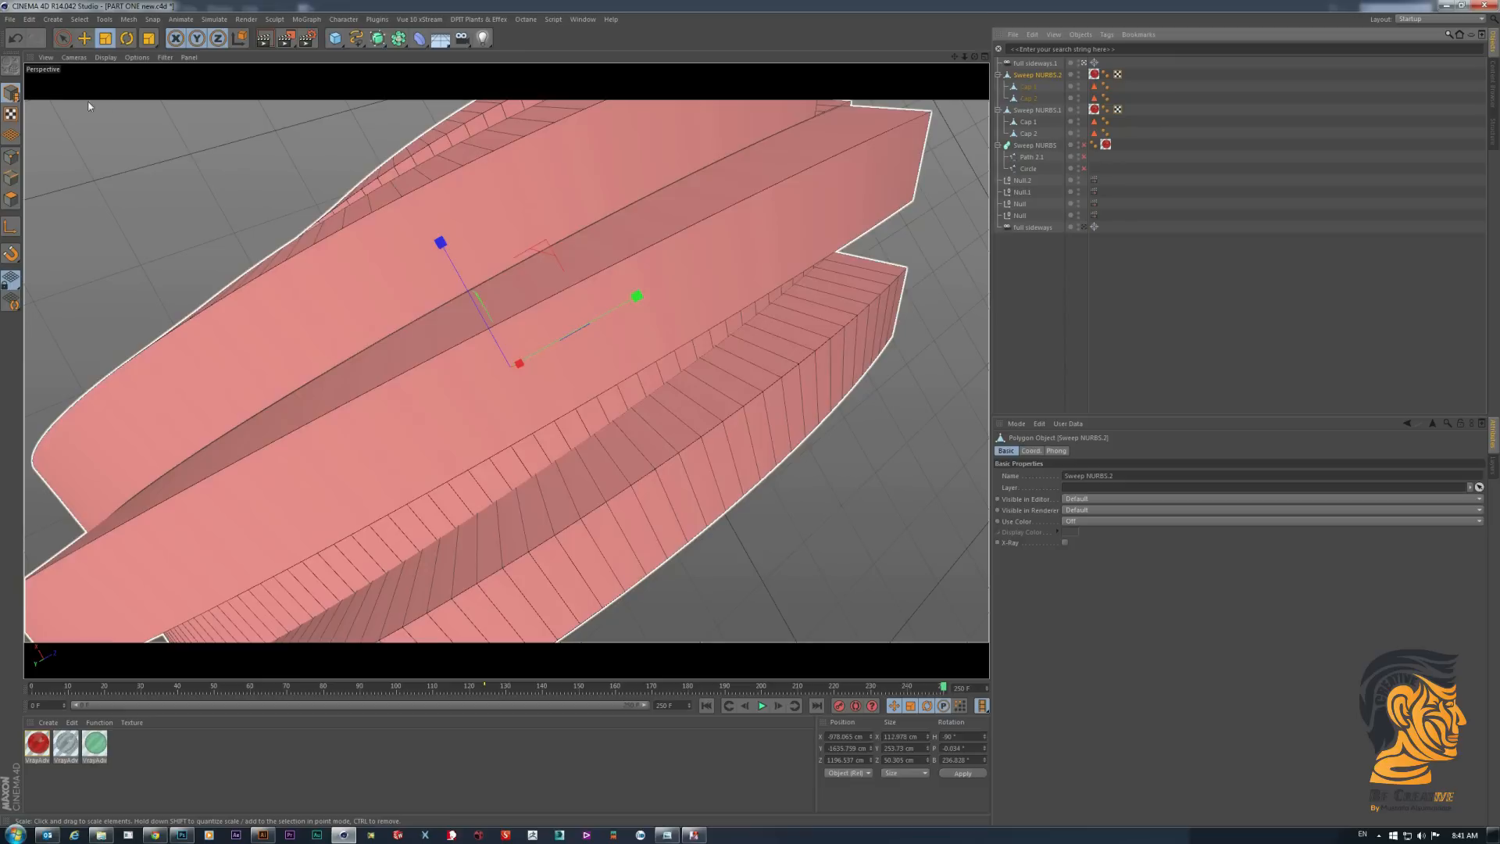
{"action": "left_click", "coordinate": [1079, 109]}
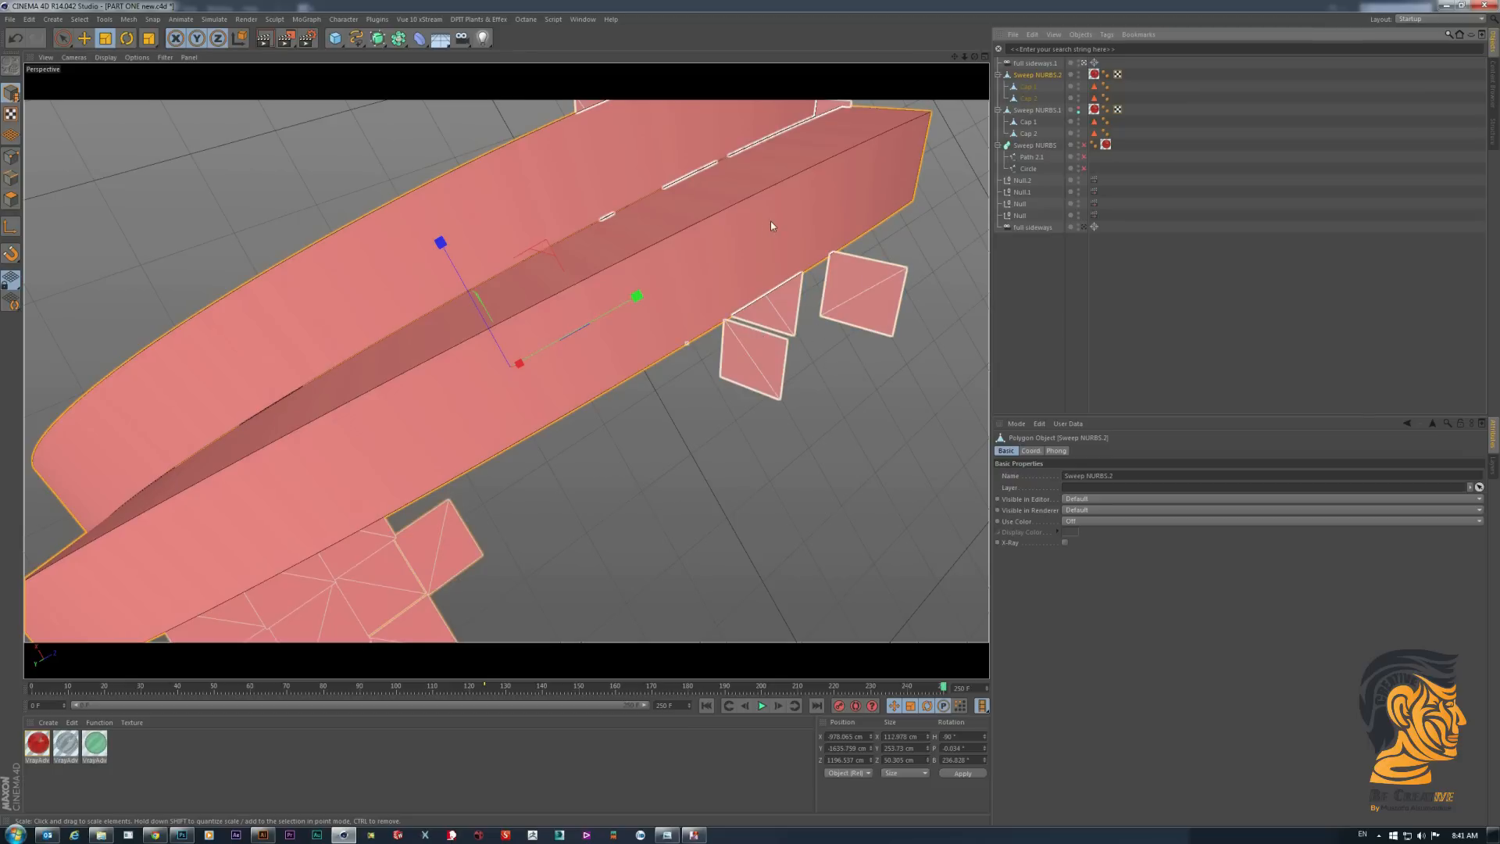
{"action": "left_click", "coordinate": [1080, 110]}
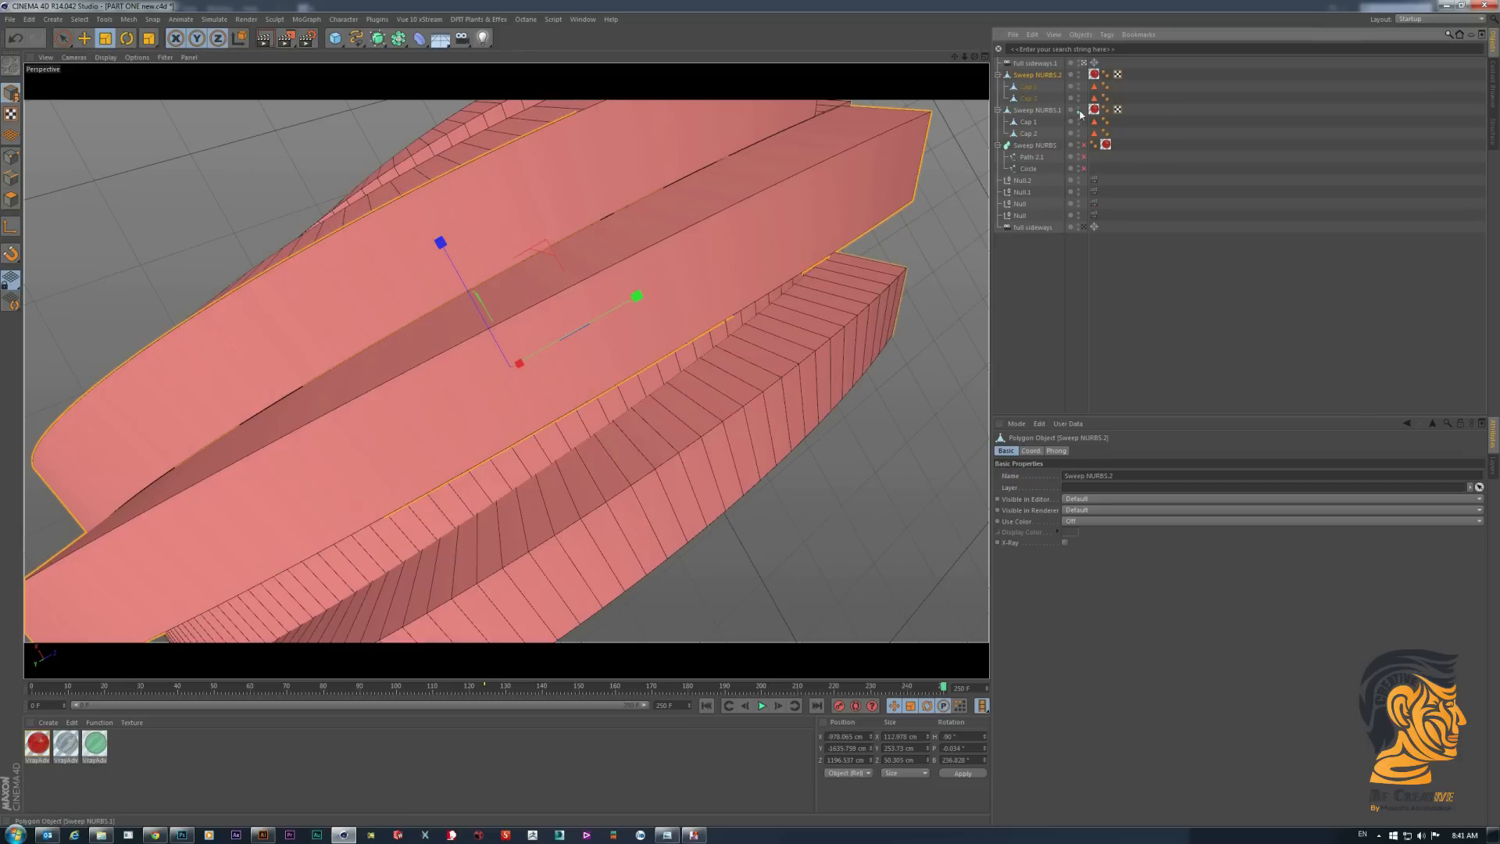
- Remove the texture tag from the split piece Sweep NURBS.2
{"action": "left_click", "coordinate": [1080, 110]}
{"action": "left_click", "coordinate": [1079, 110]}
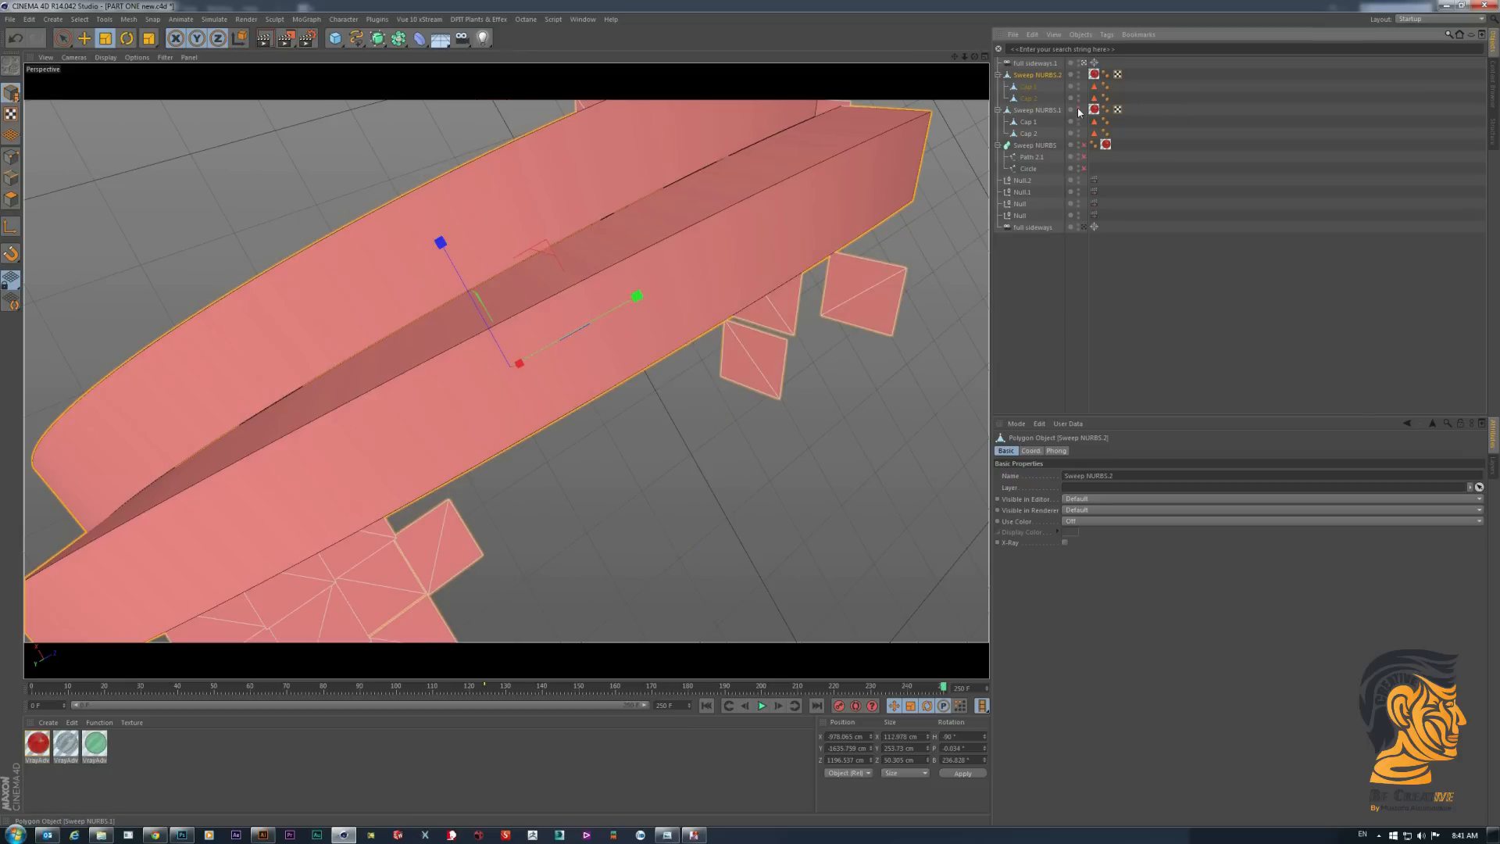
{"action": "left_click", "coordinate": [1025, 313]}
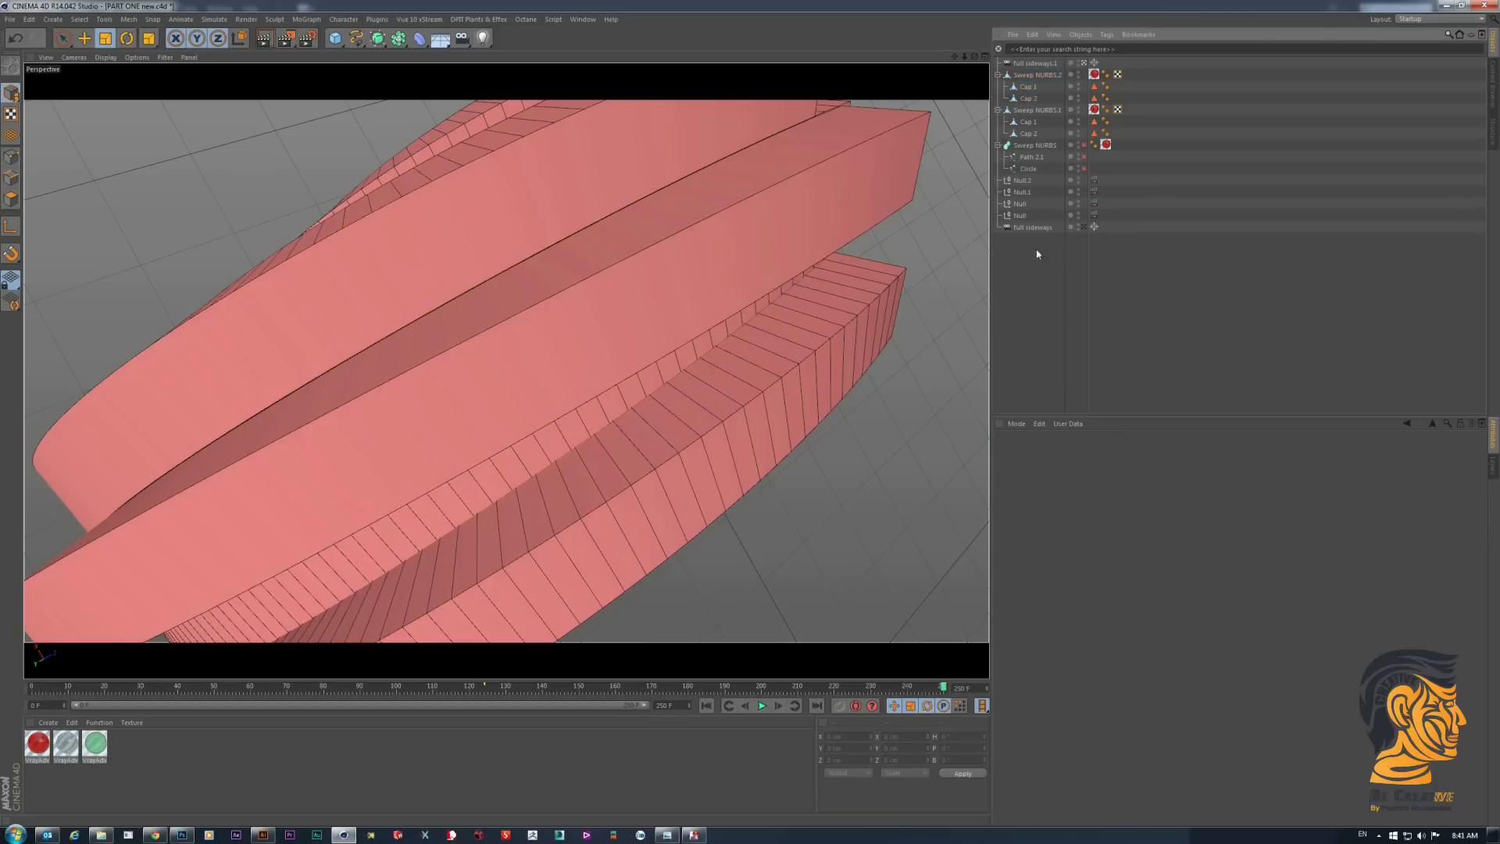
{"action": "left_click", "coordinate": [1094, 75]}
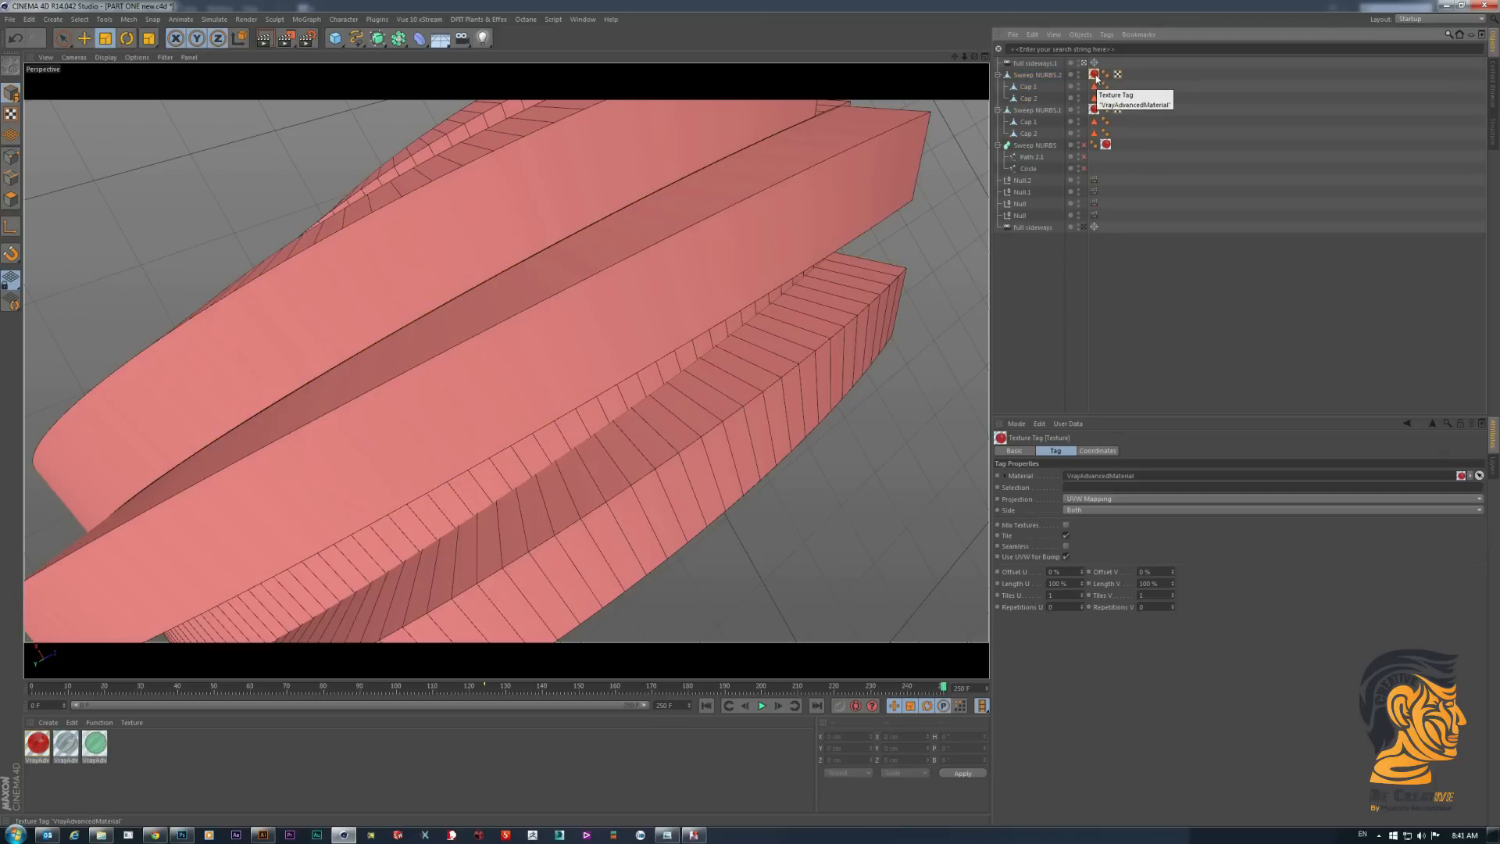
{"action": "key", "text": "Delete"}
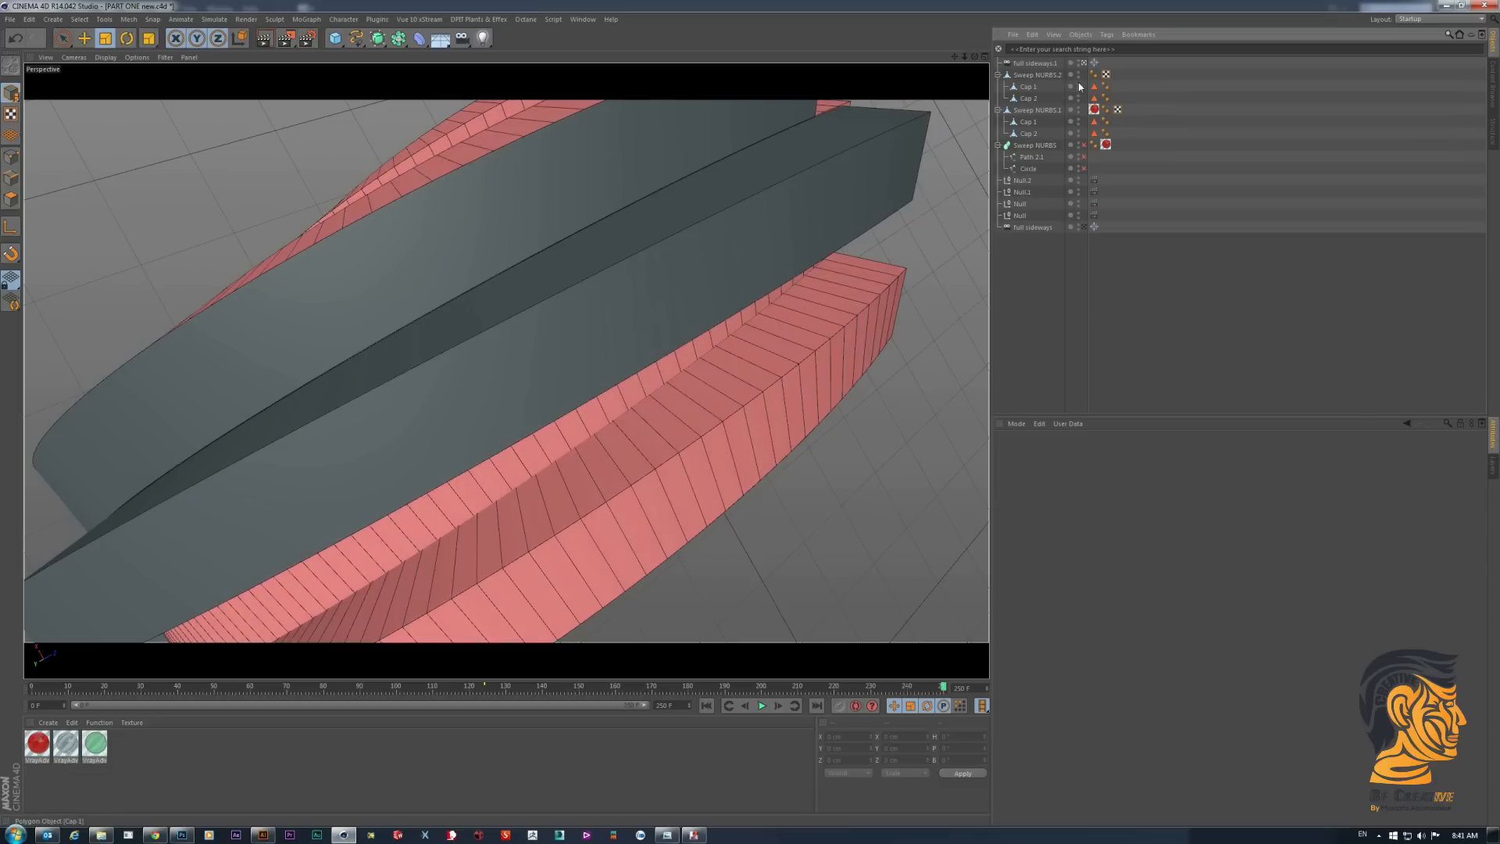
- Toggle the editor visibility of Sweep NURBS.2 to compare the split faces with the original Sweep NURBS.1
{"action": "left_click", "coordinate": [1079, 75]}
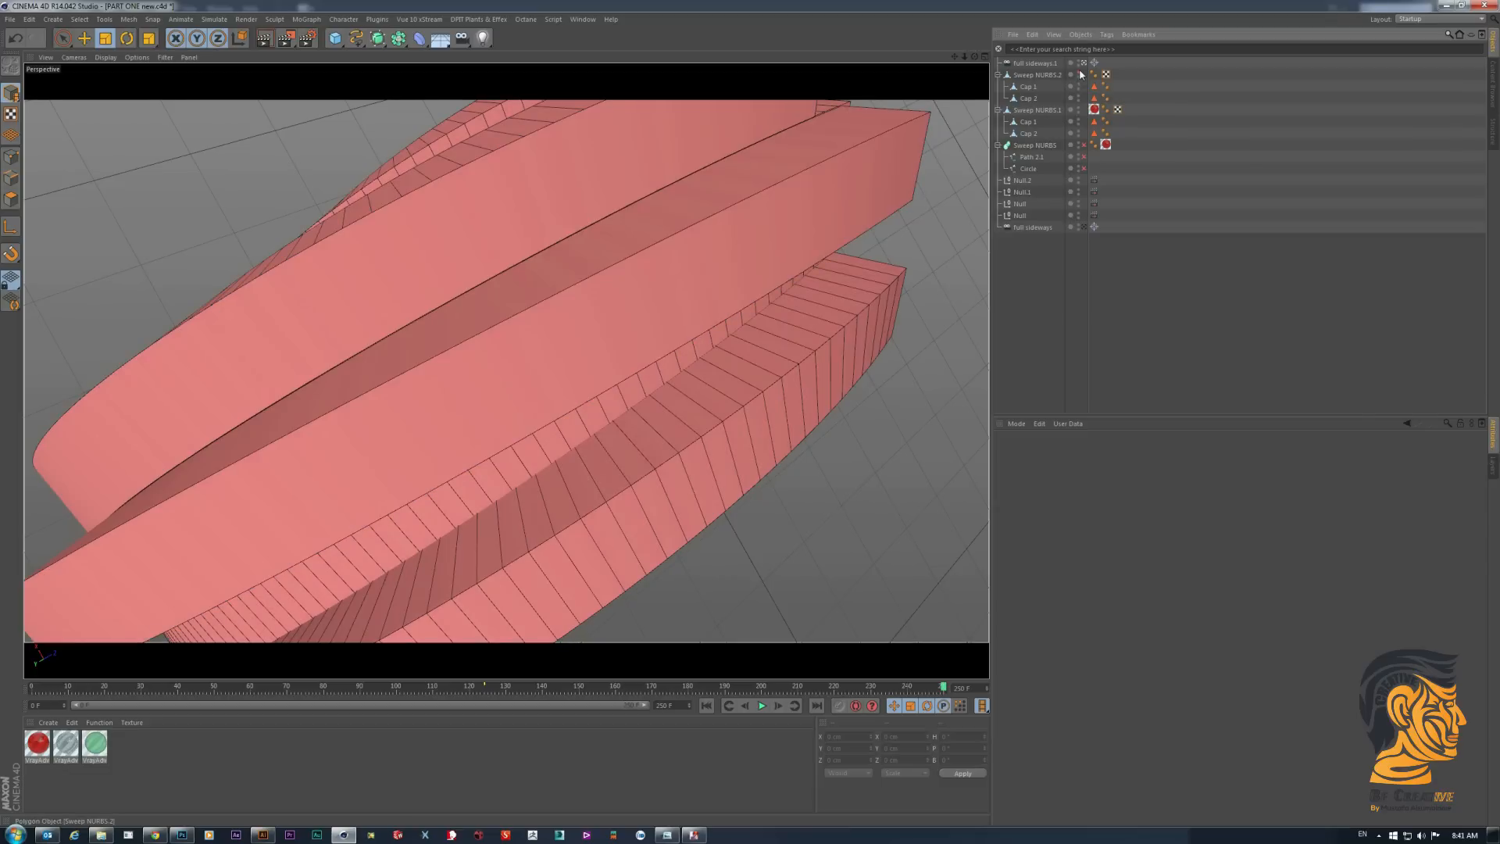
{"action": "left_click", "coordinate": [1079, 78]}
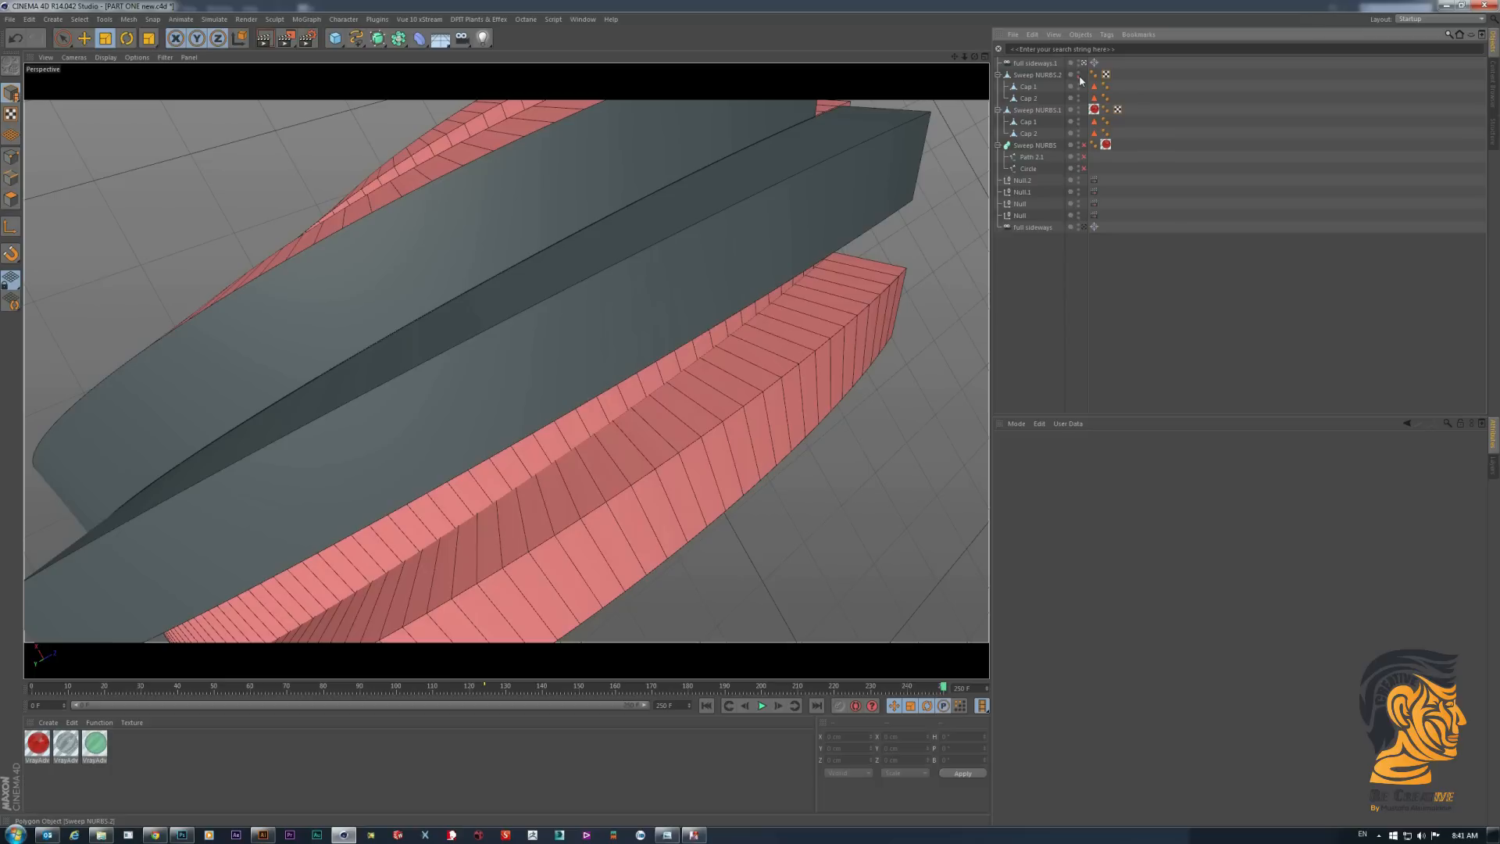
{"action": "left_click", "coordinate": [756, 428]}
{"action": "left_click", "coordinate": [1047, 111]}
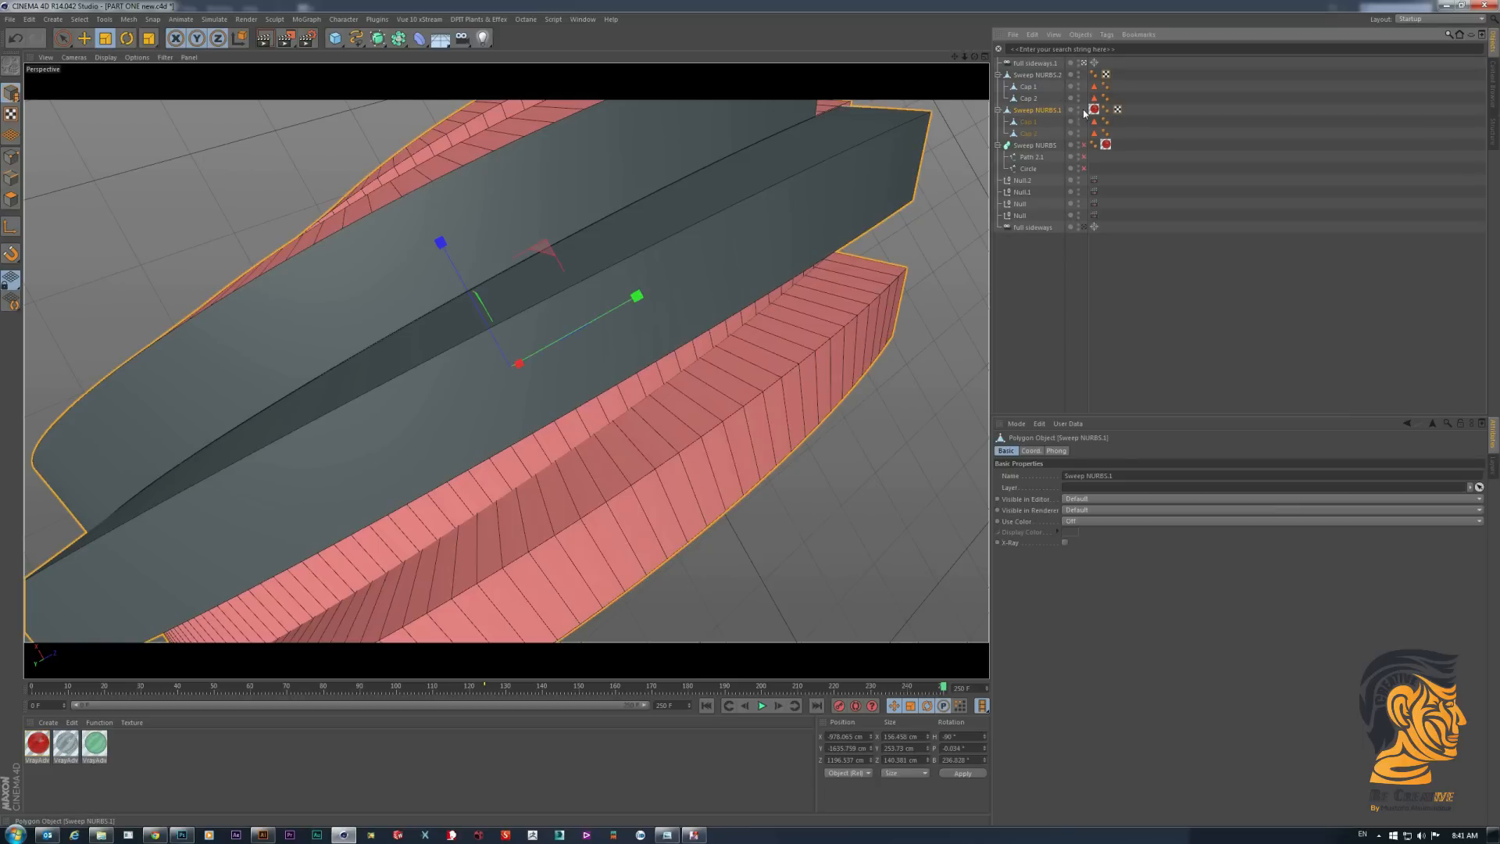
{"action": "left_click", "coordinate": [1079, 76]}
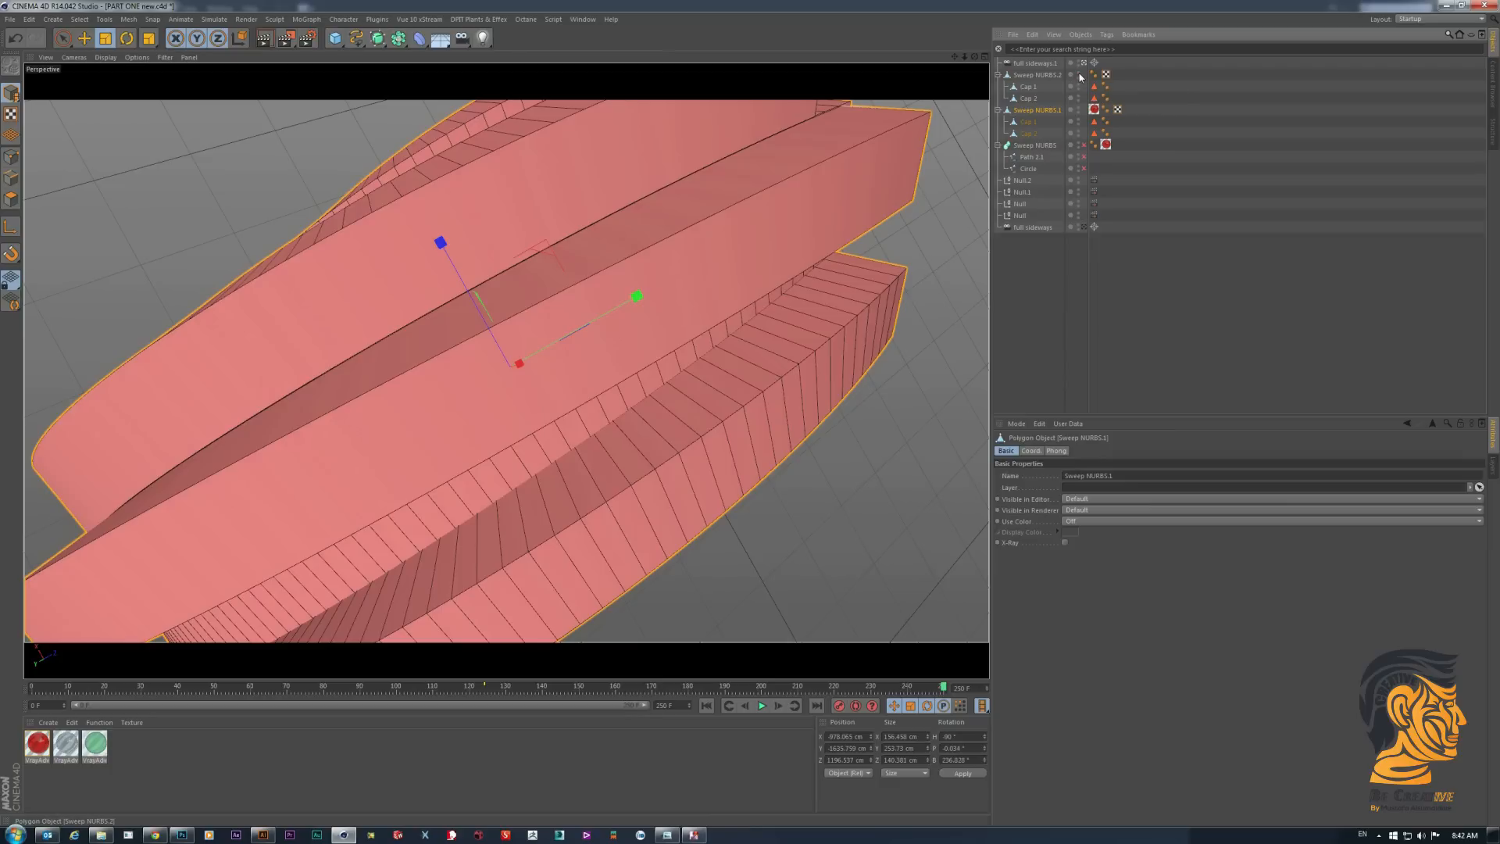
{"action": "left_click", "coordinate": [1079, 77]}
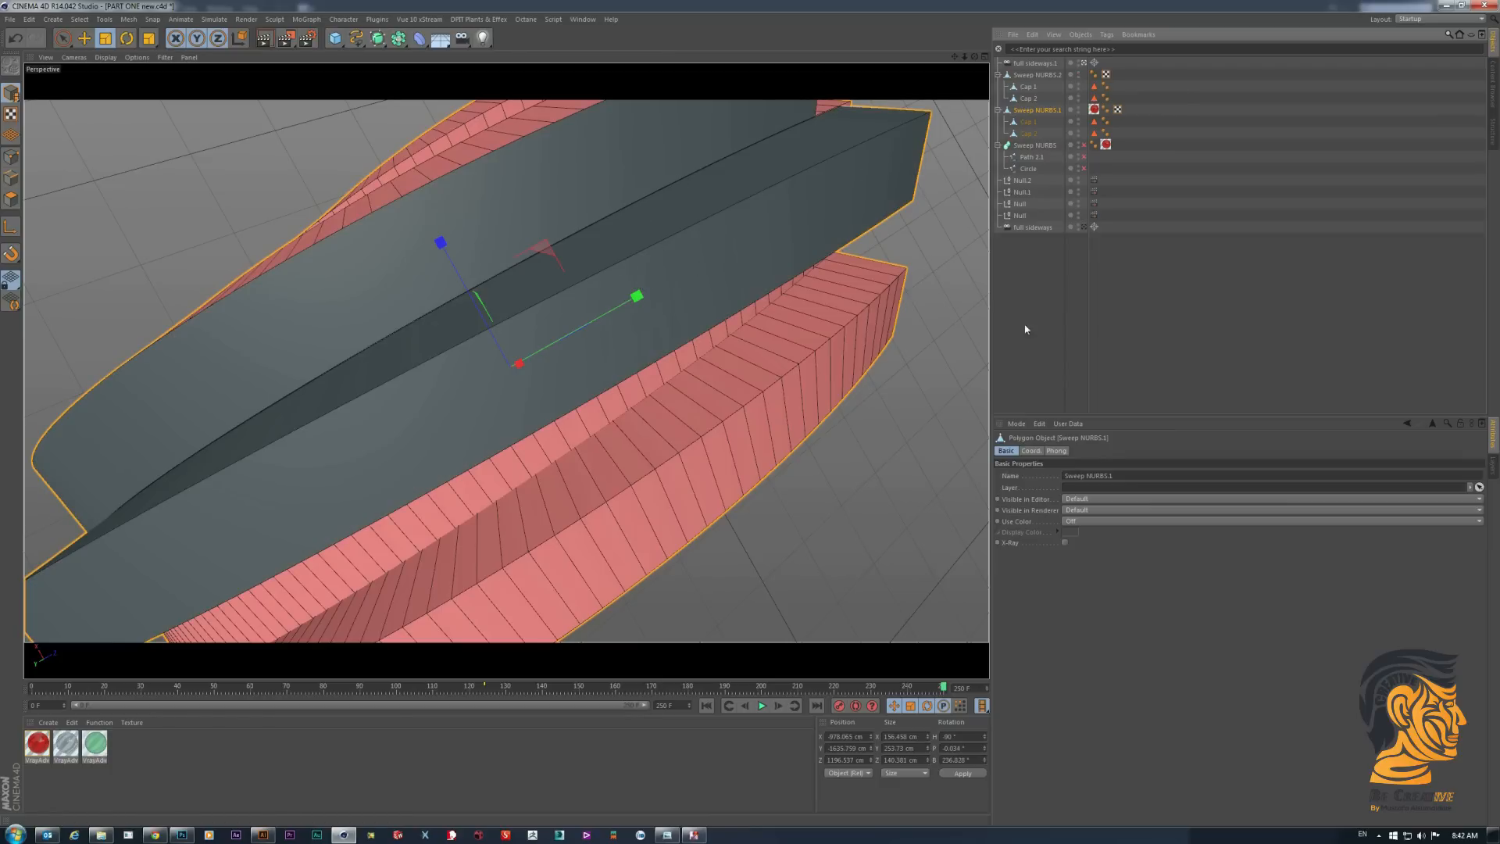
{"action": "left_click", "coordinate": [1028, 294]}
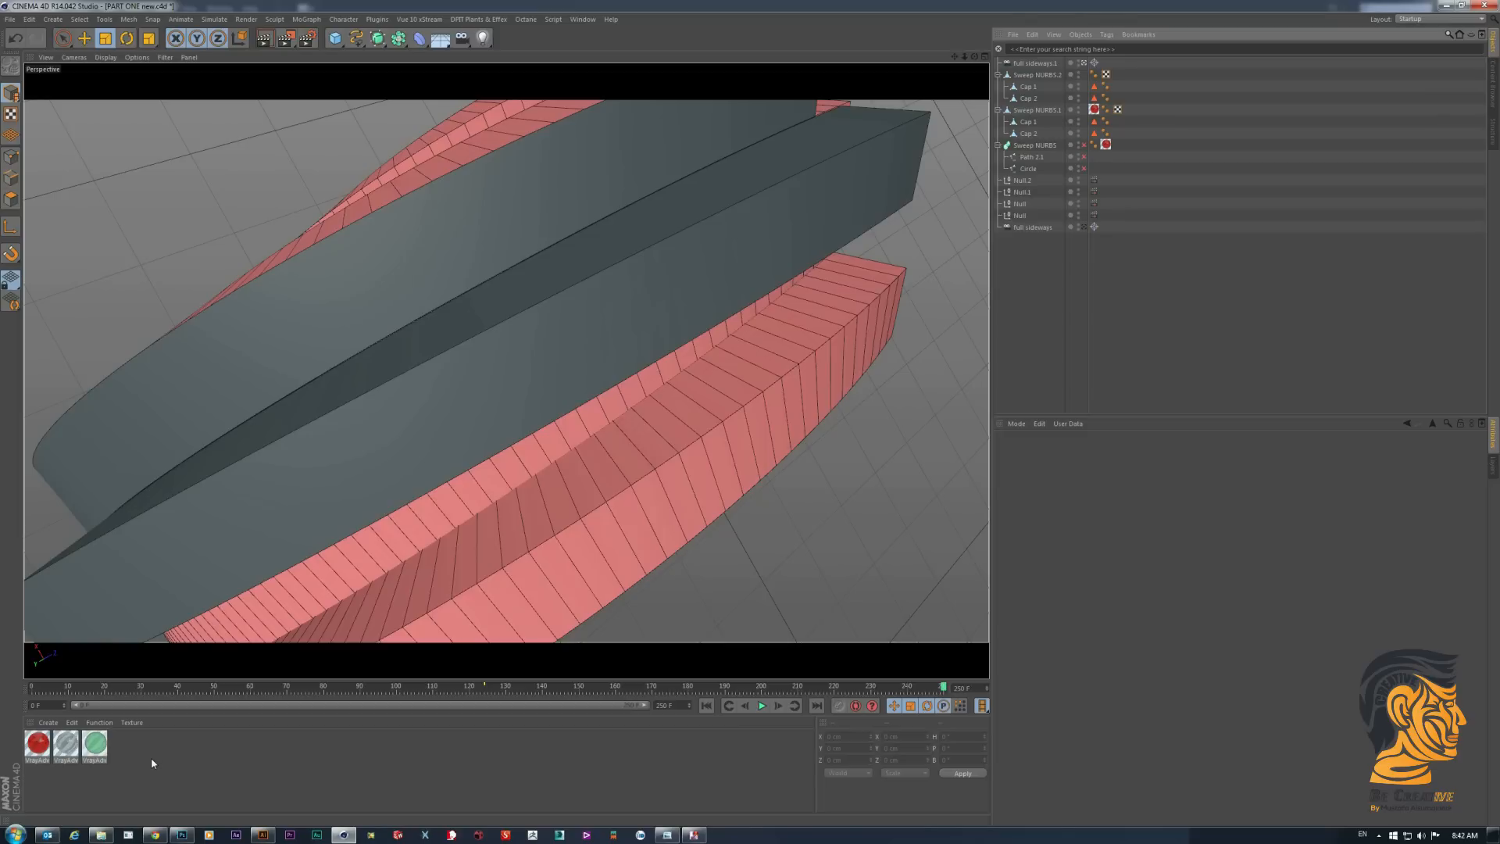
- Create a new standard material and disable its Specular channel
{"action": "double_click", "coordinate": [152, 757]}
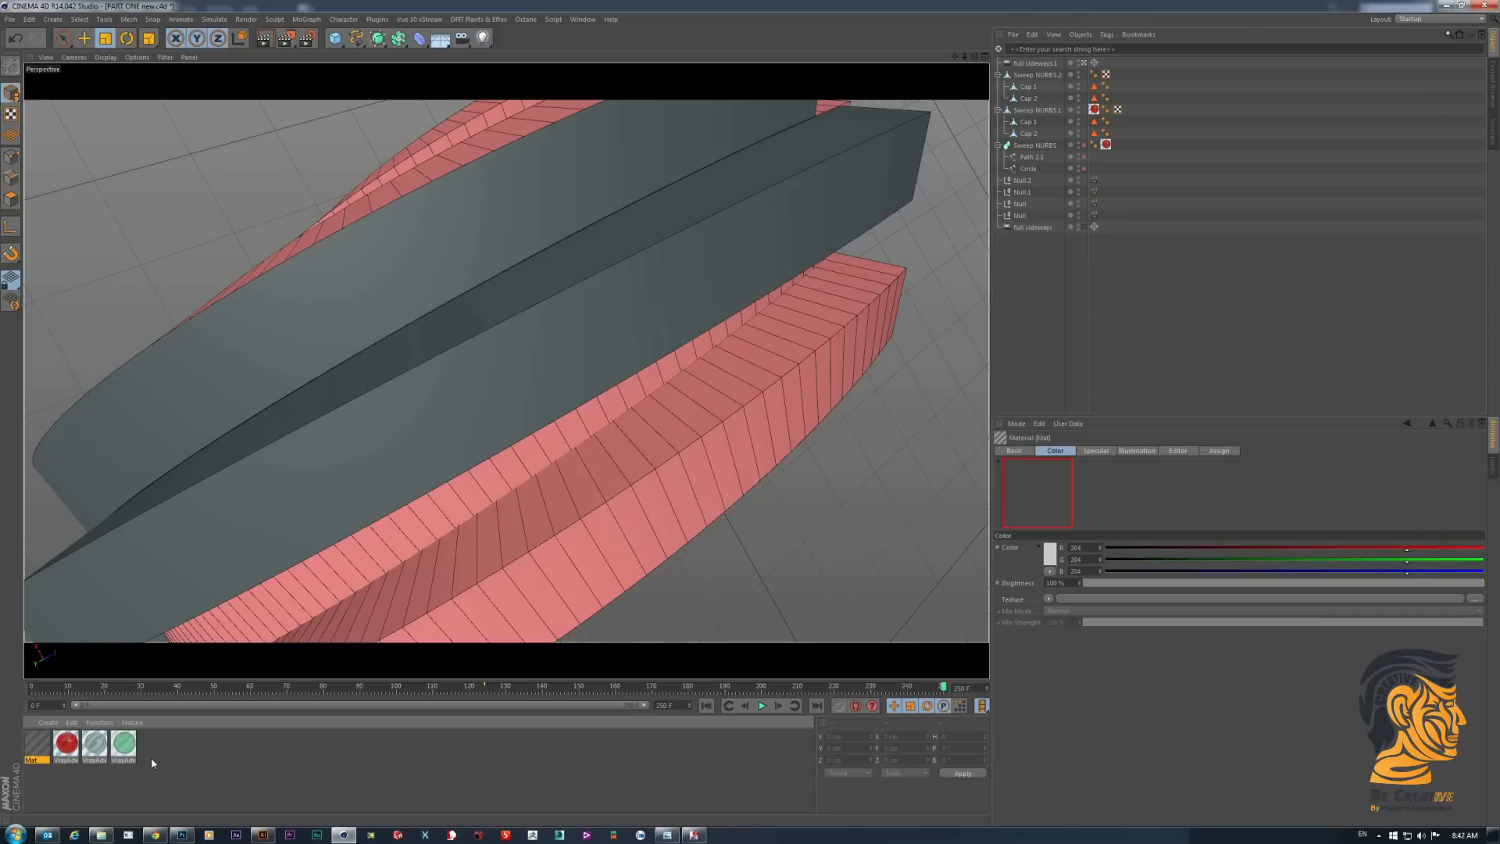
{"action": "double_click", "coordinate": [34, 748]}
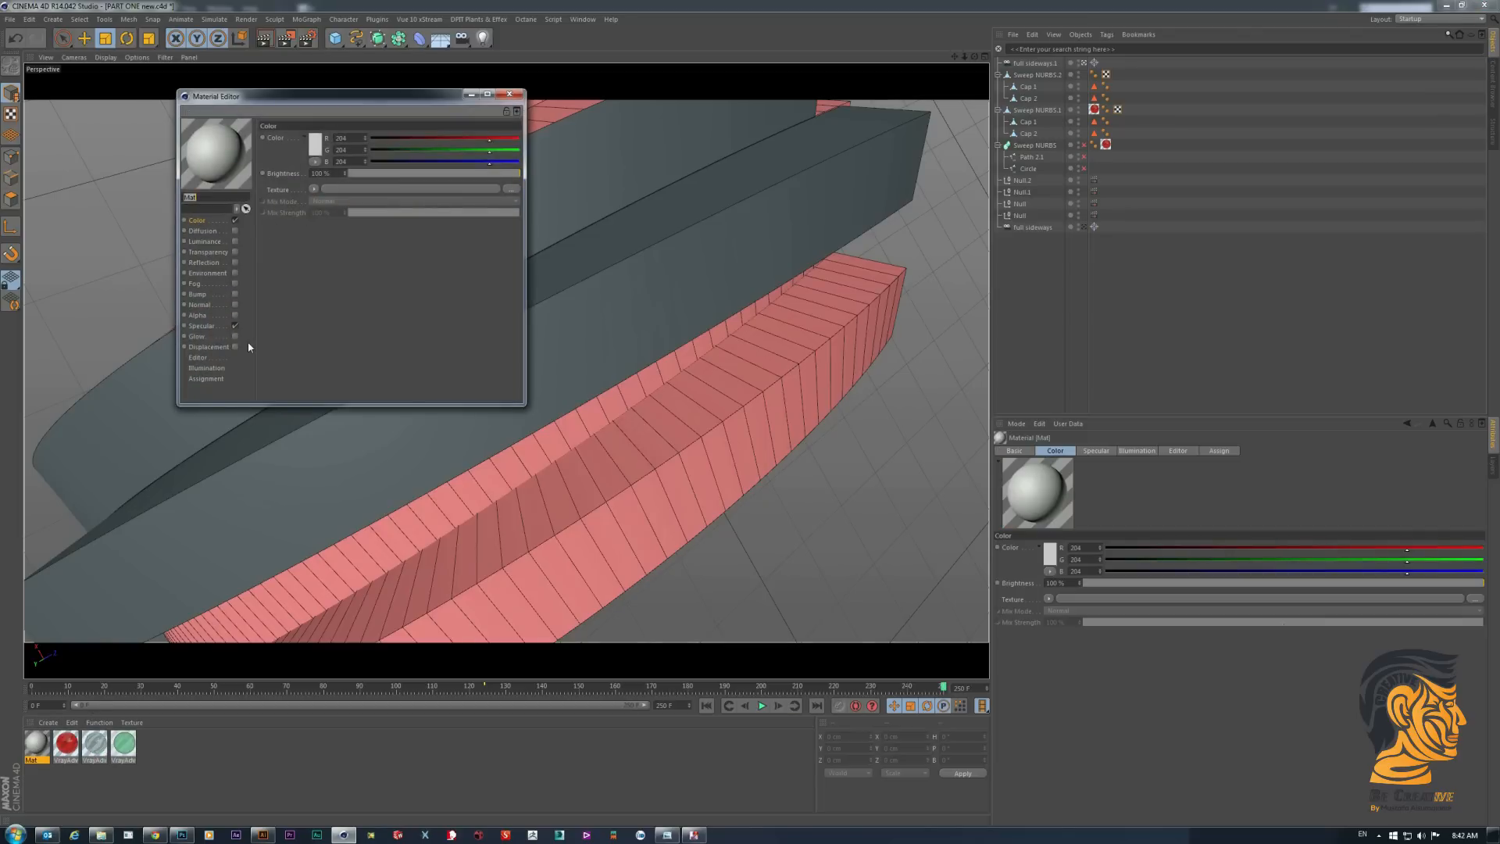
{"action": "left_click", "coordinate": [223, 331]}
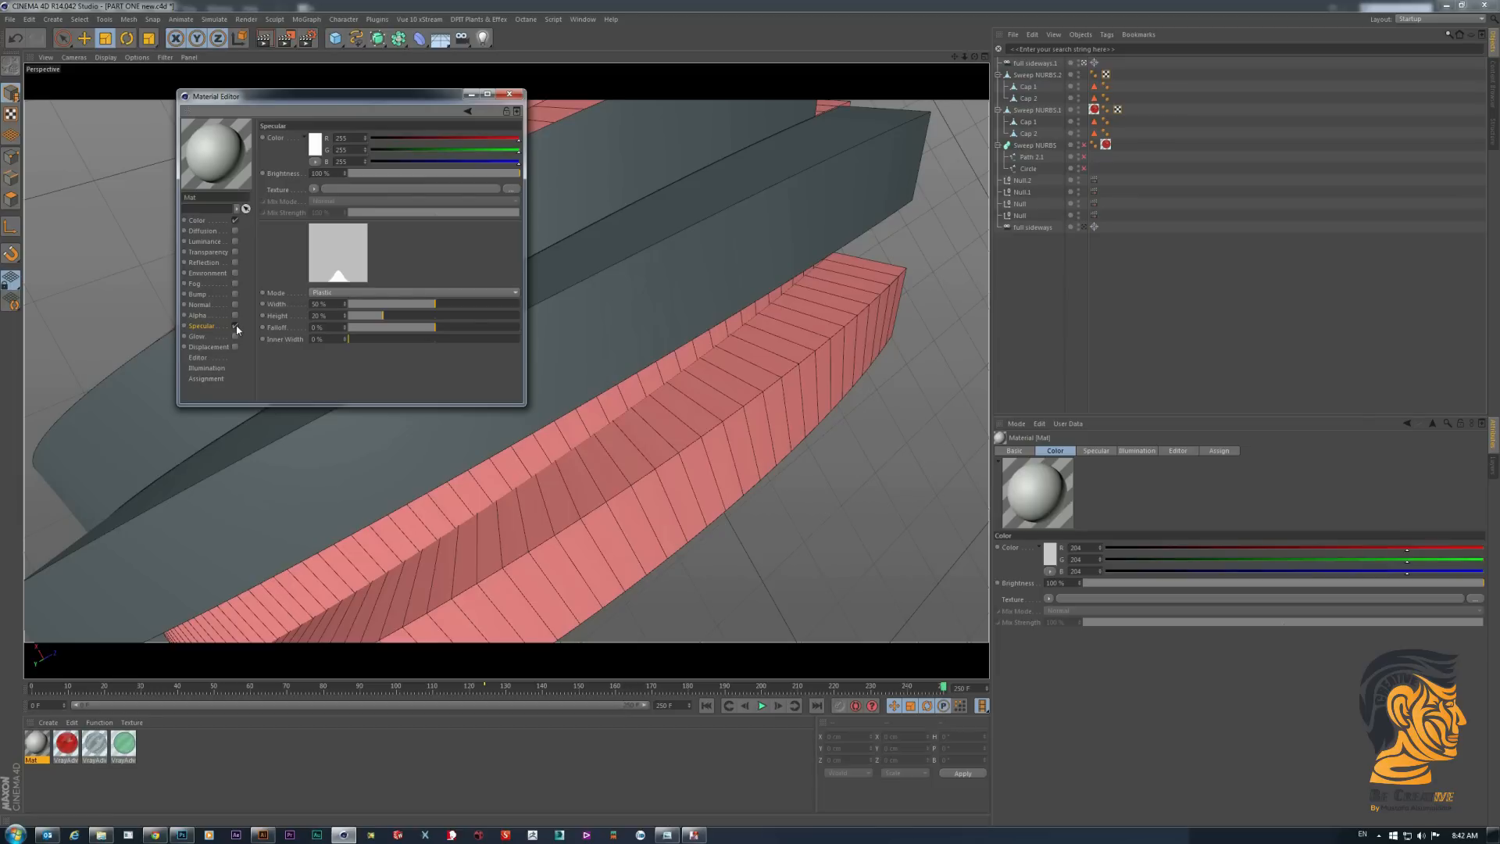
{"action": "left_click", "coordinate": [235, 327]}
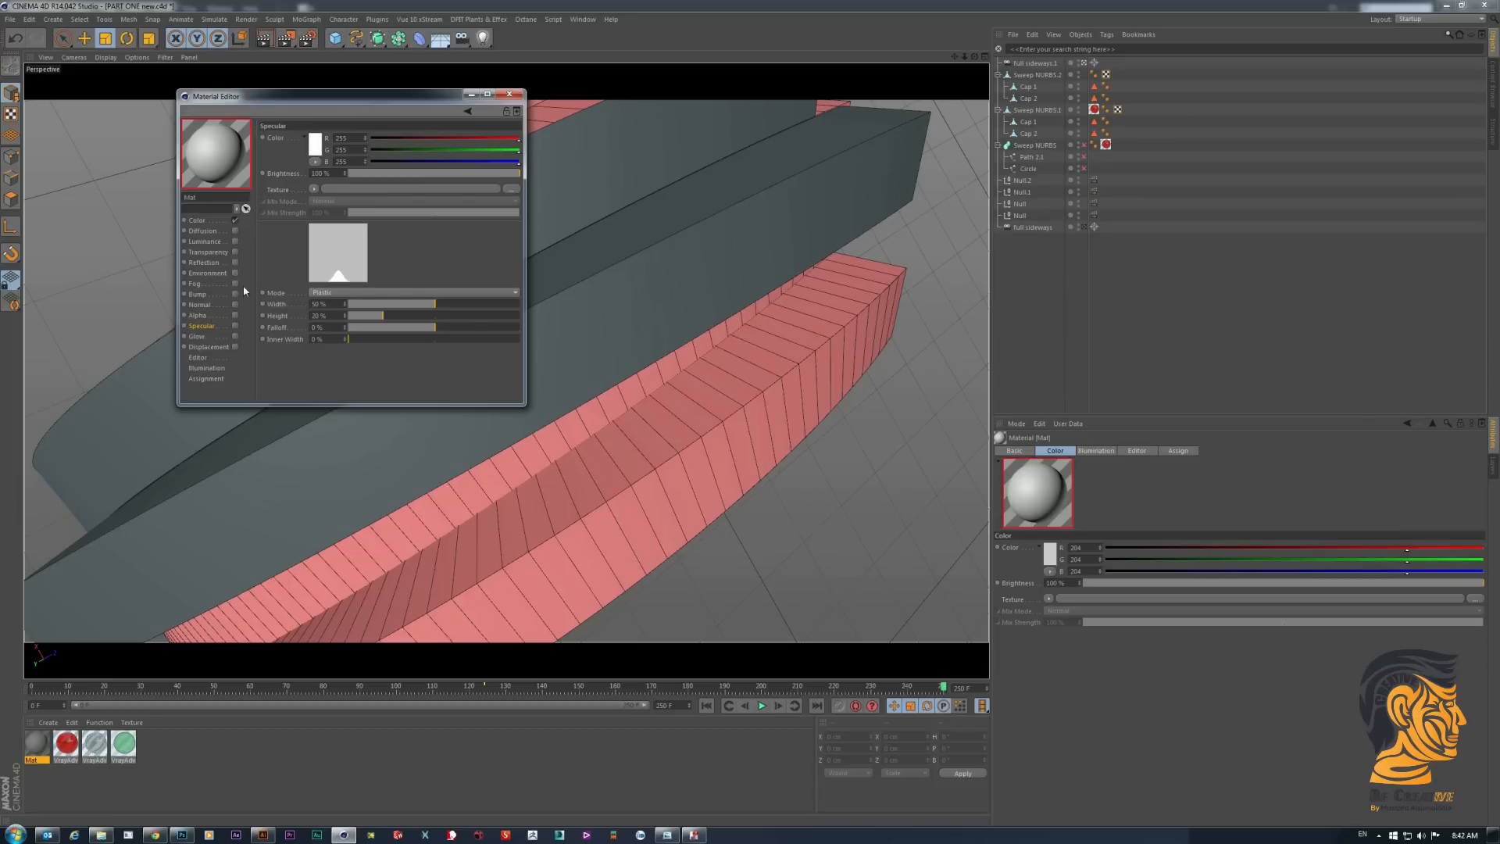
- Load data-01.jpg from the Data folder as the new material's Color texture
{"action": "left_click", "coordinate": [511, 189]}
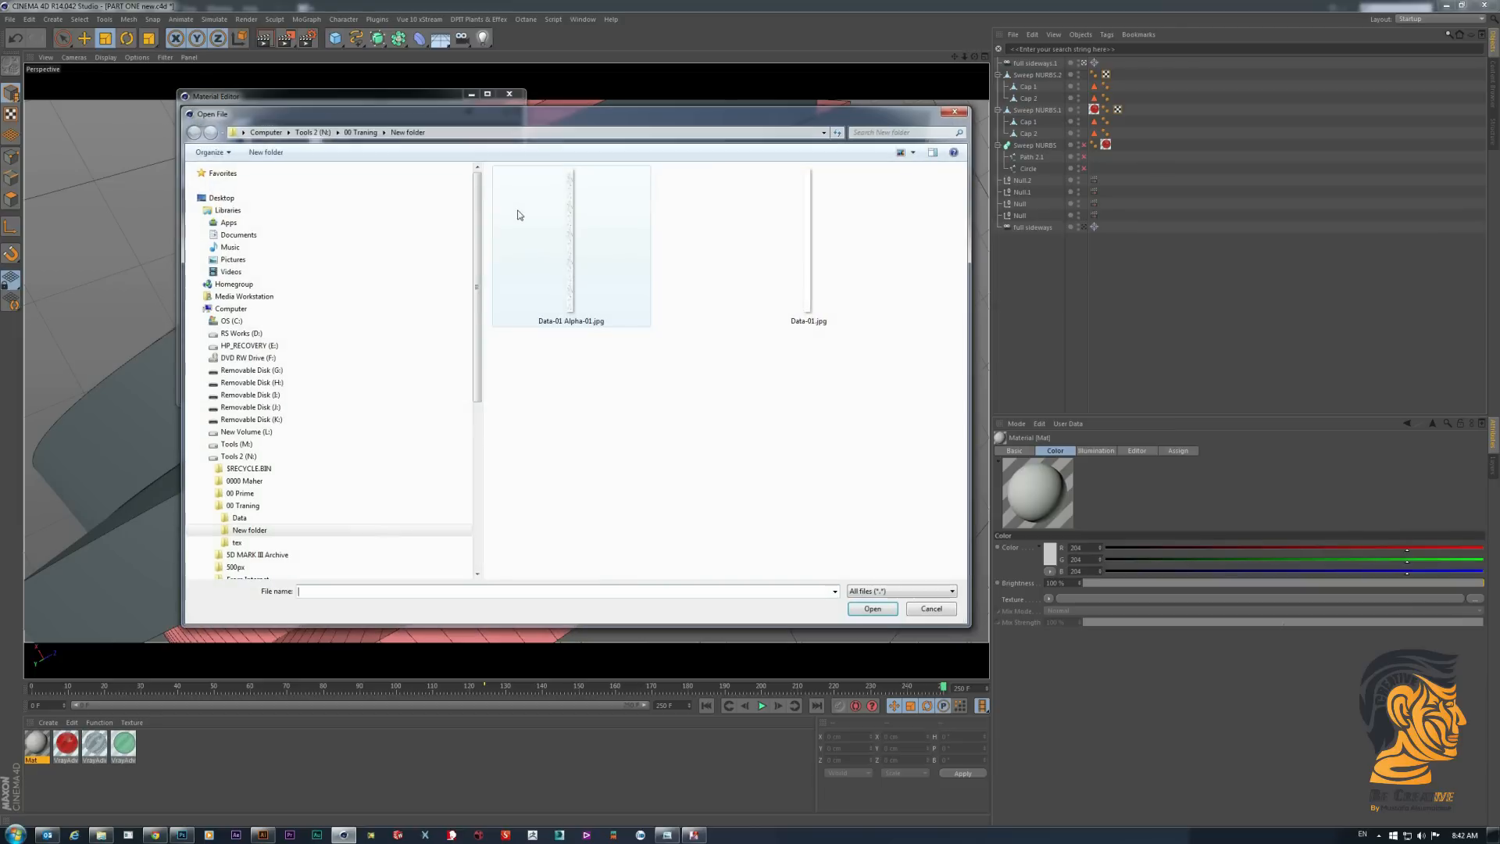
{"action": "left_click", "coordinate": [239, 517]}
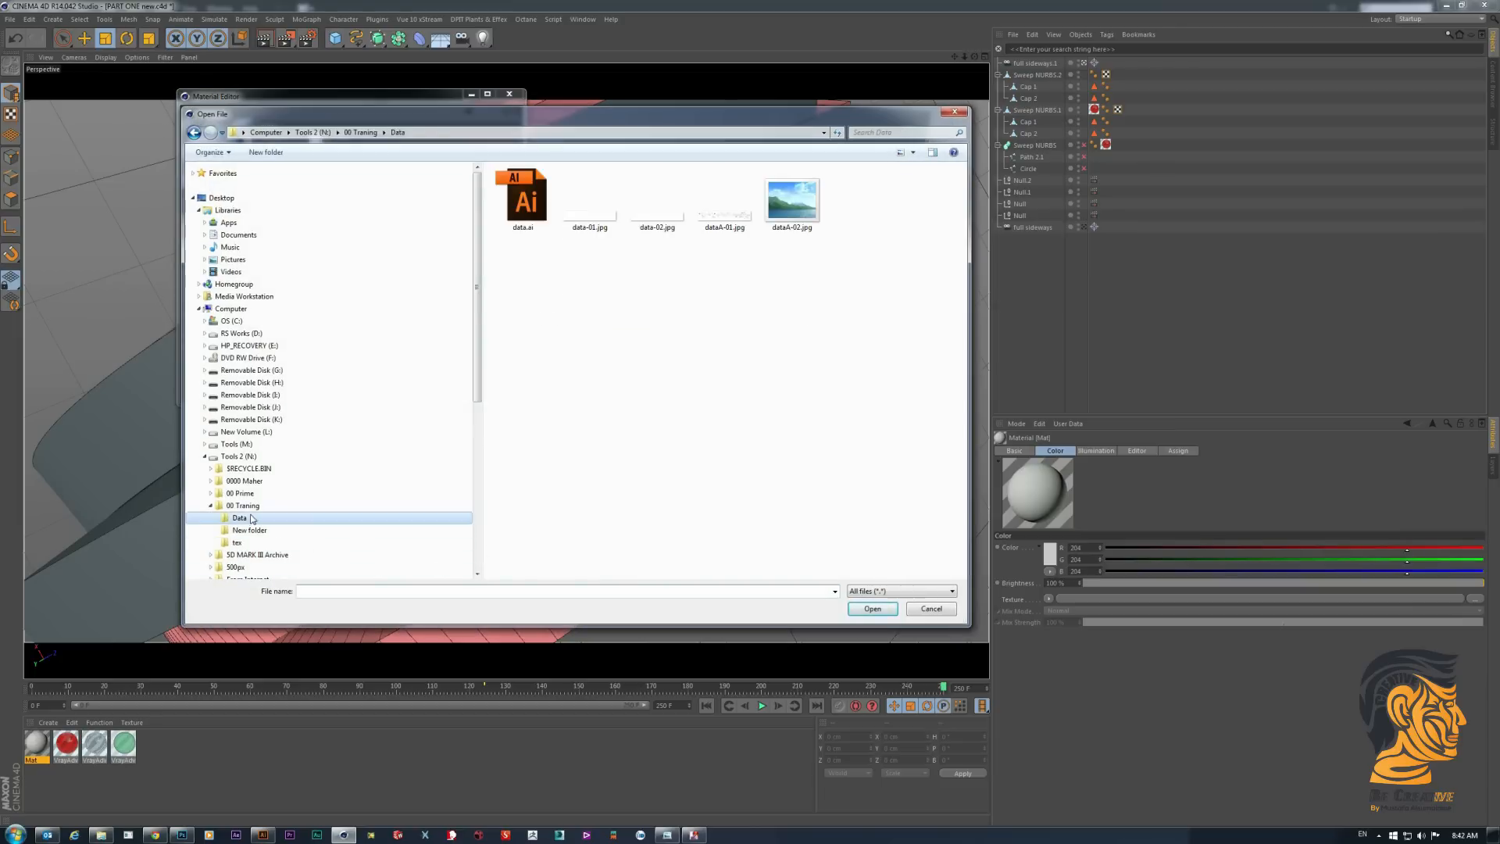
{"action": "left_click", "coordinate": [913, 152]}
{"action": "left_click", "coordinate": [957, 133]}
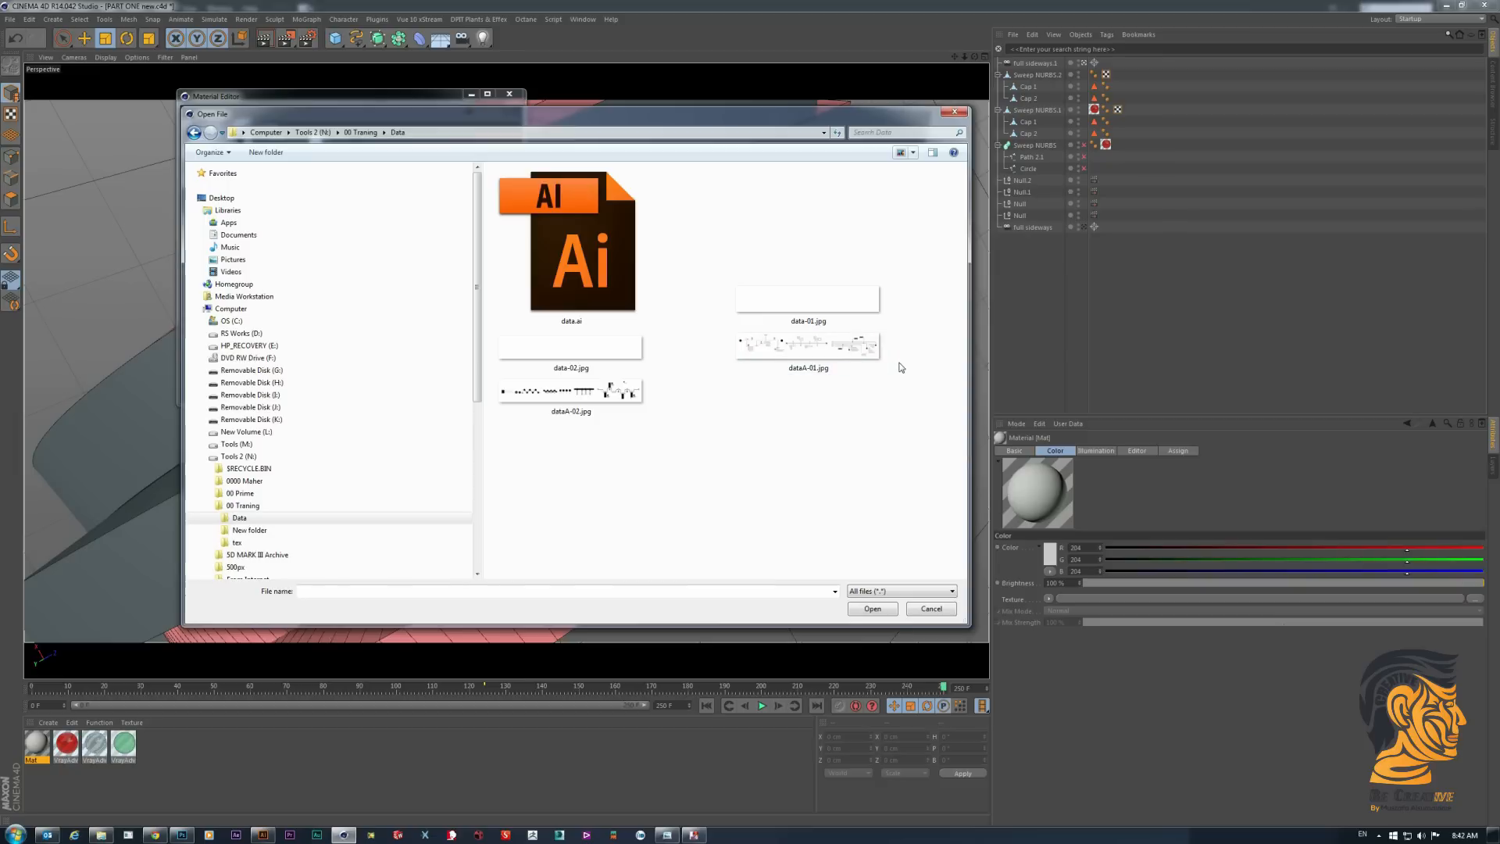
{"action": "double_click", "coordinate": [806, 305]}
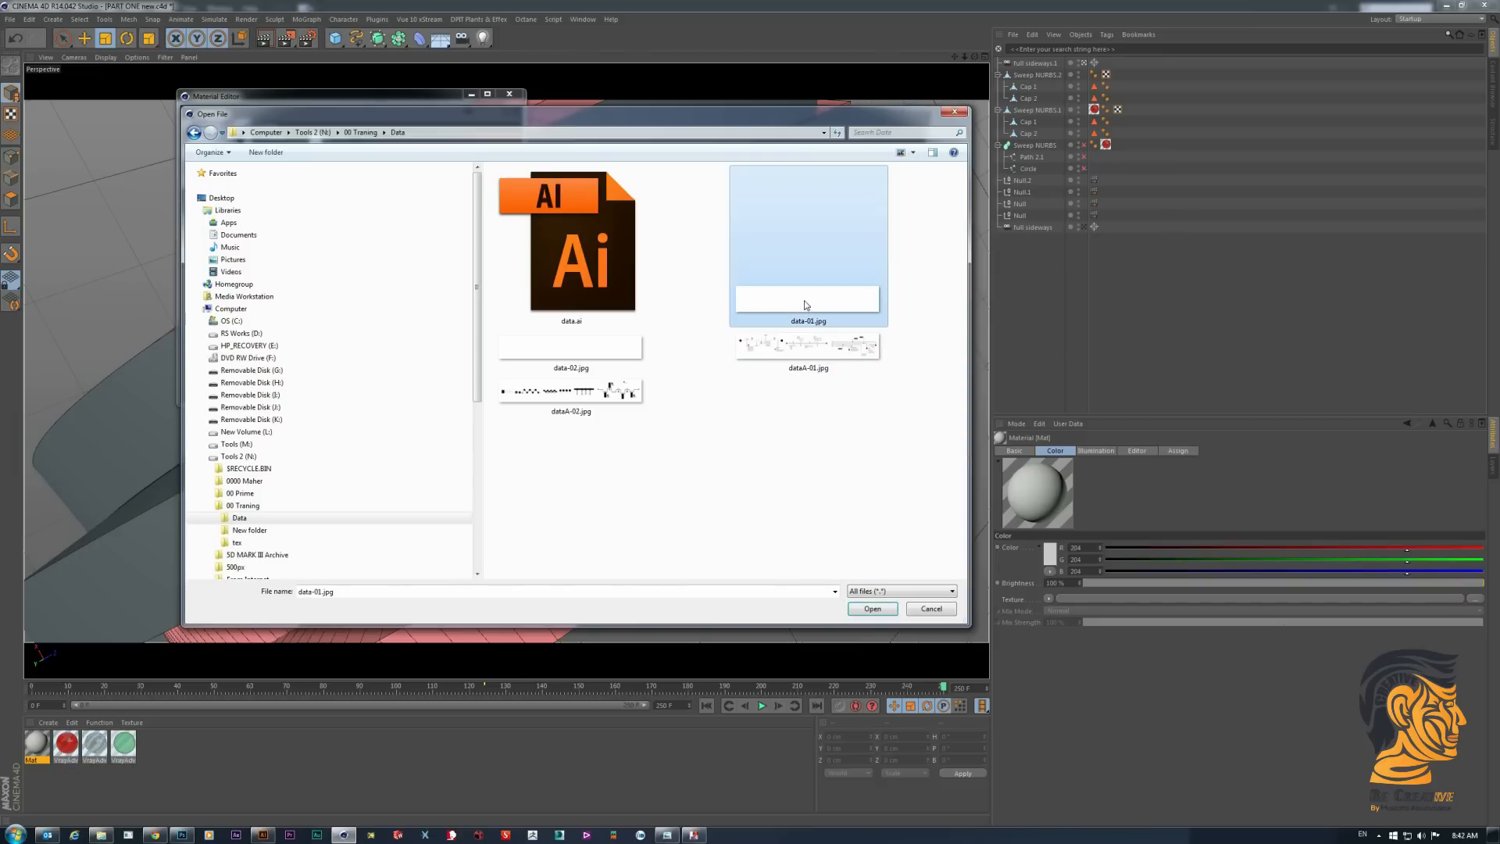
{"action": "left_click", "coordinate": [760, 459]}
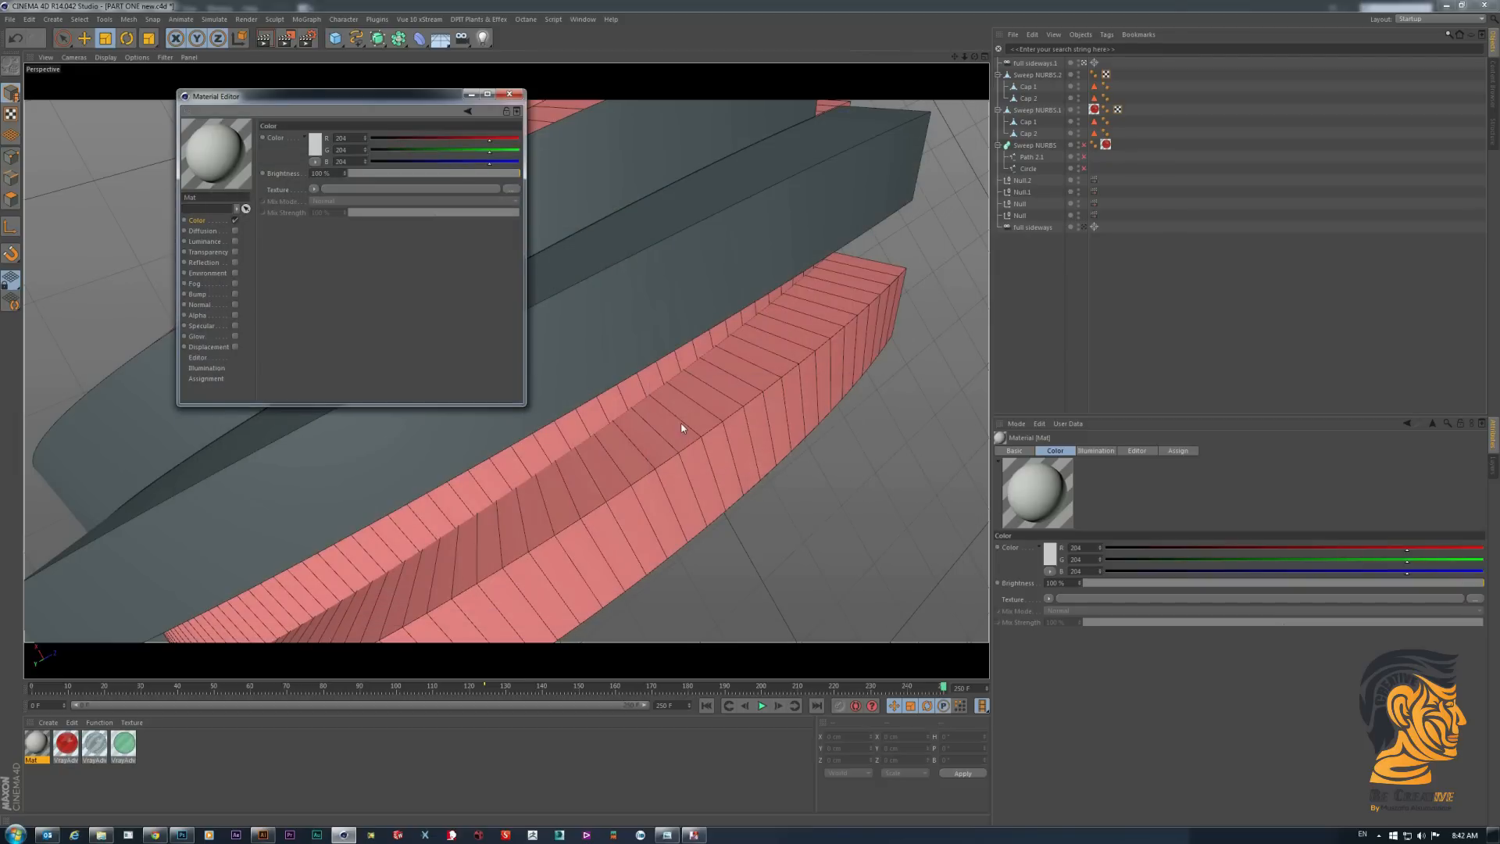
{"action": "left_click", "coordinate": [405, 189]}
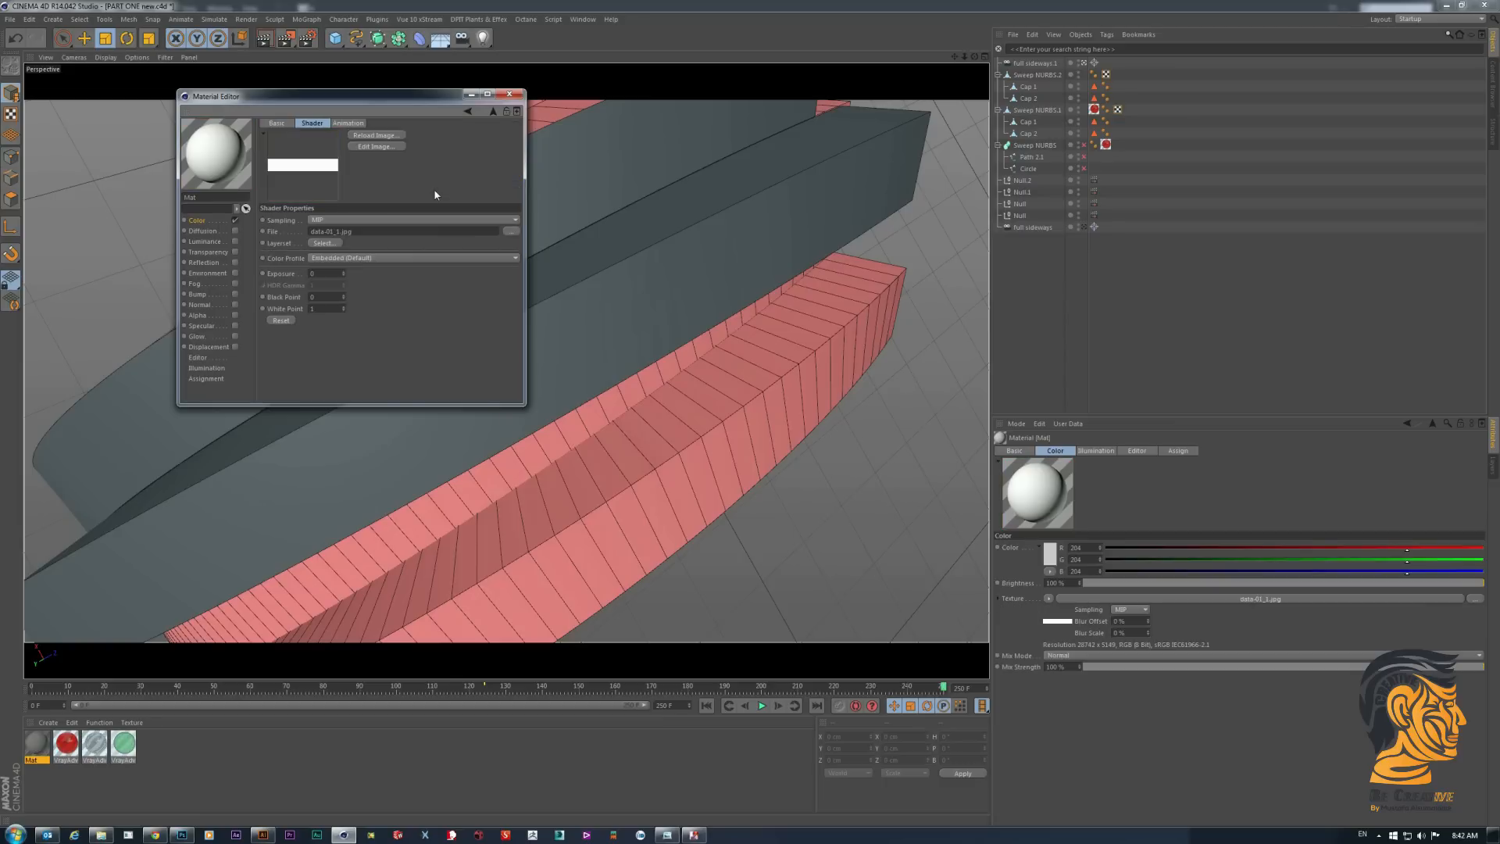
{"action": "left_click", "coordinate": [197, 221]}
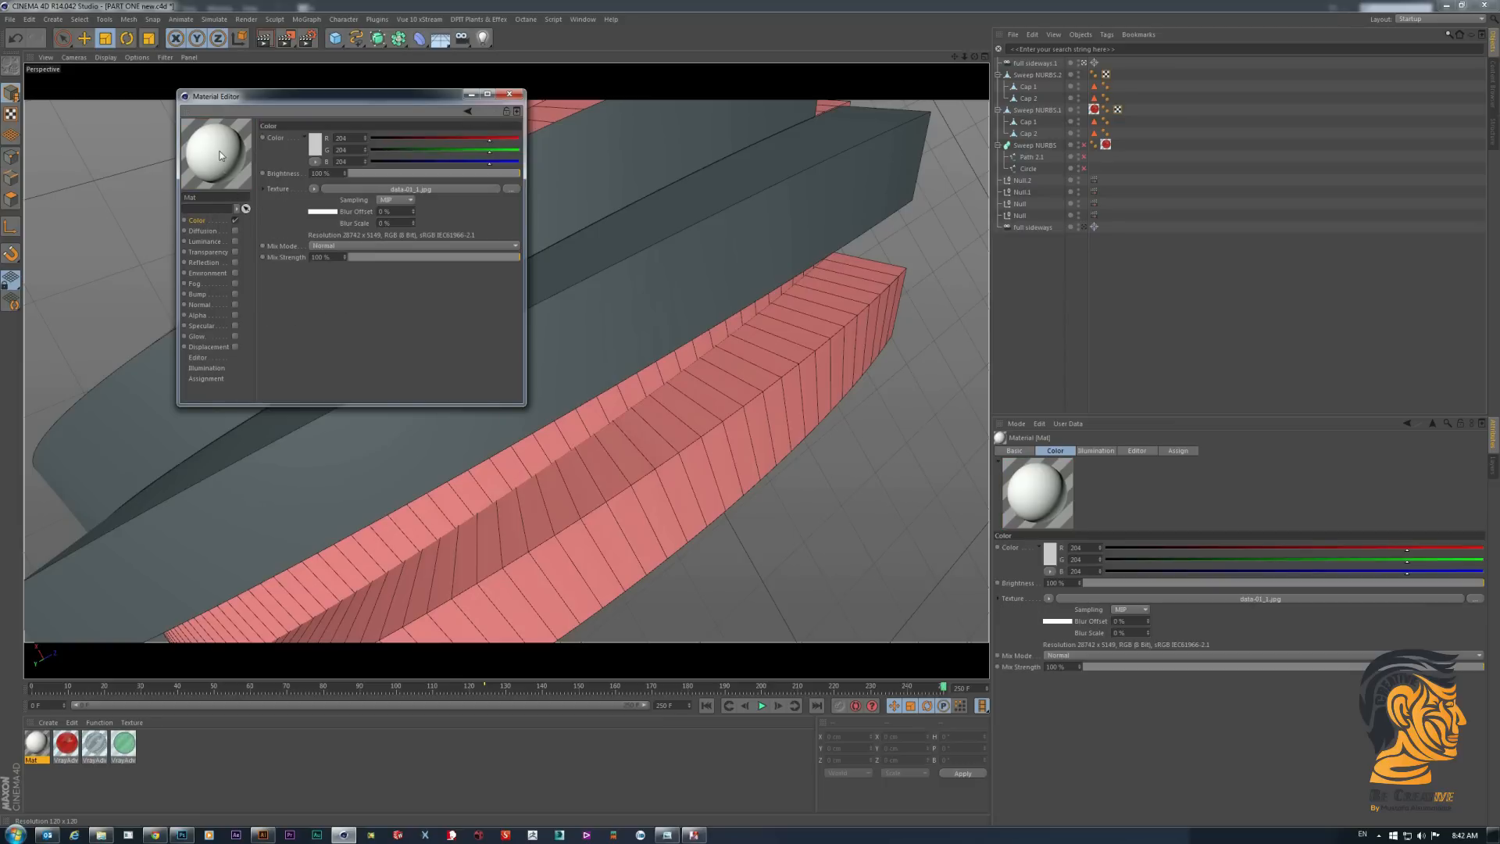
- Enable the material's Alpha channel with dataA-01.jpg as its texture and invert it, closing the material editor
{"action": "left_click", "coordinate": [215, 315]}
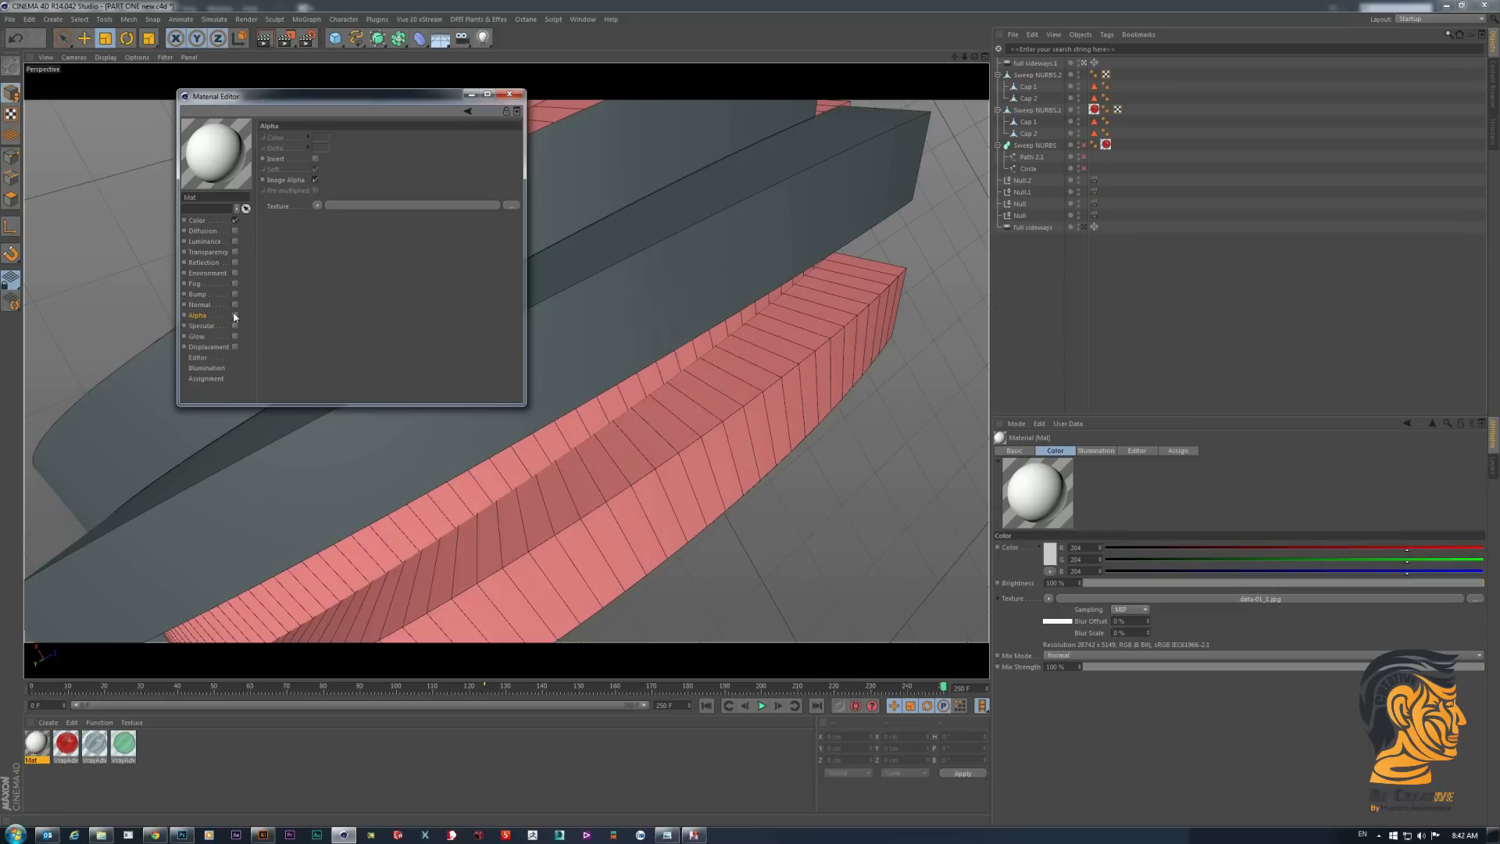
{"action": "left_click", "coordinate": [235, 315]}
{"action": "left_click", "coordinate": [510, 207]}
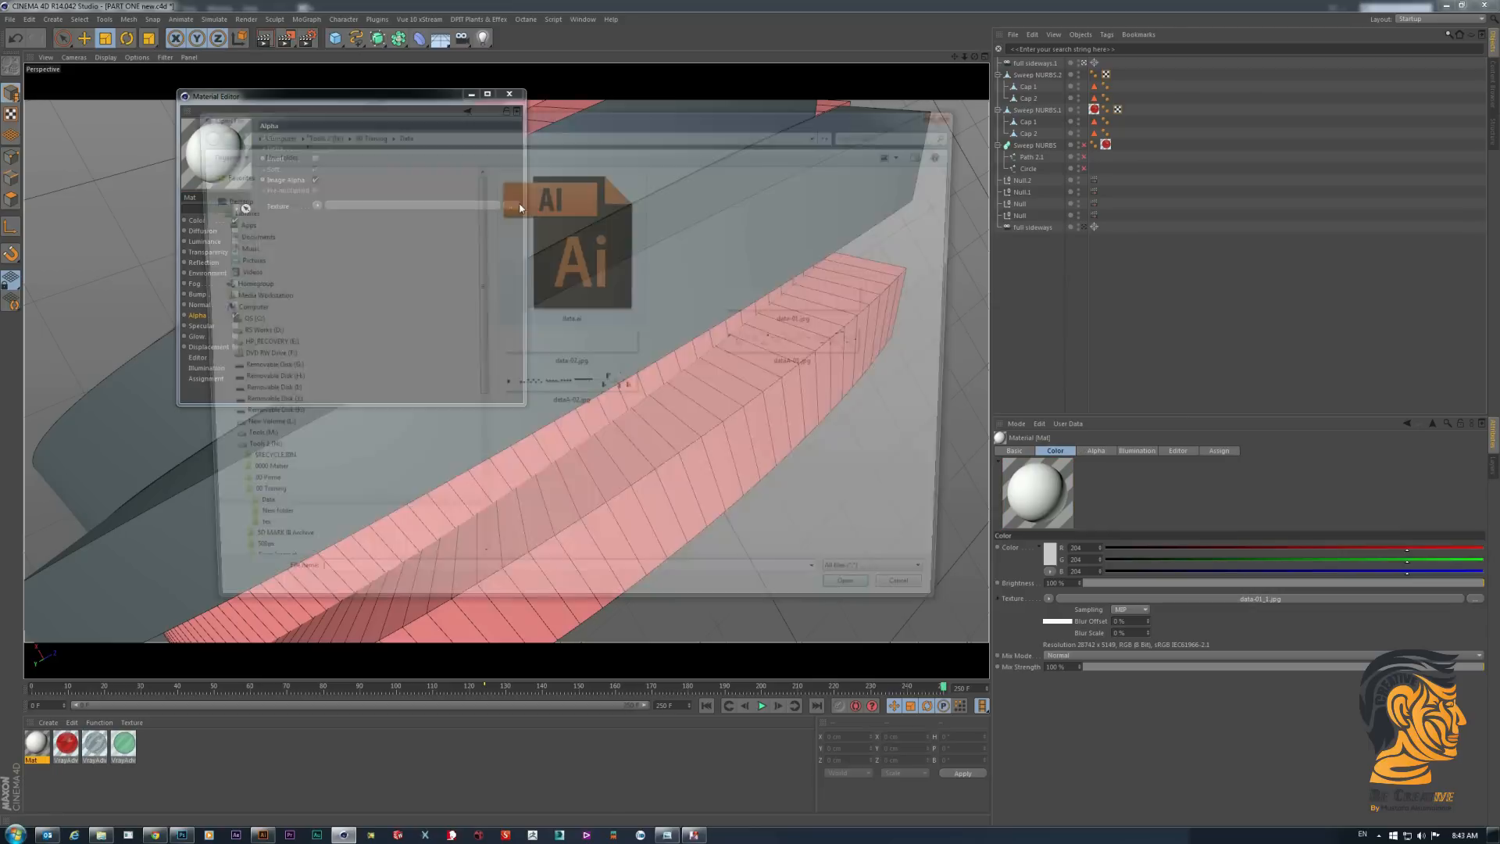
{"action": "double_click", "coordinate": [776, 345]}
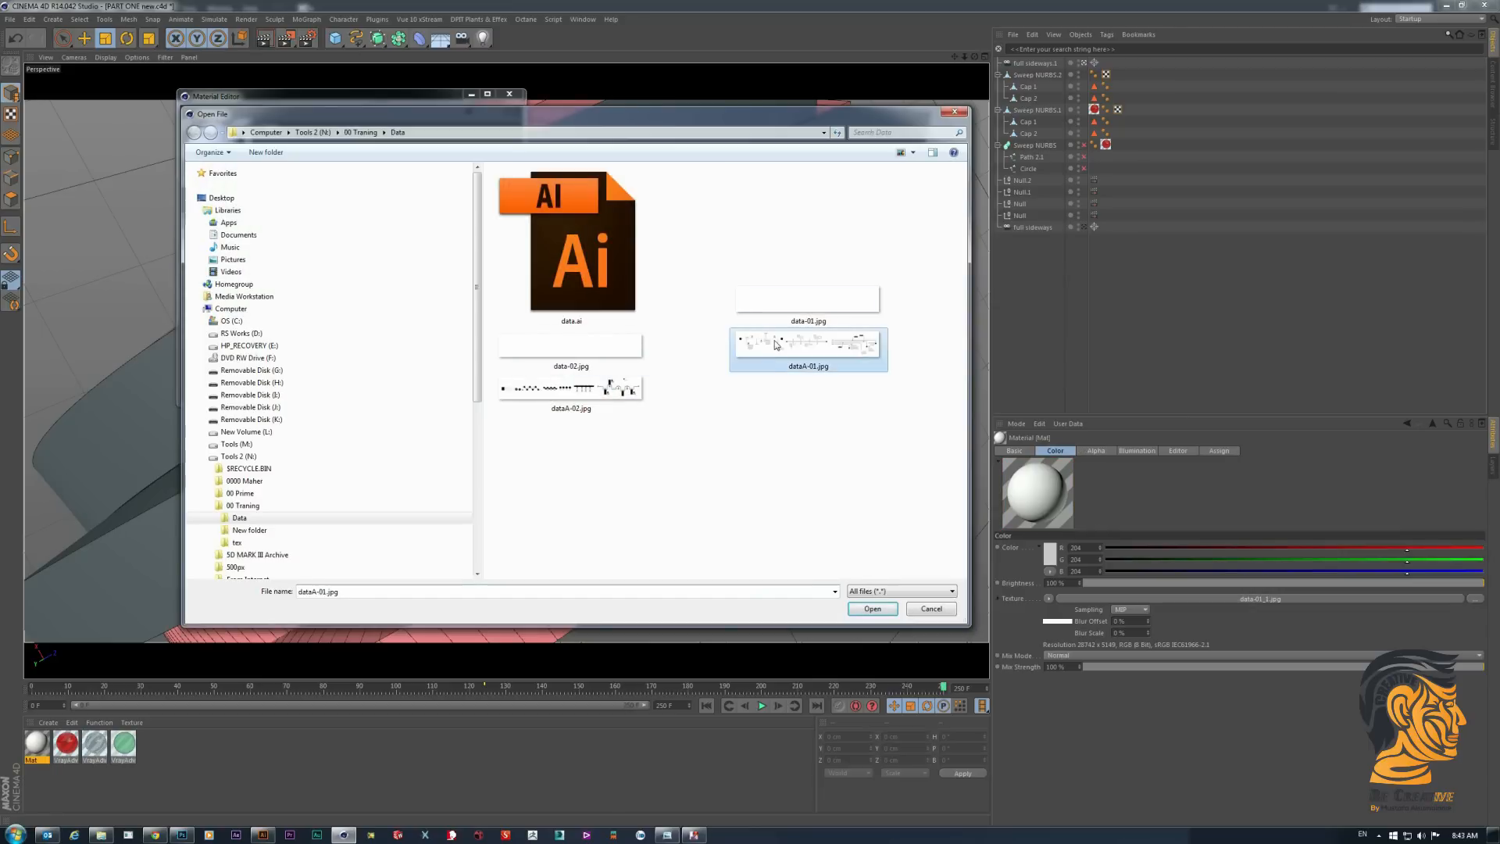
{"action": "left_click", "coordinate": [761, 458]}
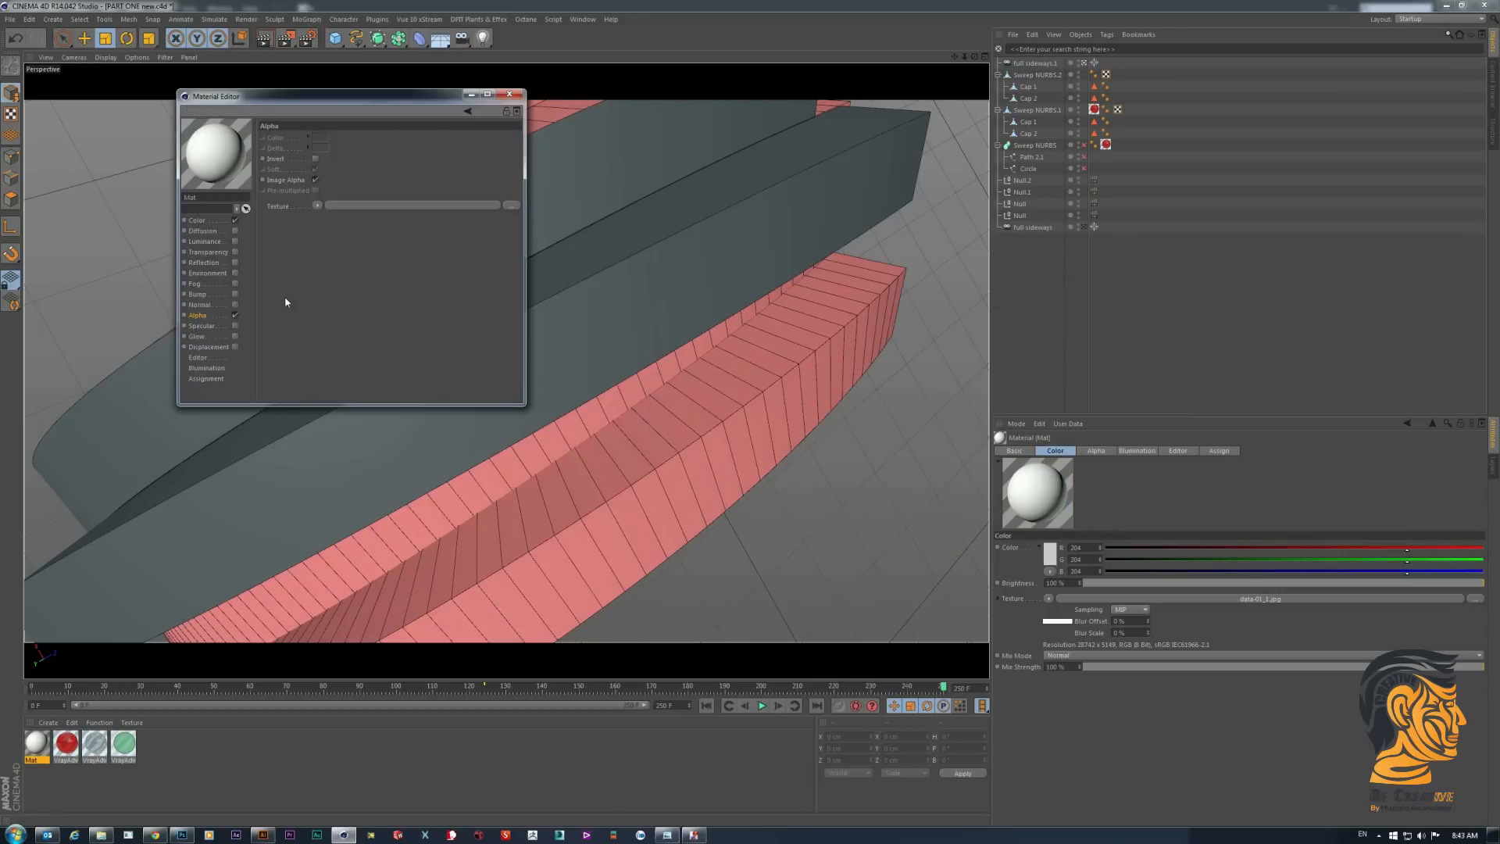
{"action": "left_click", "coordinate": [316, 159]}
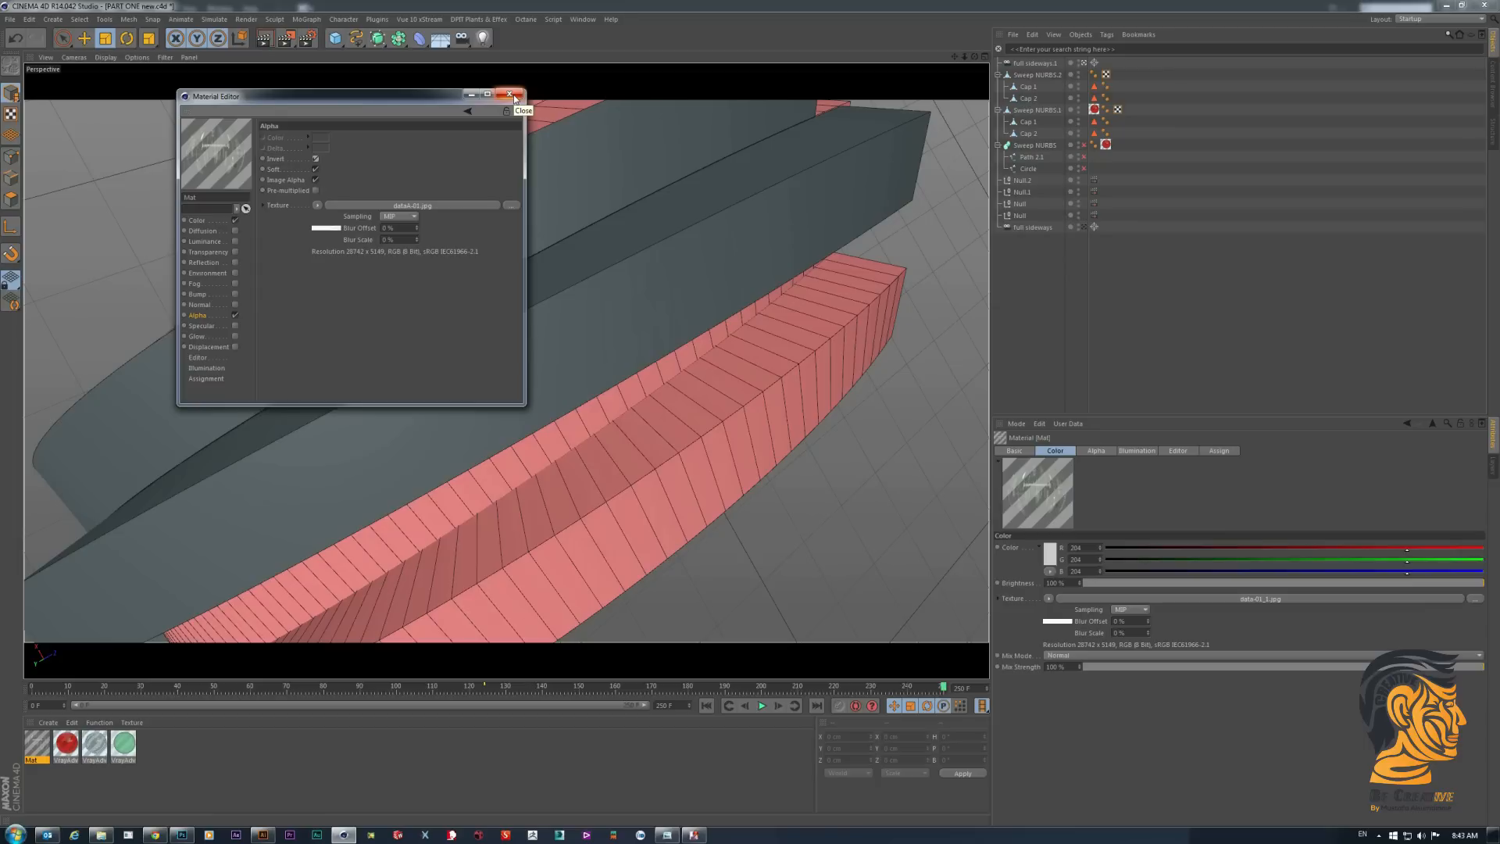
{"action": "left_click", "coordinate": [512, 95]}
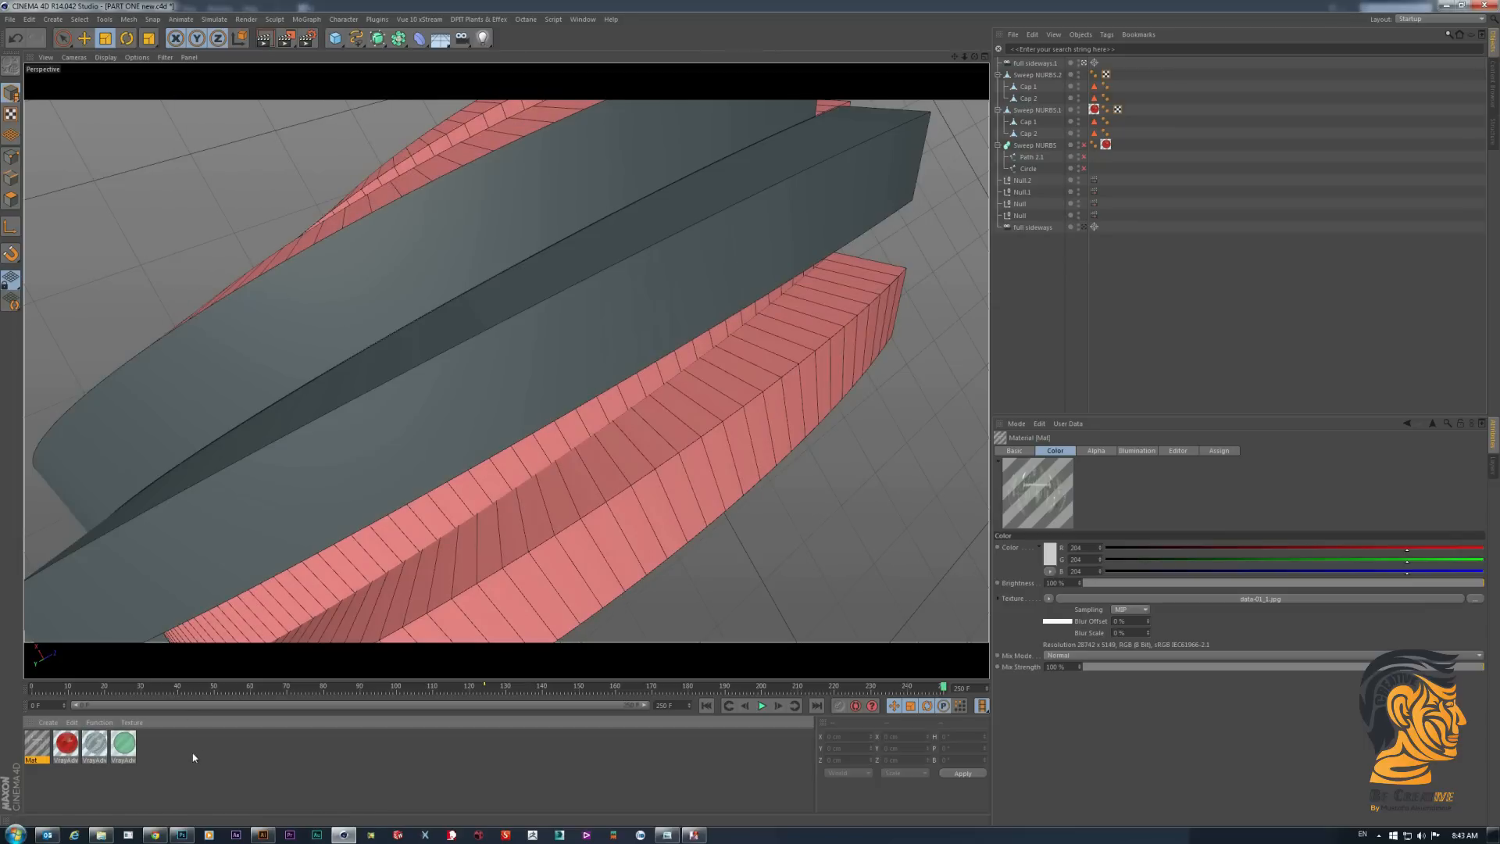
- Rename the finished alpha-mapped material as data1 and deselect it
{"action": "right_click", "coordinate": [36, 751]}
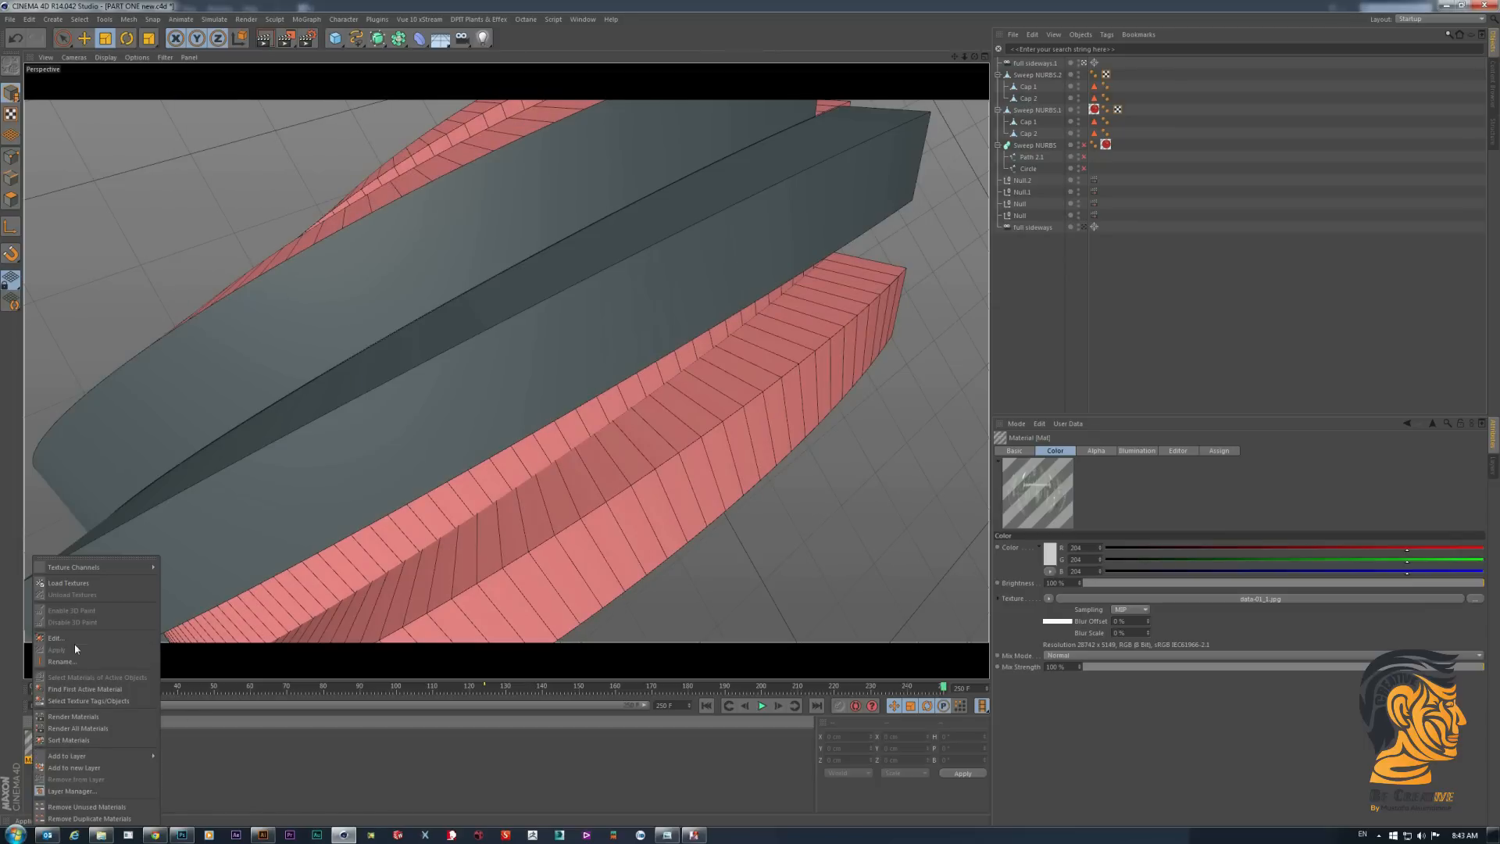
{"action": "left_click", "coordinate": [65, 661]}
{"action": "type", "text": "data1"}
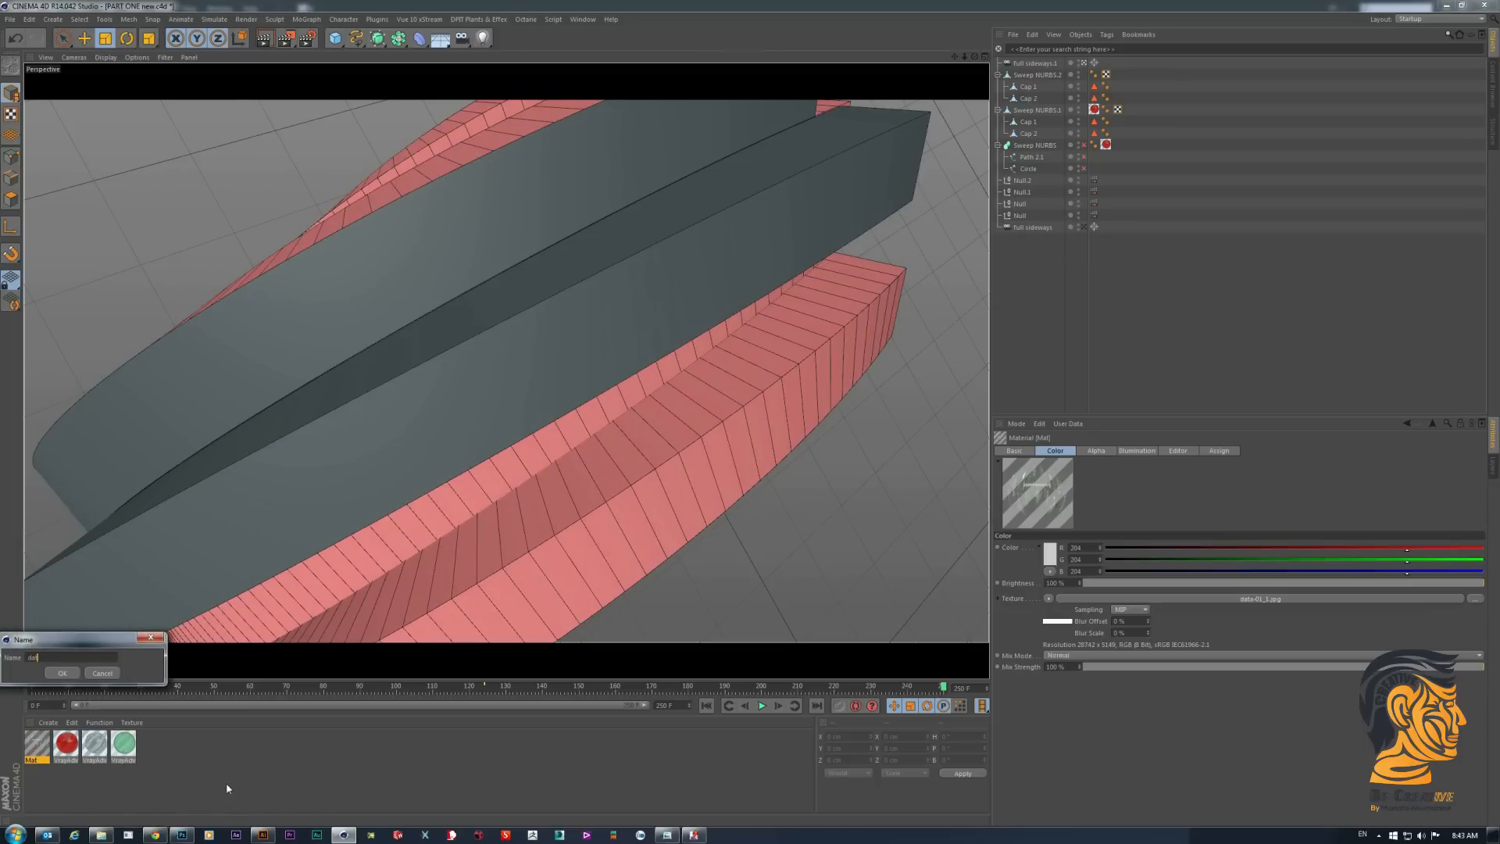
{"action": "left_click", "coordinate": [62, 672]}
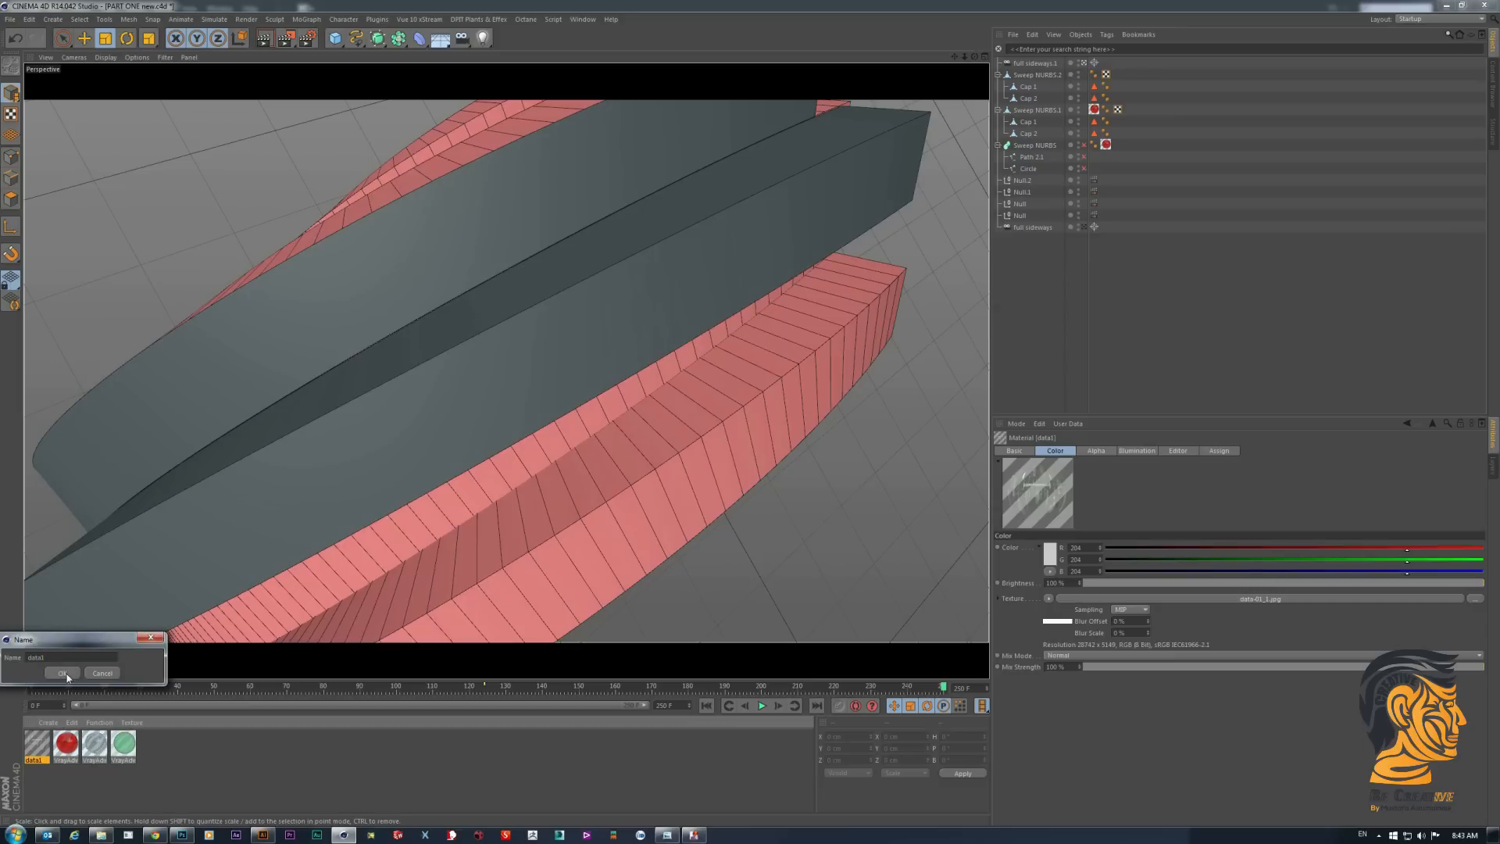
{"action": "left_click", "coordinate": [169, 755]}
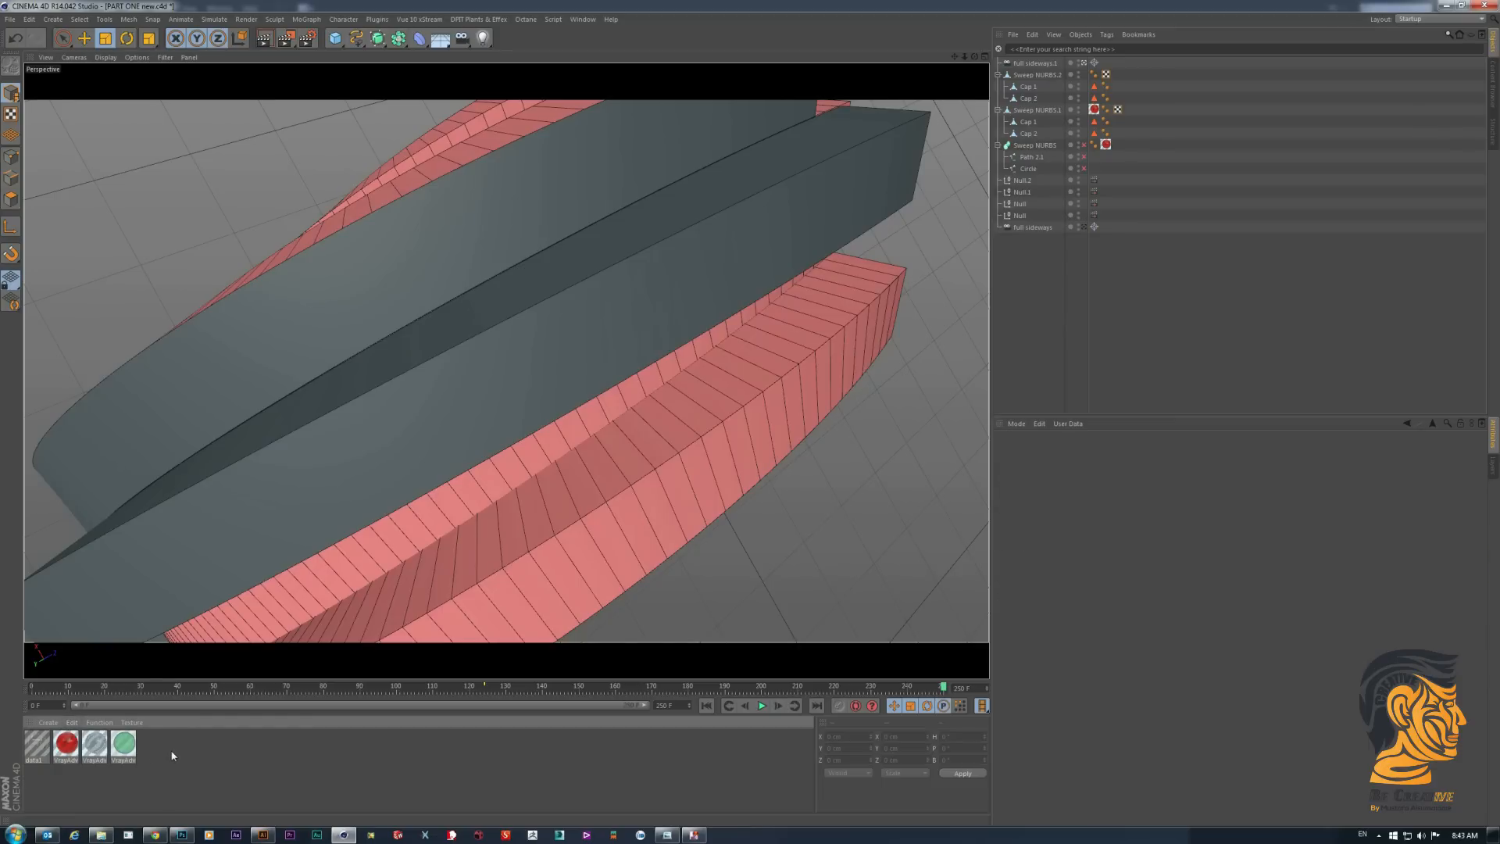
- Create a second material named data with its Specular channel disabled
{"action": "left_click", "coordinate": [48, 722]}
{"action": "left_click", "coordinate": [62, 610]}
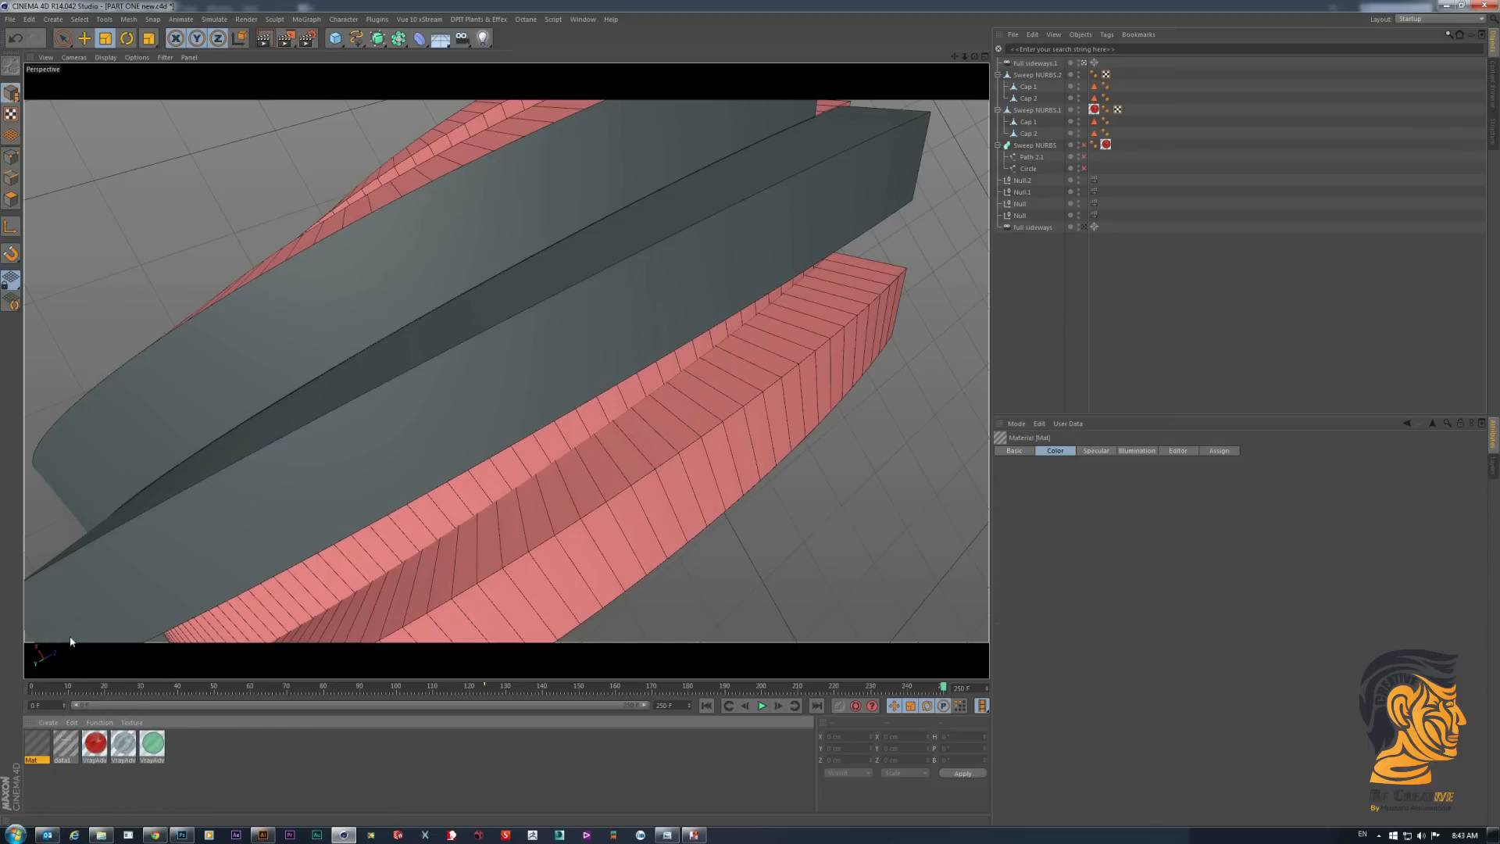
{"action": "double_click", "coordinate": [37, 744]}
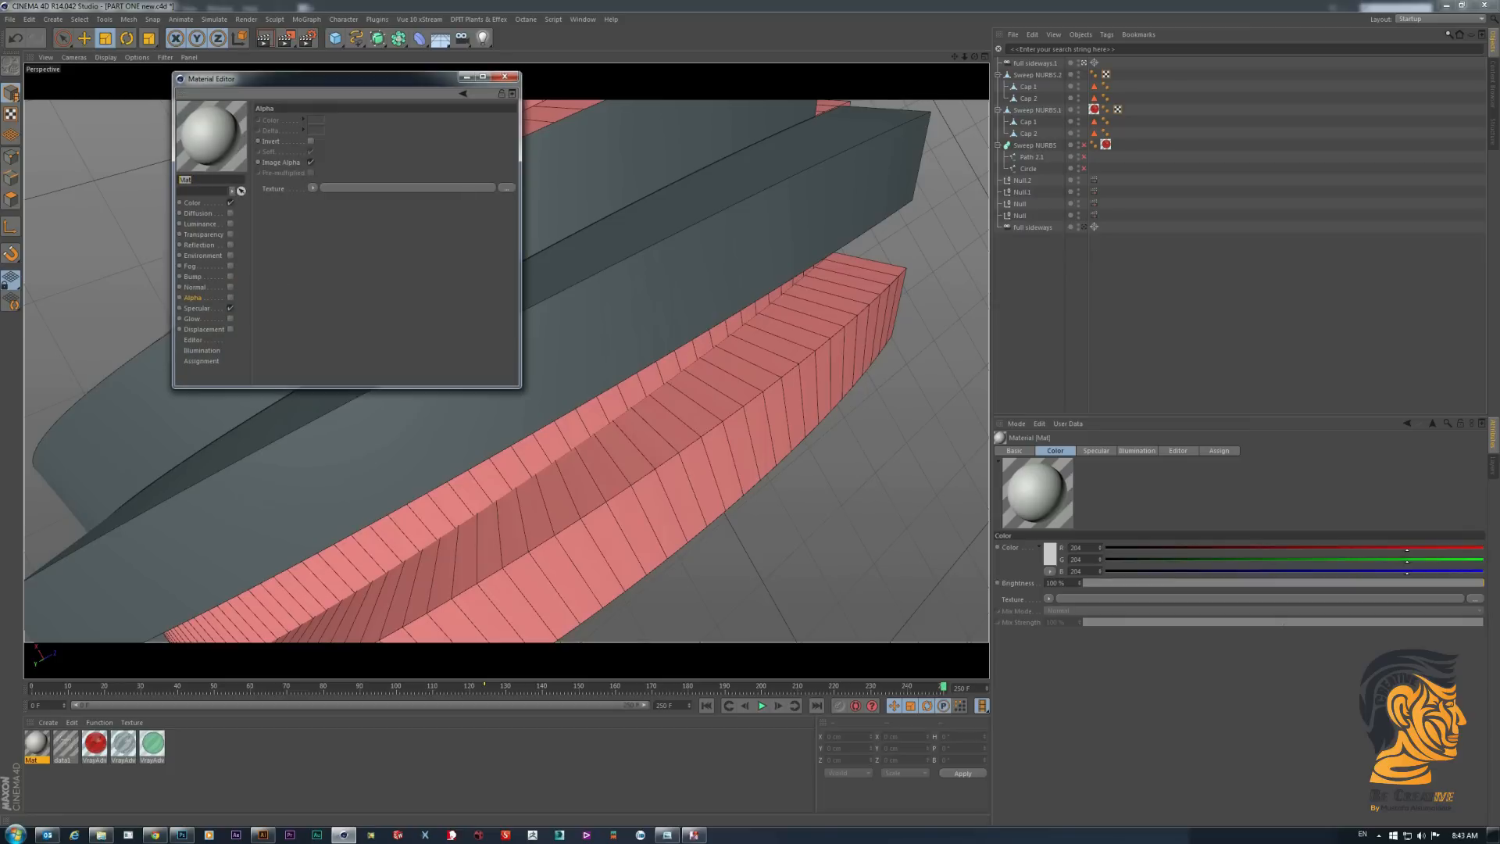
{"action": "key", "text": "BackSpace"}
{"action": "type", "text": "data"}
{"action": "left_click", "coordinate": [229, 308]}
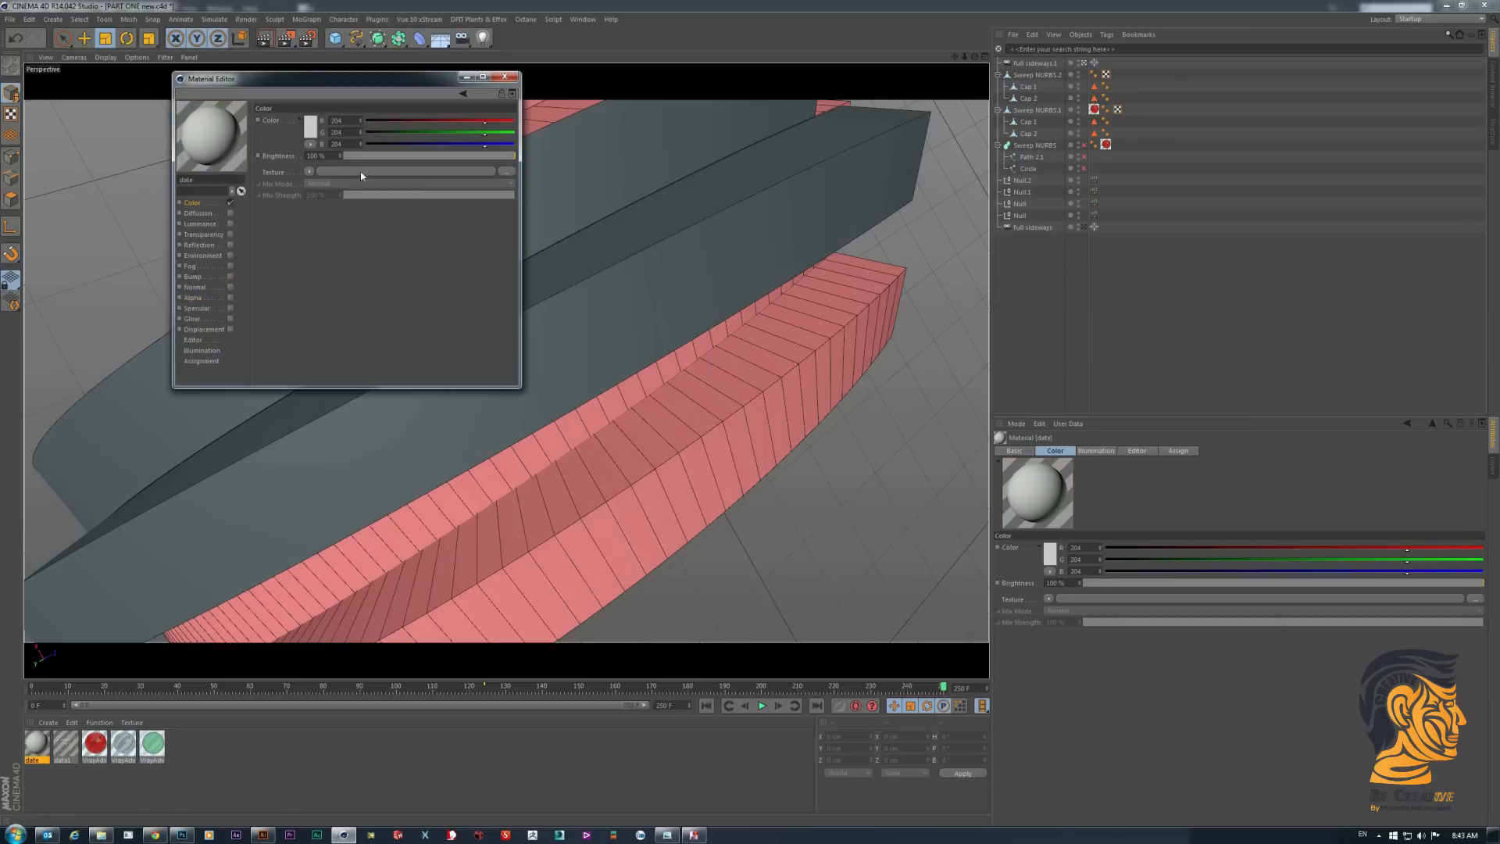
- Load data-02.jpg from the Data folder as the material's Color texture, copying the image to the project location
{"action": "left_click", "coordinate": [483, 173]}
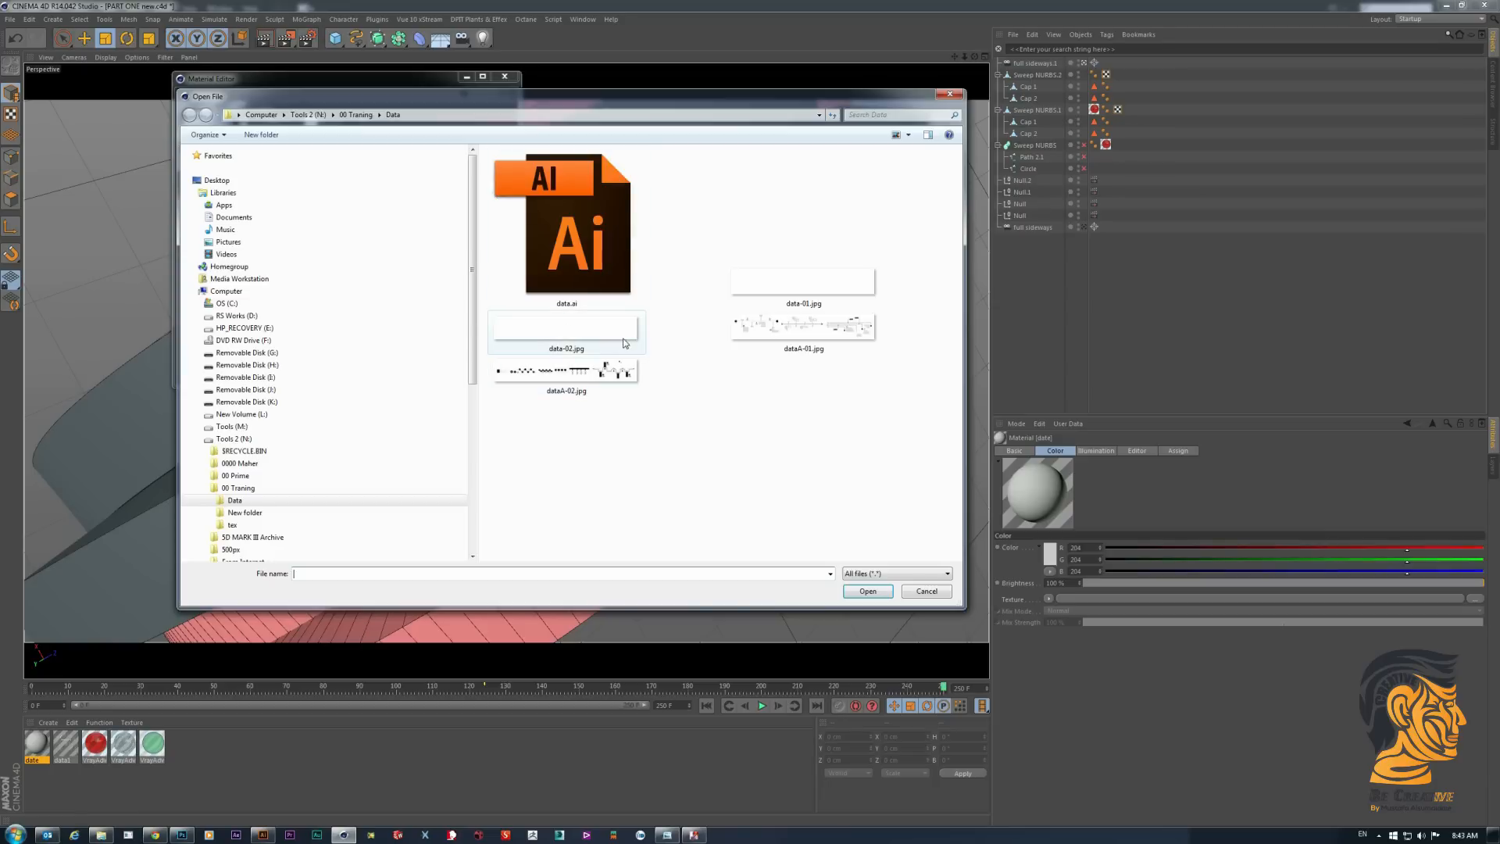
{"action": "left_click", "coordinate": [624, 340]}
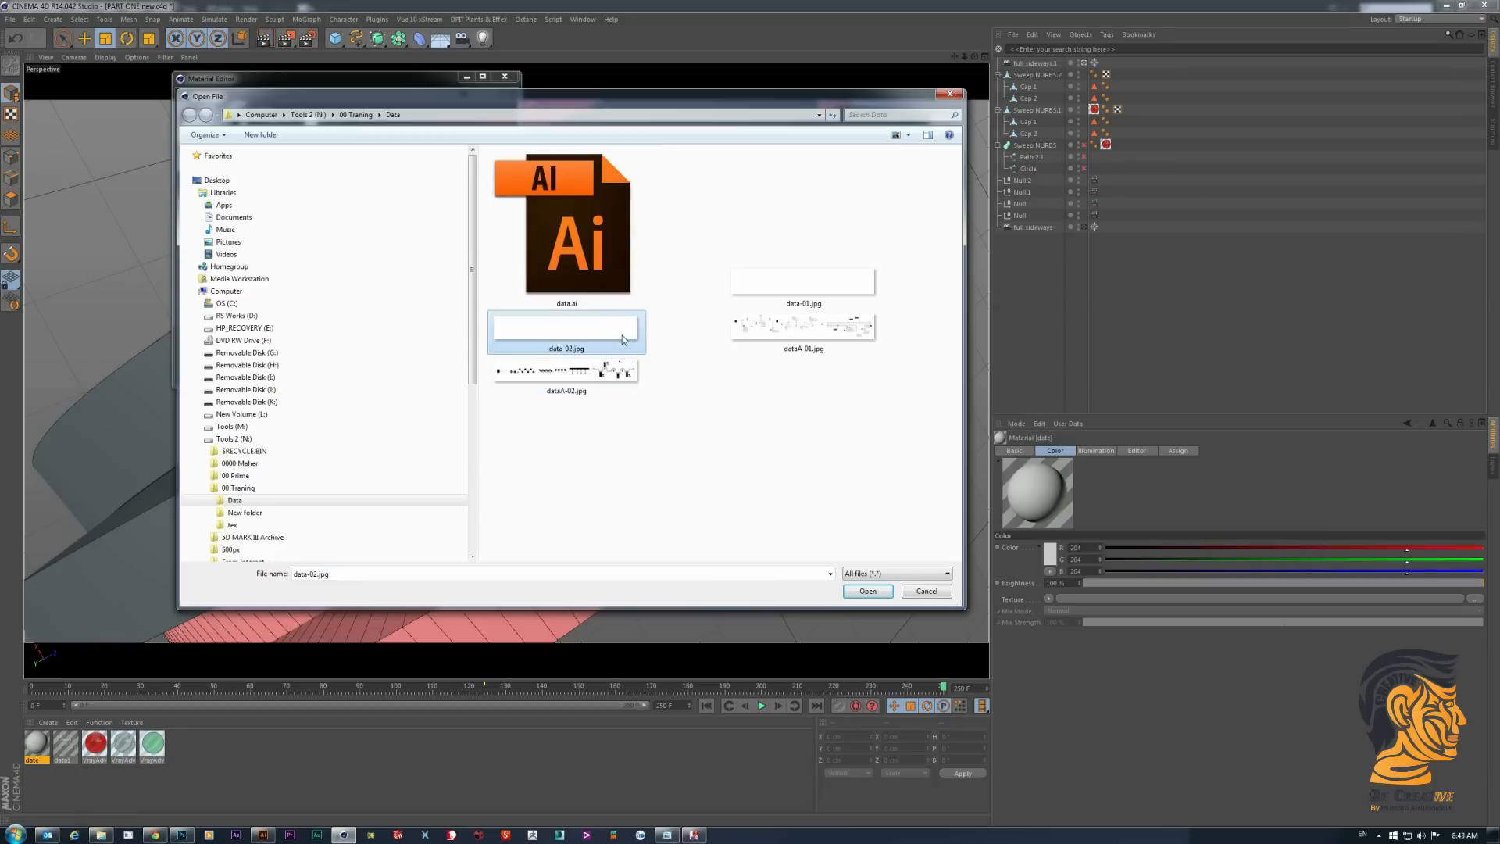
{"action": "left_click", "coordinate": [262, 834]}
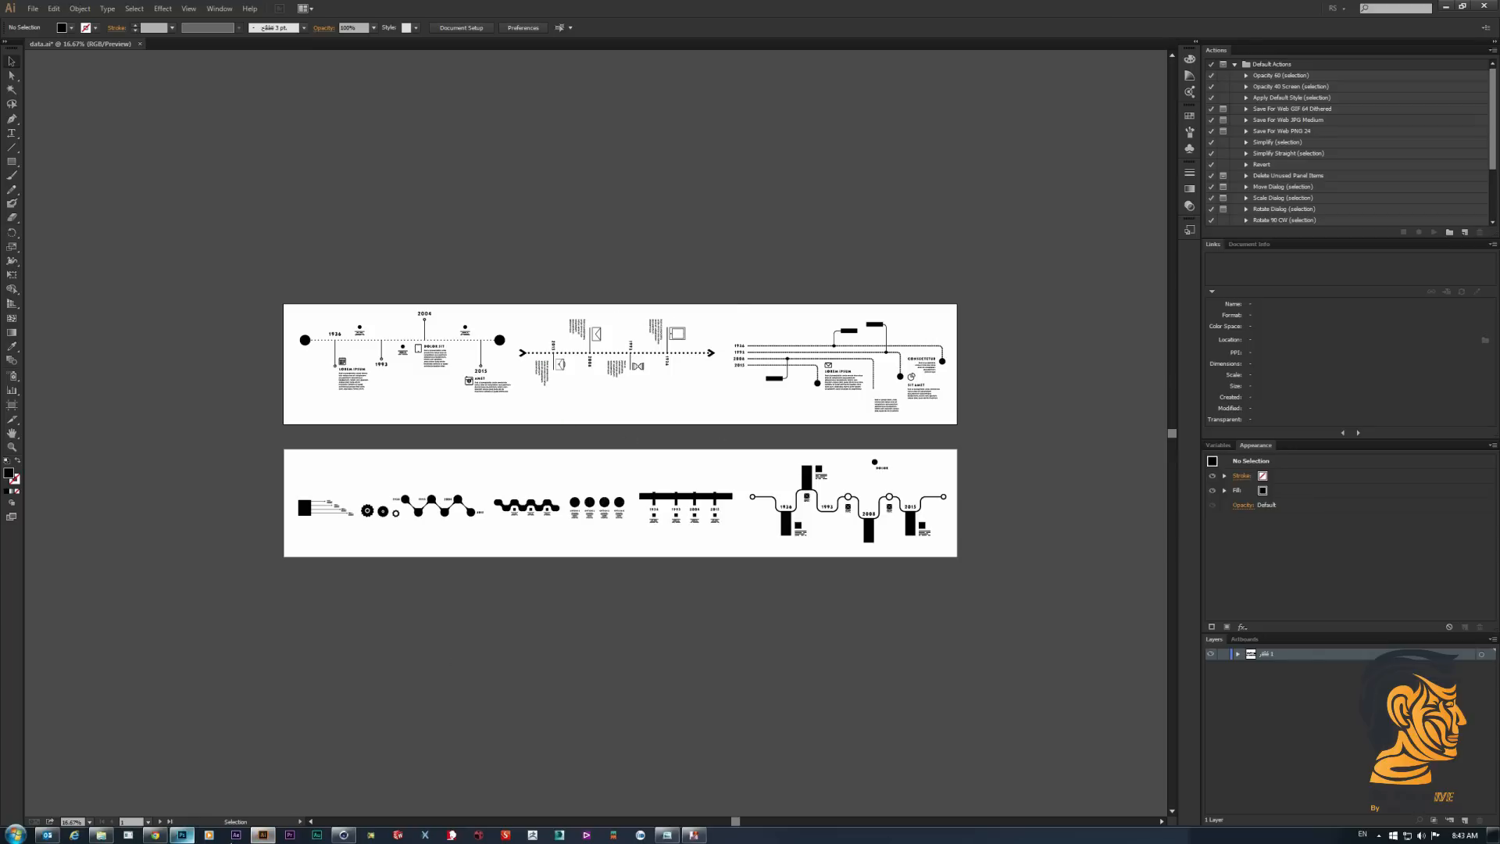
{"action": "left_click", "coordinate": [343, 835]}
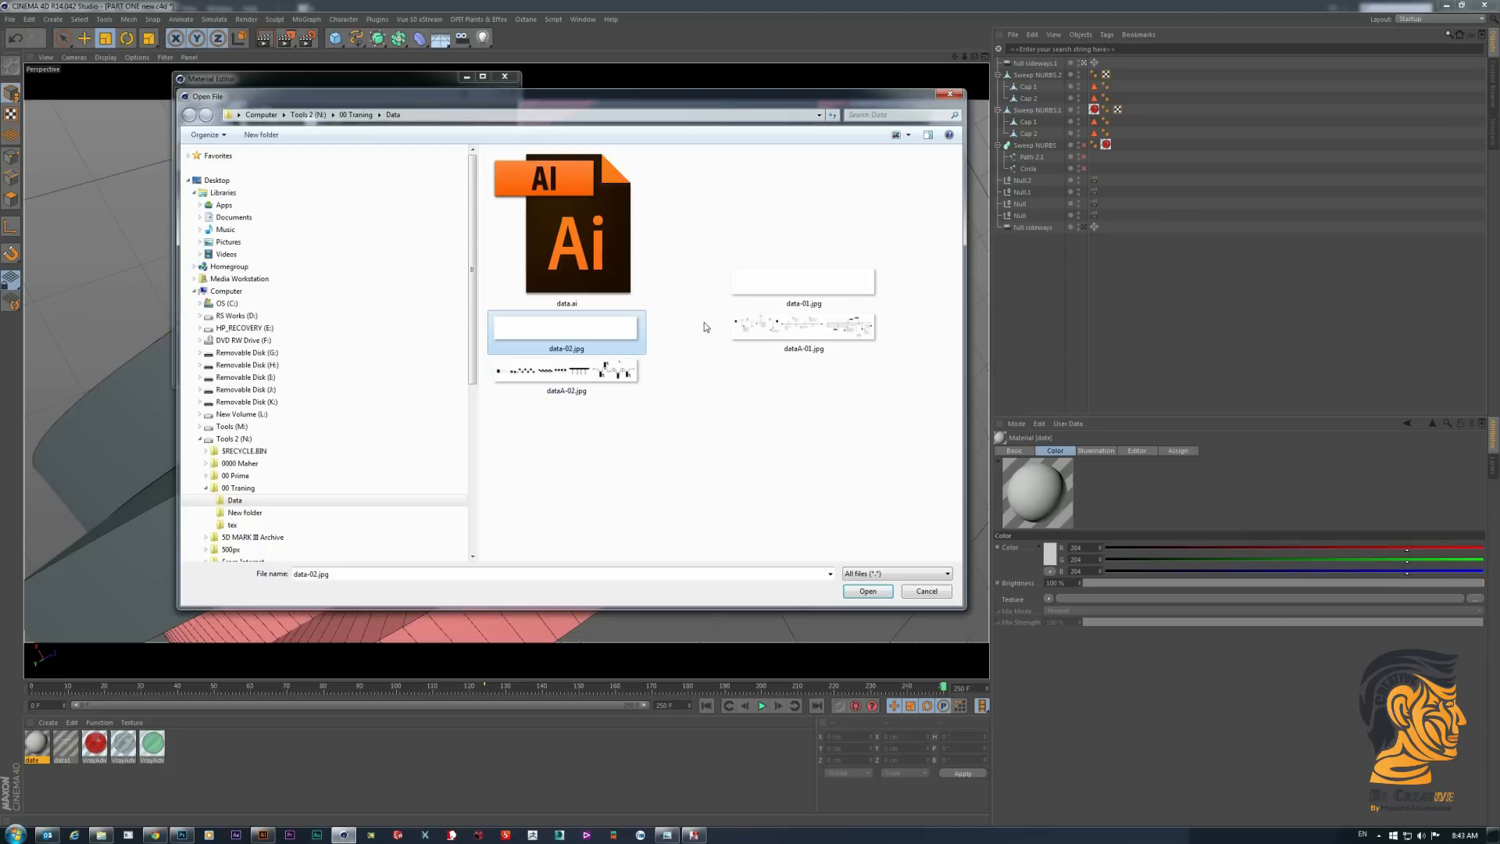
{"action": "double_click", "coordinate": [625, 329]}
{"action": "left_click", "coordinate": [777, 462]}
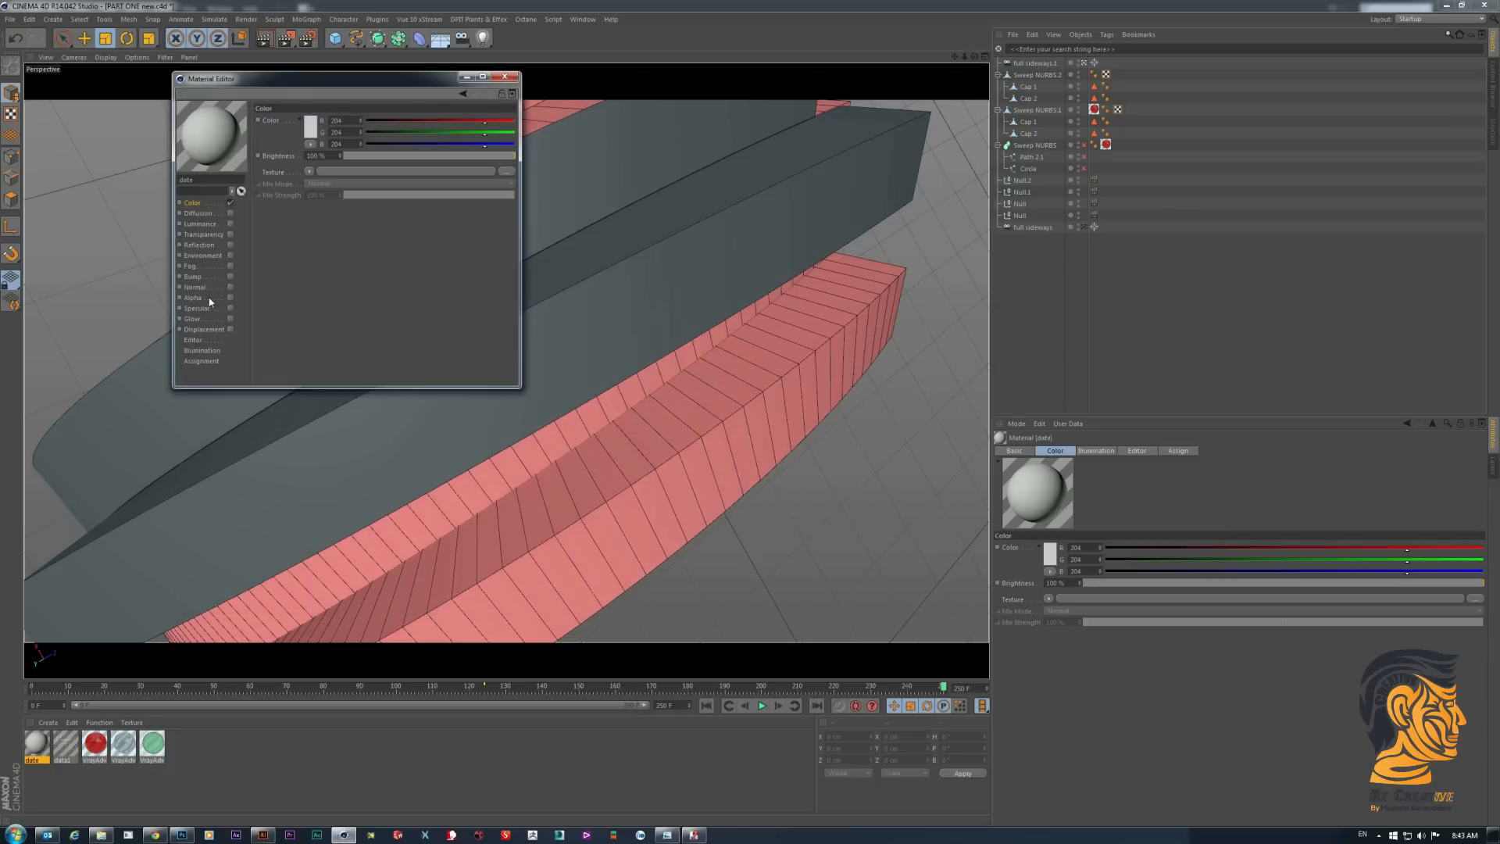
- Enable the material's Alpha channel with dataA-02.jpg copied to the project as its texture, invert it, and close the material editor
{"action": "left_click", "coordinate": [231, 298]}
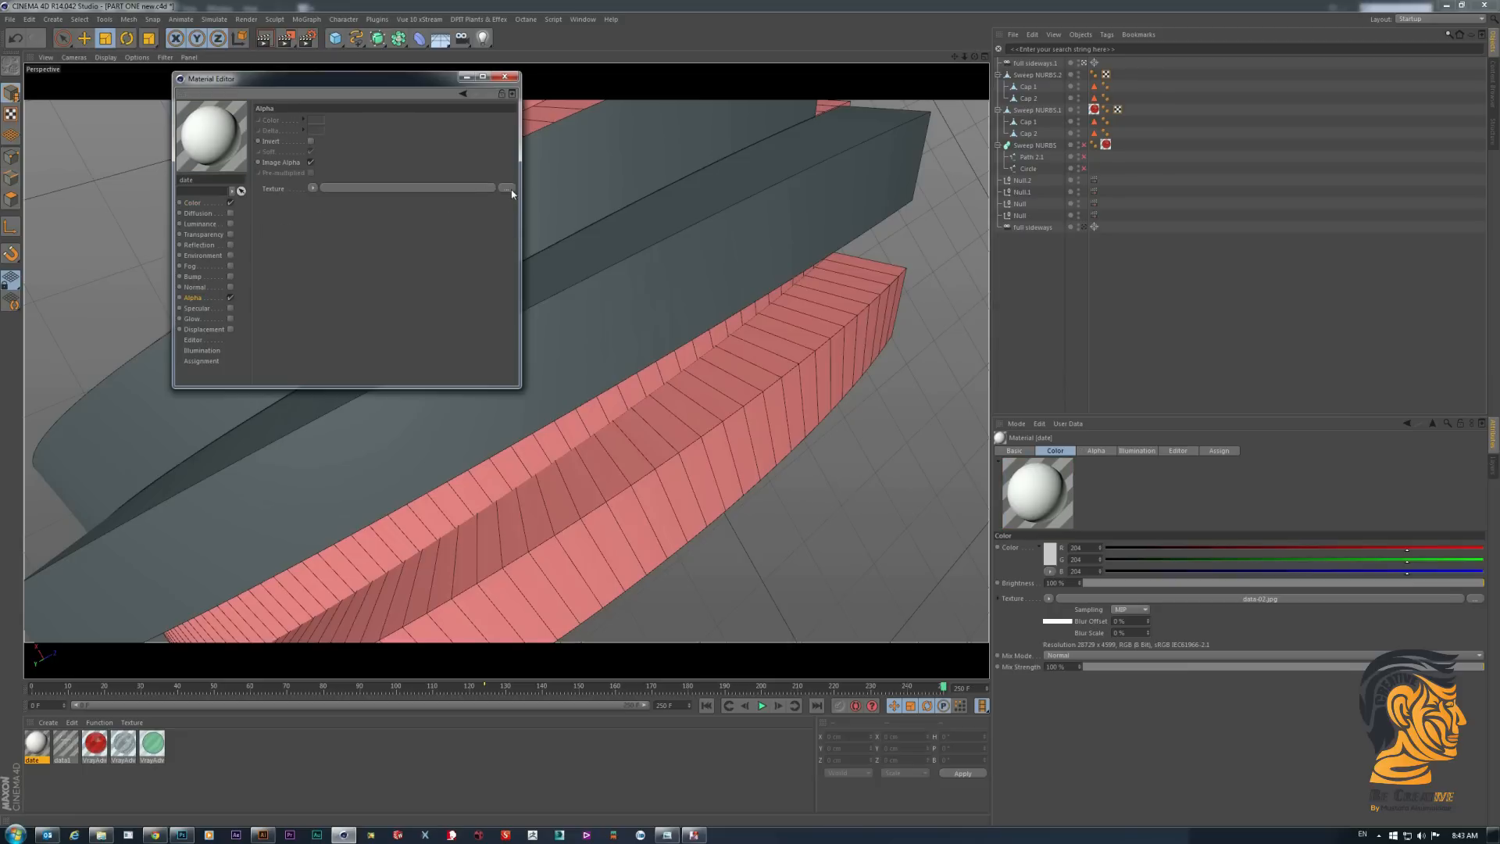
{"action": "left_click", "coordinate": [510, 189]}
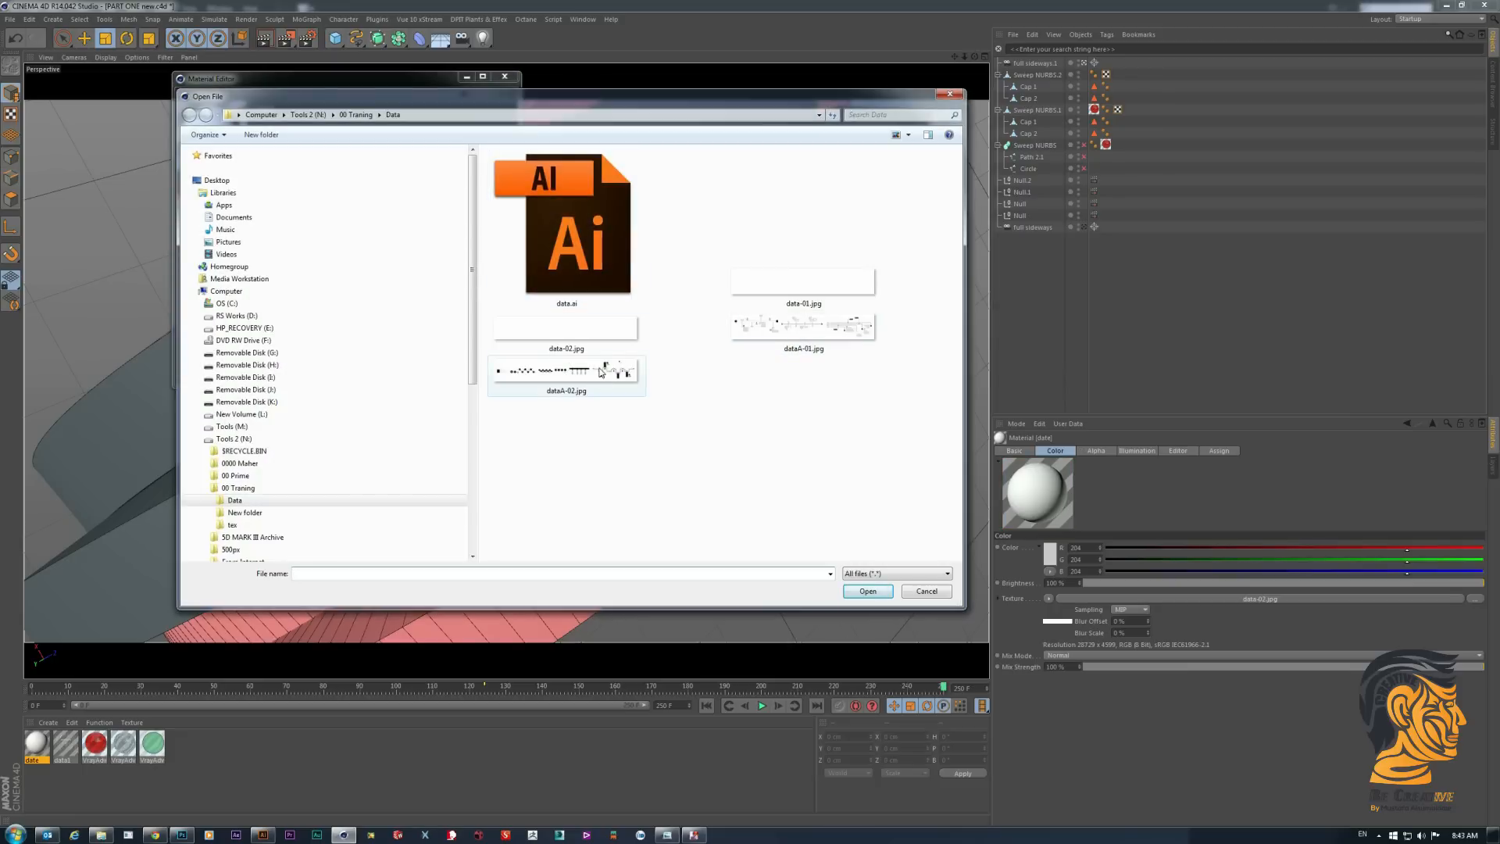
{"action": "left_click", "coordinate": [601, 372]}
{"action": "double_click", "coordinate": [601, 372]}
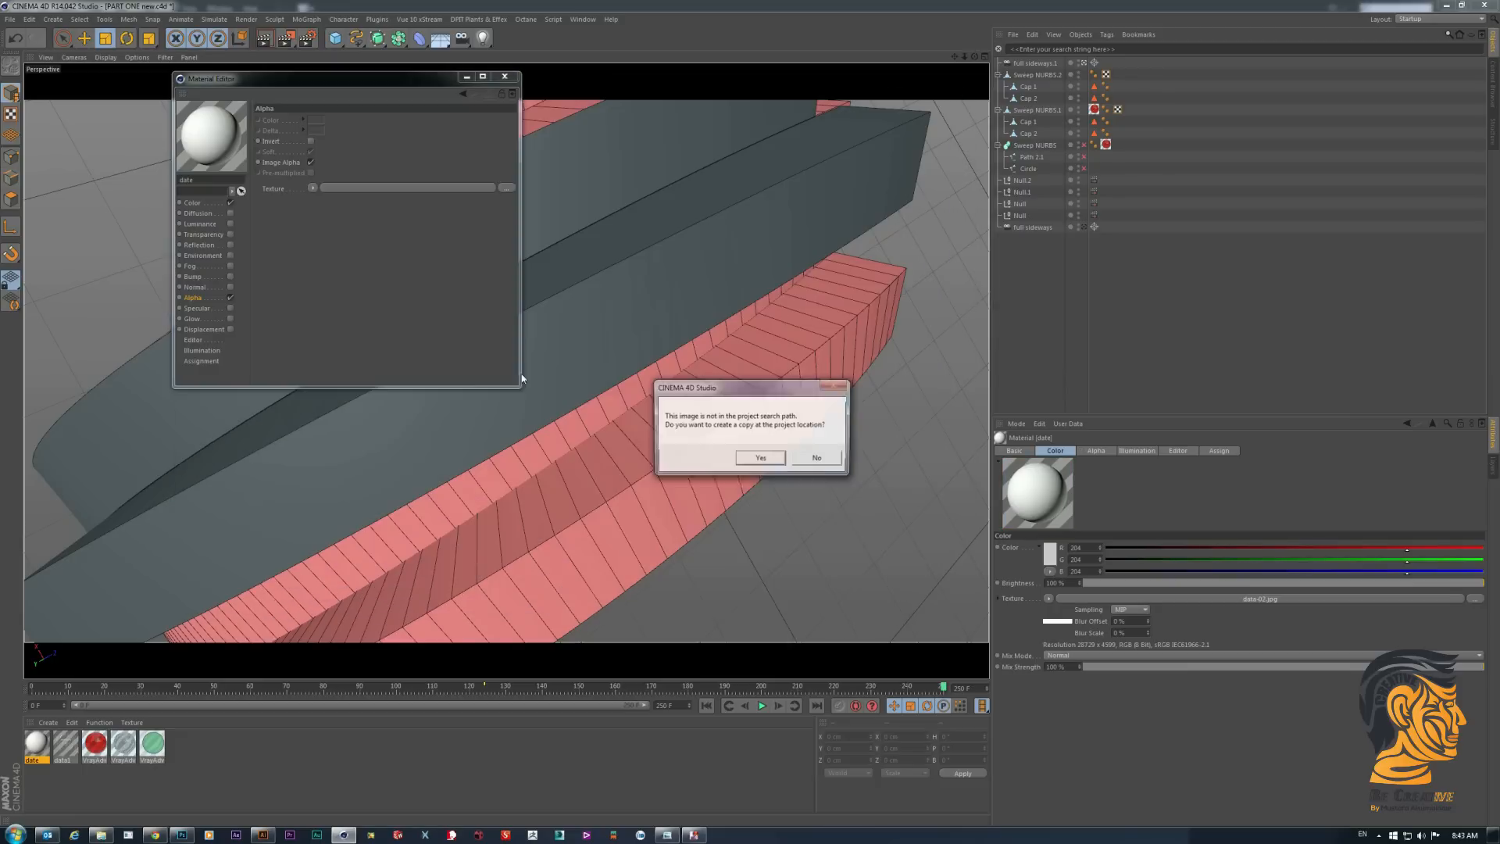
{"action": "left_click", "coordinate": [762, 460]}
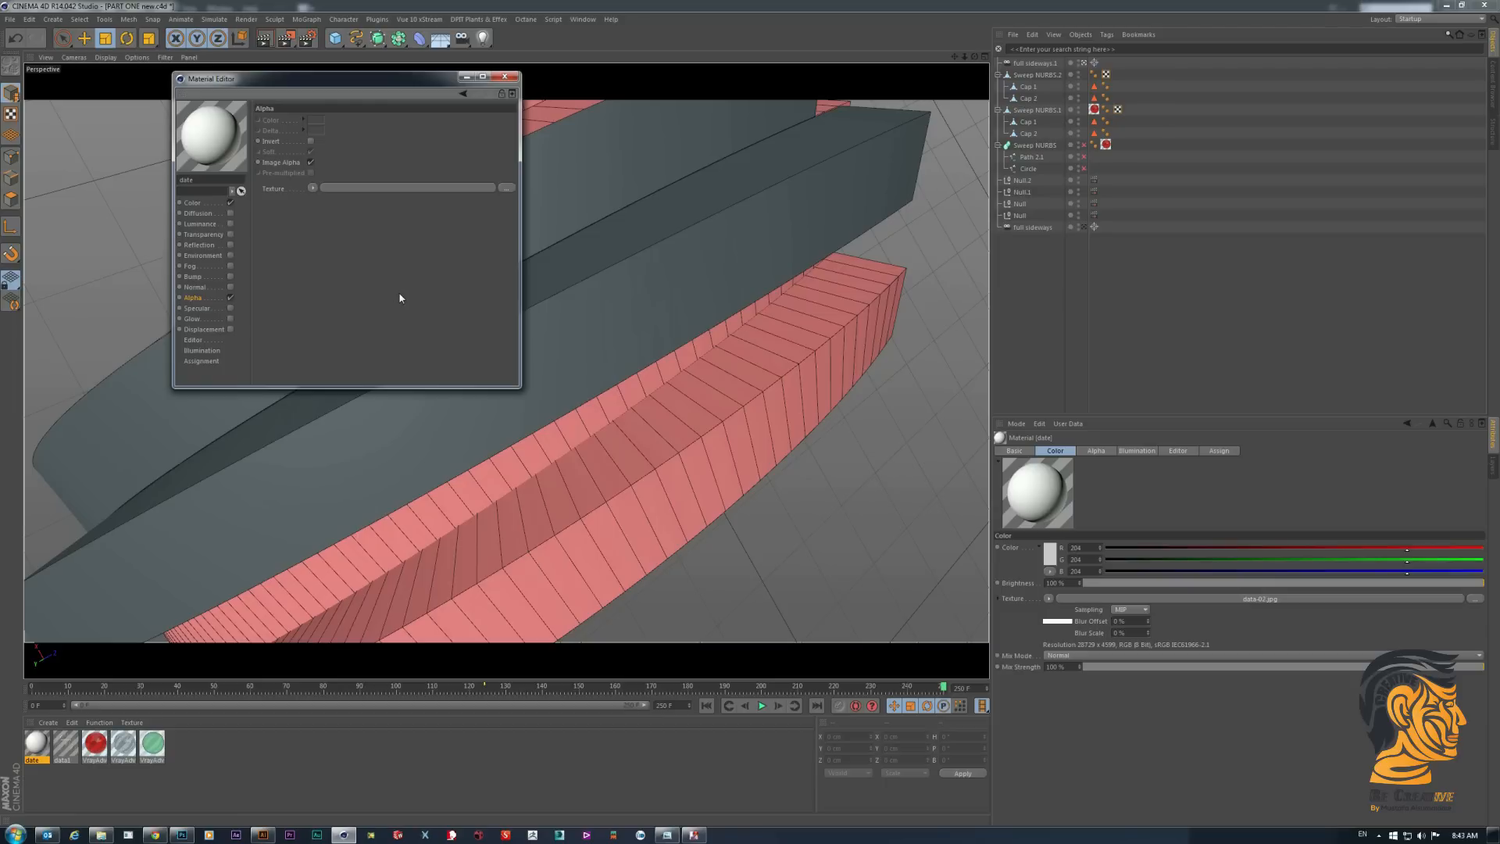
{"action": "left_click", "coordinate": [311, 142]}
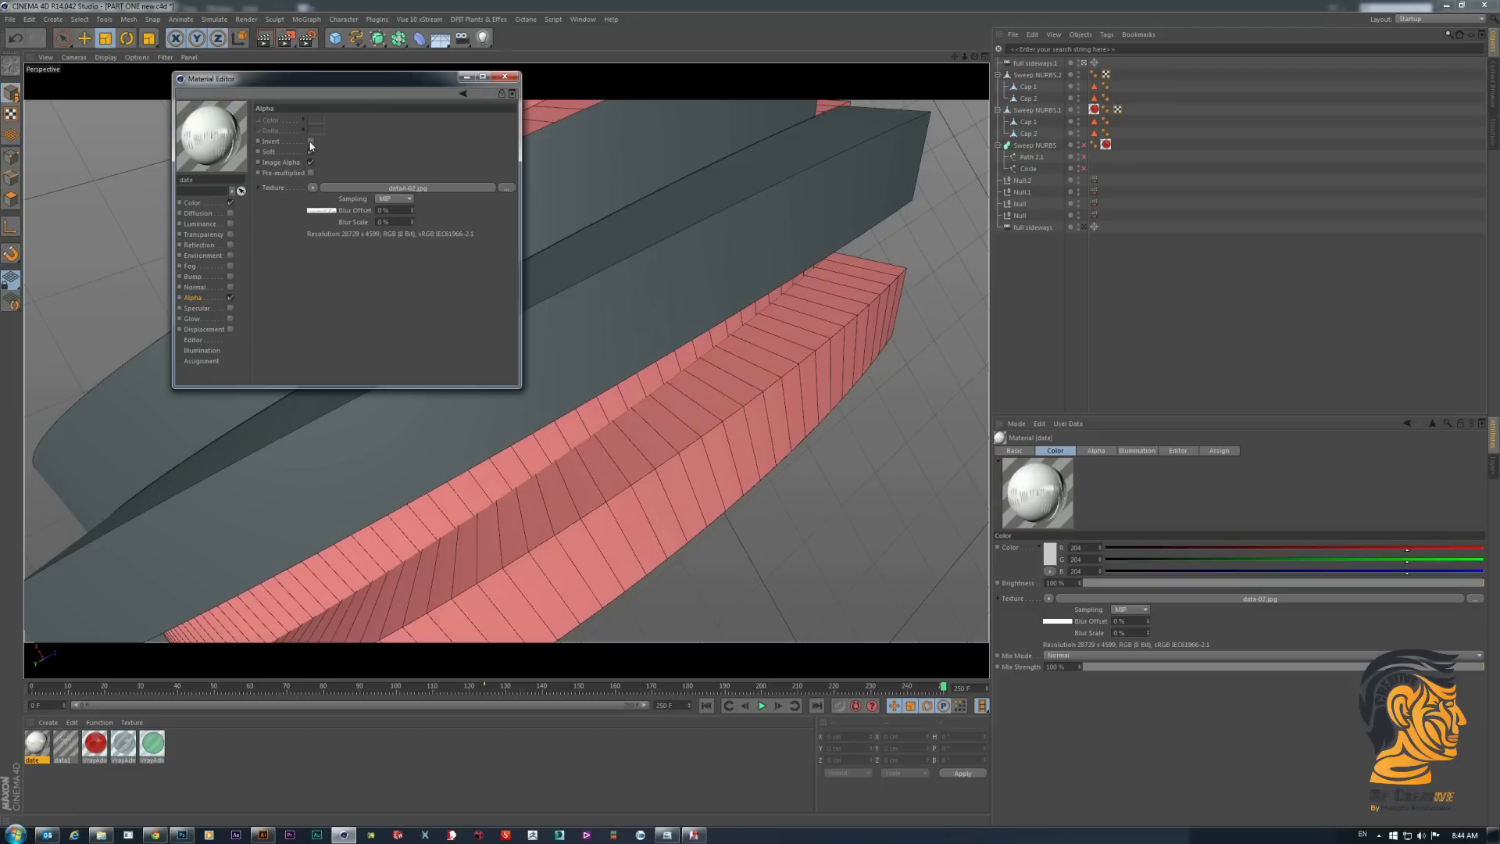
{"action": "left_click", "coordinate": [505, 76]}
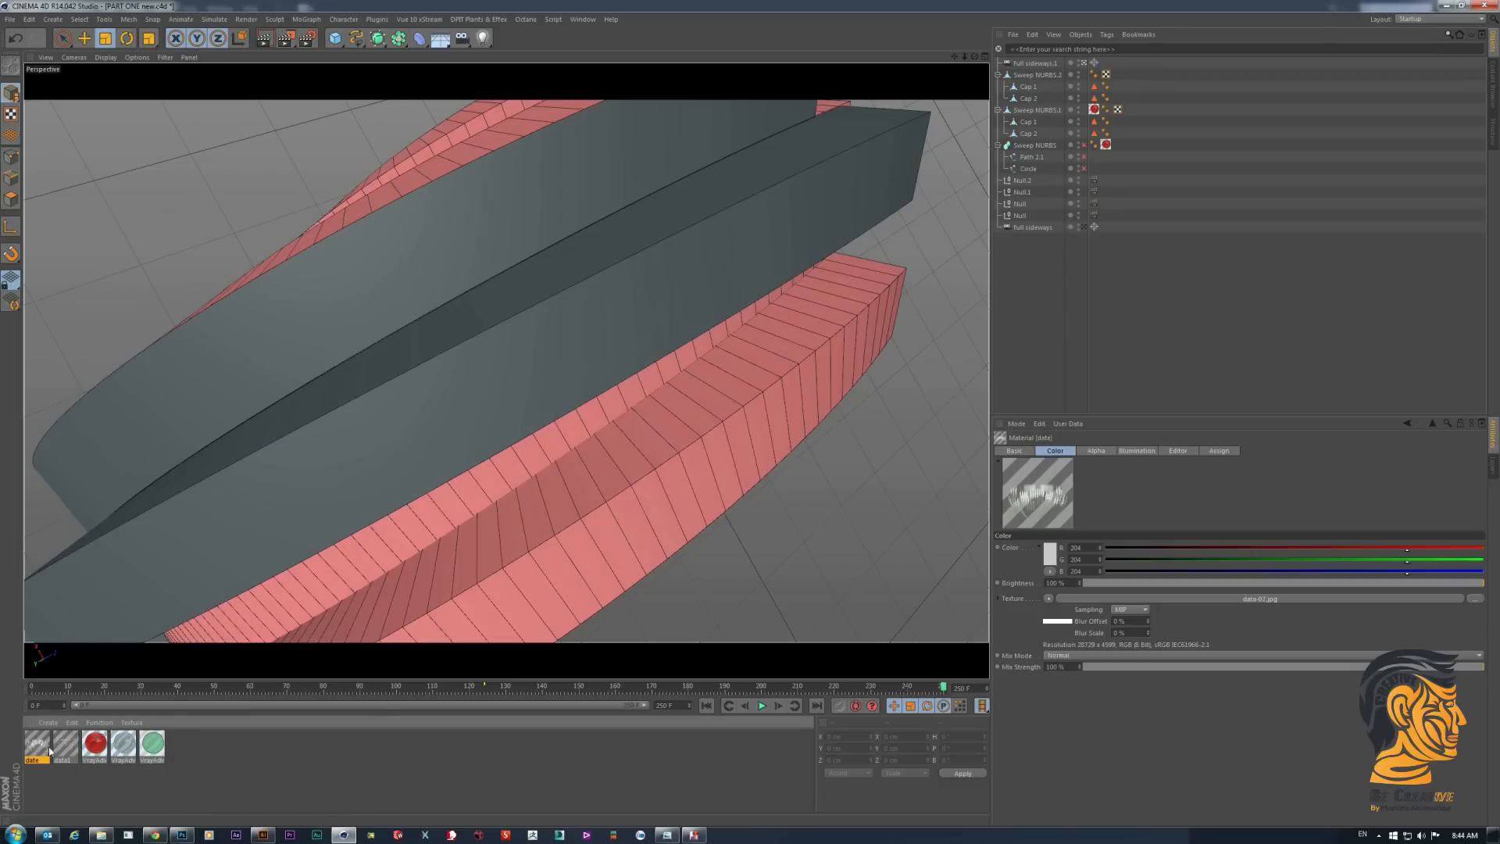
{"action": "double_click", "coordinate": [46, 746]}
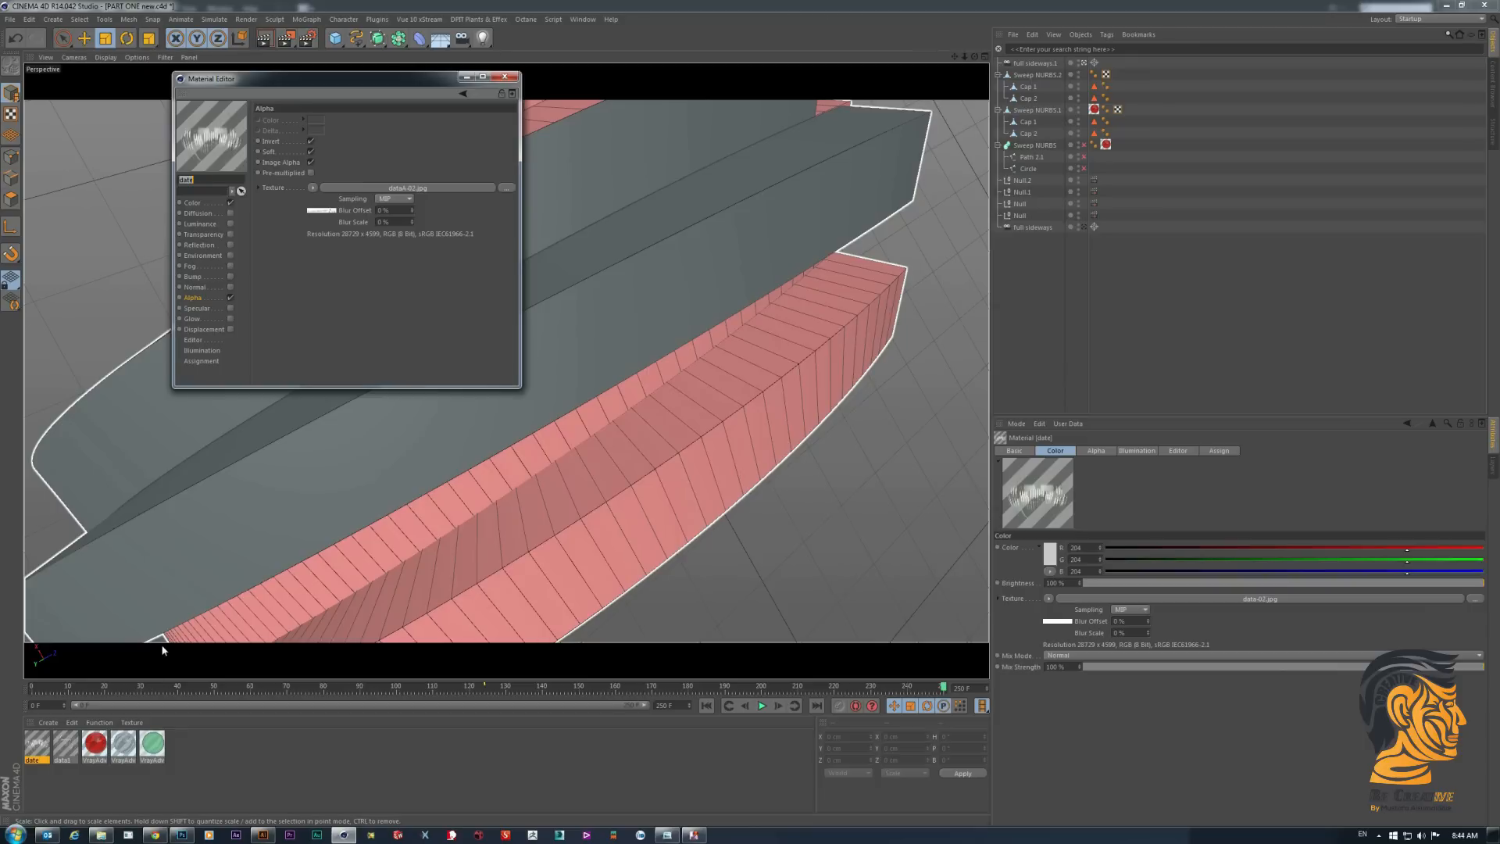
{"action": "left_click", "coordinate": [506, 78]}
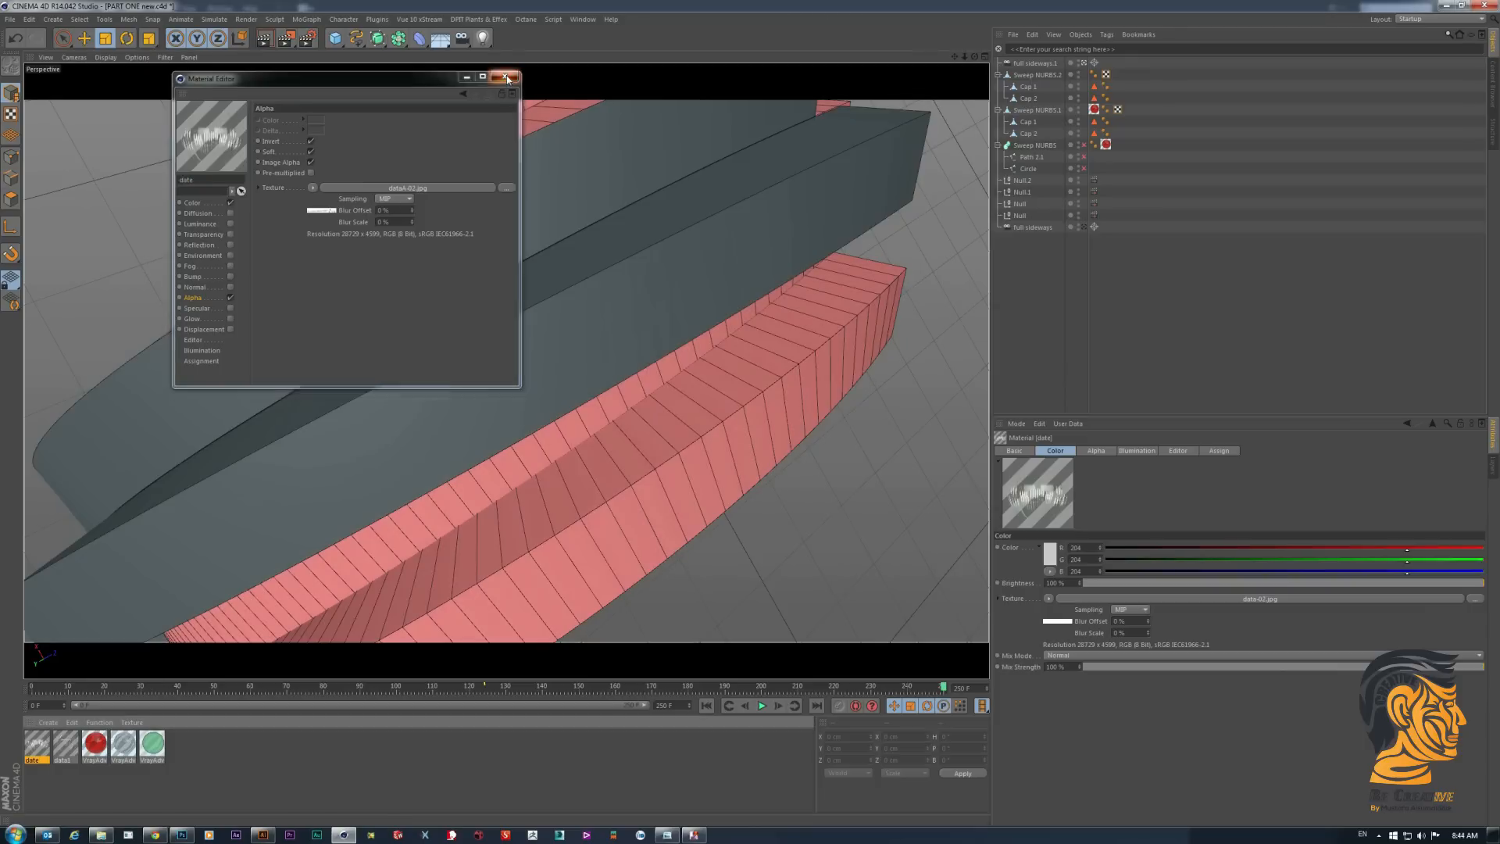
- Select the long outer side face of Sweep NURBS.2 in polygon mode
{"action": "left_click", "coordinate": [1039, 75]}
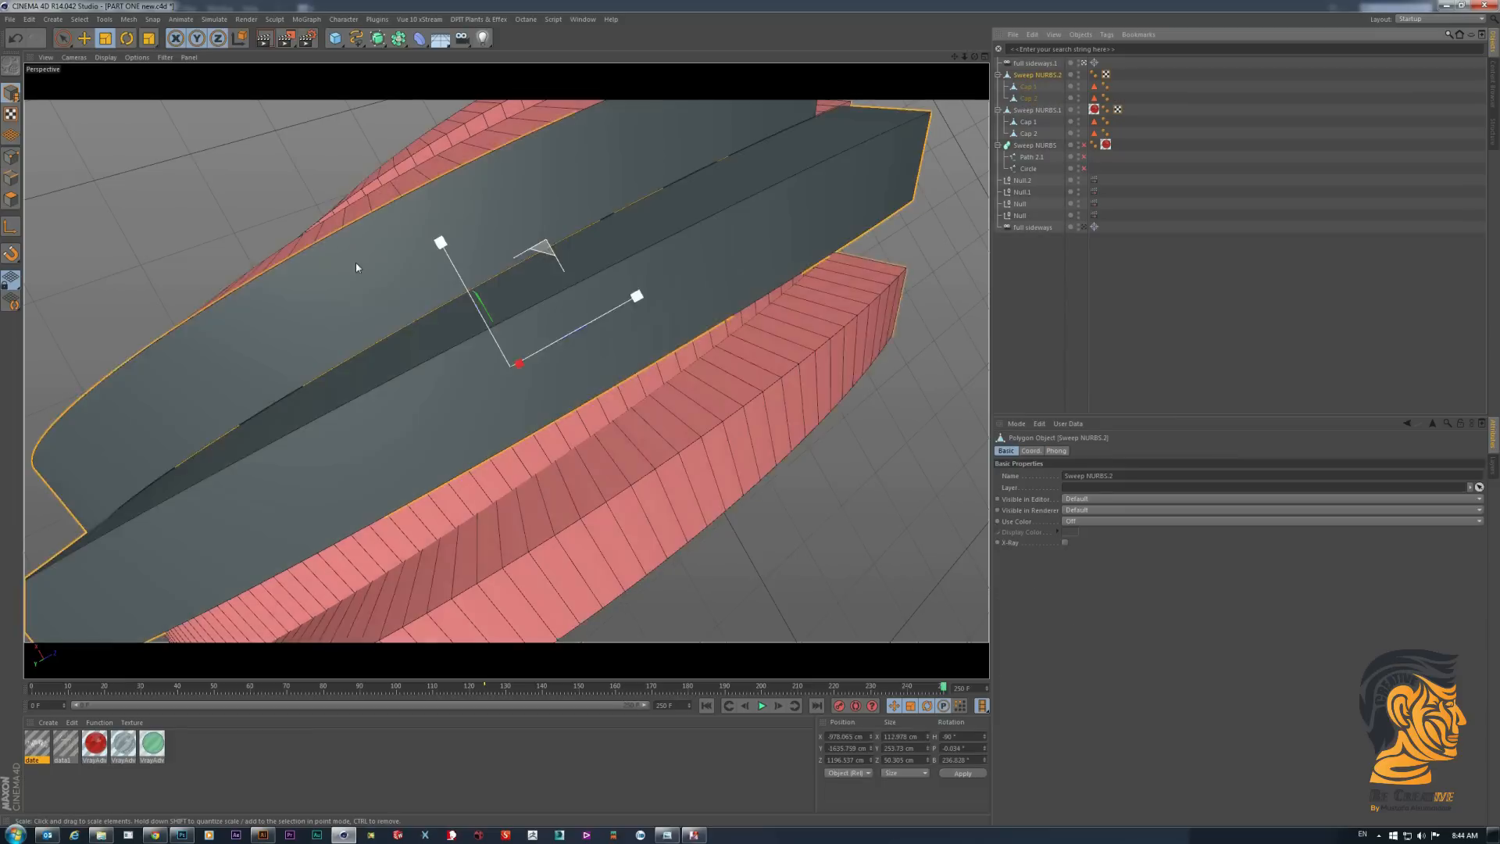
{"action": "left_click", "coordinate": [11, 199]}
{"action": "left_click", "coordinate": [648, 271]}
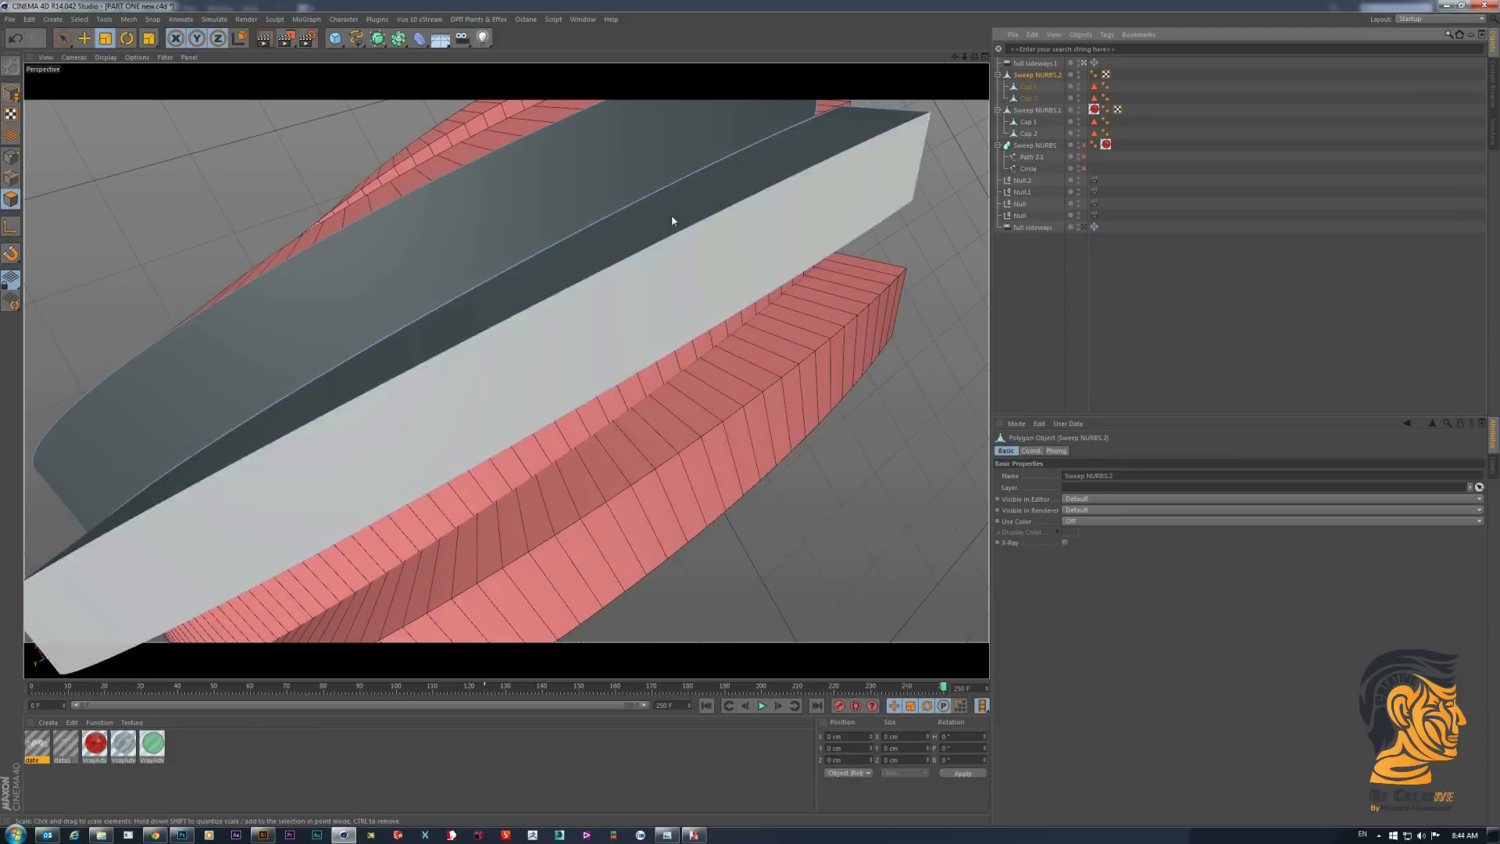
{"action": "left_click", "coordinate": [727, 257]}
{"action": "left_click", "coordinate": [489, 355]}
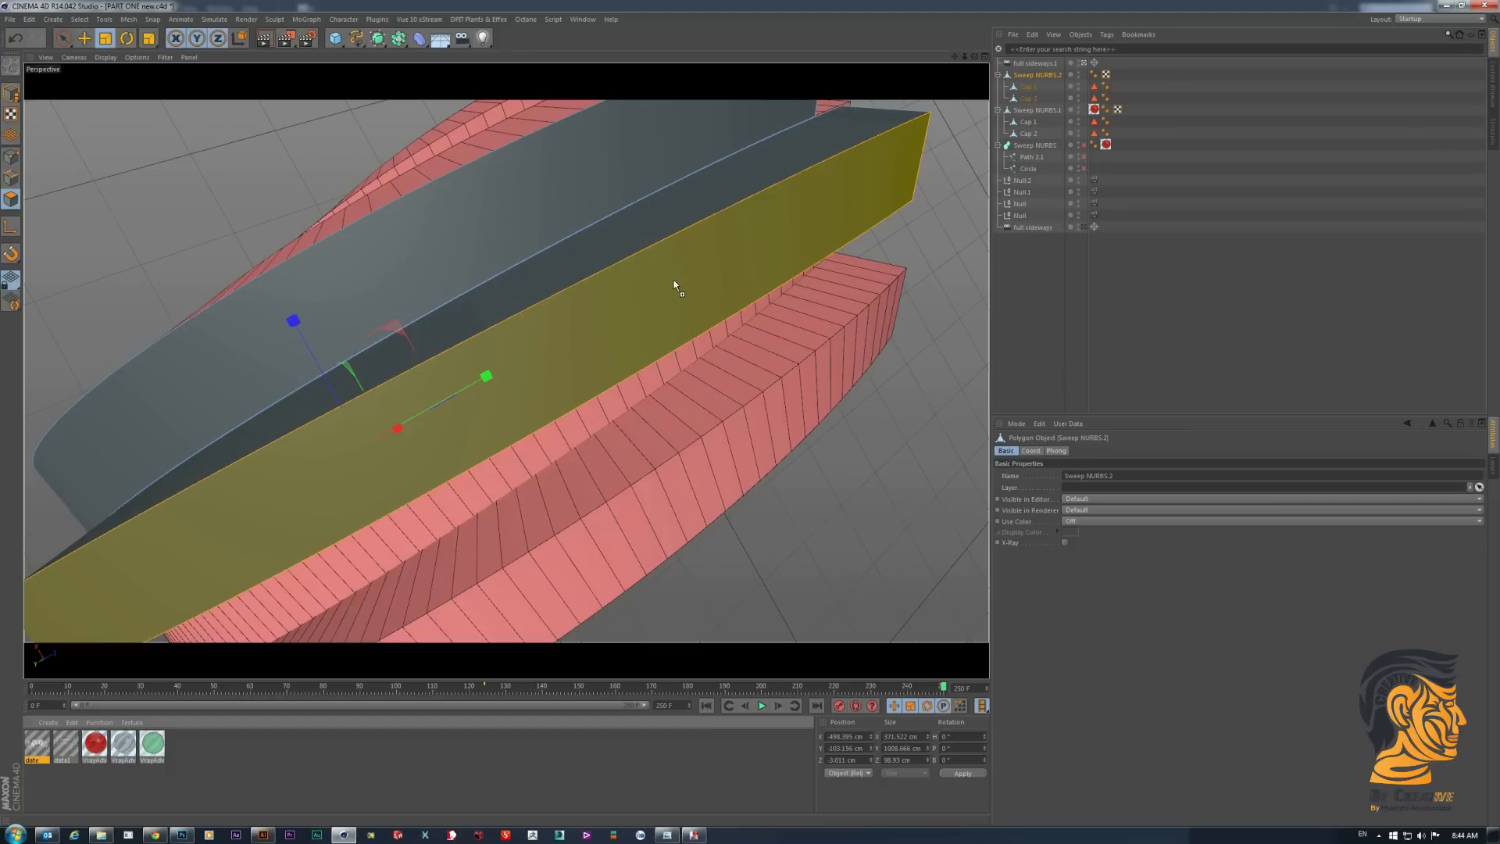
- Try to apply the data1 material to the selected side face
{"action": "left_click_drag", "start_coordinate": [675, 285], "coordinate": [675, 285]}
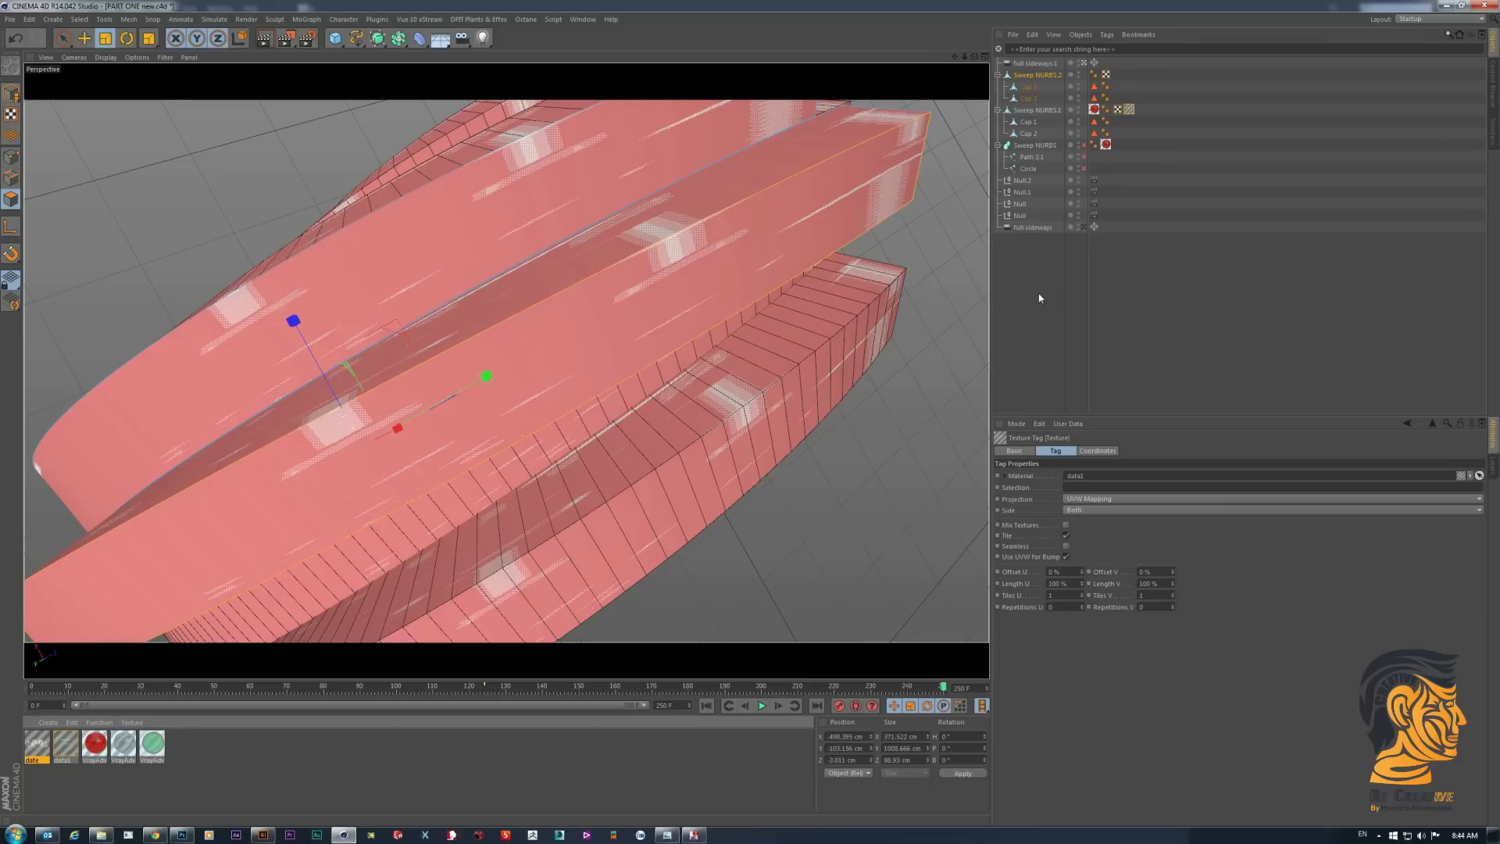
{"action": "left_click", "coordinate": [1039, 298]}
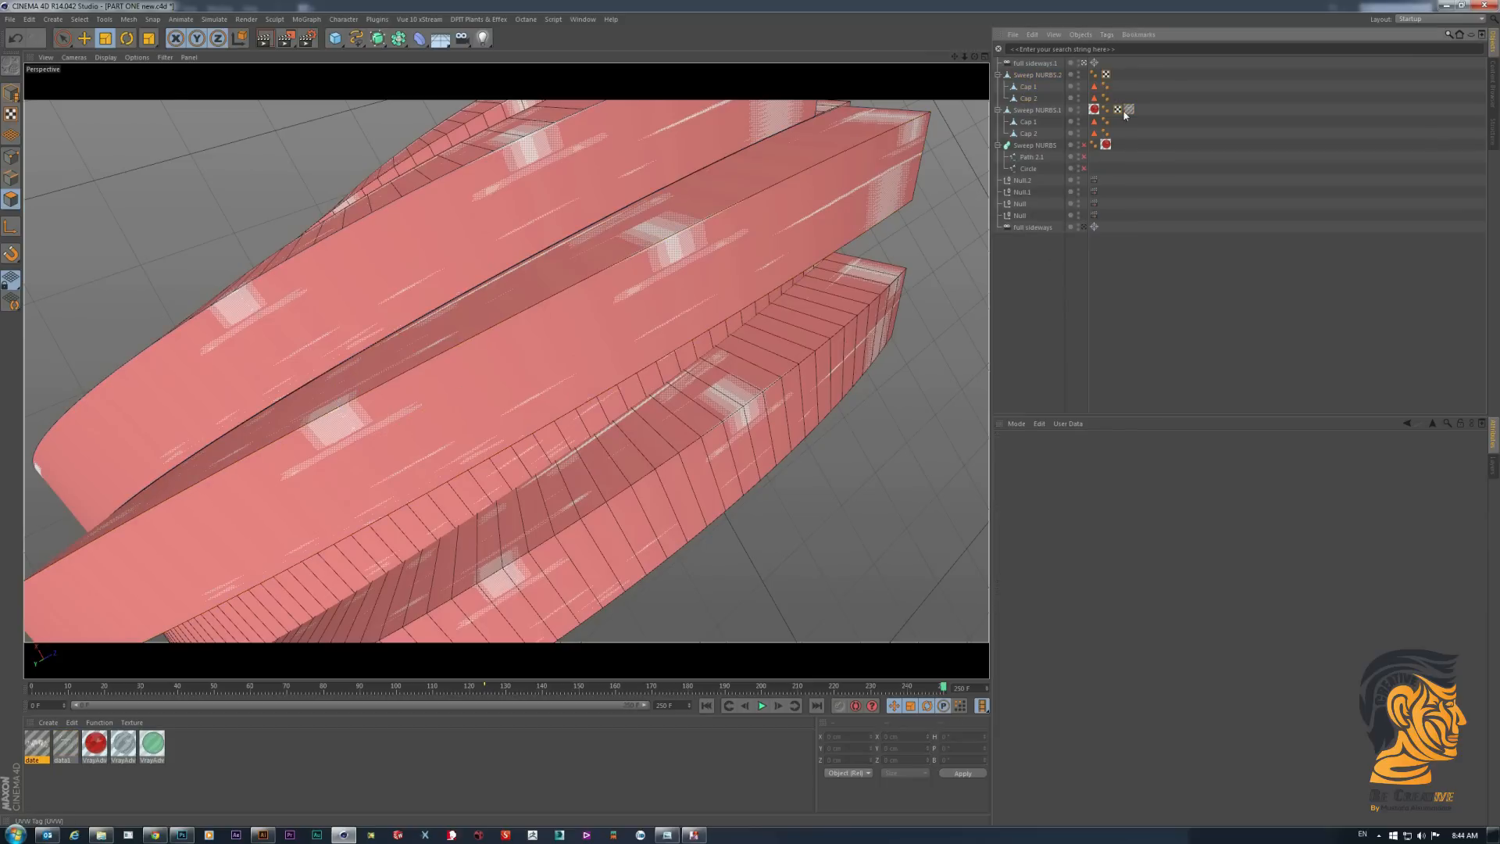
{"action": "left_click_drag", "start_coordinate": [1122, 79], "coordinate": [1118, 75]}
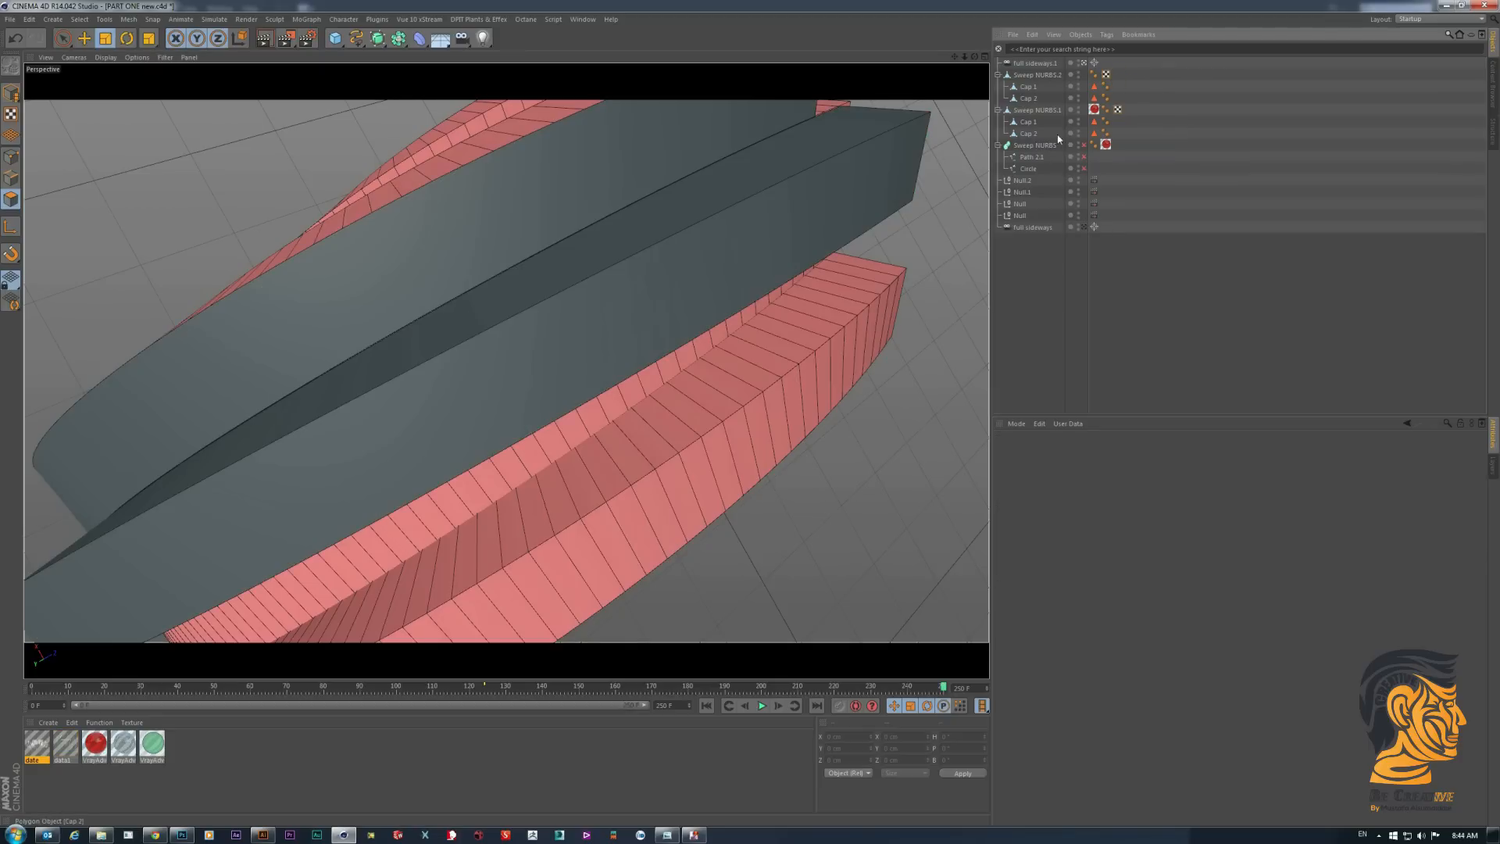
- Hide Sweep NURBS.1 and apply the data1 material to the selected side face of Sweep NURBS.2
{"action": "left_click", "coordinate": [1078, 109]}
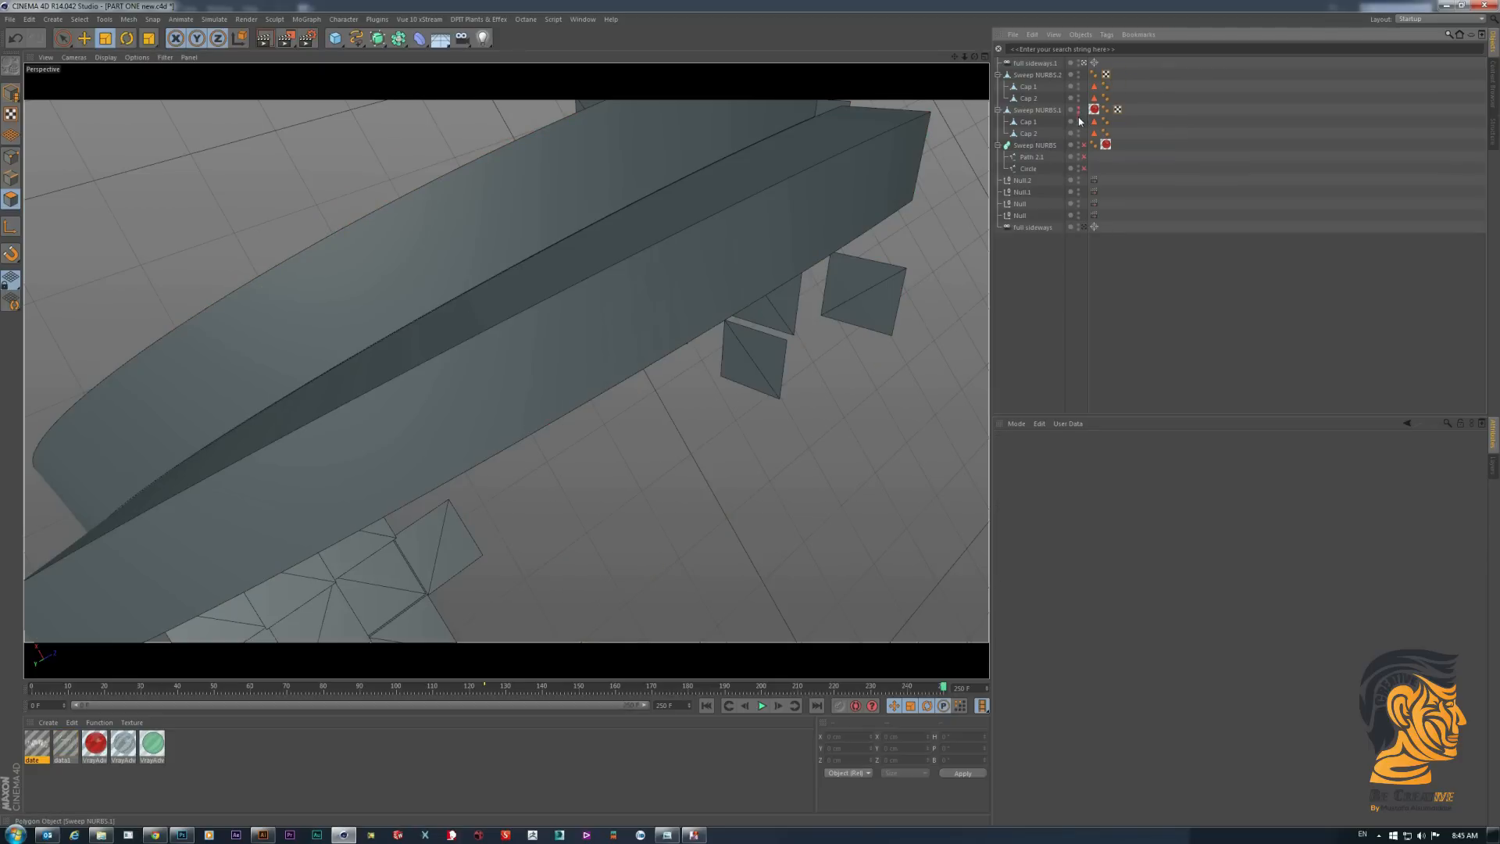
{"action": "left_click", "coordinate": [452, 388]}
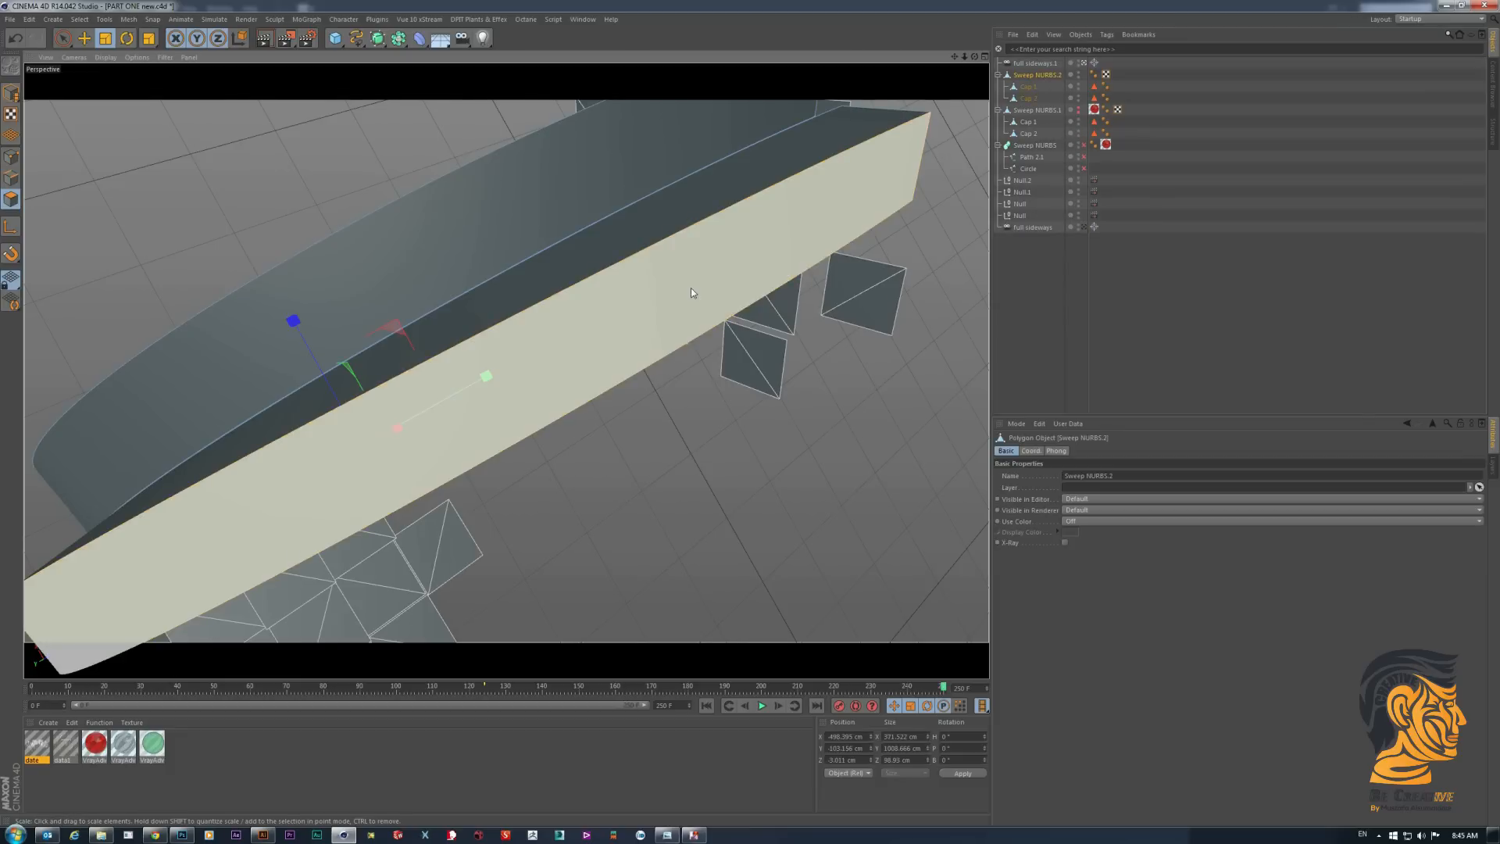
{"action": "left_click_drag", "start_coordinate": [69, 743], "coordinate": [385, 427]}
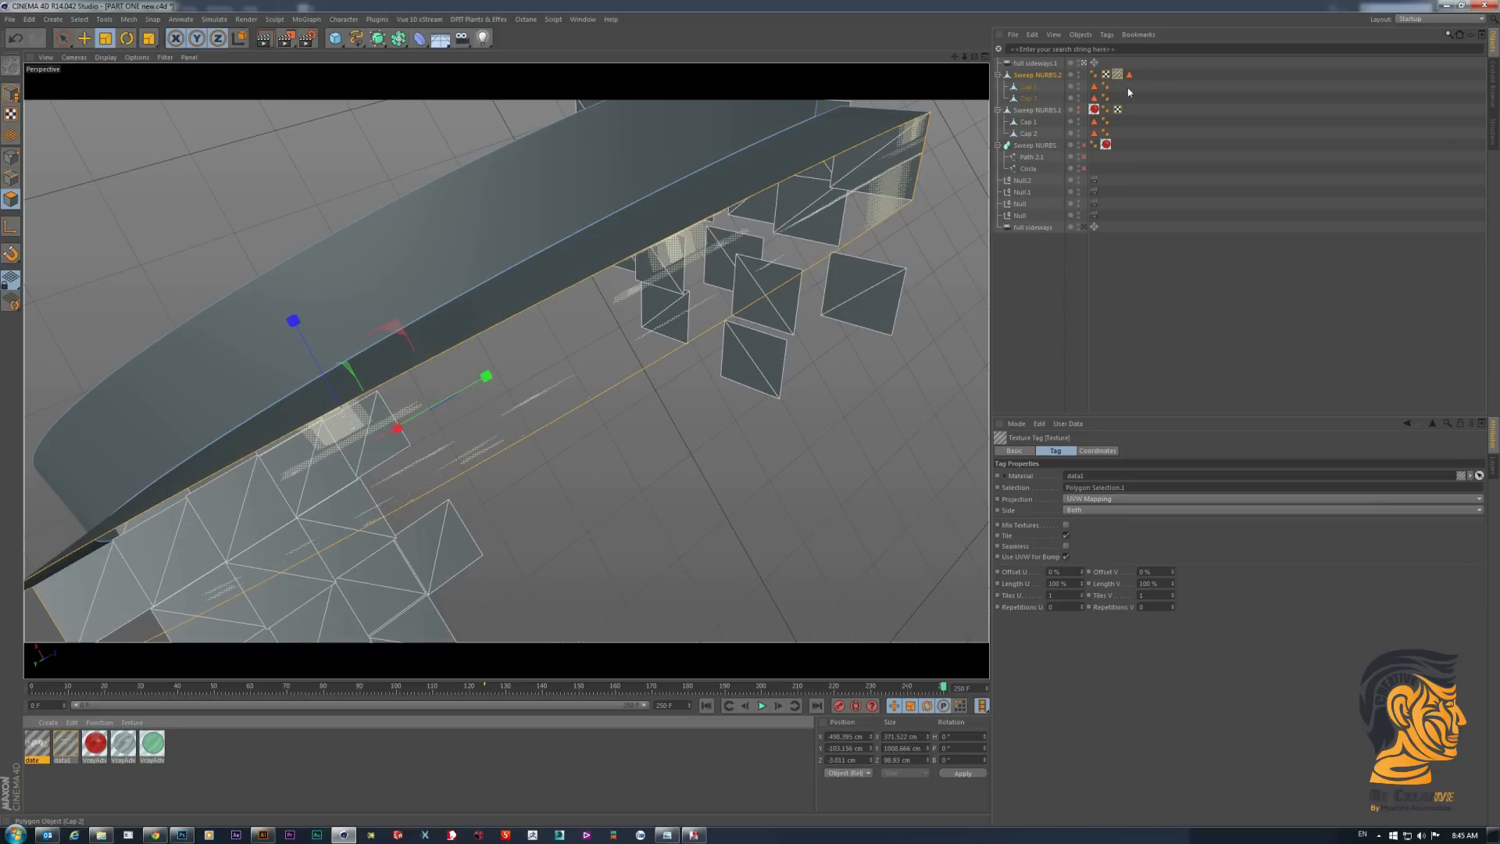
- Set the data1 texture tag's projection to Cubic and turn off tiling
{"action": "left_click", "coordinate": [1098, 500]}
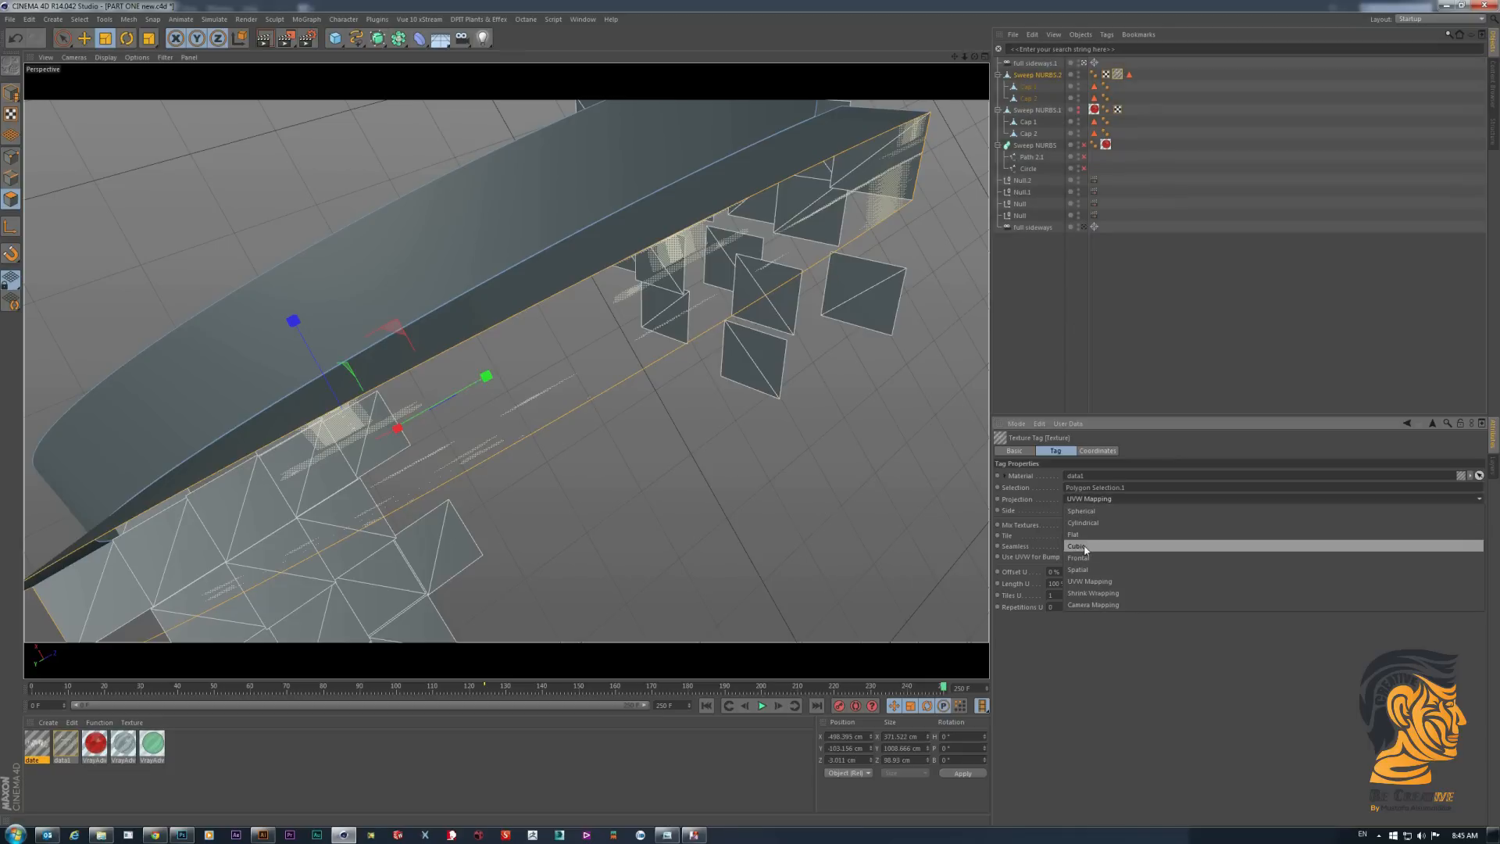
{"action": "left_click", "coordinate": [1085, 547]}
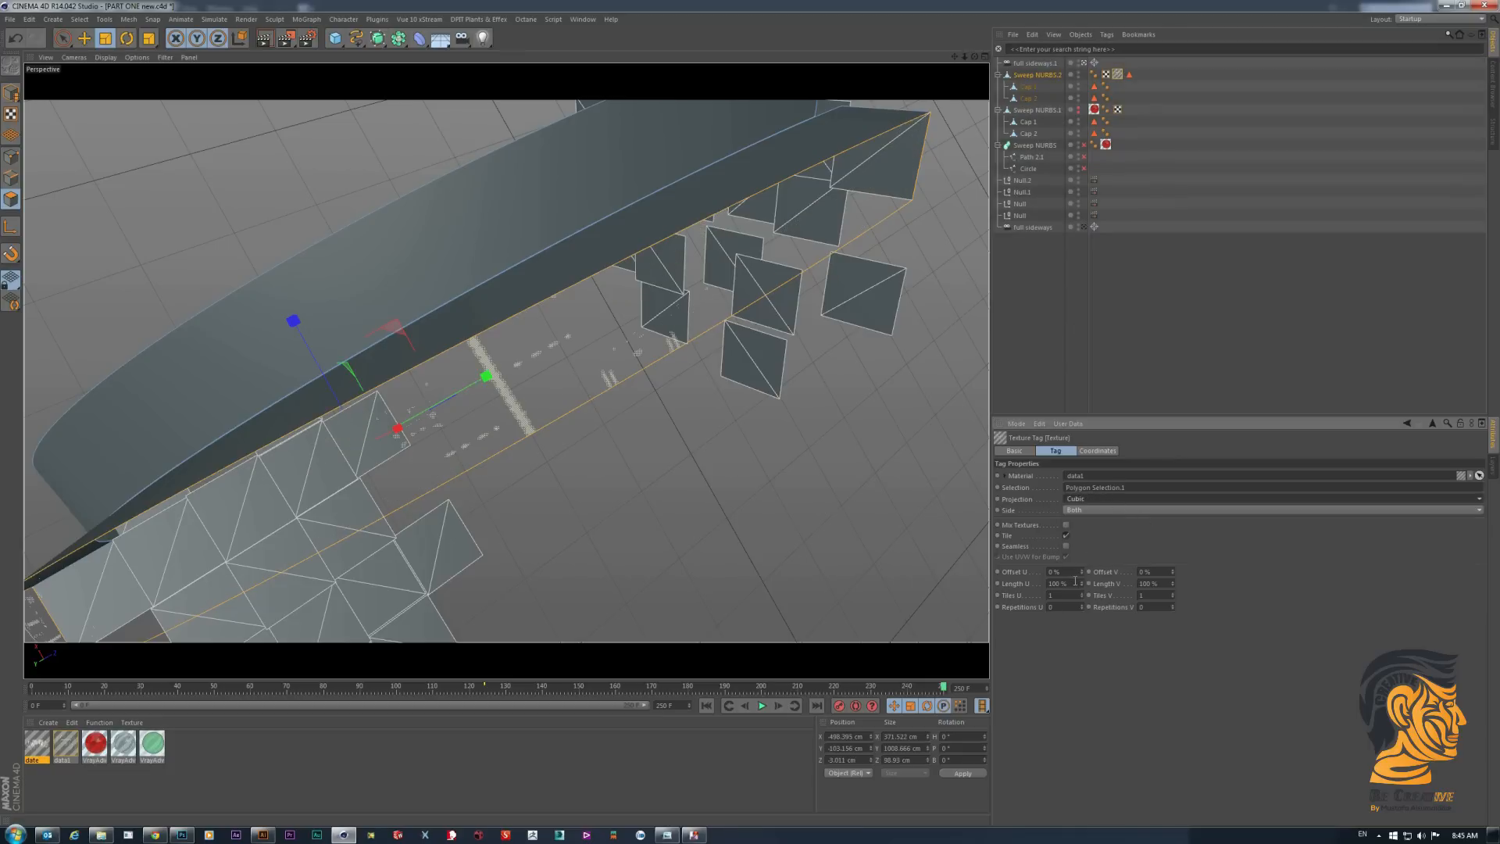
{"action": "left_click", "coordinate": [1065, 536]}
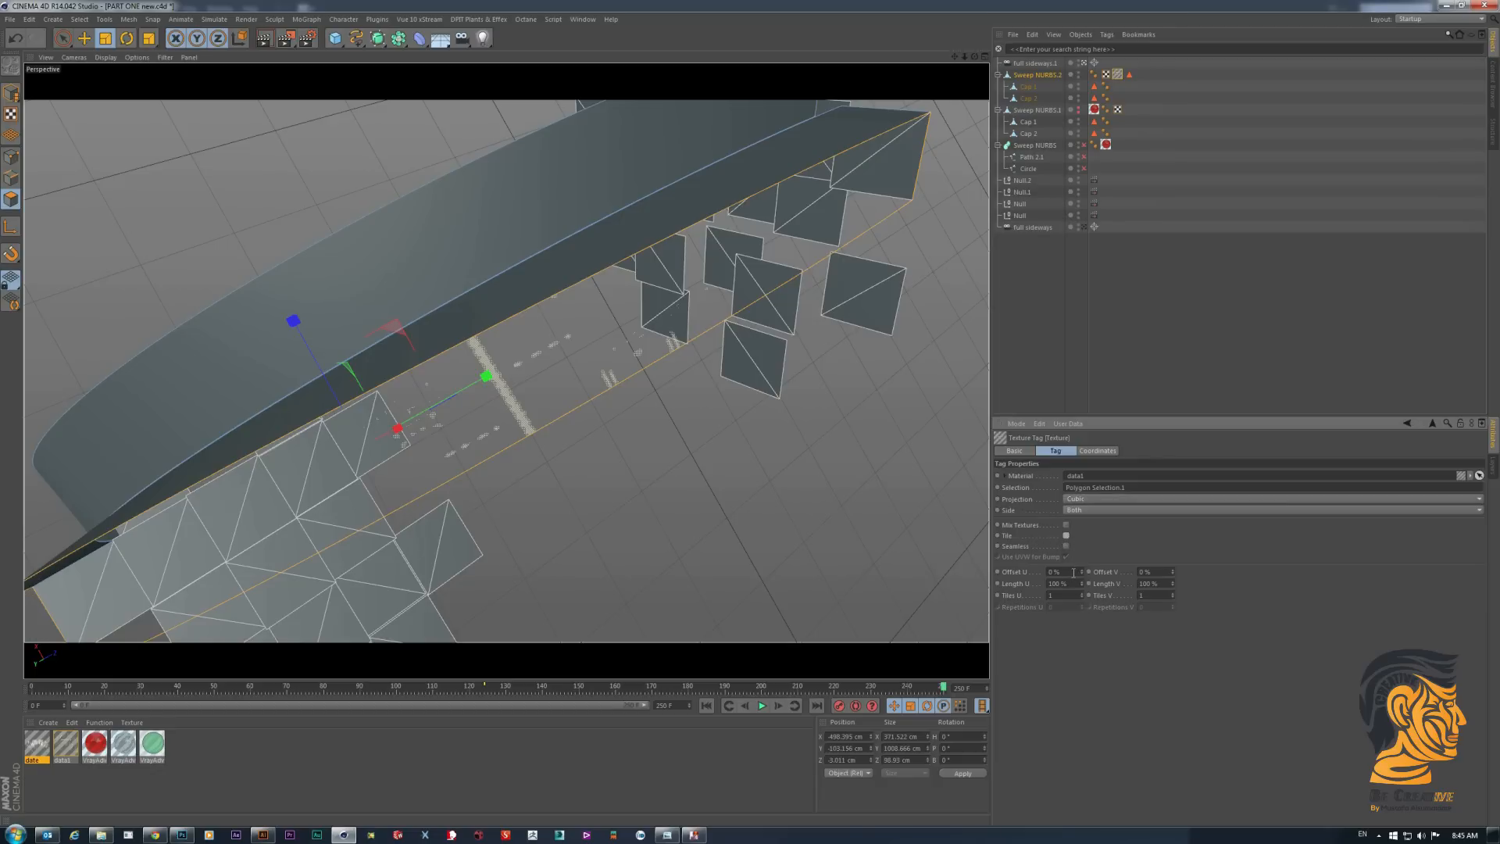
- Adjust the texture's placement to Offset U 47%, Offset V -28%, Length U 12% and Length V 86%
{"action": "left_click_drag", "start_coordinate": [1083, 573], "coordinate": [1041, 588]}
{"action": "type", "text": "42"}
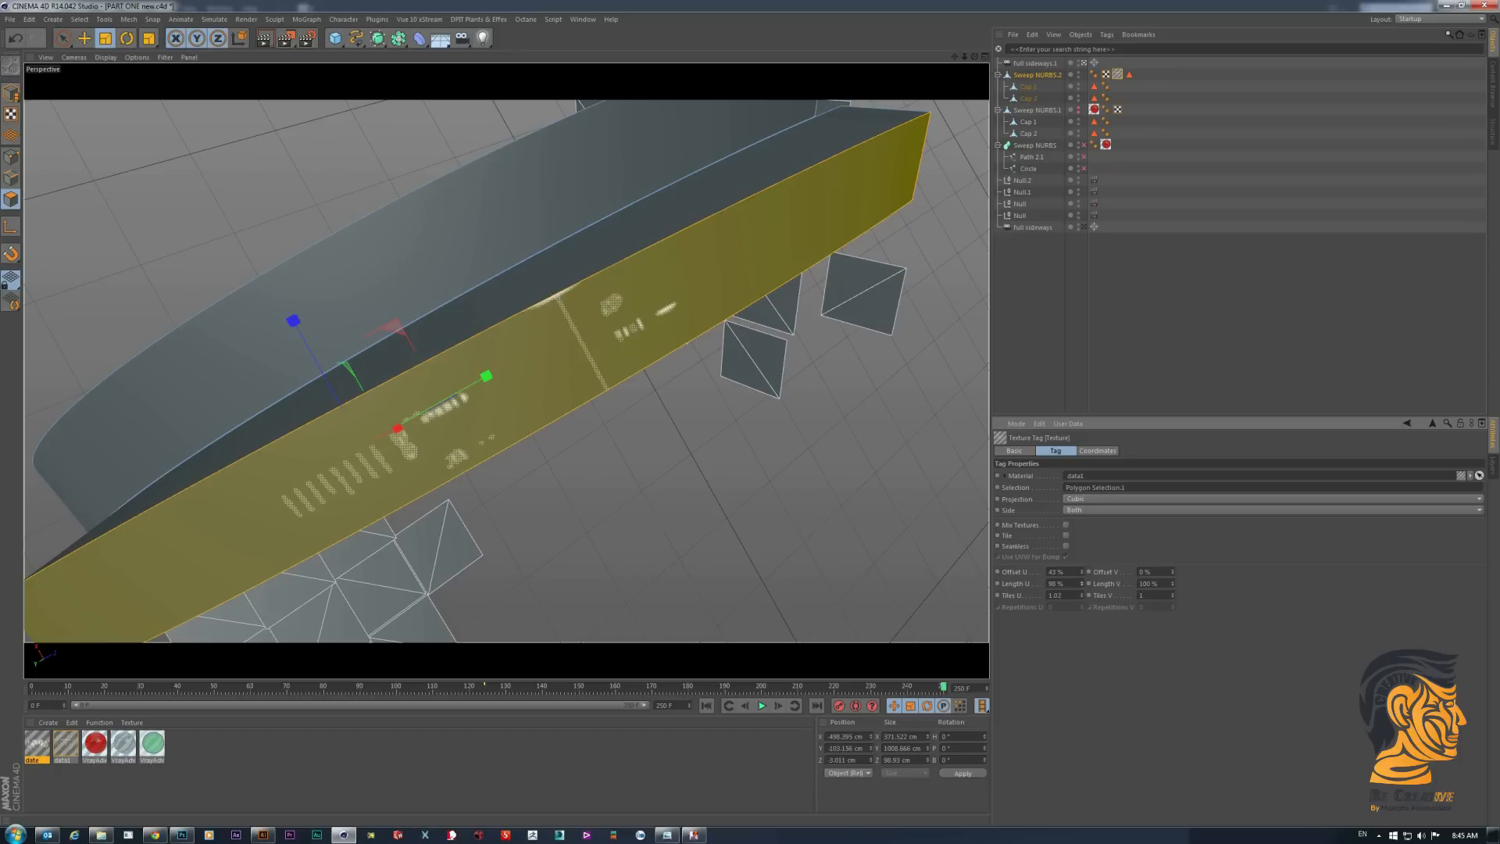
{"action": "key", "text": "Return"}
{"action": "left_click_drag", "start_coordinate": [1082, 583], "coordinate": [1082, 605]}
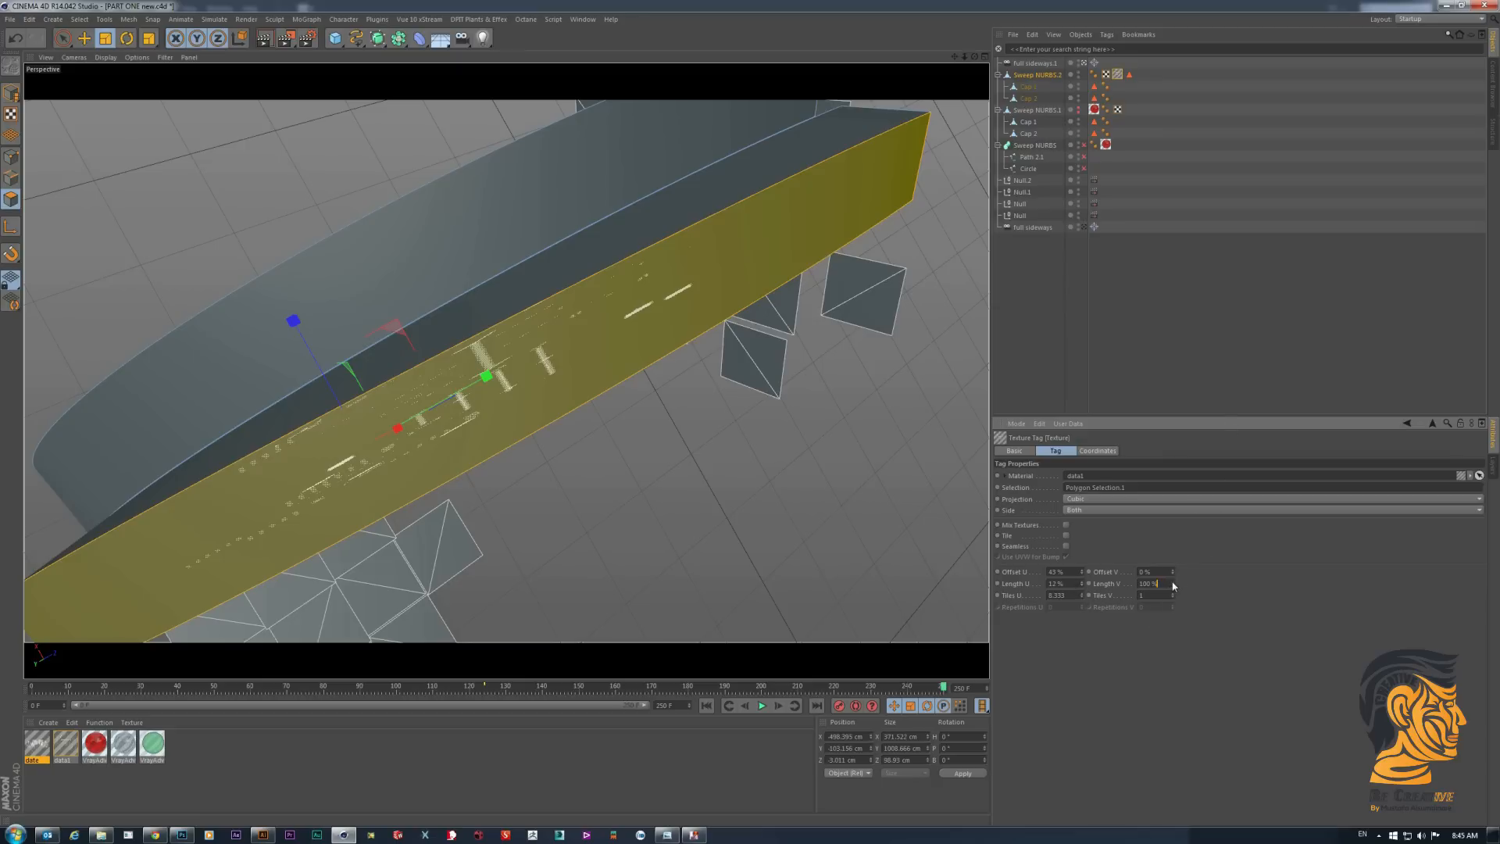
{"action": "left_click_drag", "start_coordinate": [1172, 584], "coordinate": [1083, 562]}
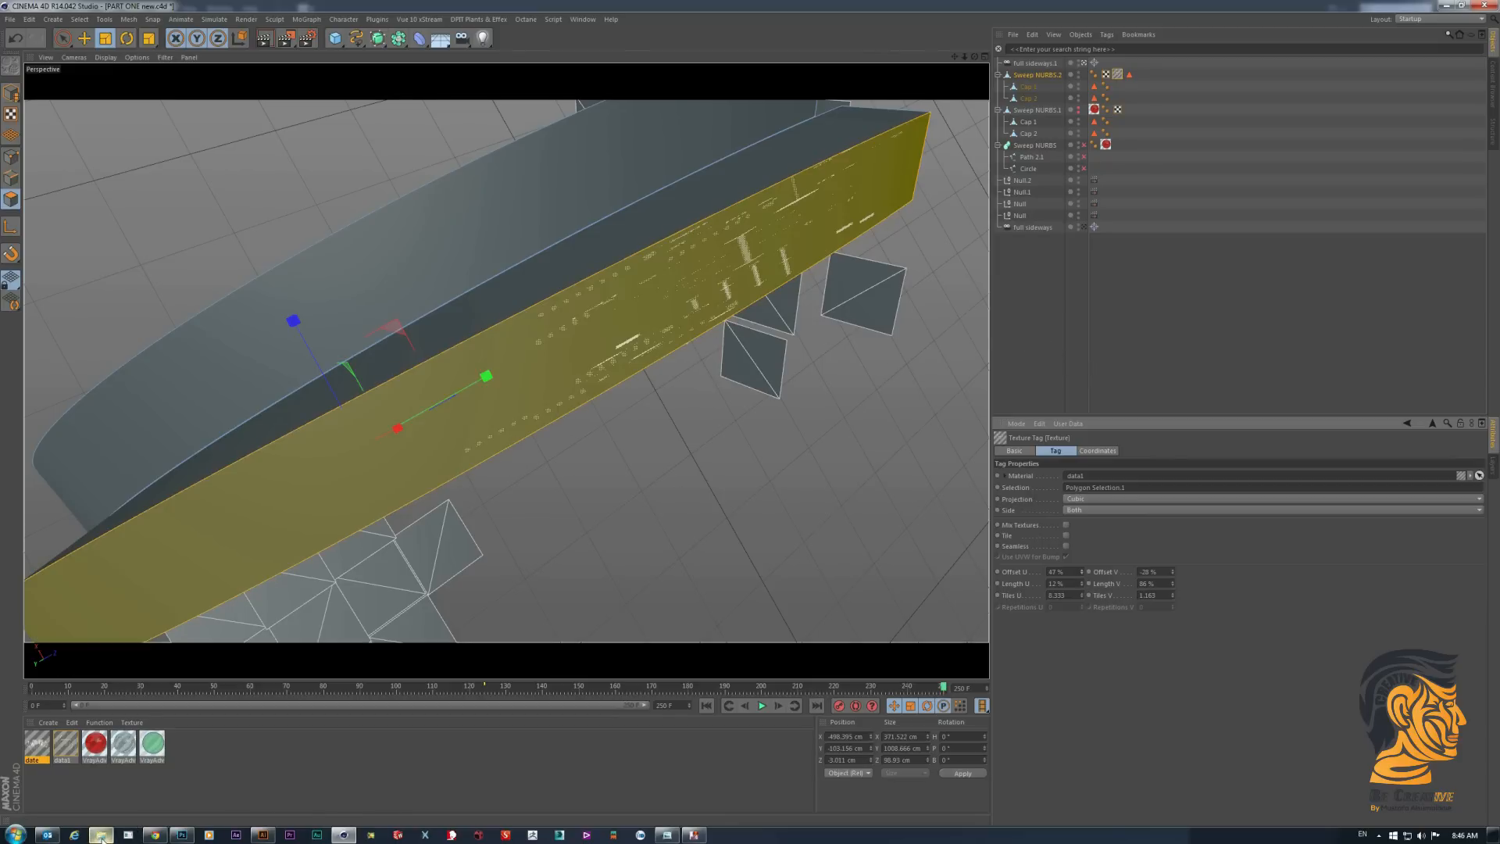
- Open data-01.jpg from the Data folder in Windows Photo Viewer and rotate it 90 degrees clockwise
{"action": "left_click", "coordinate": [101, 835]}
{"action": "double_click", "coordinate": [374, 156]}
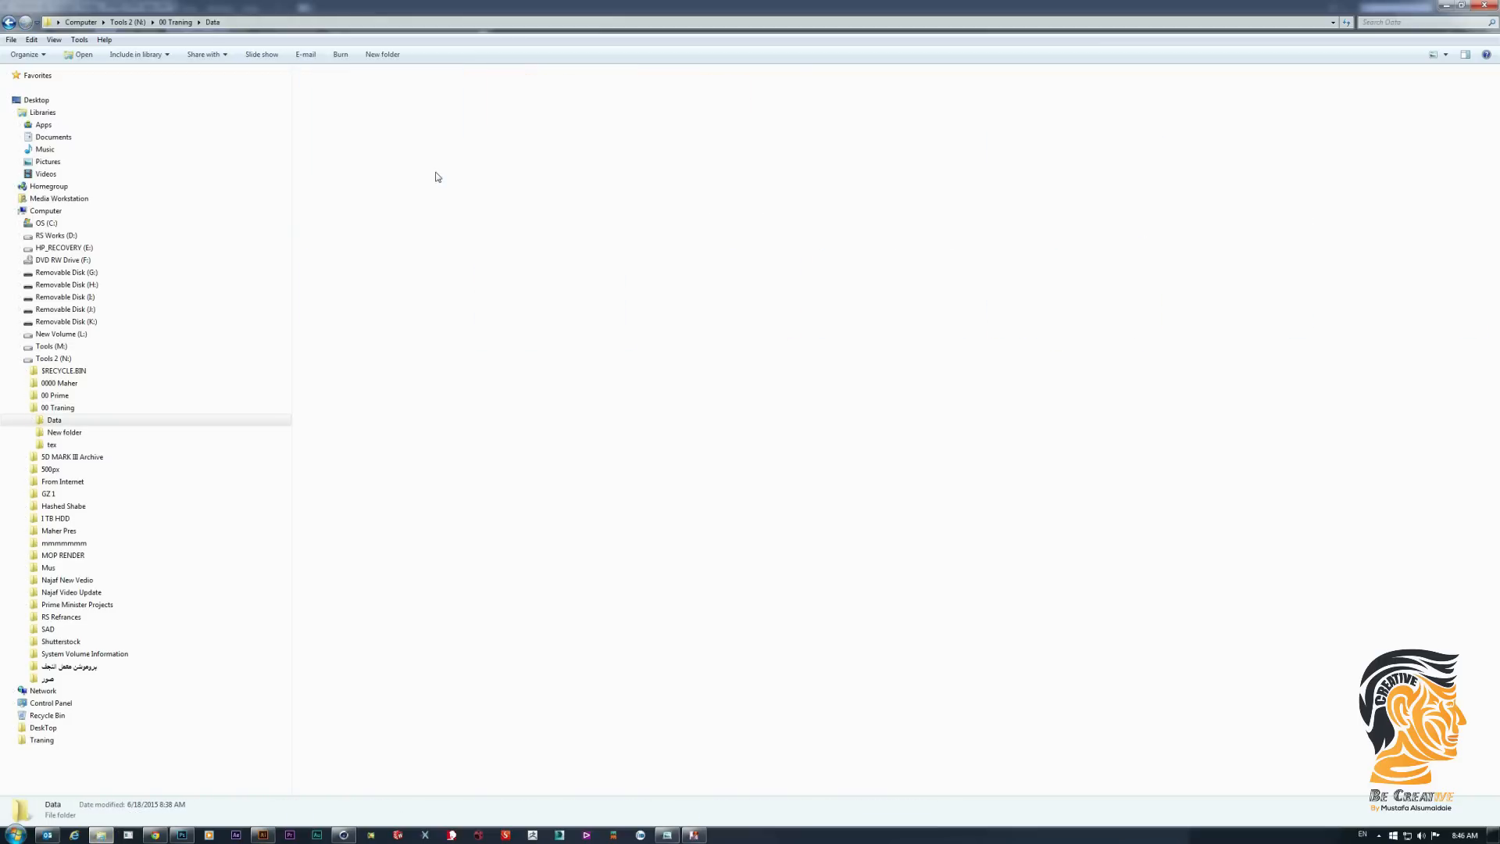
{"action": "left_click", "coordinate": [415, 124]}
{"action": "double_click", "coordinate": [416, 124]}
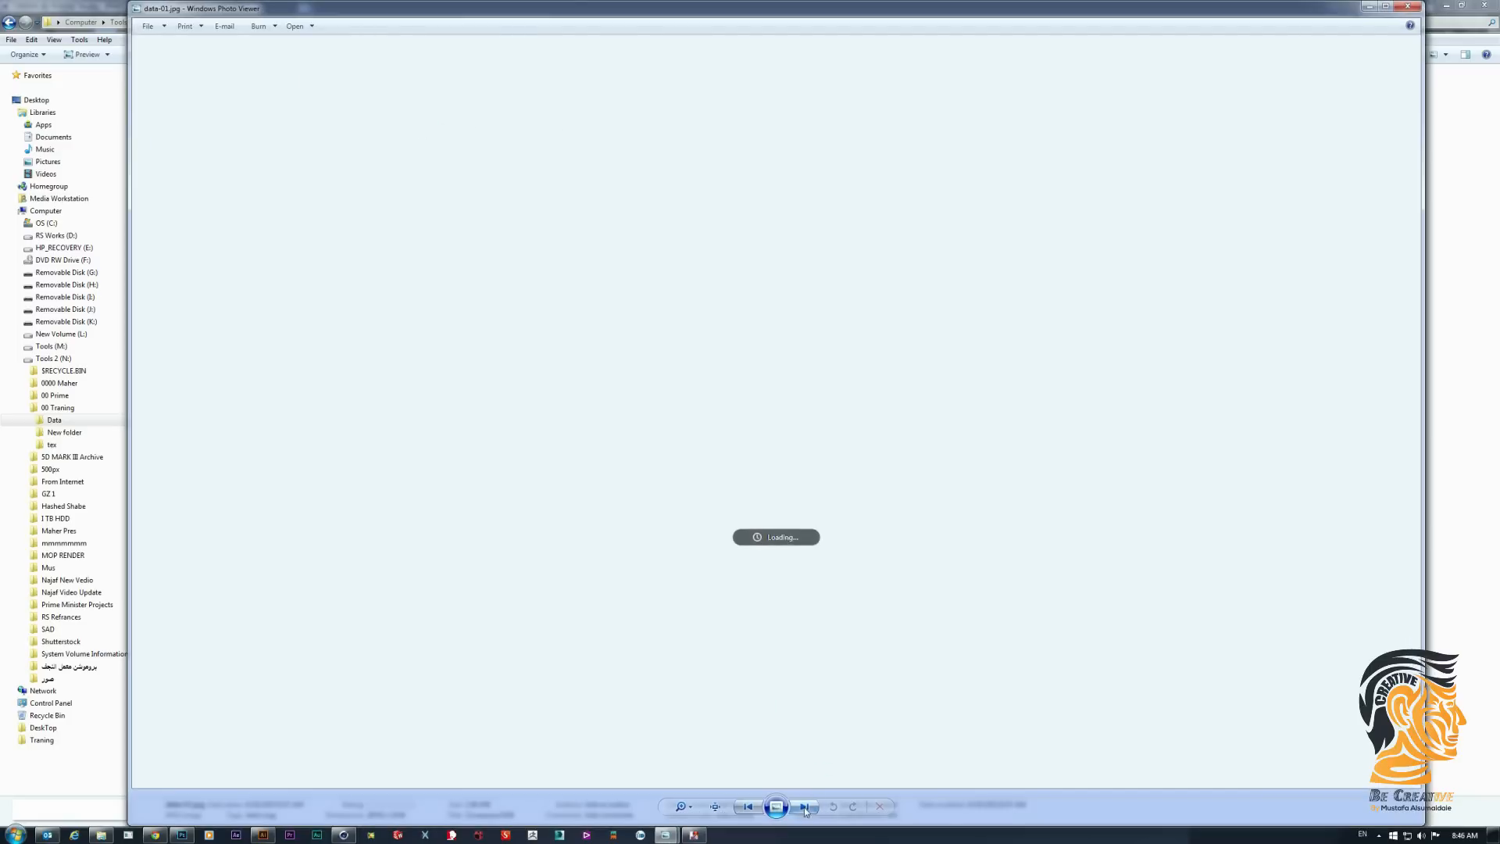
{"action": "left_click", "coordinate": [853, 808]}
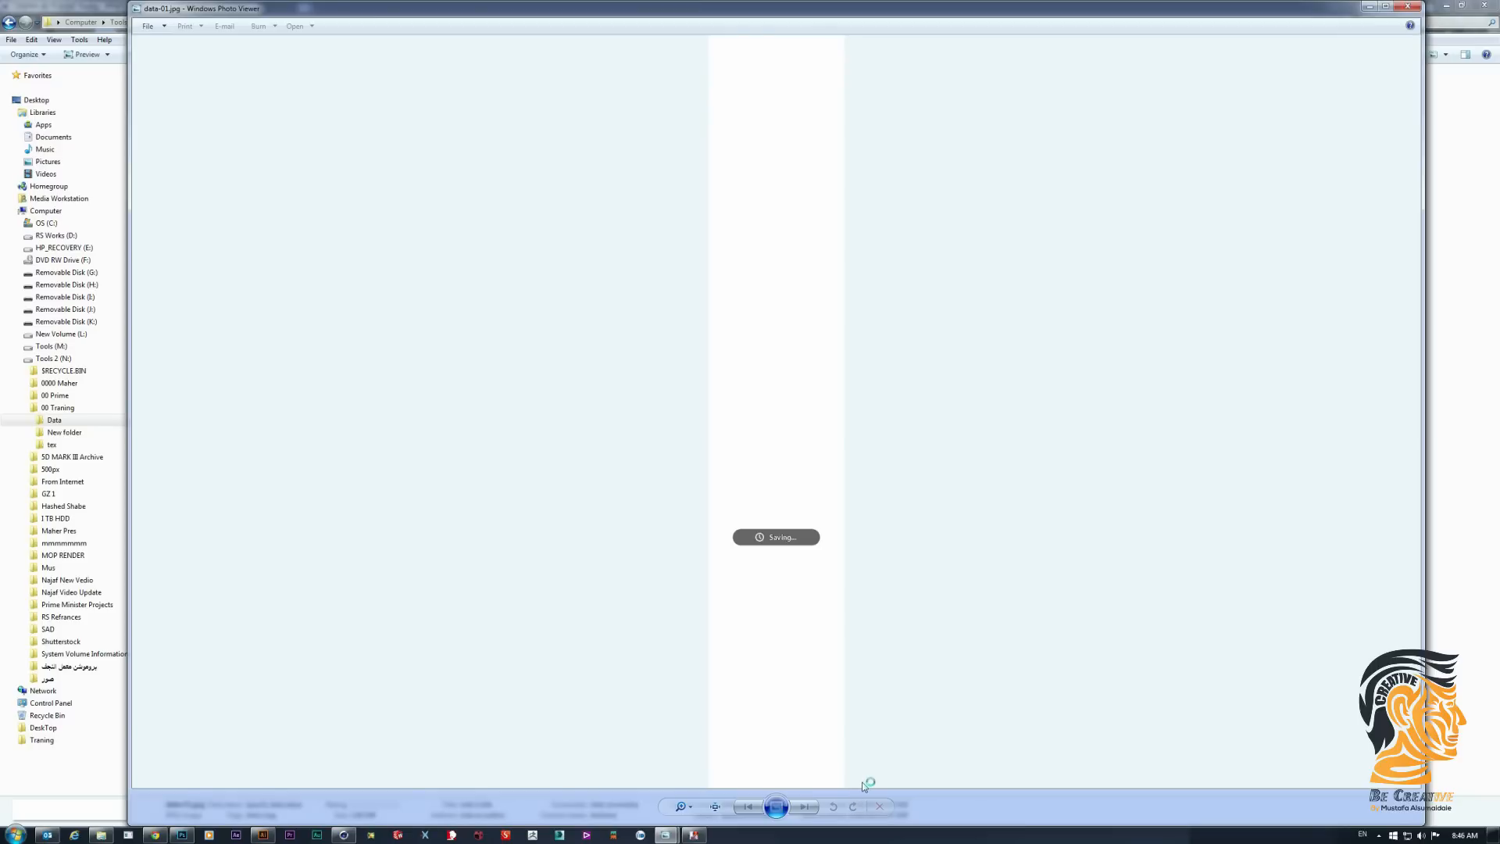
- Rotate data-02.jpg, dataA-01.jpg and dataA-02.jpg 90 degrees clockwise as well
{"action": "key", "text": "Right"}
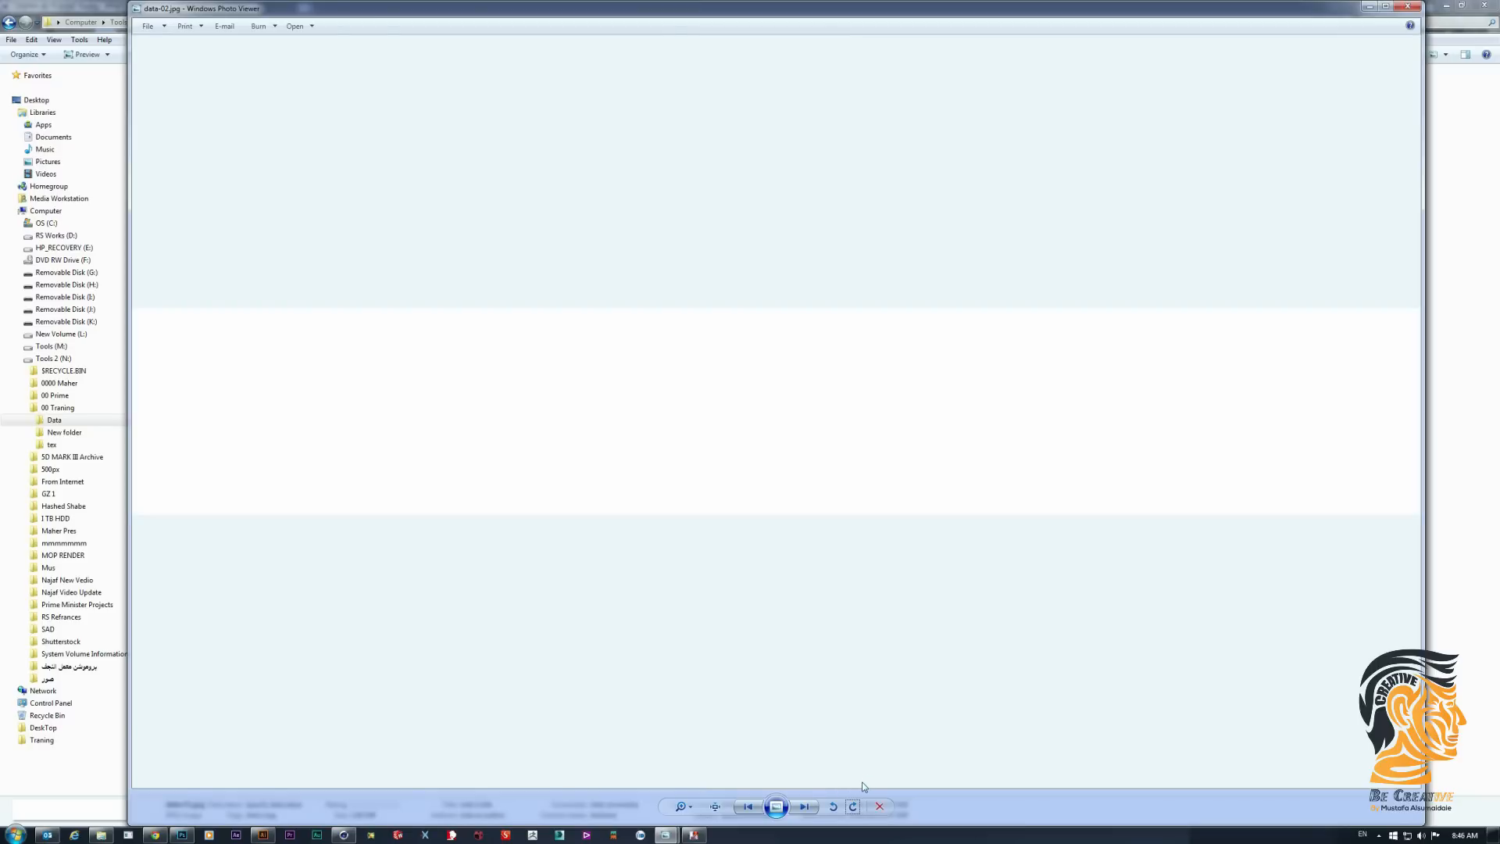
{"action": "left_click", "coordinate": [854, 807]}
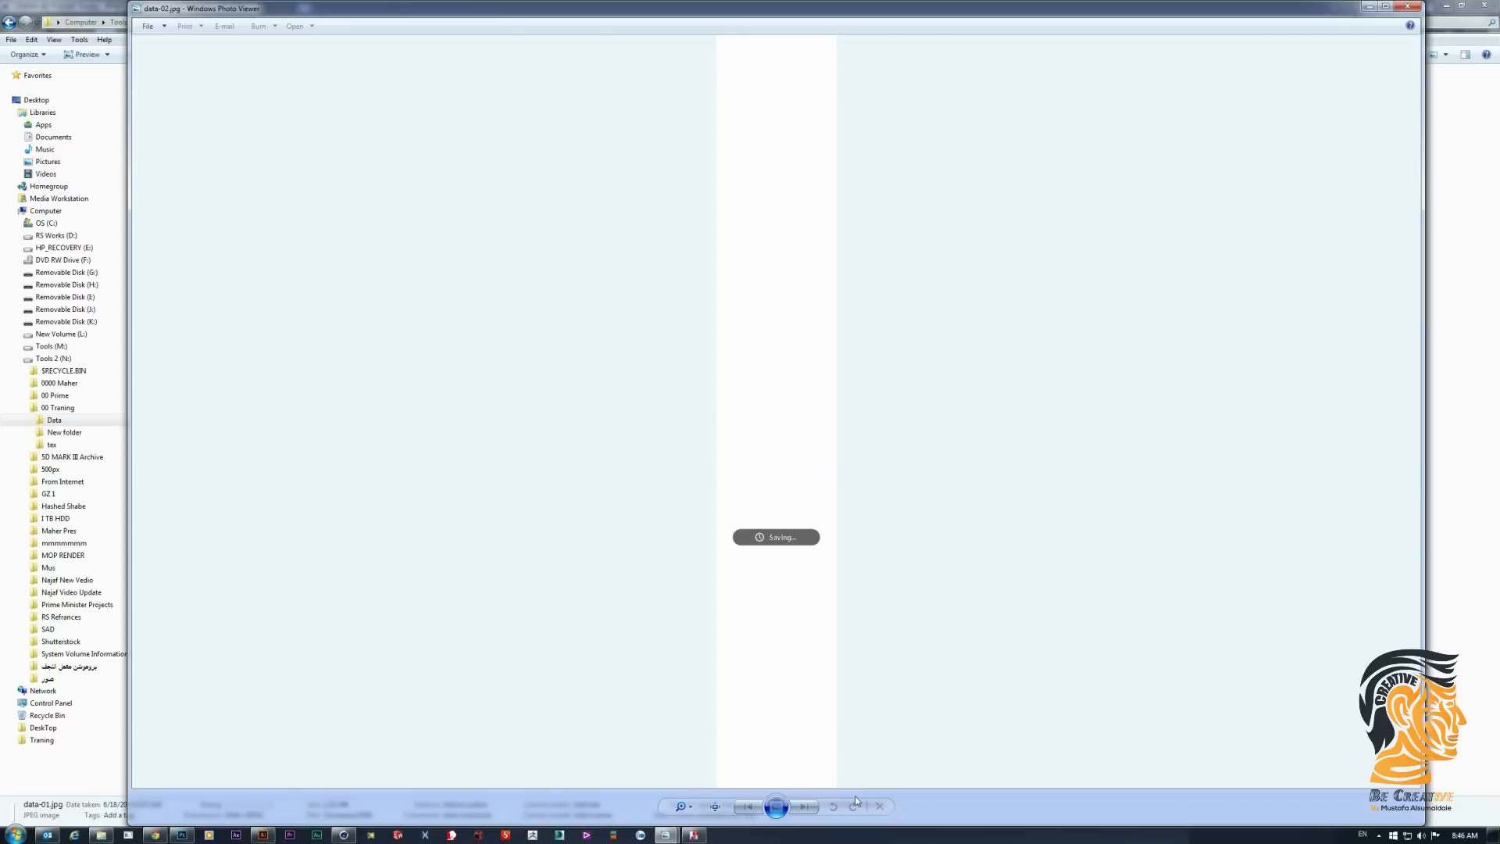
{"action": "key", "text": "Right"}
{"action": "left_click", "coordinate": [854, 807]}
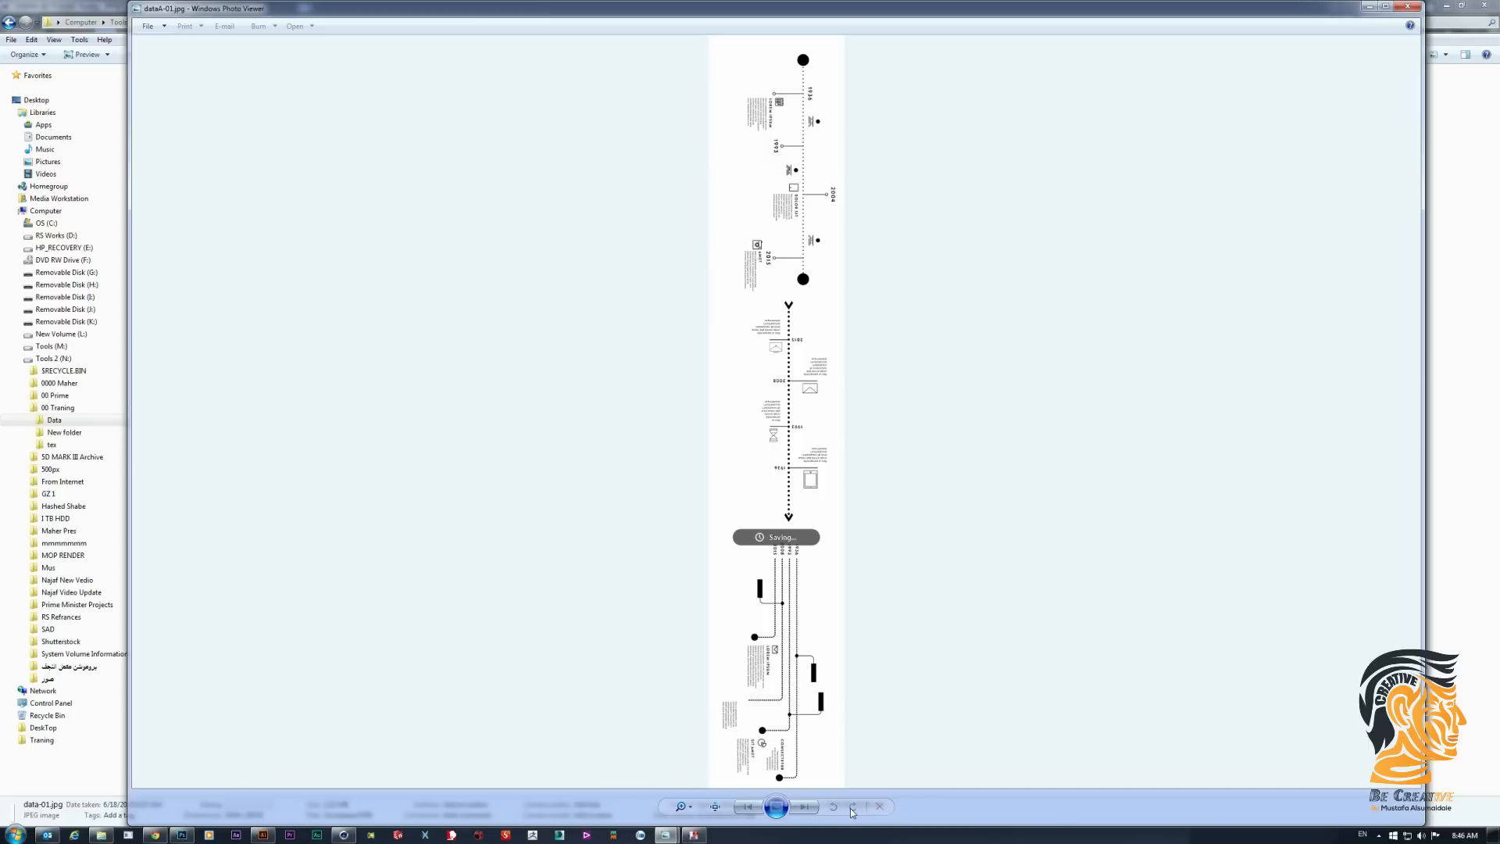
{"action": "left_click", "coordinate": [852, 806]}
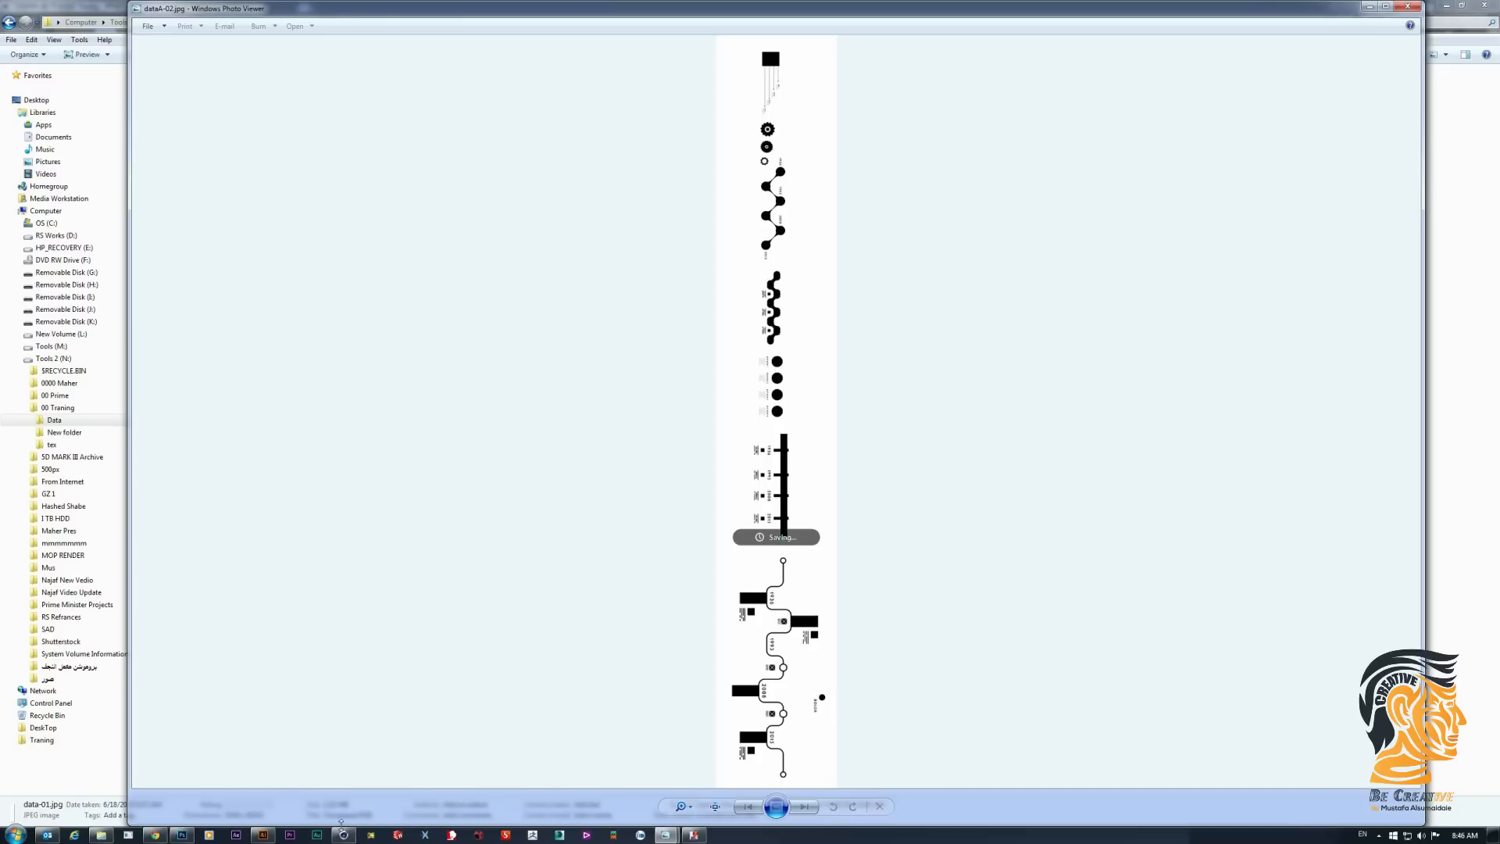
- Switch to Cinema 4D and open the data1 material for editing
{"action": "mouse_move", "coordinate": [349, 837]}
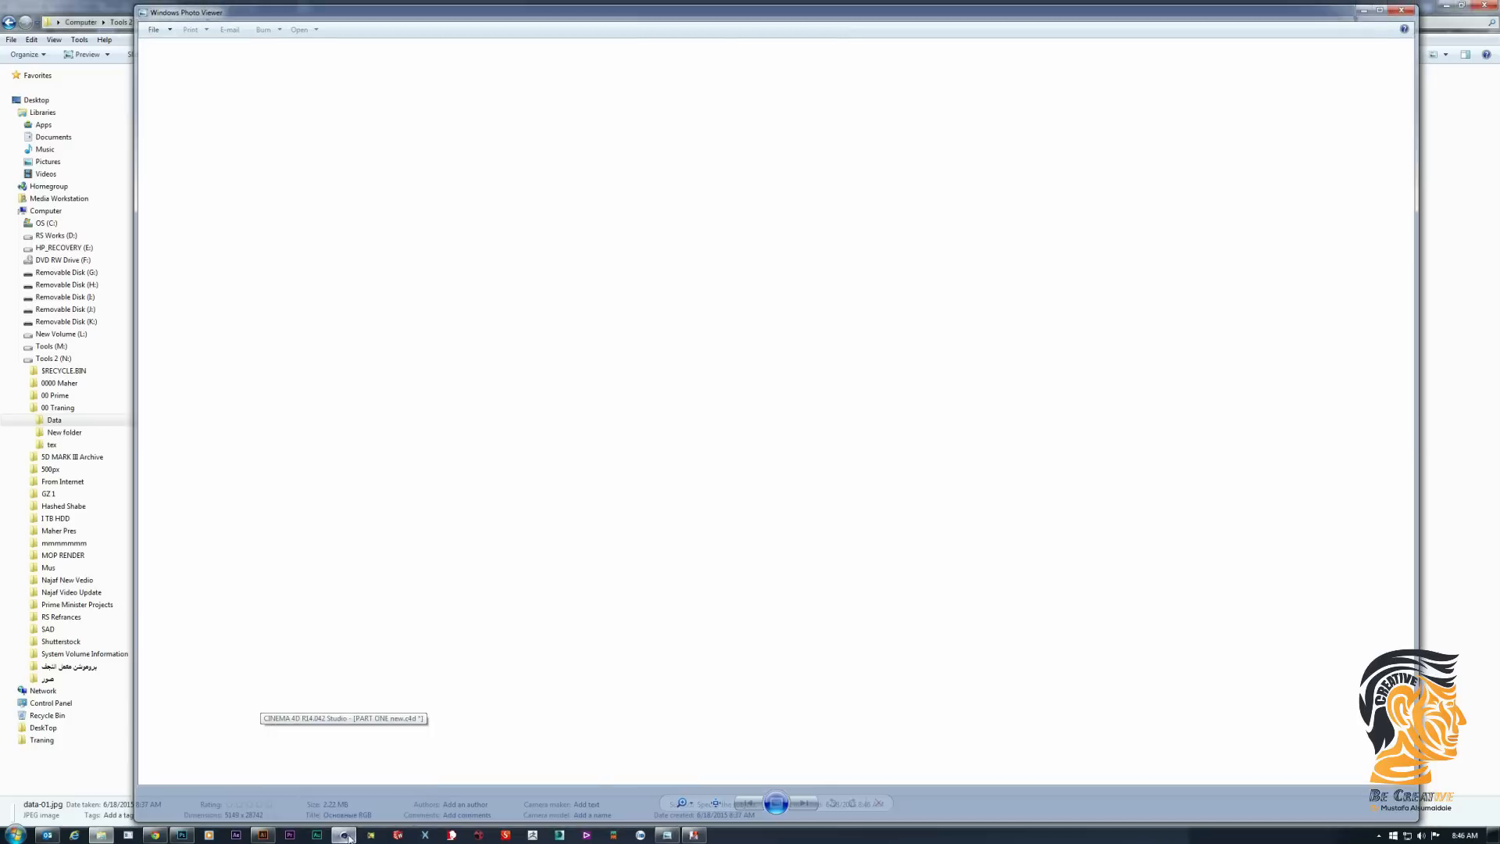
{"action": "left_click", "coordinate": [349, 838]}
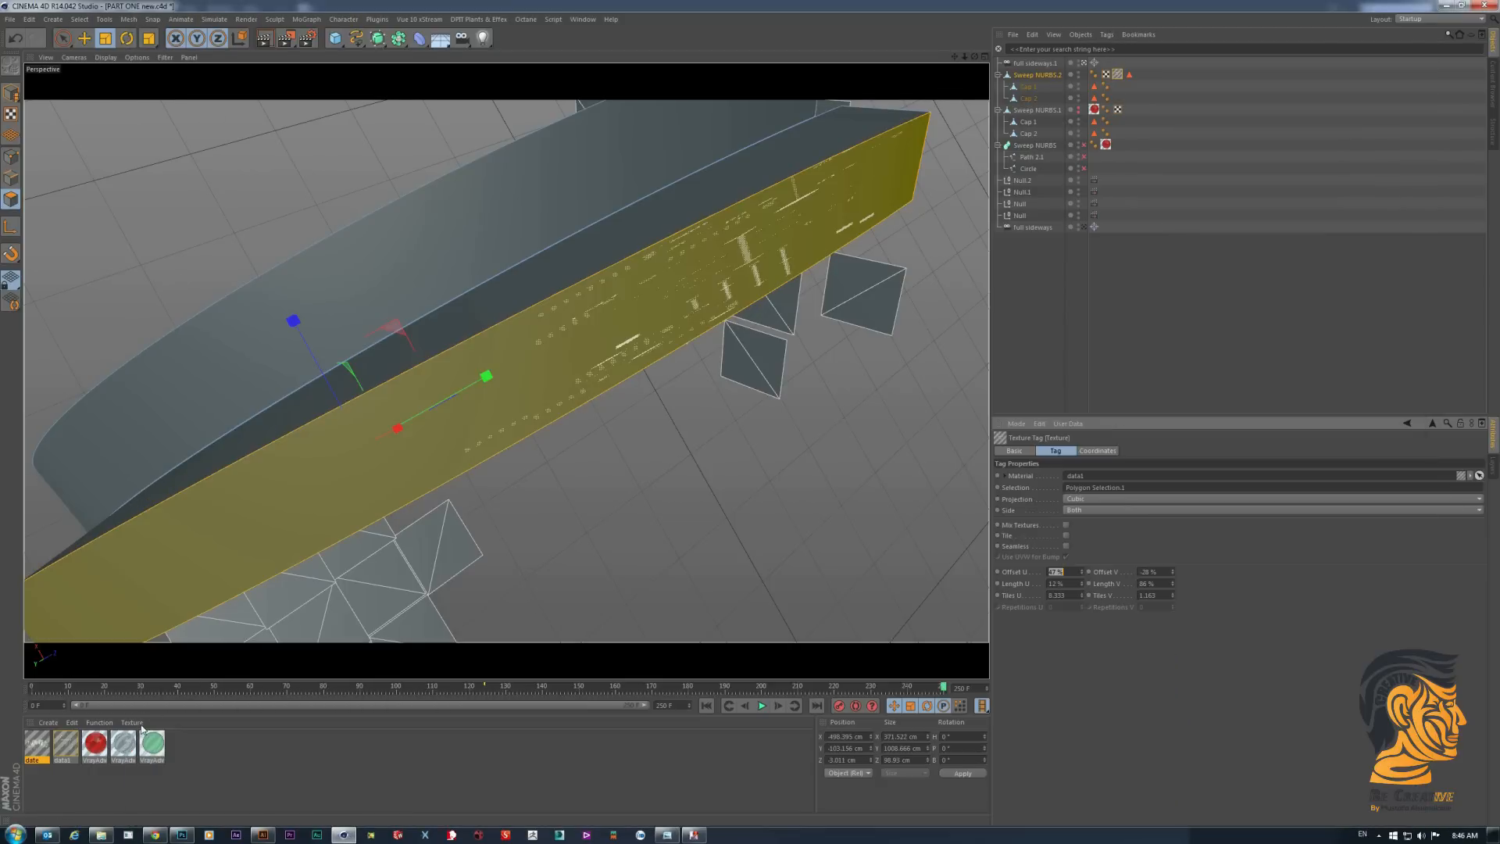
{"action": "double_click", "coordinate": [61, 747]}
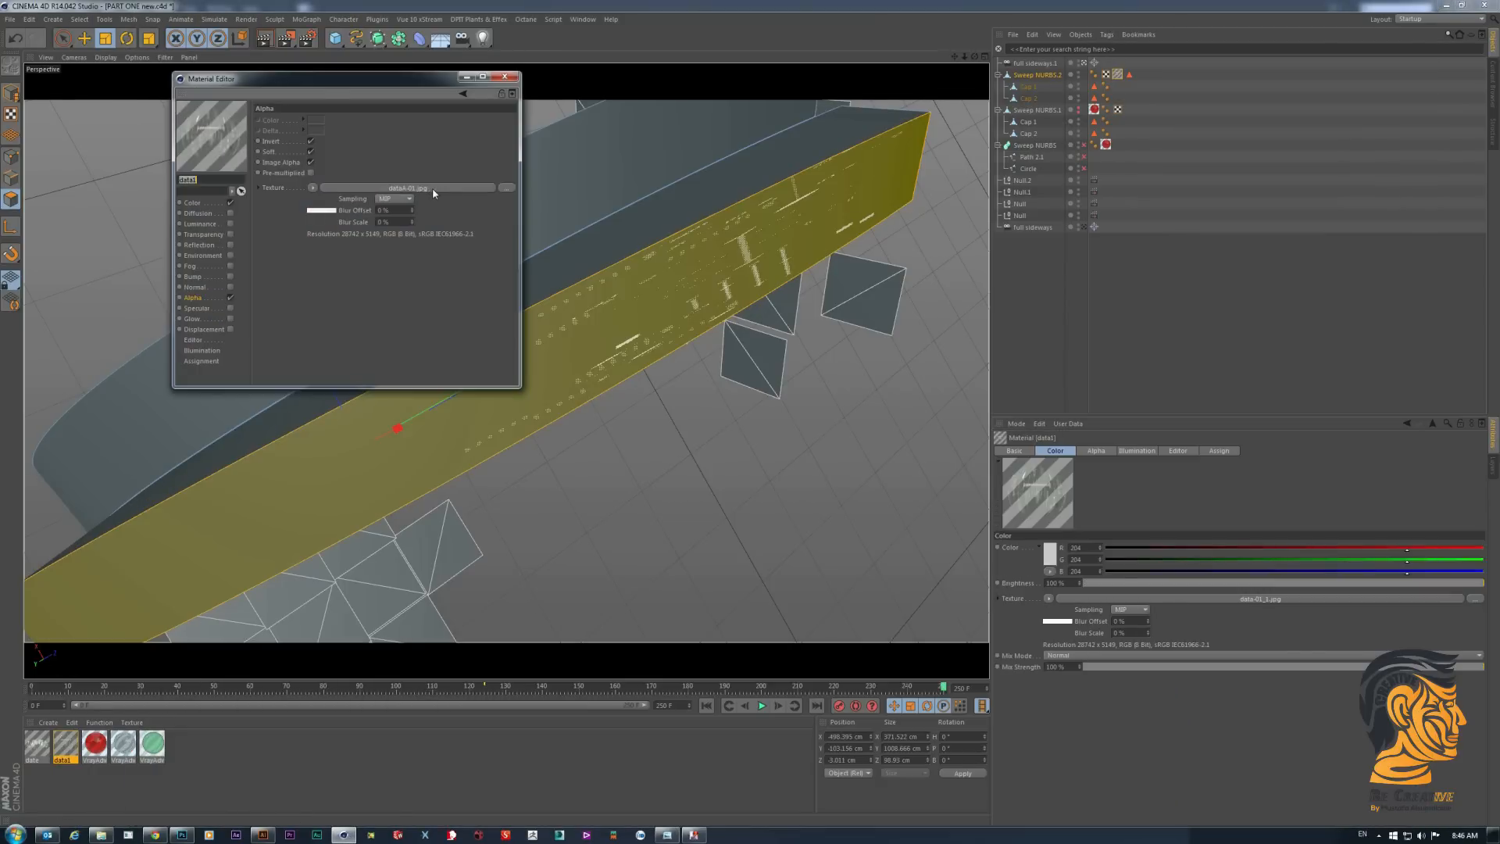
- Load data-01.jpg from the Data folder as the data1 material's alpha texture, copying it to the project location
{"action": "left_click", "coordinate": [433, 188]}
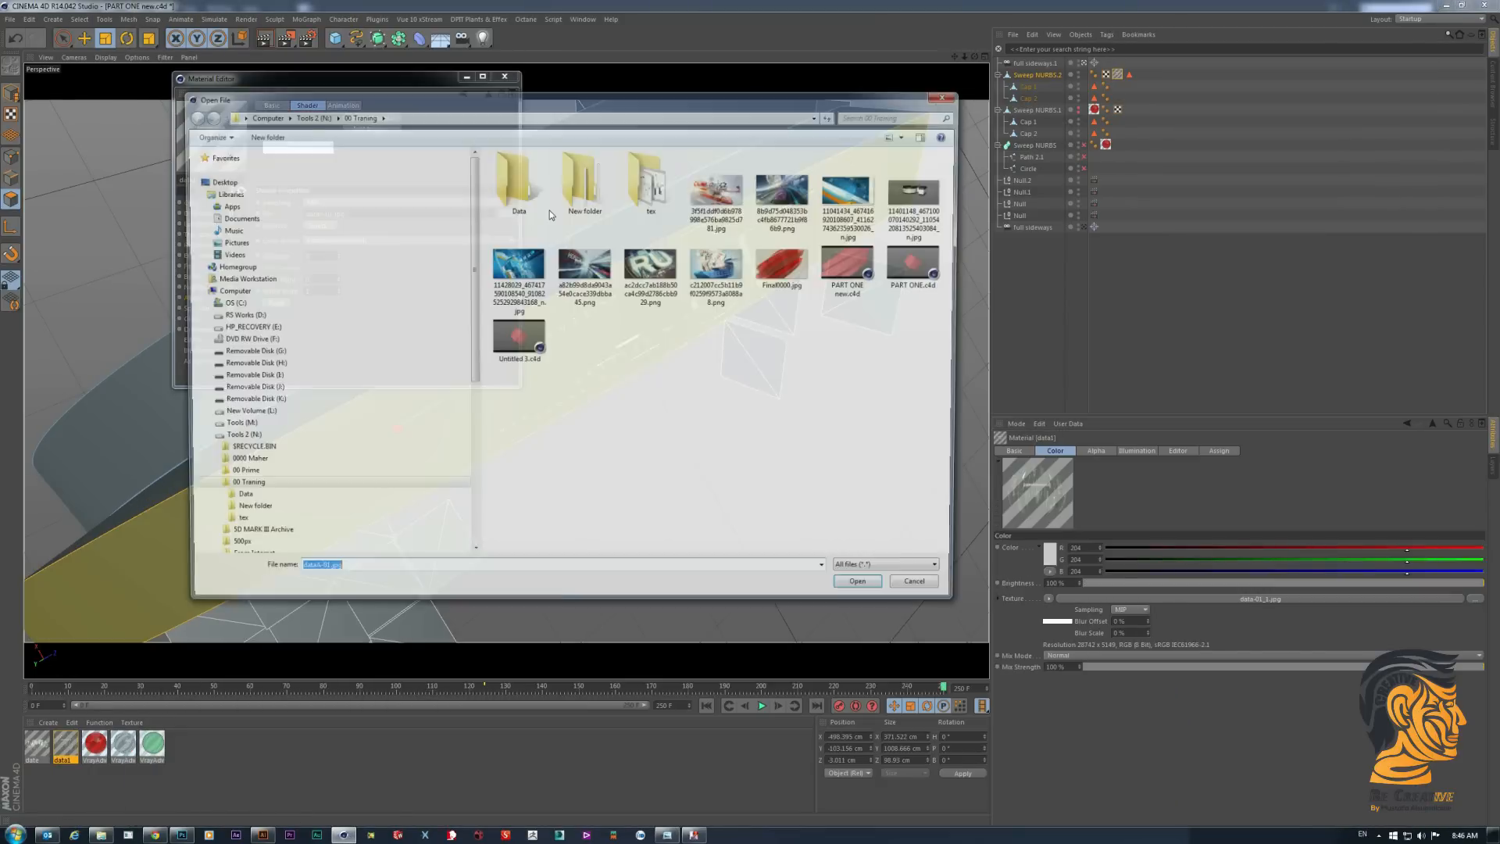
{"action": "double_click", "coordinate": [519, 184]}
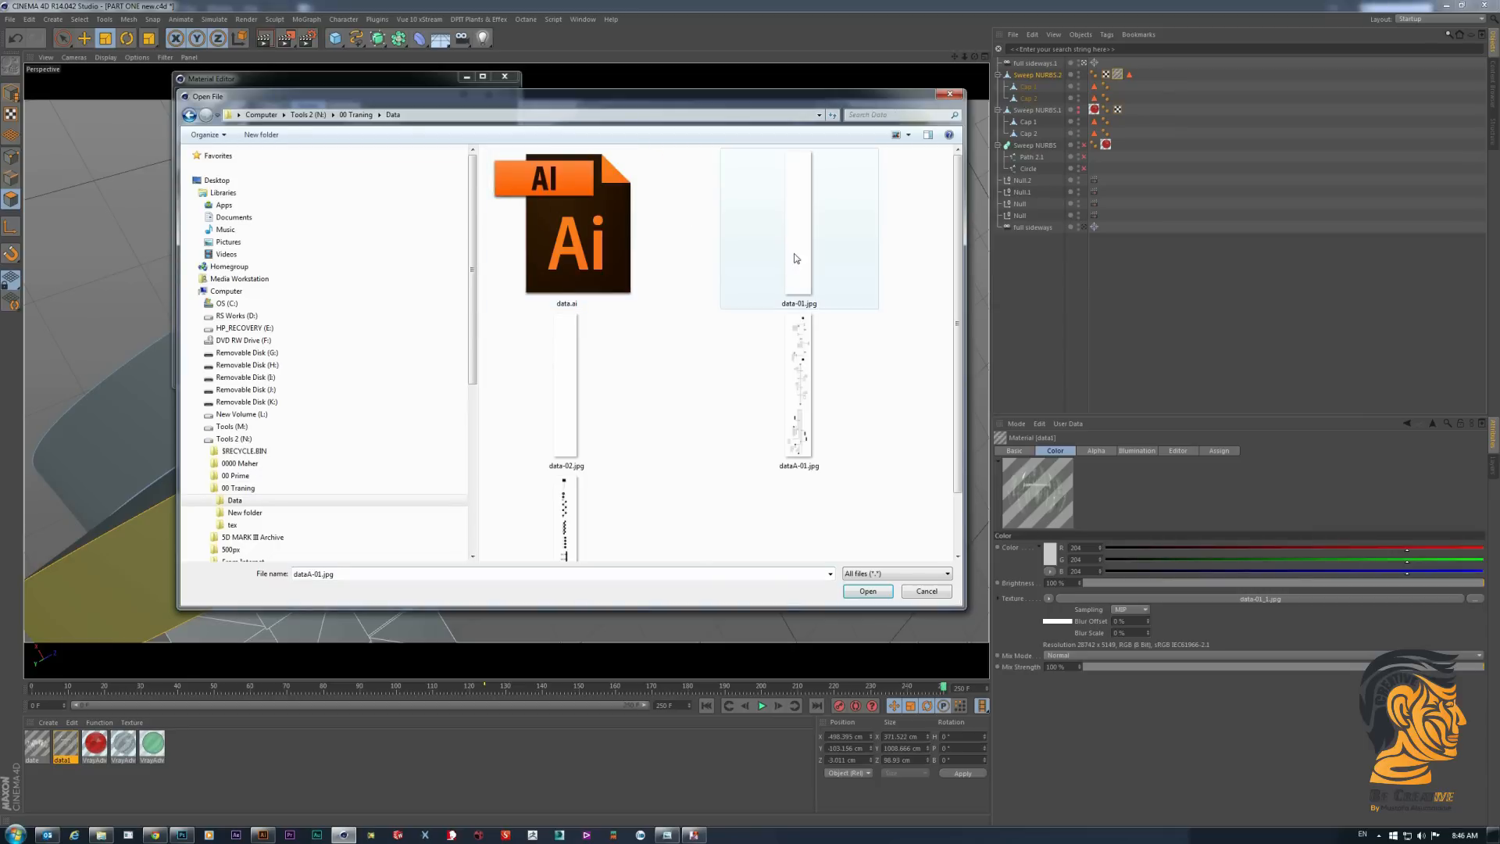
{"action": "left_click", "coordinate": [796, 259]}
{"action": "double_click", "coordinate": [797, 259]}
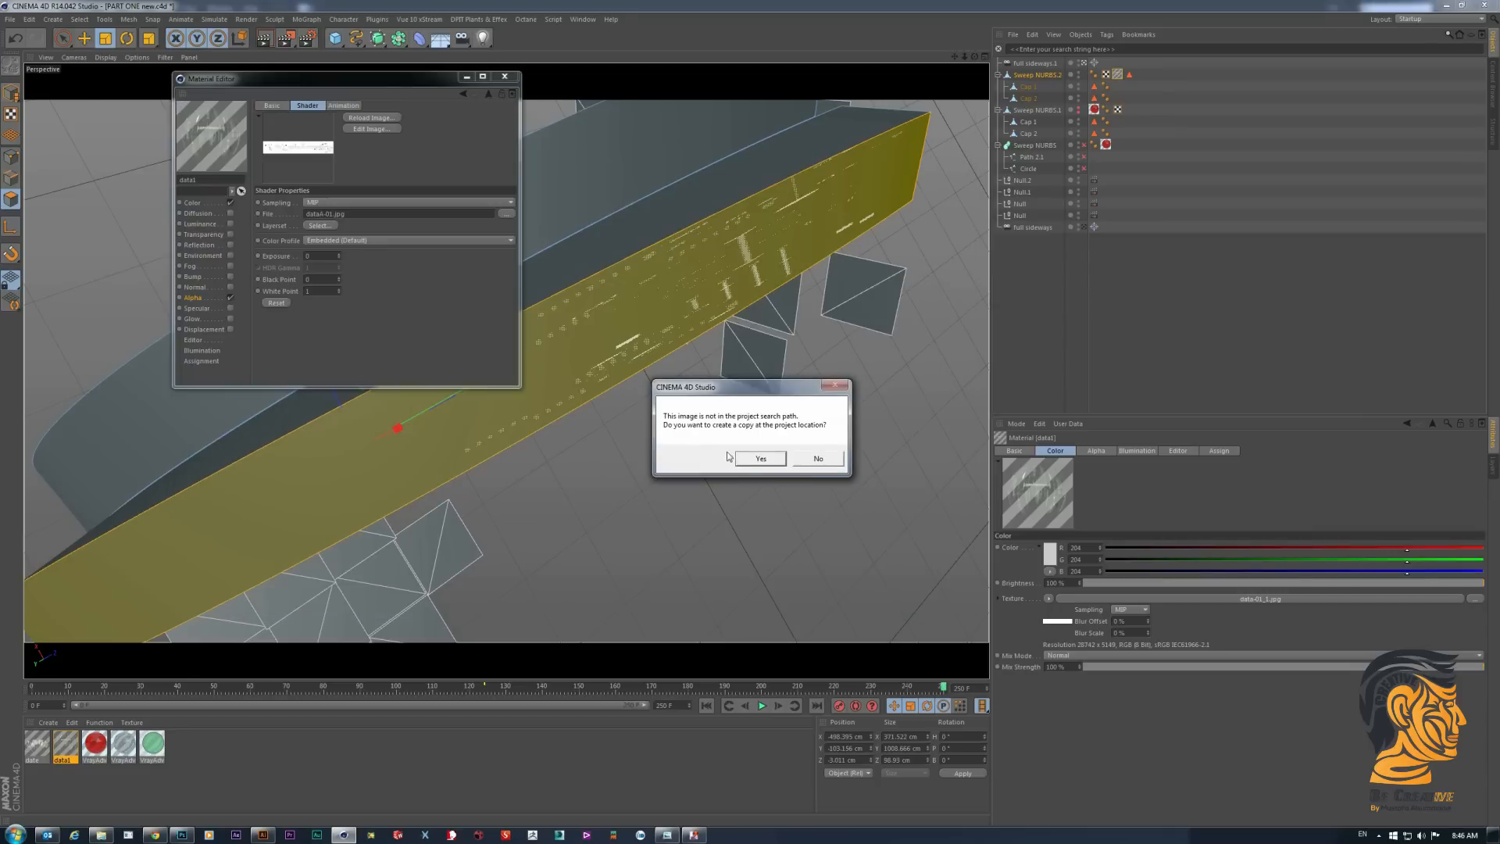
{"action": "left_click", "coordinate": [746, 459]}
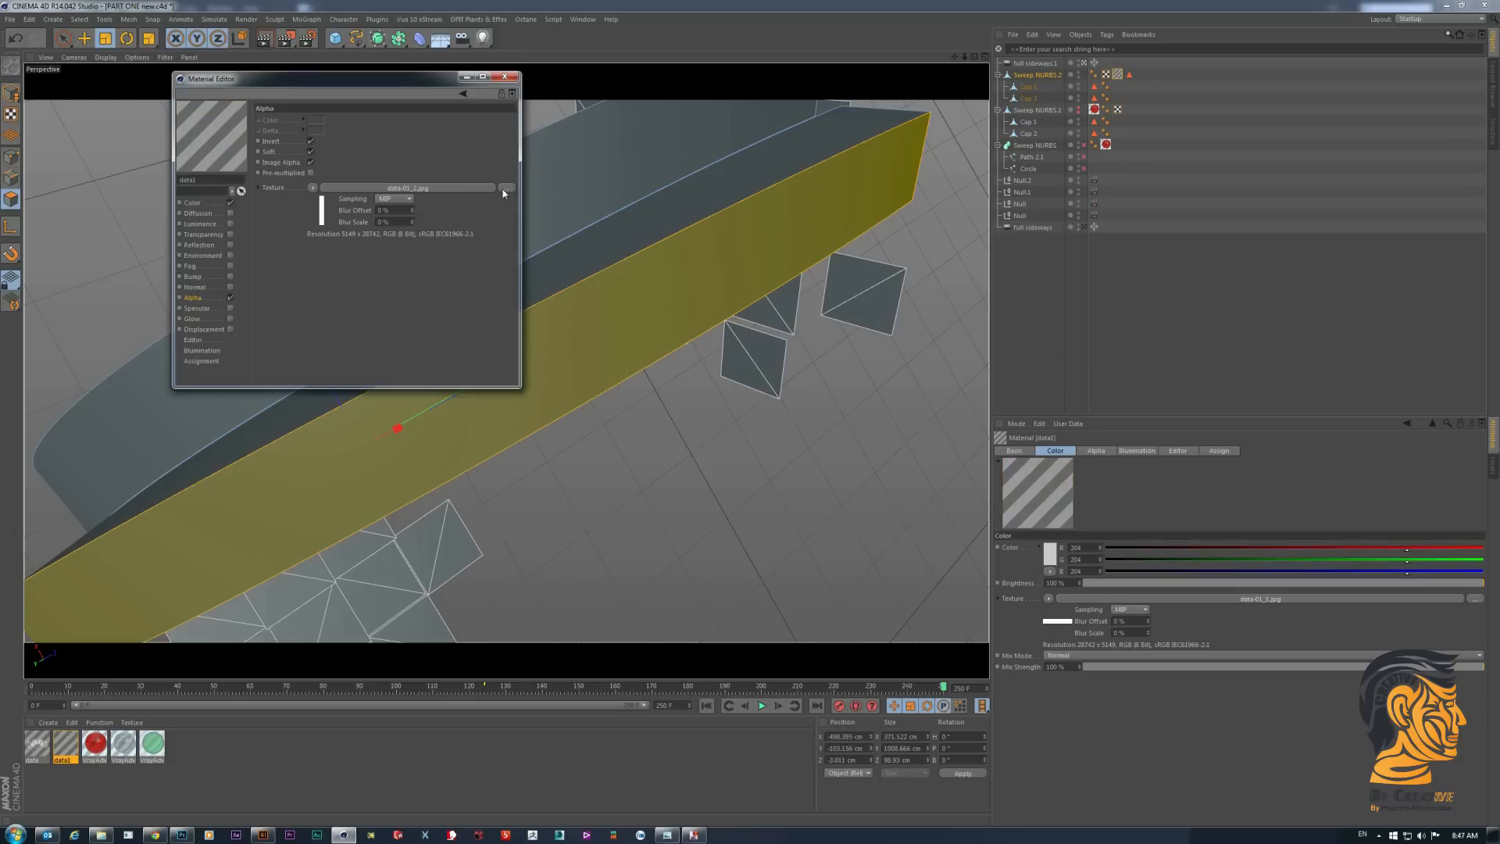
- Load the rotated dataA-01.jpg as the data1 material's alpha texture, with a copy at the project location
{"action": "left_click", "coordinate": [504, 190]}
{"action": "left_click", "coordinate": [810, 415]}
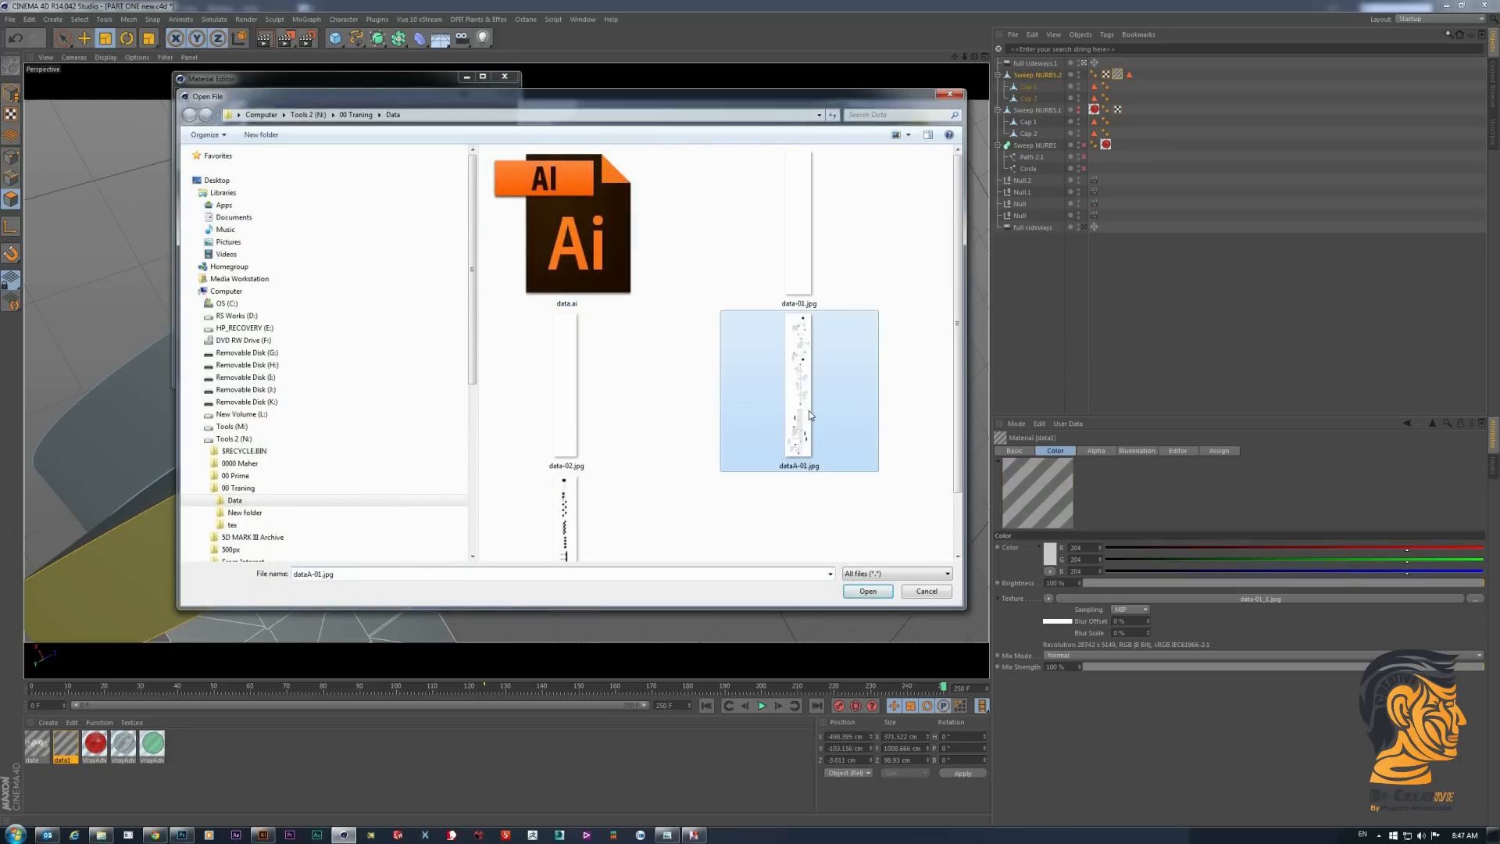
{"action": "double_click", "coordinate": [810, 415]}
{"action": "left_click", "coordinate": [735, 461]}
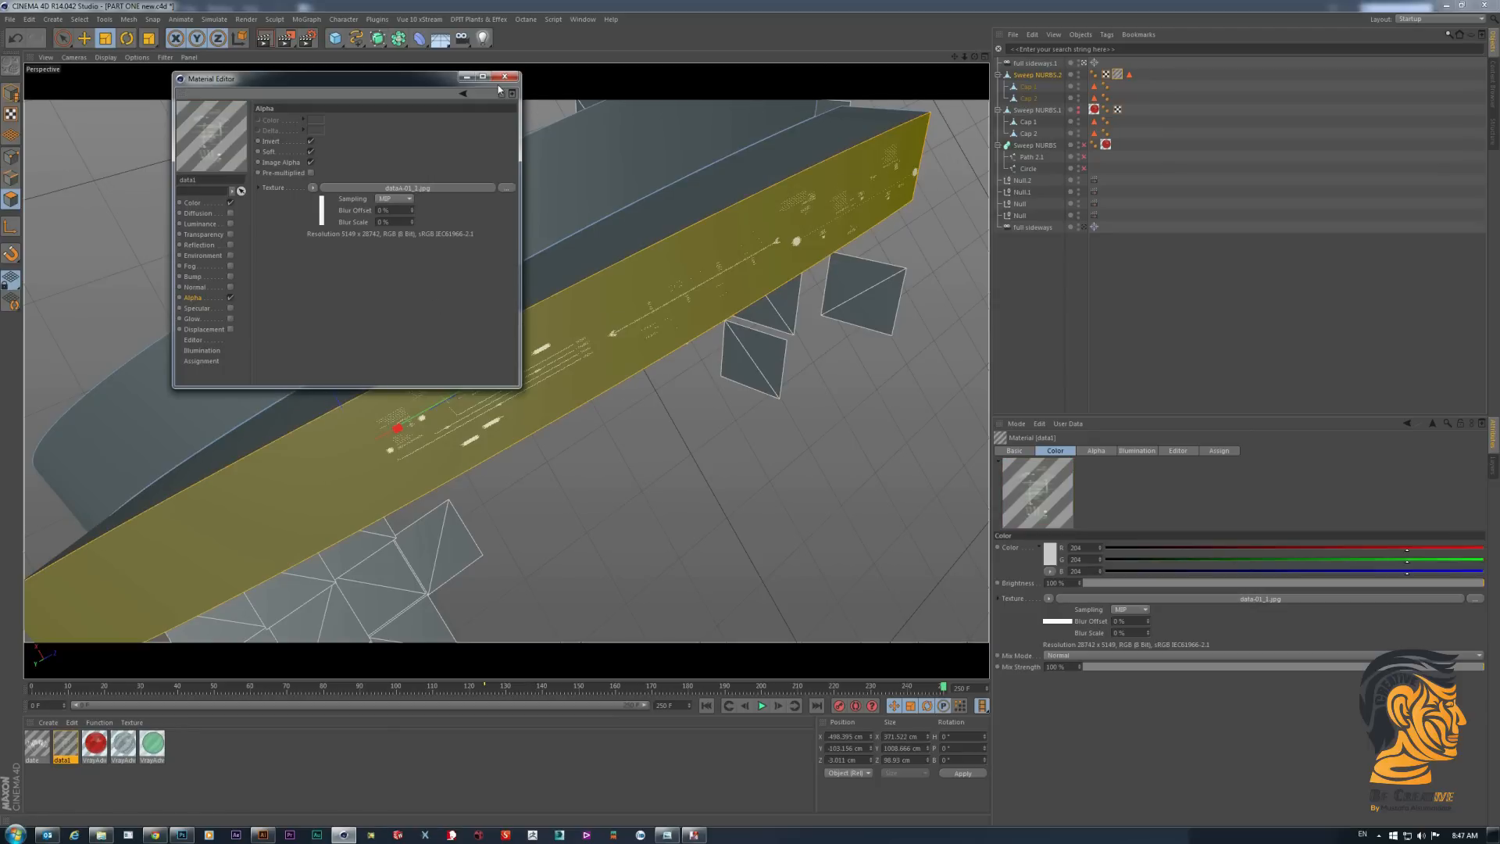
- Replace the date material's alpha texture with the rotated dataA-02.jpg, copying it to the project location
{"action": "left_click", "coordinate": [39, 756]}
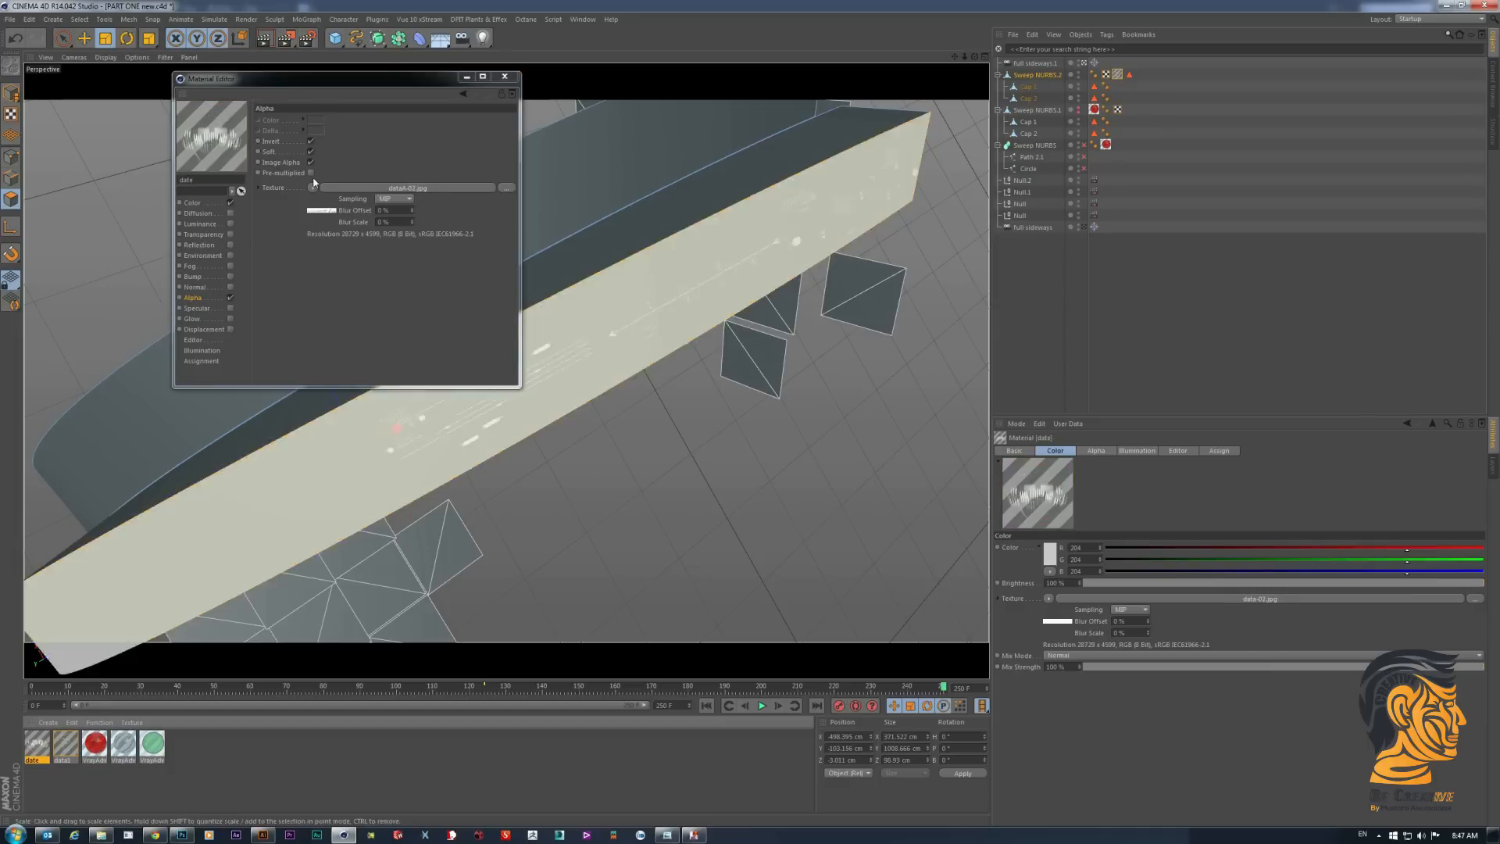
{"action": "left_click", "coordinate": [505, 187]}
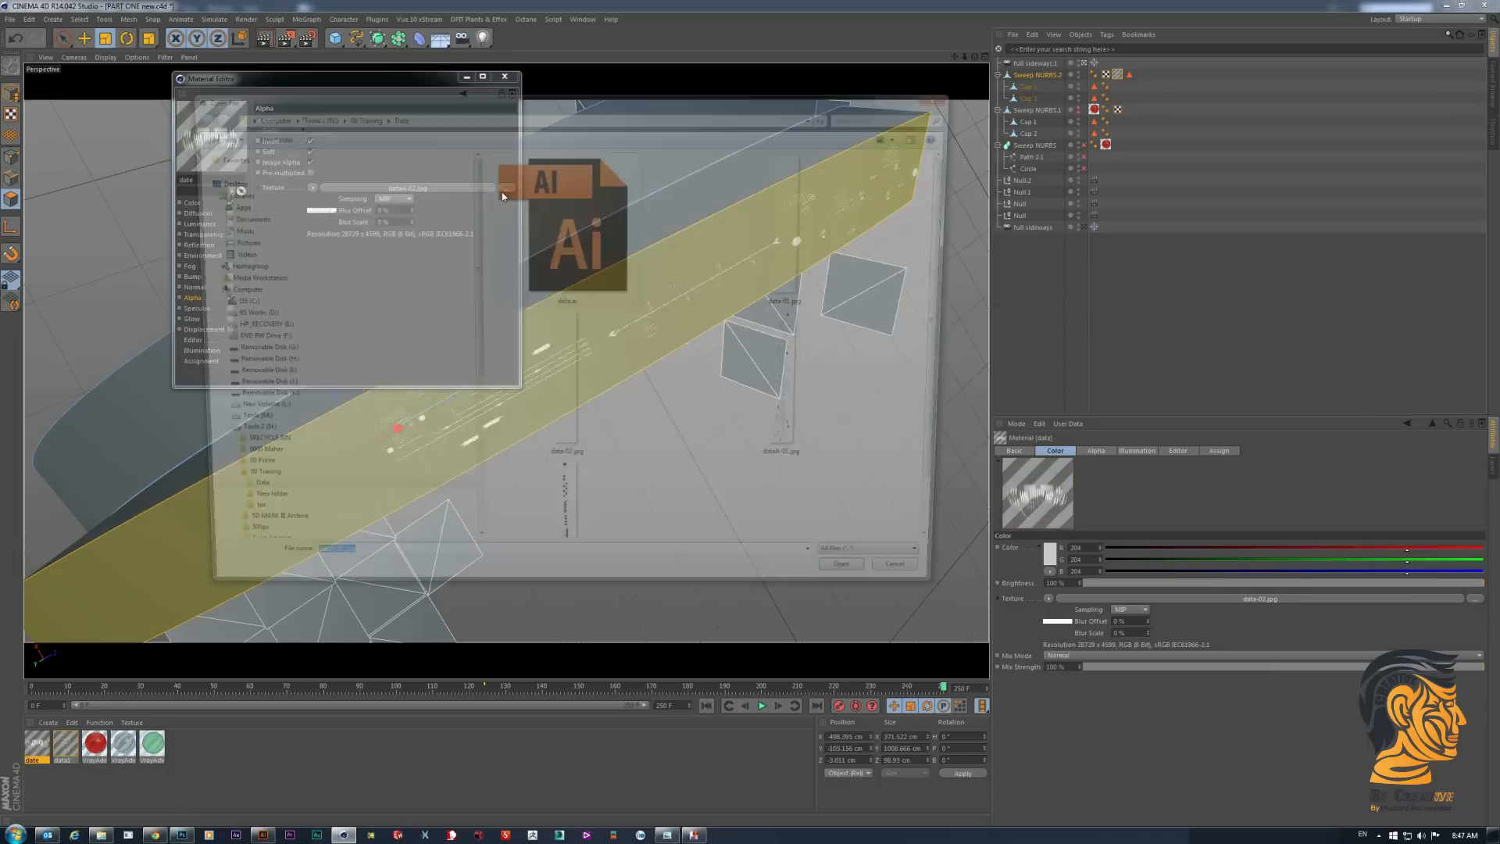
{"action": "double_click", "coordinate": [564, 524]}
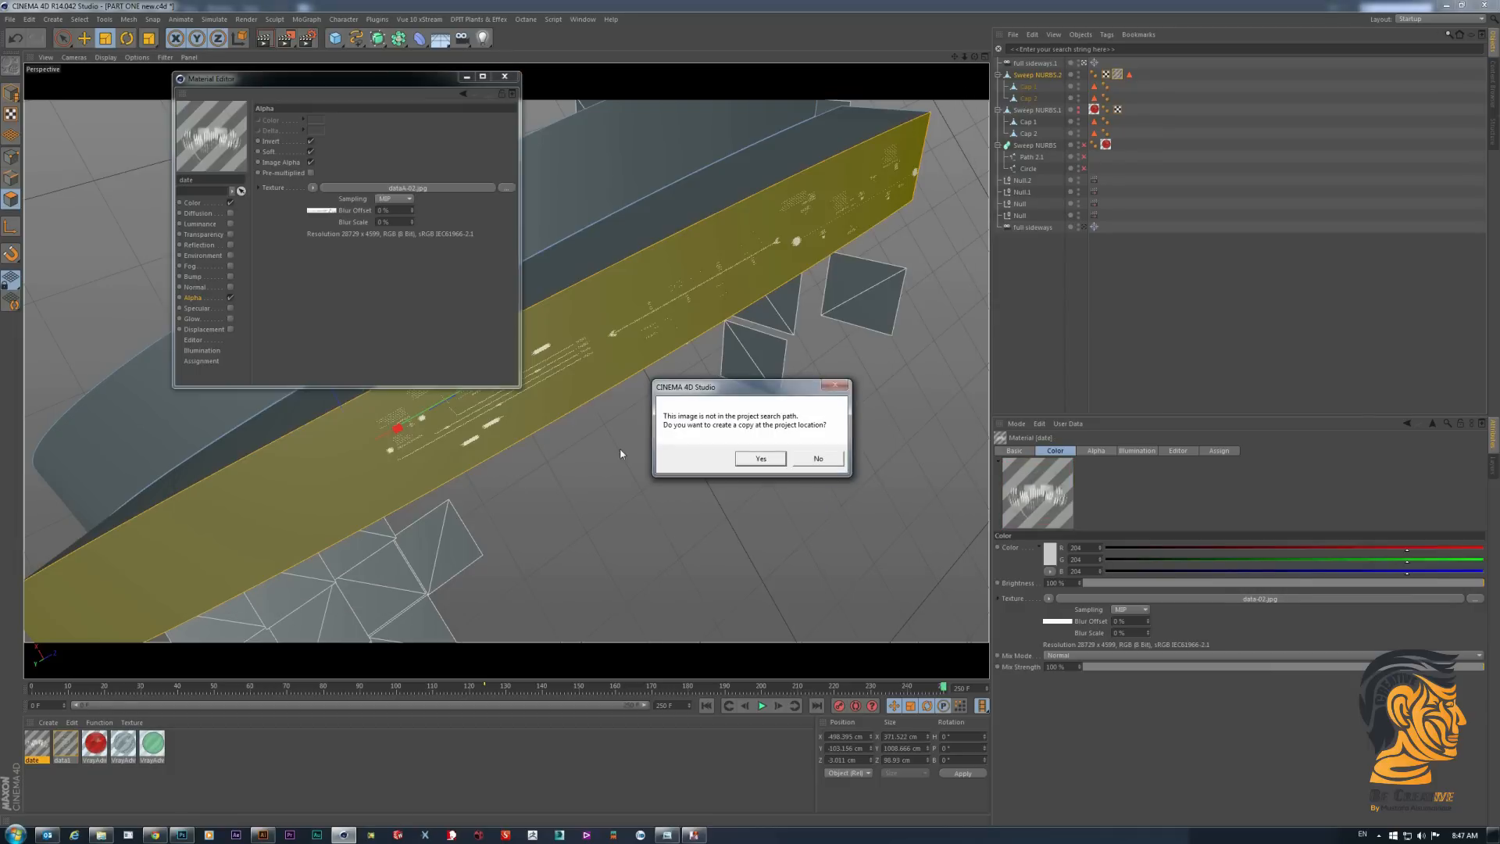
{"action": "left_click", "coordinate": [736, 457]}
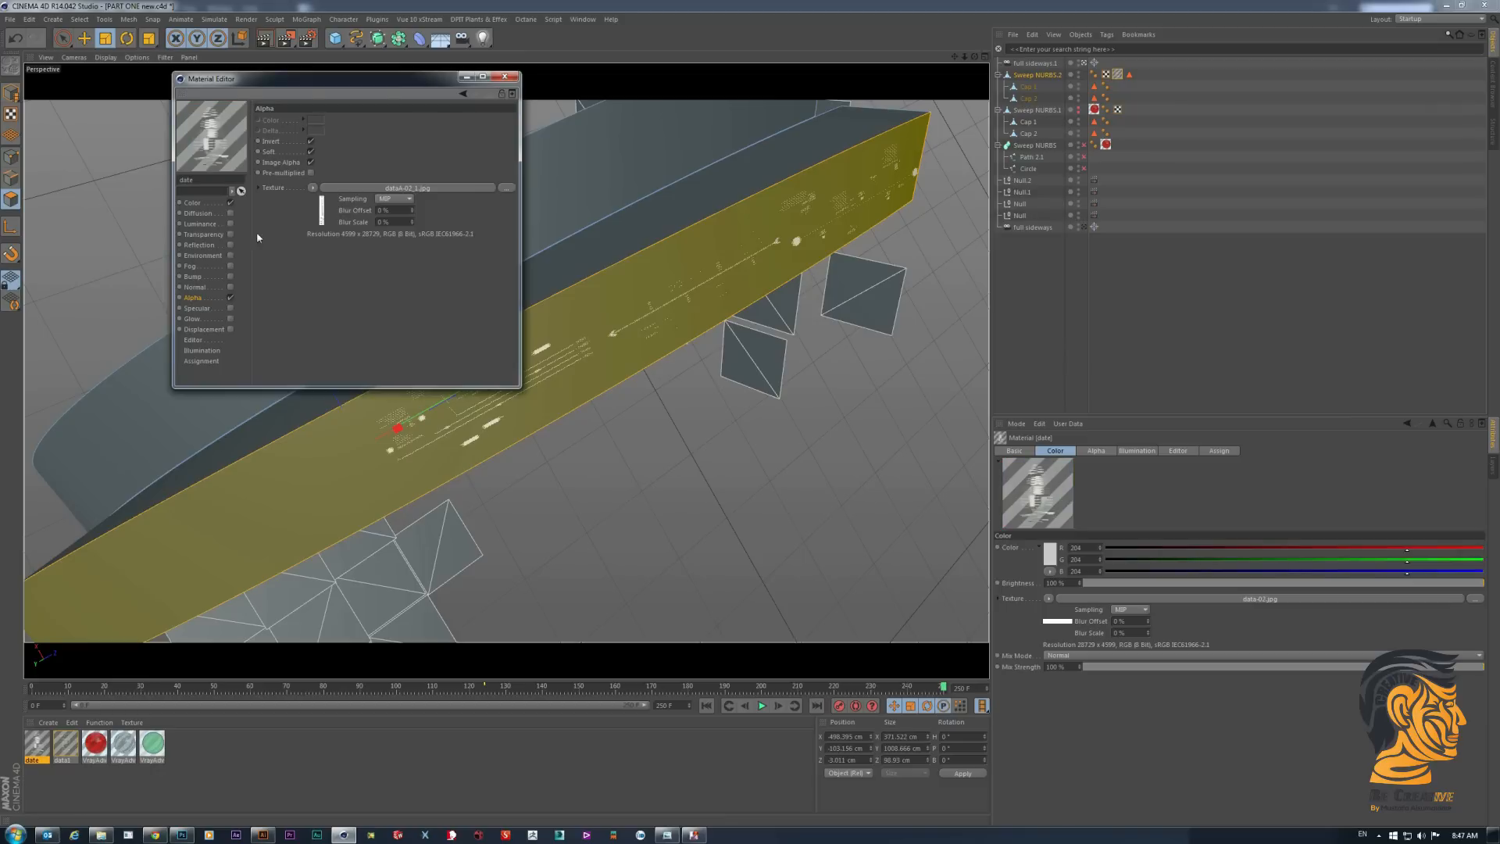
- Replace the date material's color texture with the rotated data-02.jpg, copy it to the project location and close the material editor
{"action": "left_click", "coordinate": [207, 204]}
{"action": "left_click", "coordinate": [505, 171]}
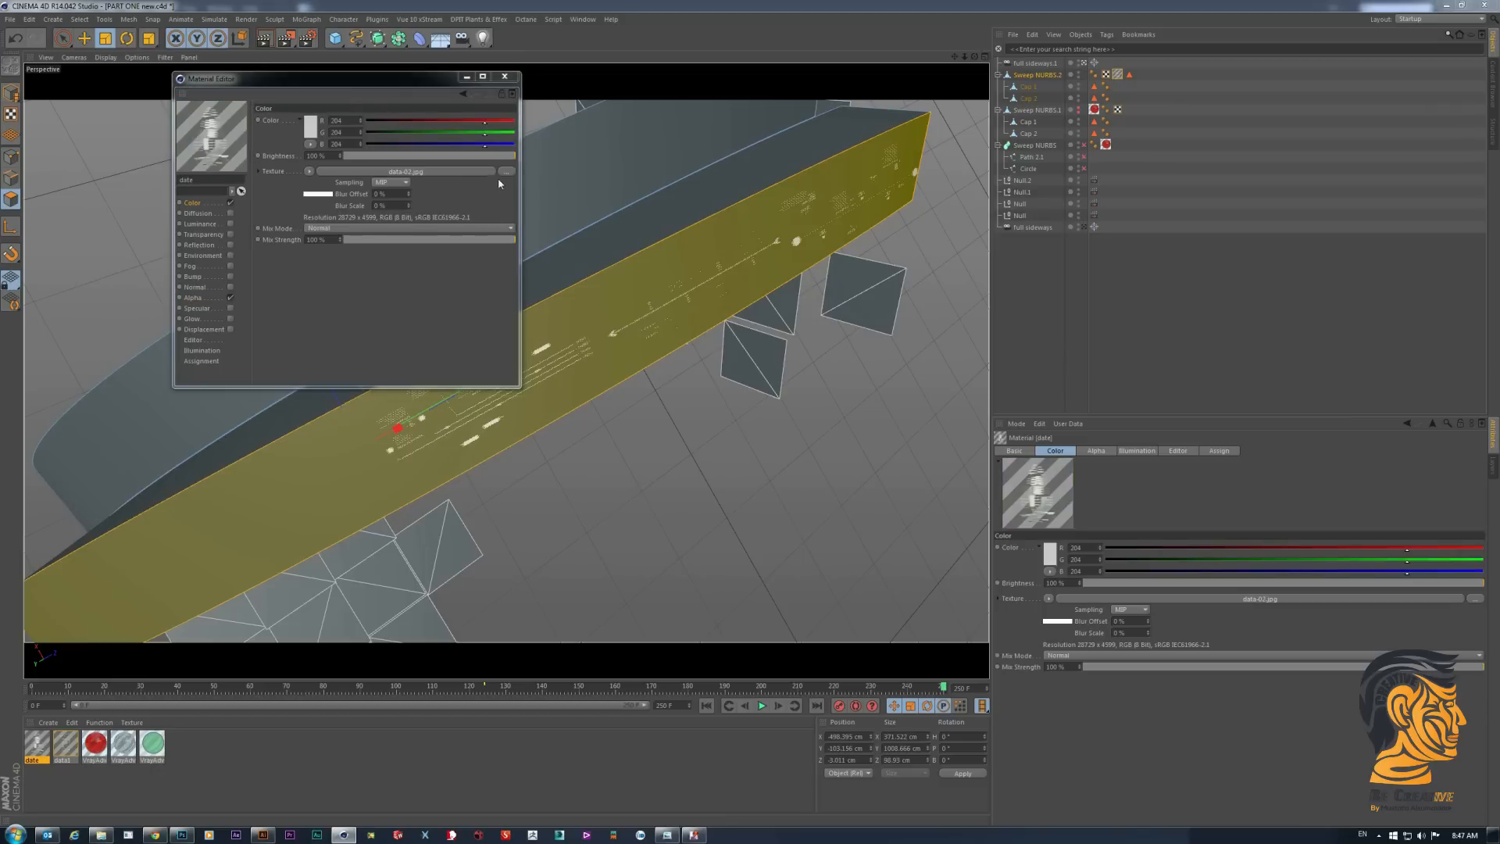
{"action": "left_click", "coordinate": [591, 422]}
{"action": "double_click", "coordinate": [591, 422]}
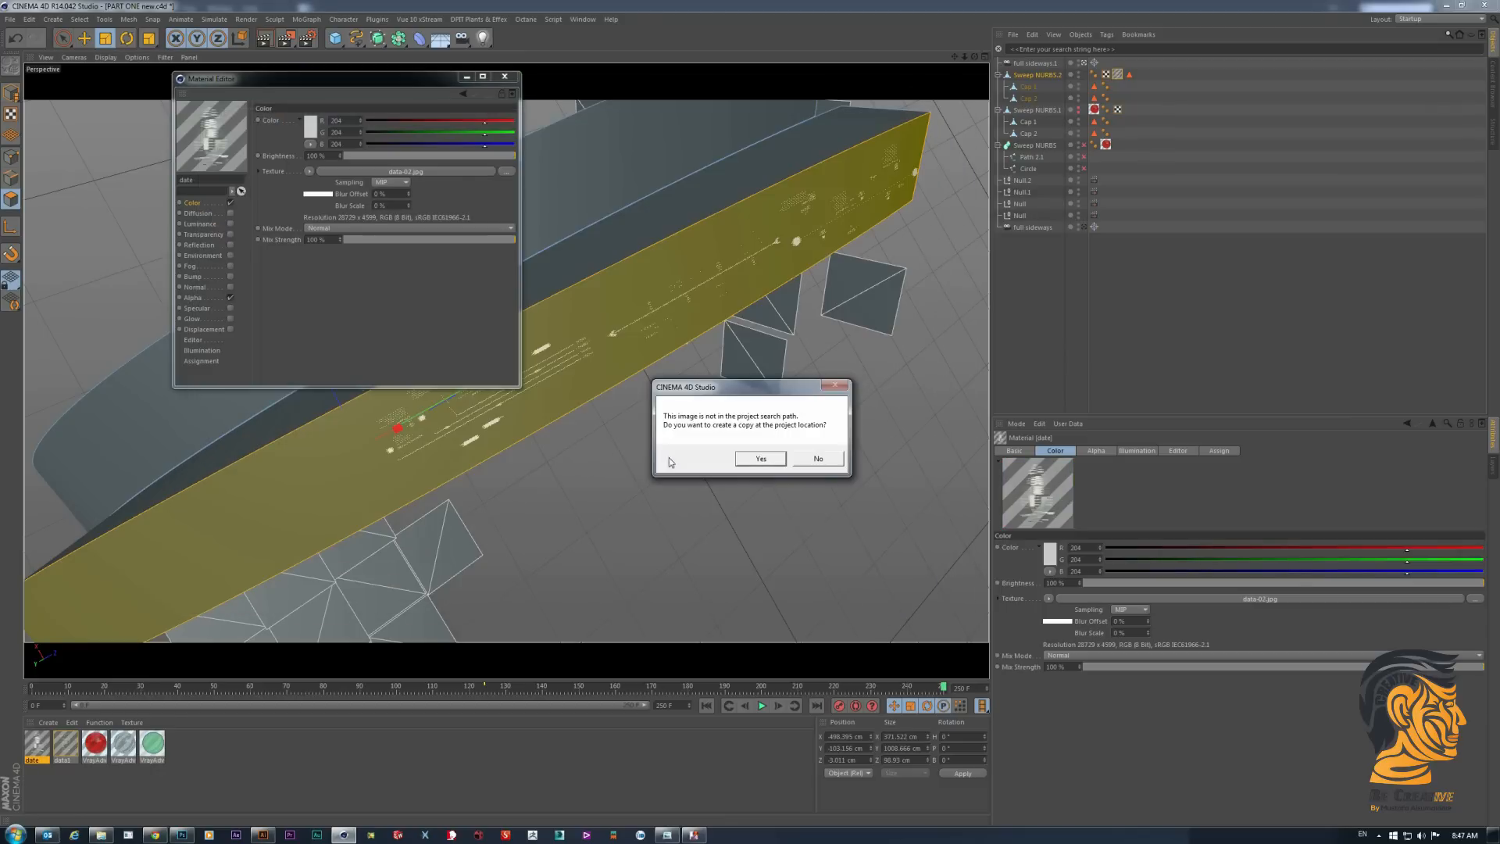
{"action": "left_click", "coordinate": [762, 461]}
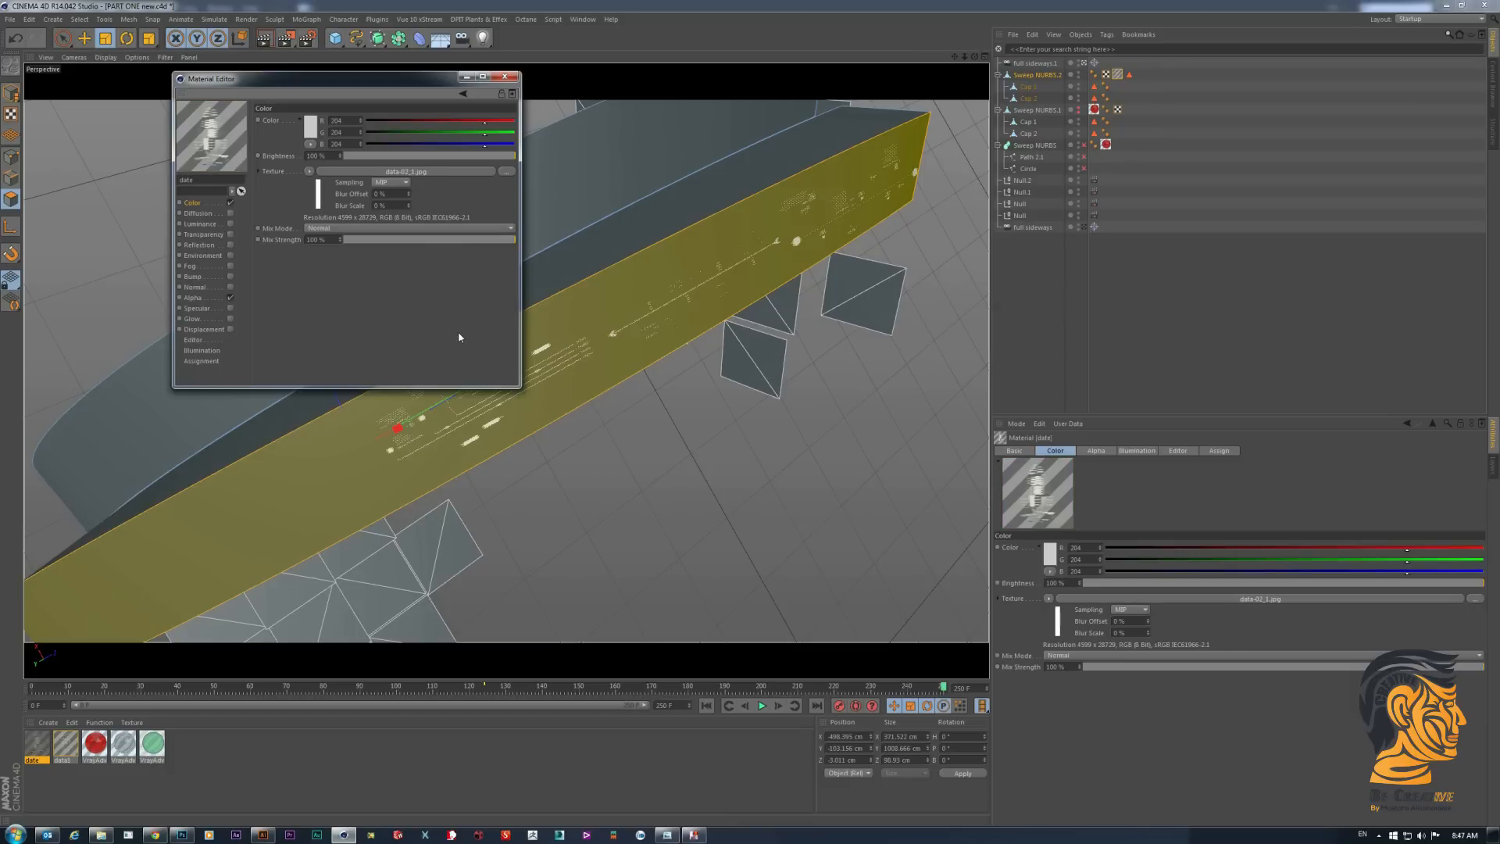
{"action": "left_click", "coordinate": [506, 77]}
- Adjust the data1 texture's placement to Offset U 46%, Offset V -24%, Length U 11% and Length V 248%
{"action": "left_click", "coordinate": [1118, 74]}
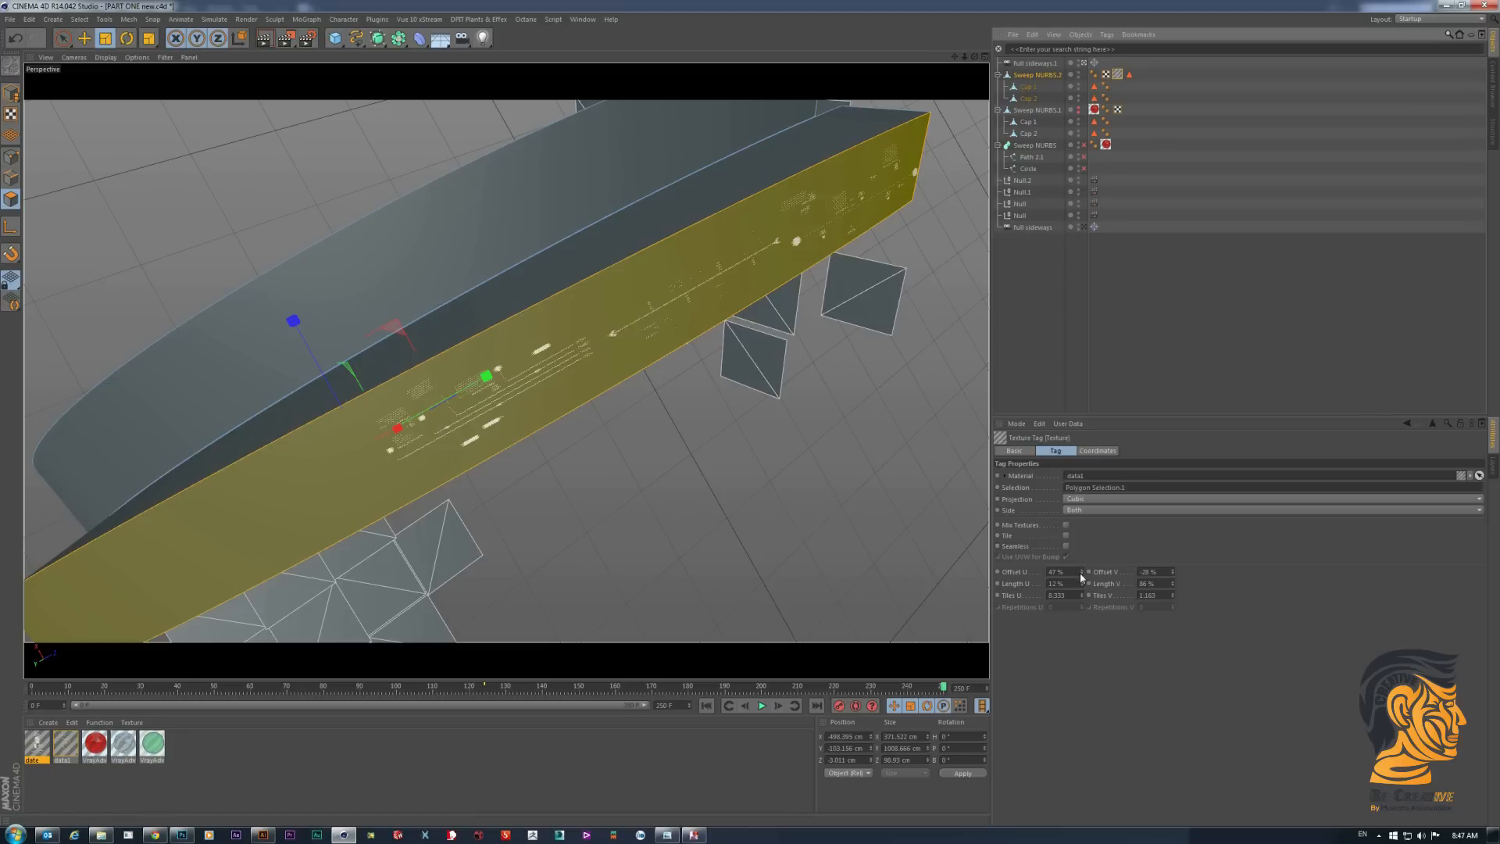
{"action": "left_click", "coordinate": [1082, 570]}
{"action": "left_click_drag", "start_coordinate": [1083, 571], "coordinate": [1174, 557]}
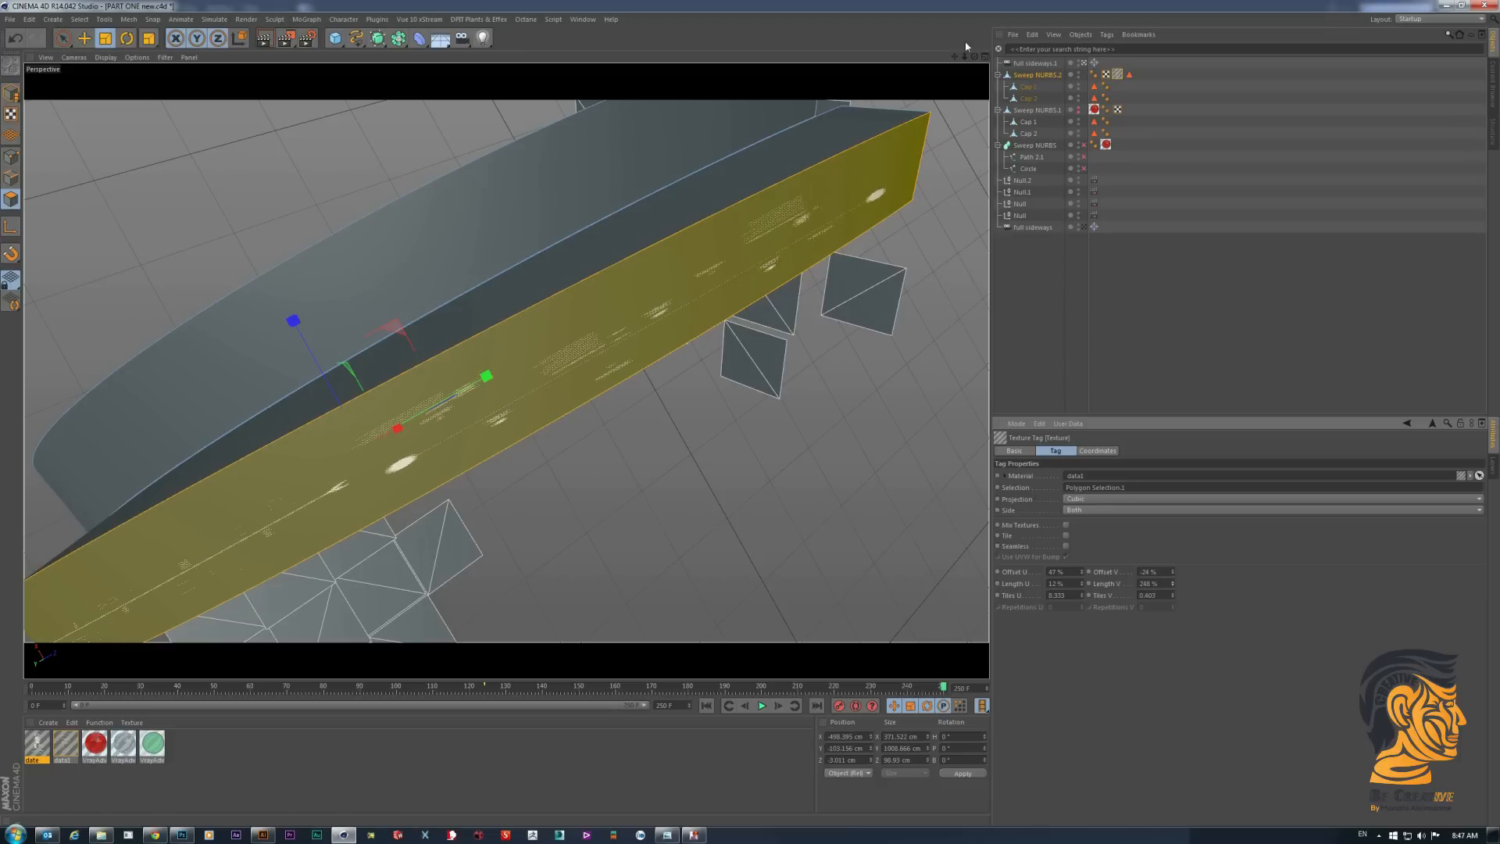
{"action": "left_click_drag", "start_coordinate": [975, 57], "coordinate": [973, 93]}
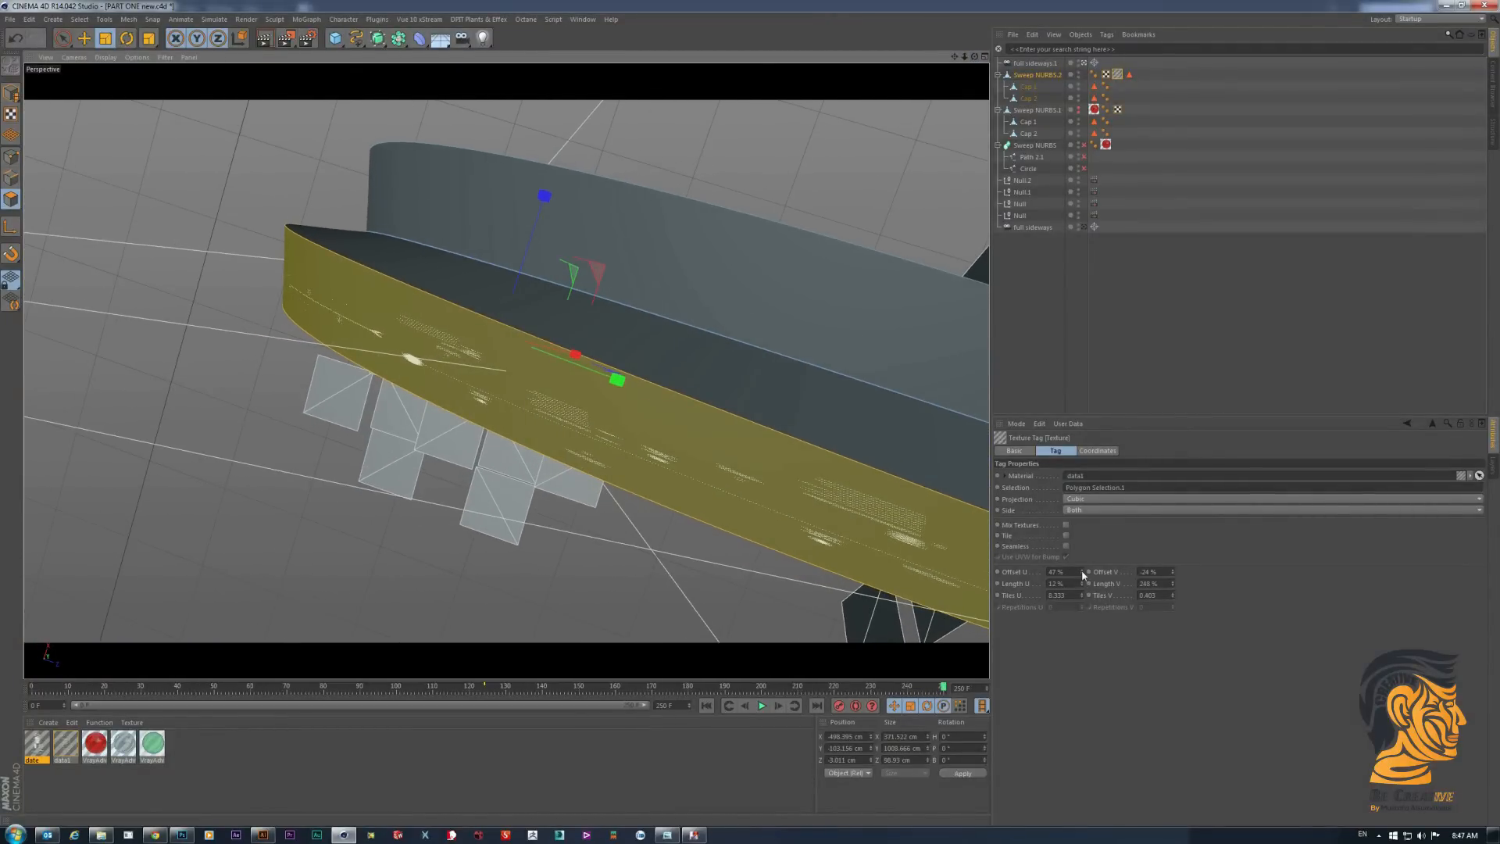
{"action": "left_click_drag", "start_coordinate": [1082, 584], "coordinate": [1082, 567]}
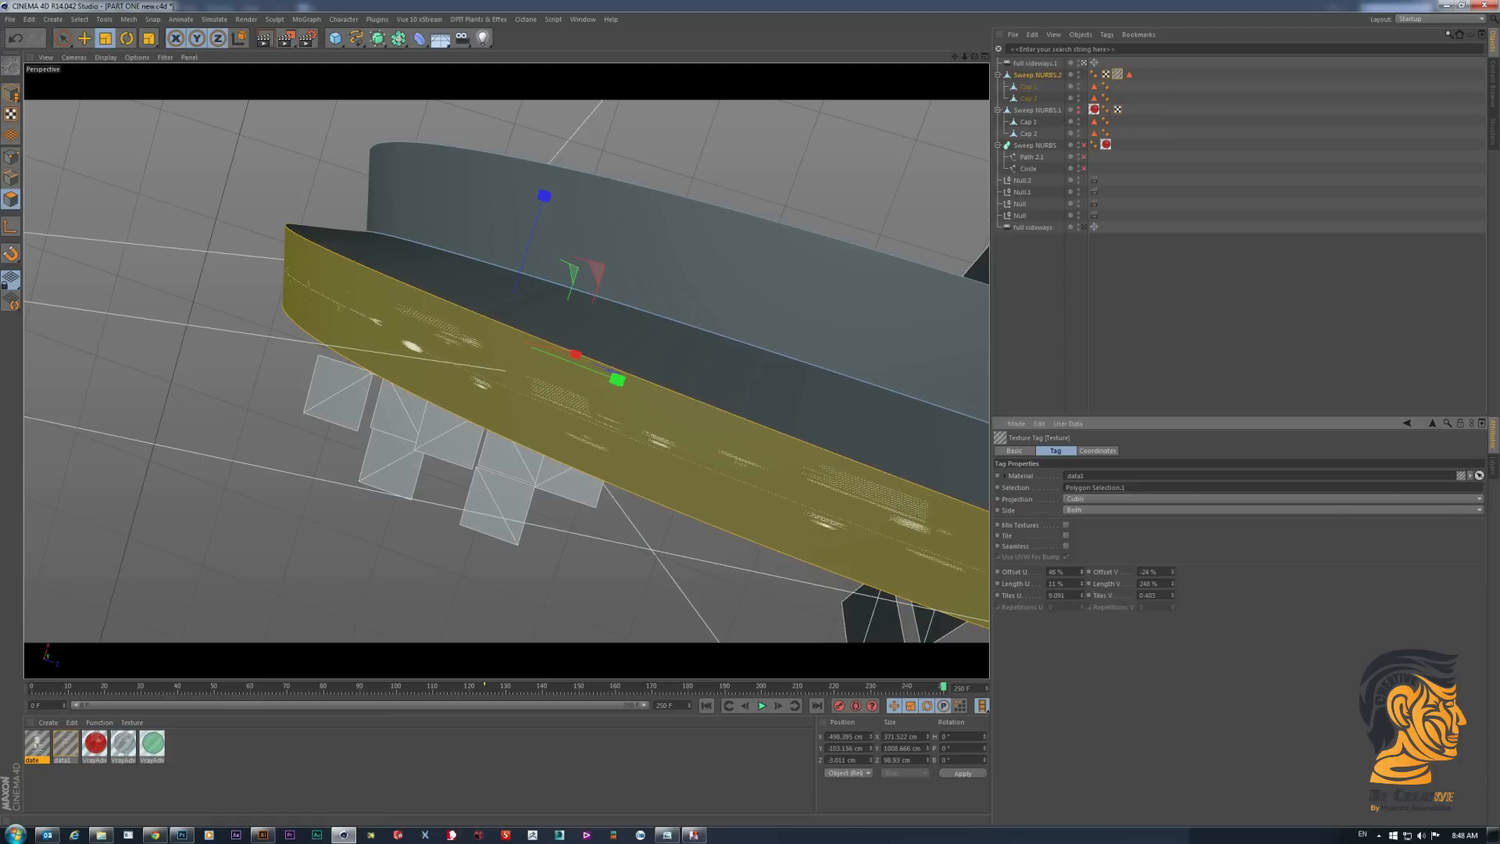
- Apply the date material to the upper side face of the sweep, with Cubic projection and tiling off
{"action": "left_click_drag", "start_coordinate": [974, 56], "coordinate": [947, 61]}
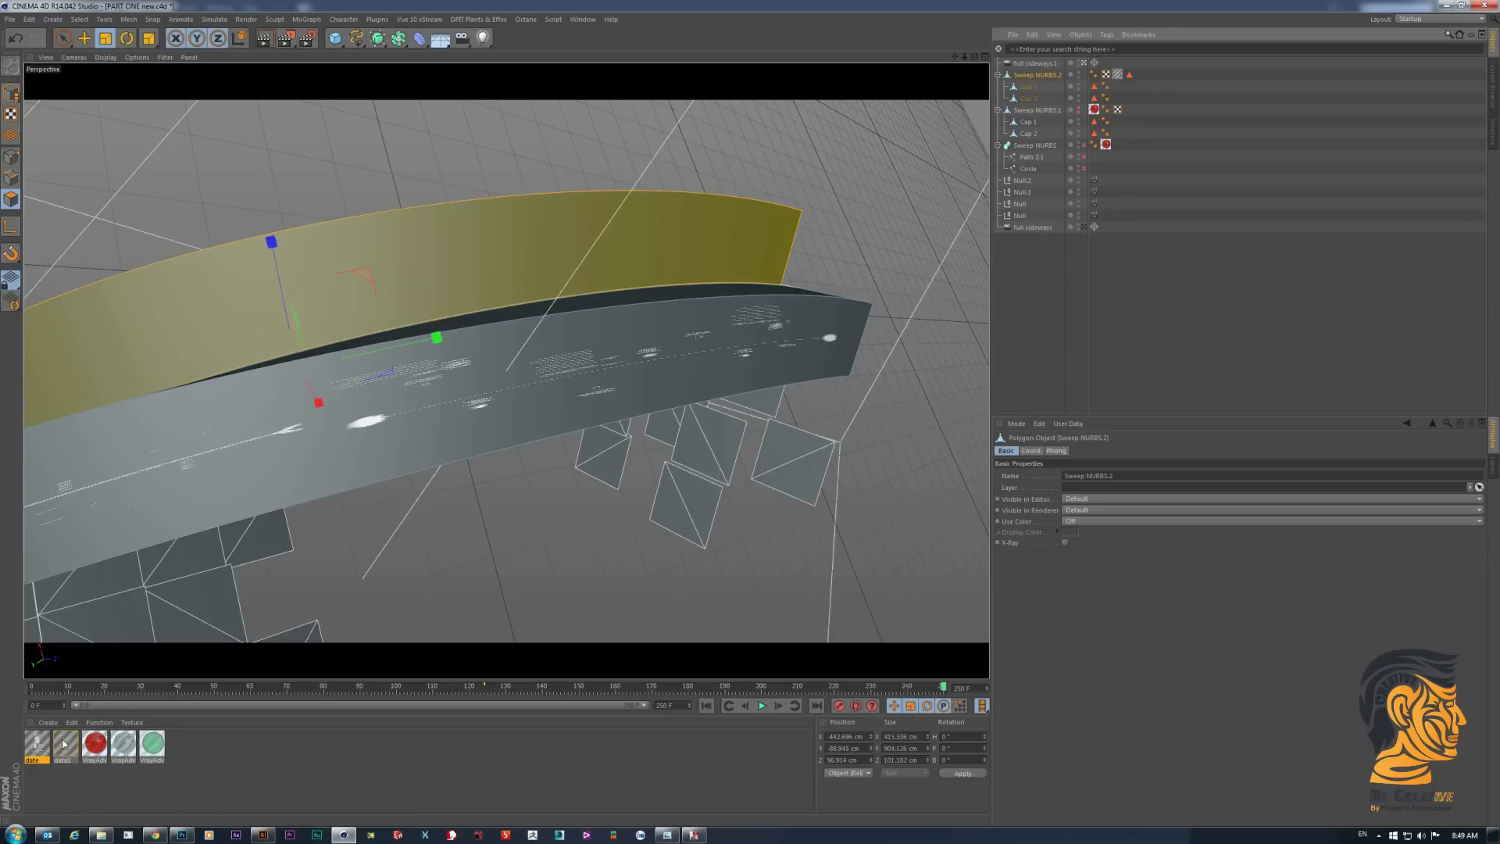
{"action": "left_click_drag", "start_coordinate": [37, 744], "coordinate": [565, 244]}
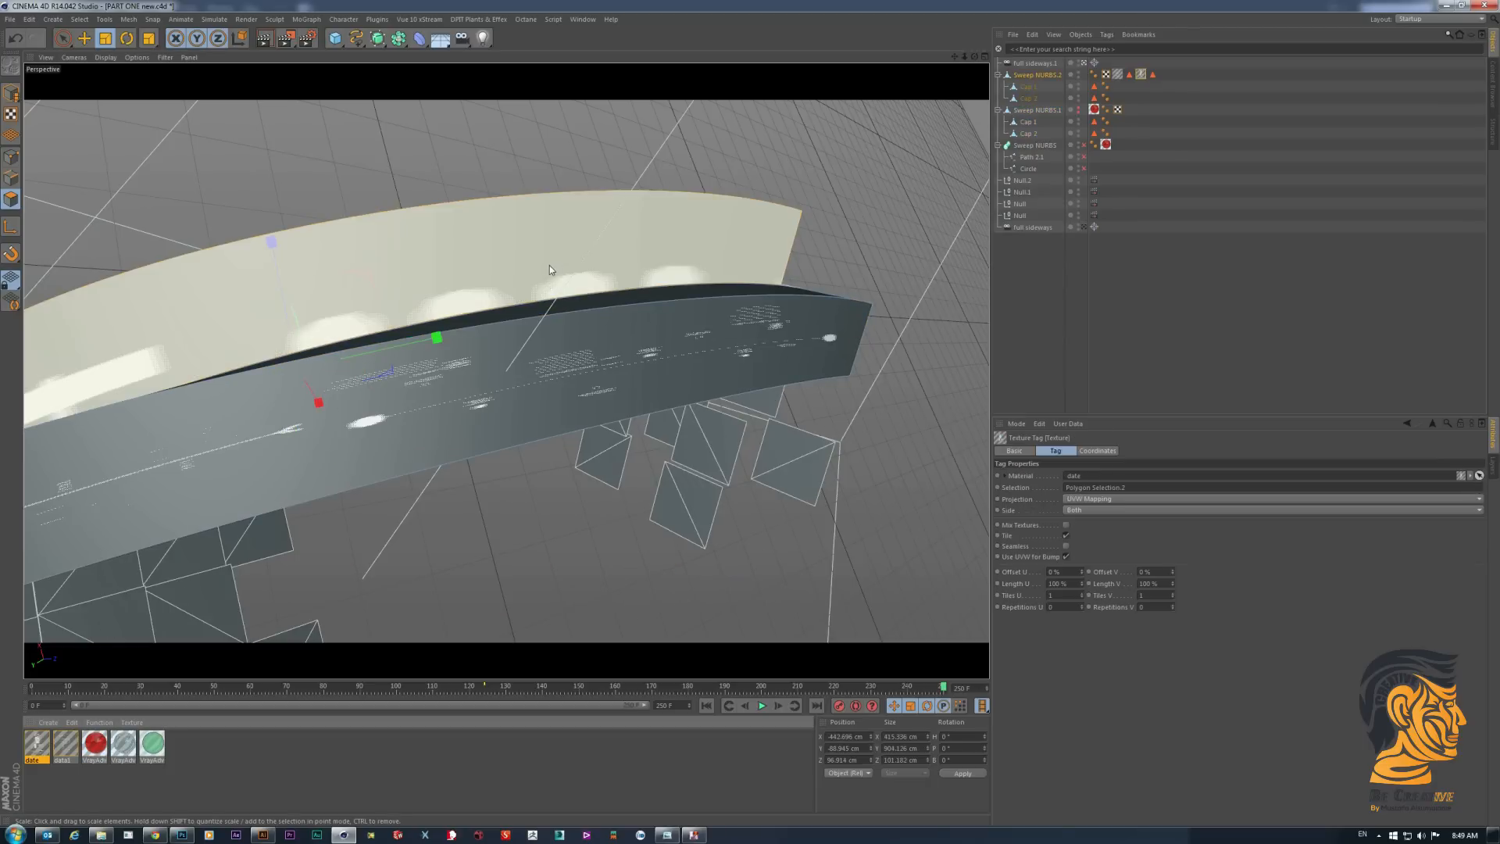
{"action": "left_click", "coordinate": [1096, 499]}
{"action": "left_click", "coordinate": [1091, 547]}
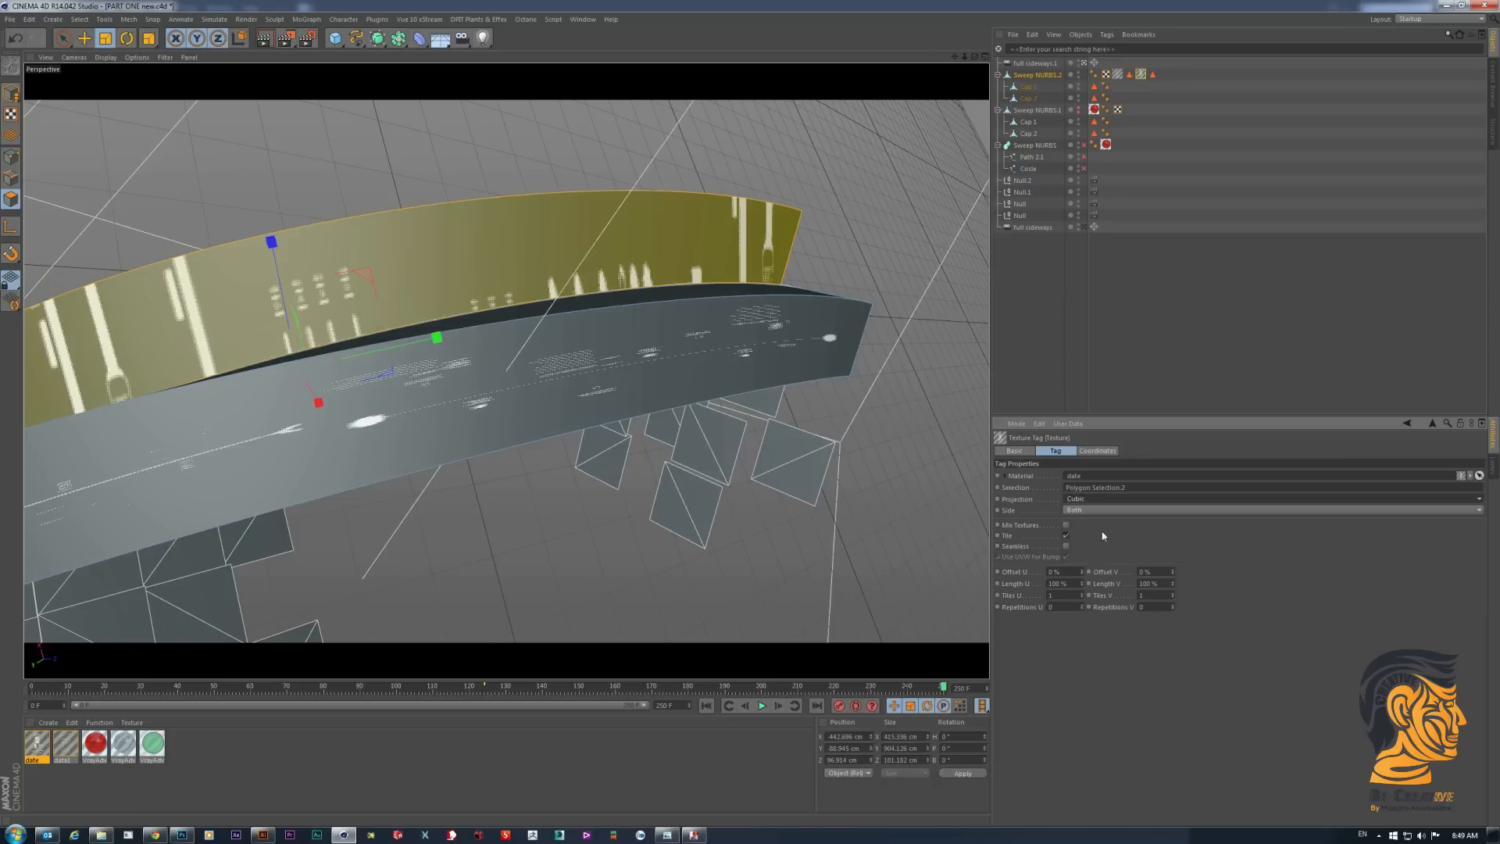
{"action": "left_click", "coordinate": [1067, 536]}
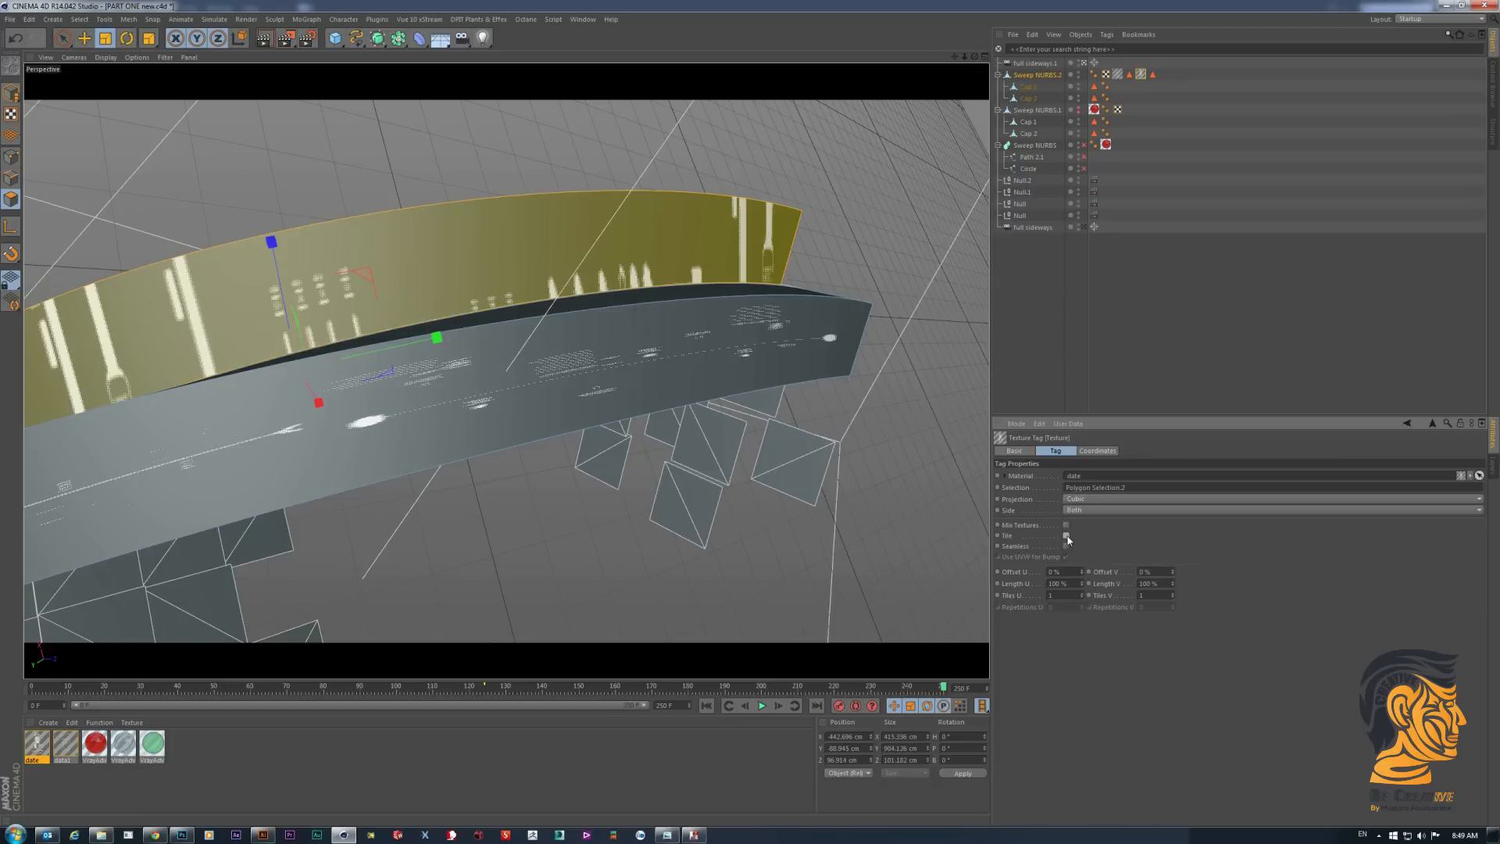
- Fit the date texture along the upper side face with adjusted offsets, Length U 8% and Length V 168%, then deselect everything
{"action": "left_click_drag", "start_coordinate": [1083, 575], "coordinate": [1066, 577]}
{"action": "mouse_move", "coordinate": [1082, 586]}
{"action": "left_mouse_down"}
{"action": "mouse_move", "coordinate": [1059, 586]}
{"action": "mouse_move", "coordinate": [1104, 572]}
{"action": "mouse_move", "coordinate": [1057, 584]}
{"action": "mouse_move", "coordinate": [1172, 568]}
{"action": "mouse_move", "coordinate": [1144, 582]}
{"action": "mouse_move", "coordinate": [1082, 570]}
{"action": "mouse_move", "coordinate": [1082, 594]}
{"action": "mouse_move", "coordinate": [1082, 568]}
{"action": "left_mouse_up"}
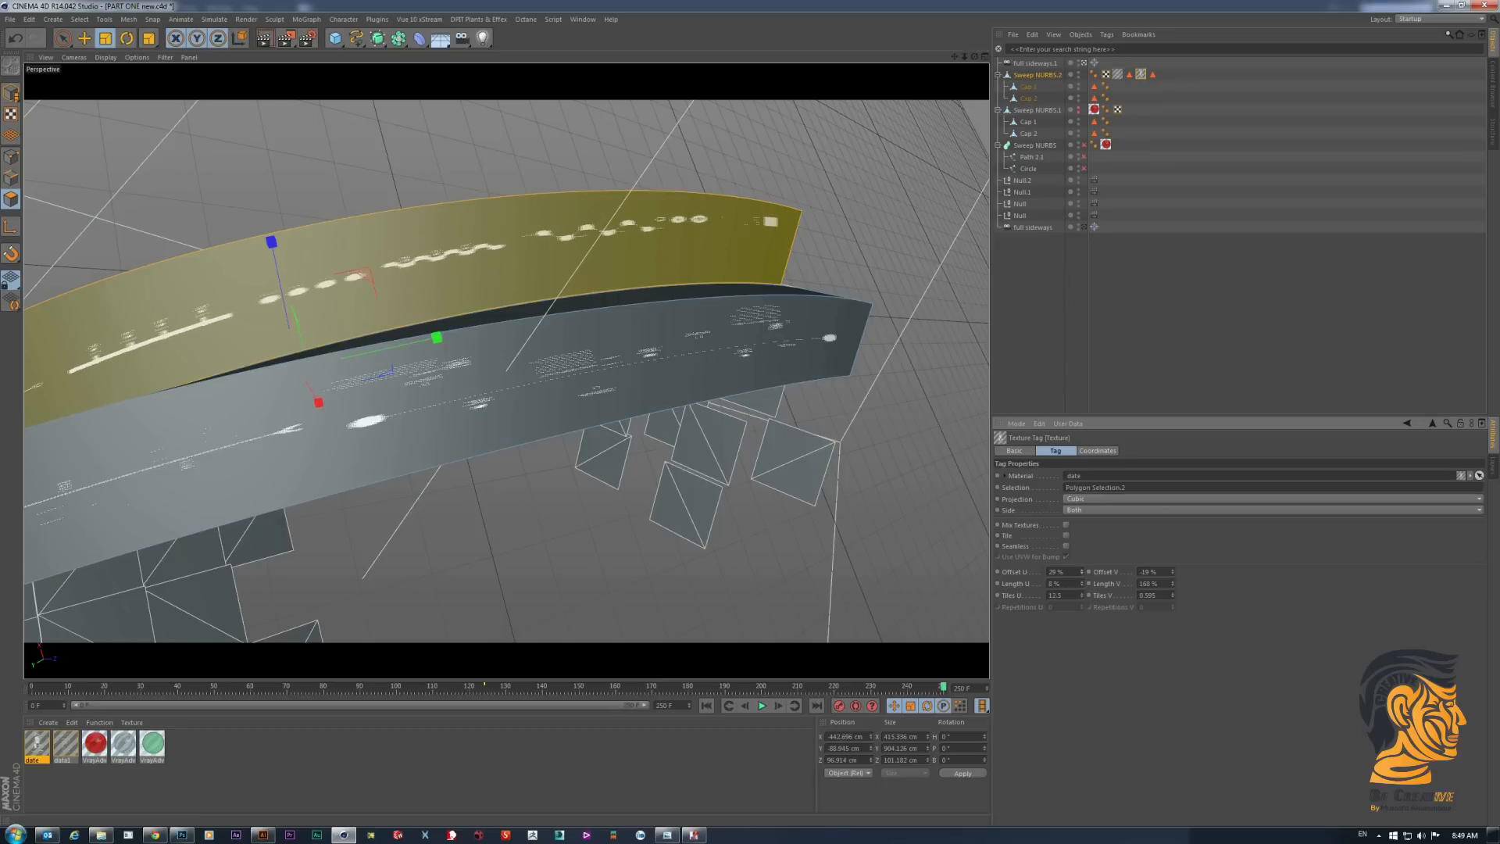
{"action": "left_click", "coordinate": [1137, 282]}
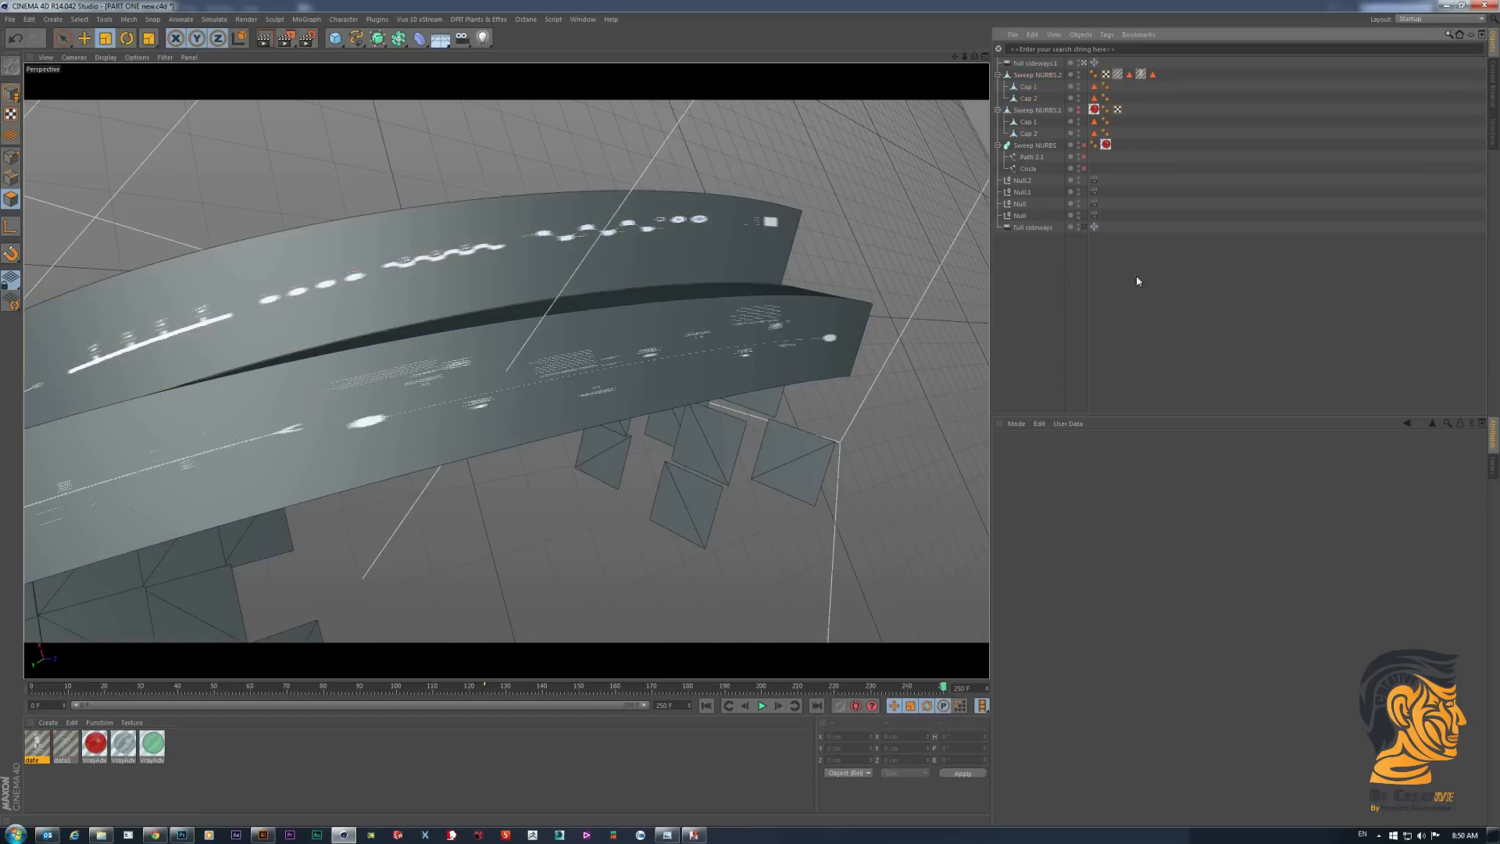
- Apply the data1 material to the narrow face between the two textured side faces
{"action": "left_click_drag", "start_coordinate": [975, 57], "coordinate": [994, 80]}
{"action": "left_click", "coordinate": [673, 322]}
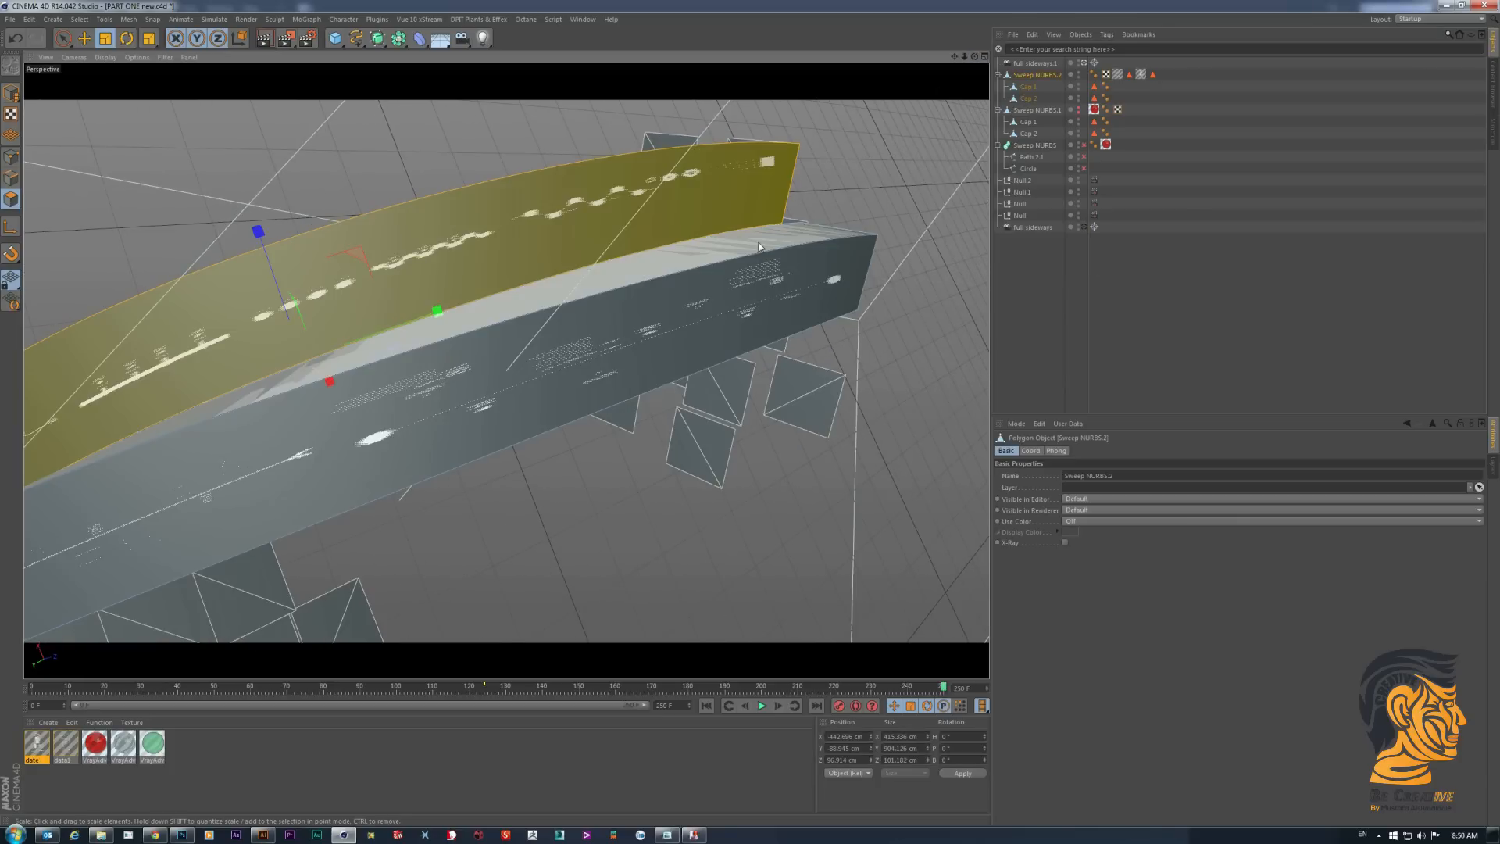
{"action": "left_click", "coordinate": [759, 247]}
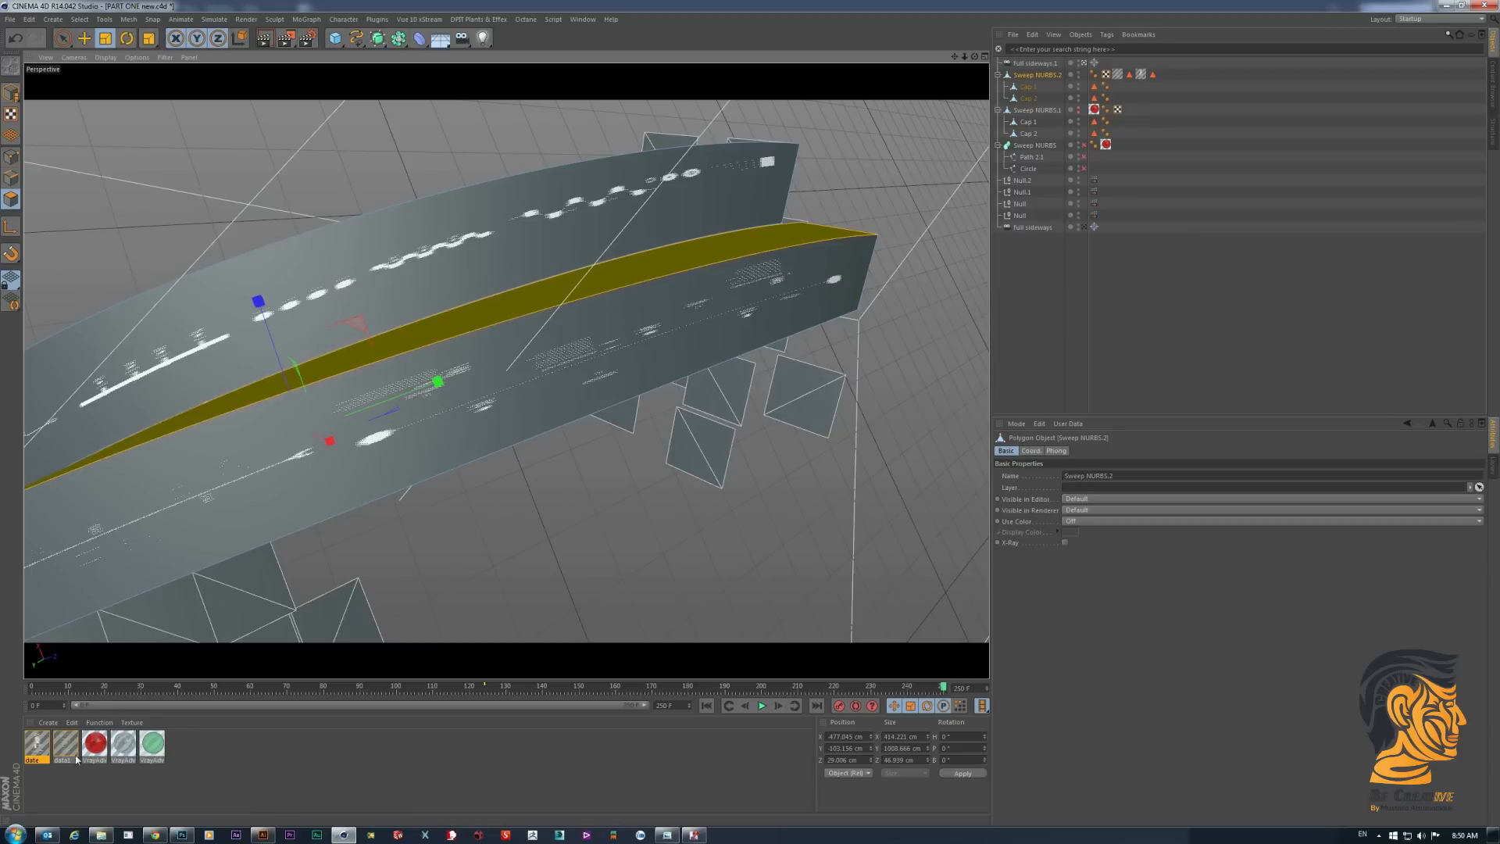
{"action": "left_click_drag", "start_coordinate": [66, 743], "coordinate": [528, 306]}
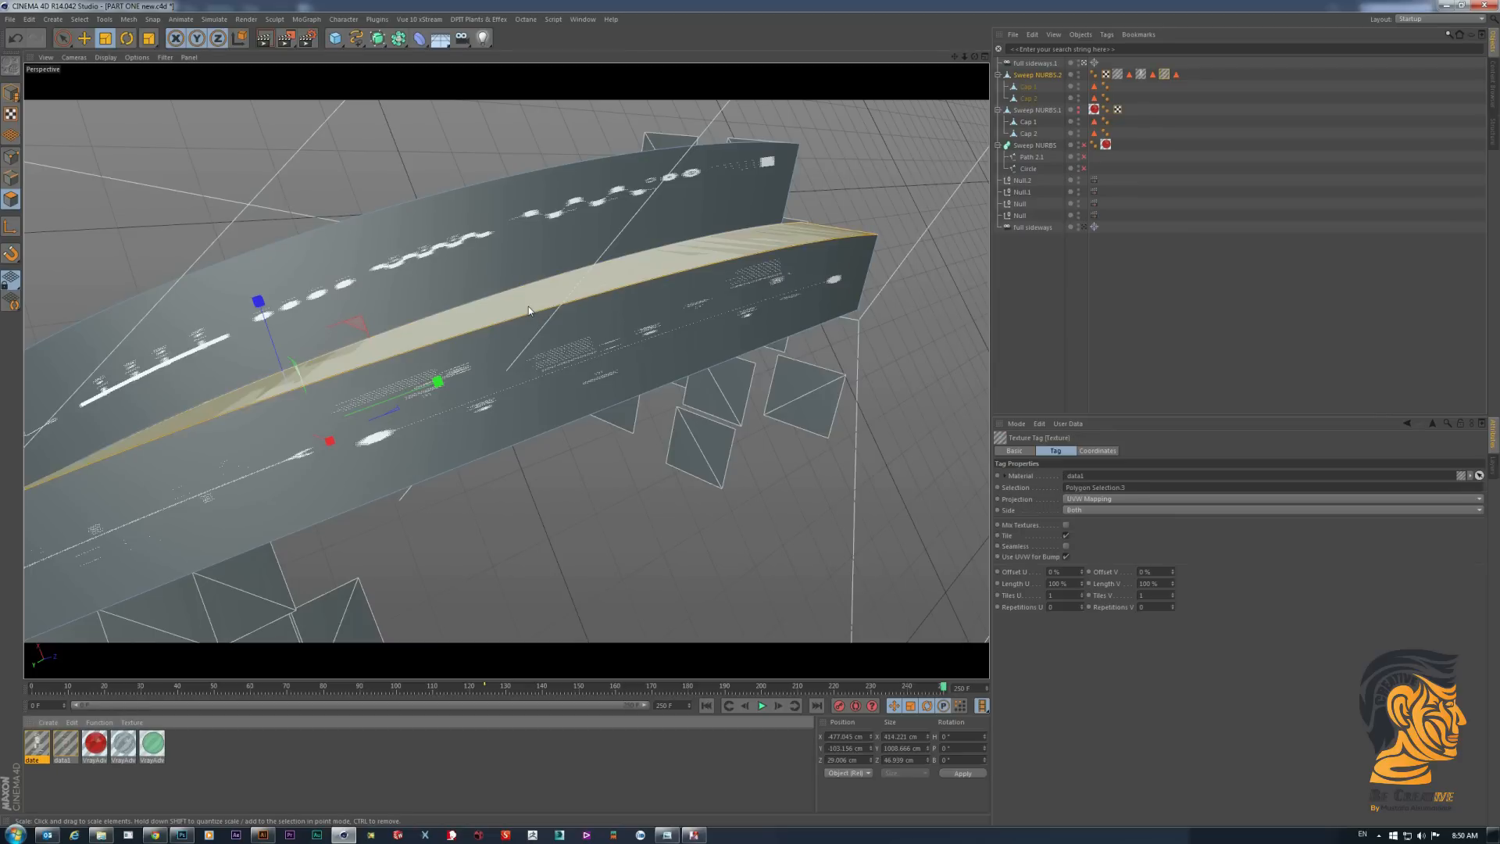
- Make Sweep NURBS.1 visible again in the viewport
{"action": "left_click", "coordinate": [1078, 111]}
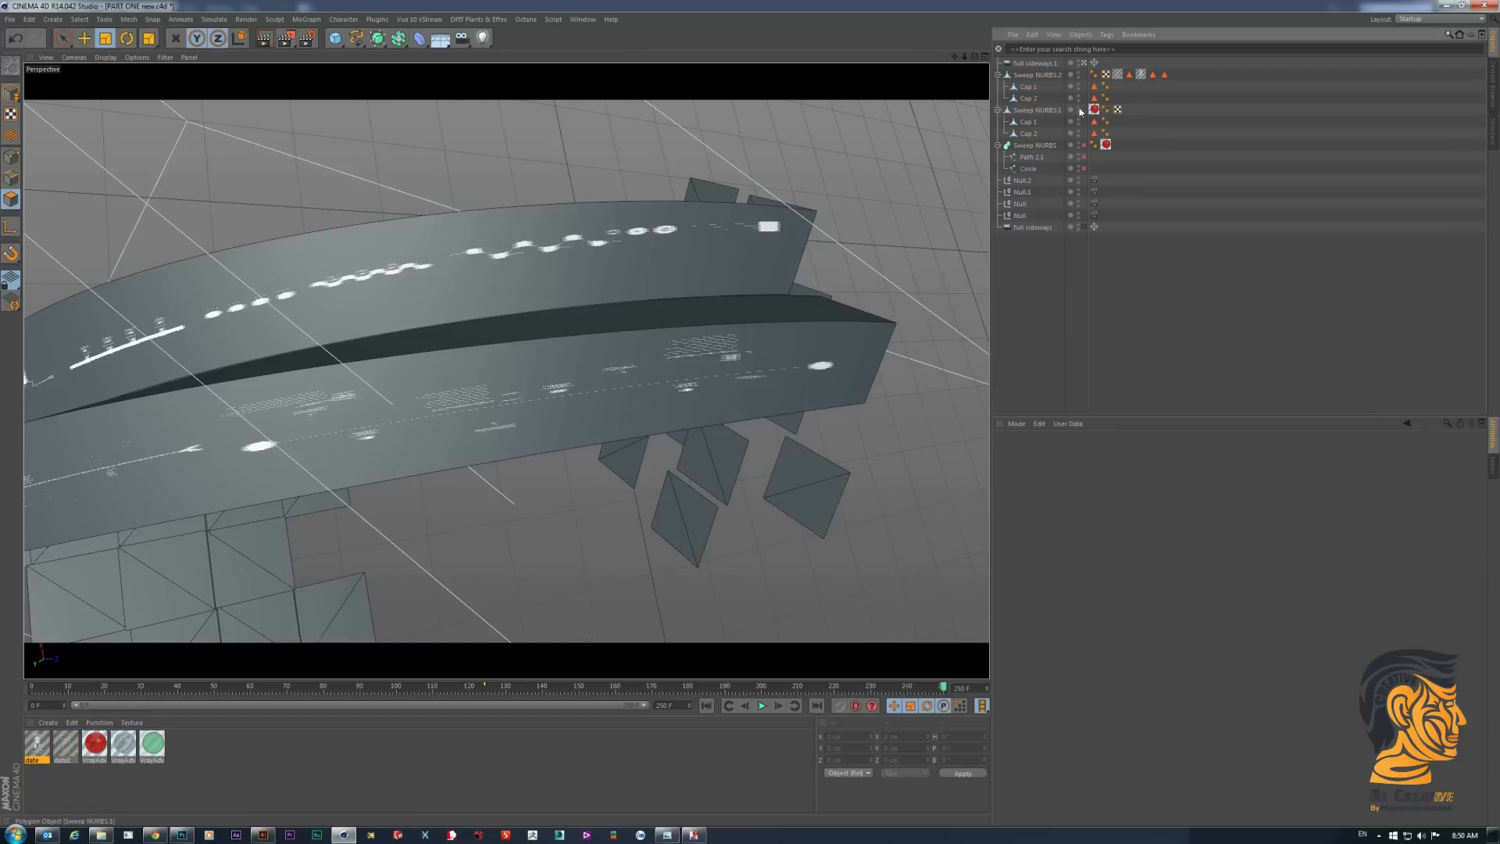
{"action": "left_click", "coordinate": [1079, 108]}
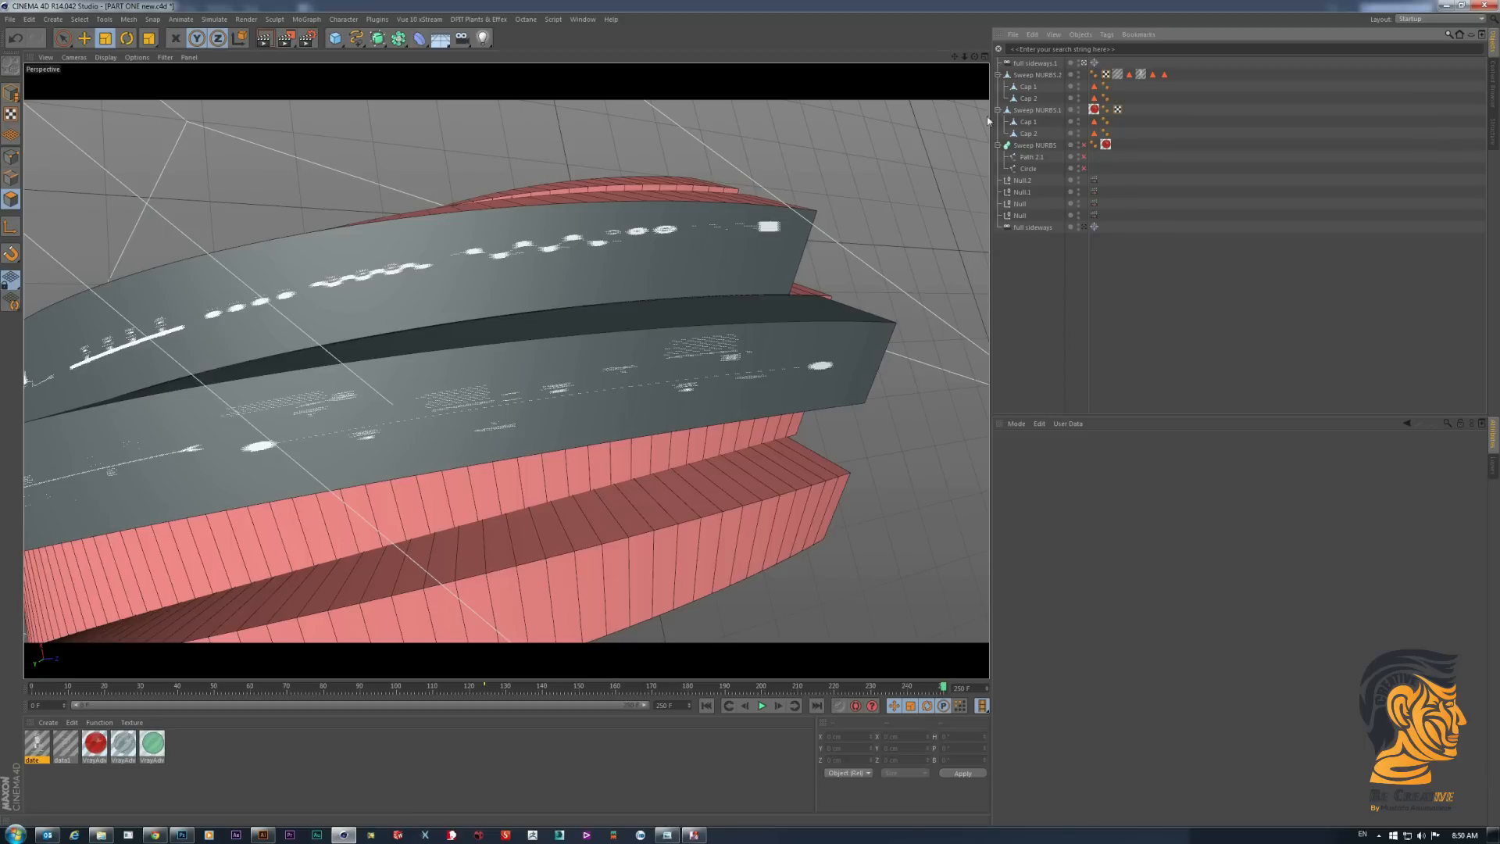
- Scale the whole Sweep NURBS.2 object down slightly along its Y and Z axes and render the view
{"action": "left_click", "coordinate": [1041, 75]}
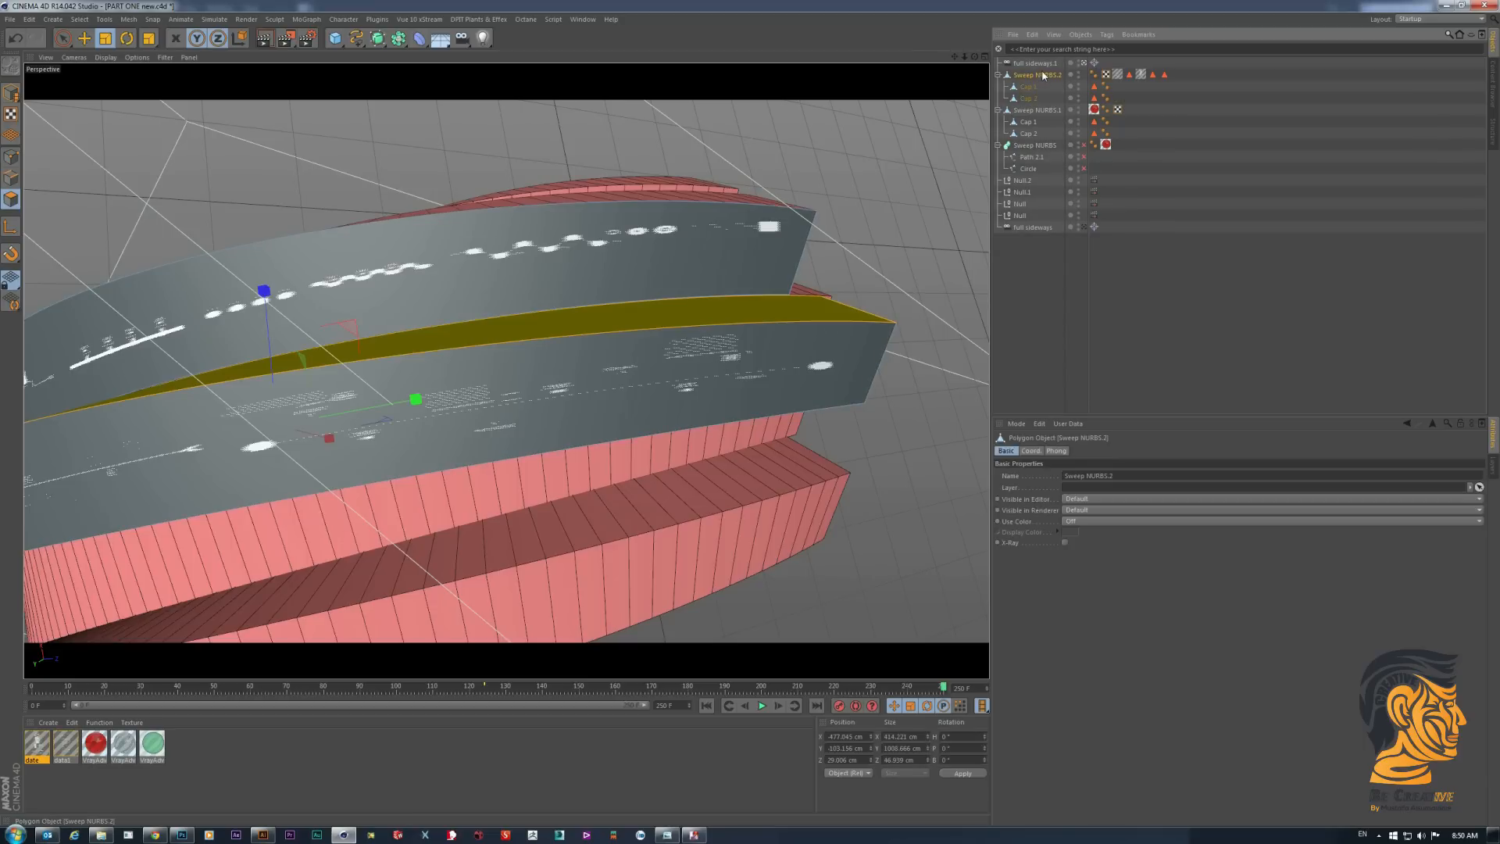
{"action": "left_click", "coordinate": [7, 95]}
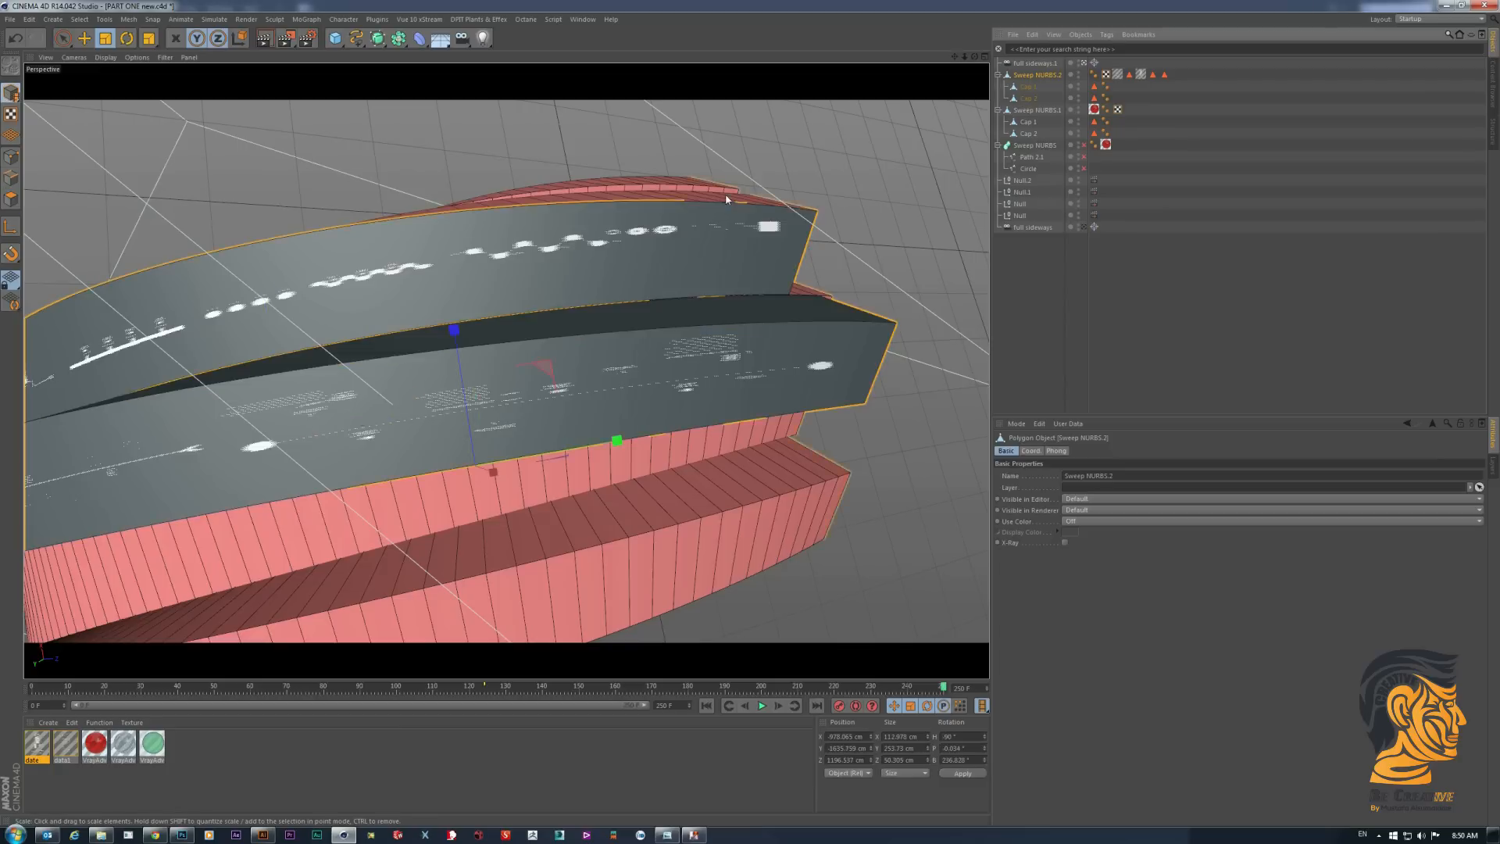
{"action": "left_click", "coordinate": [153, 37]}
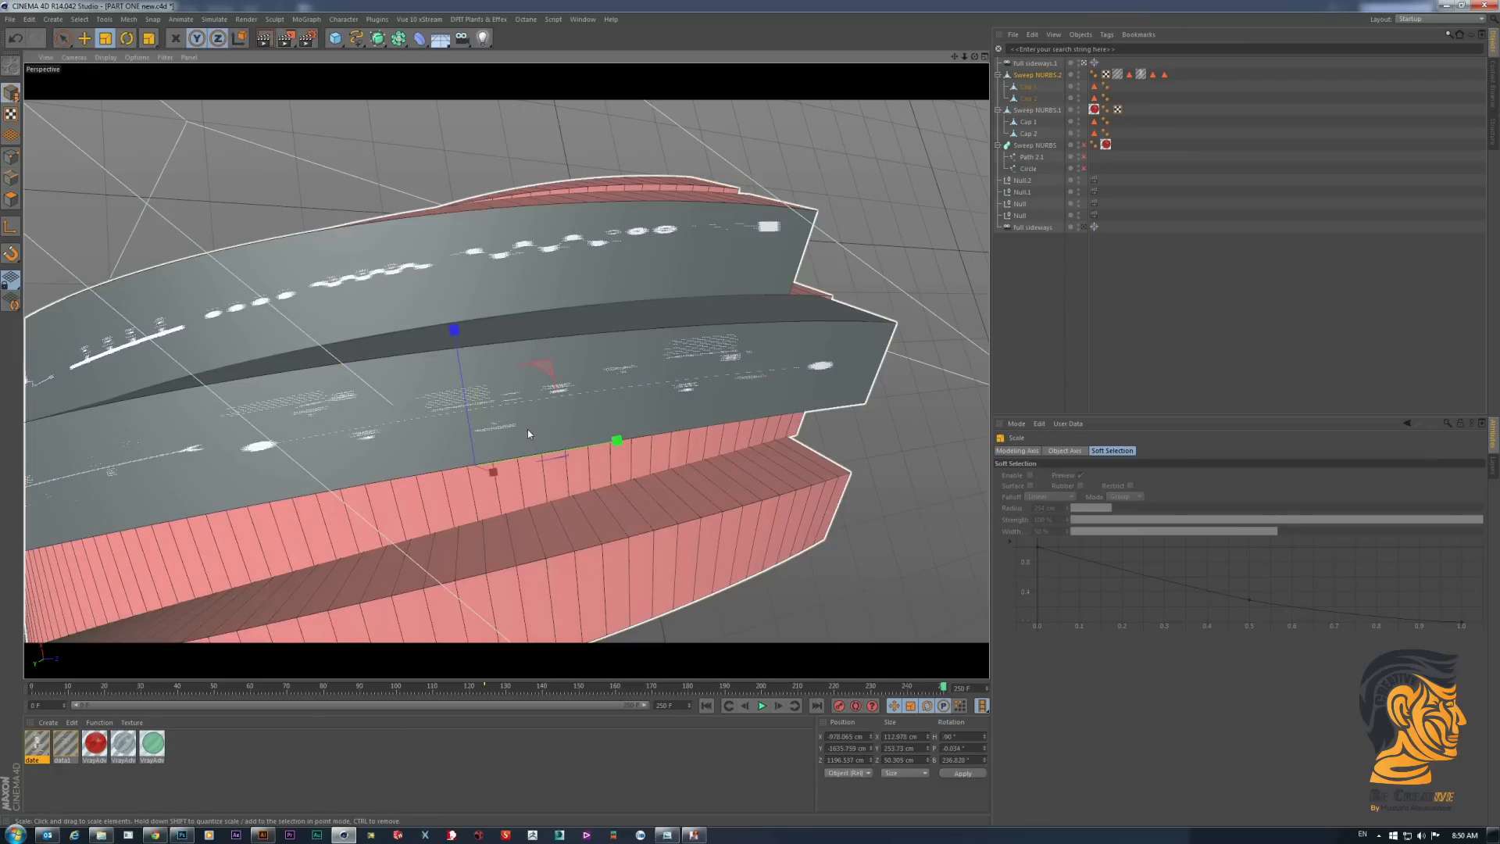
{"action": "left_click_drag", "start_coordinate": [527, 428], "coordinate": [520, 436]}
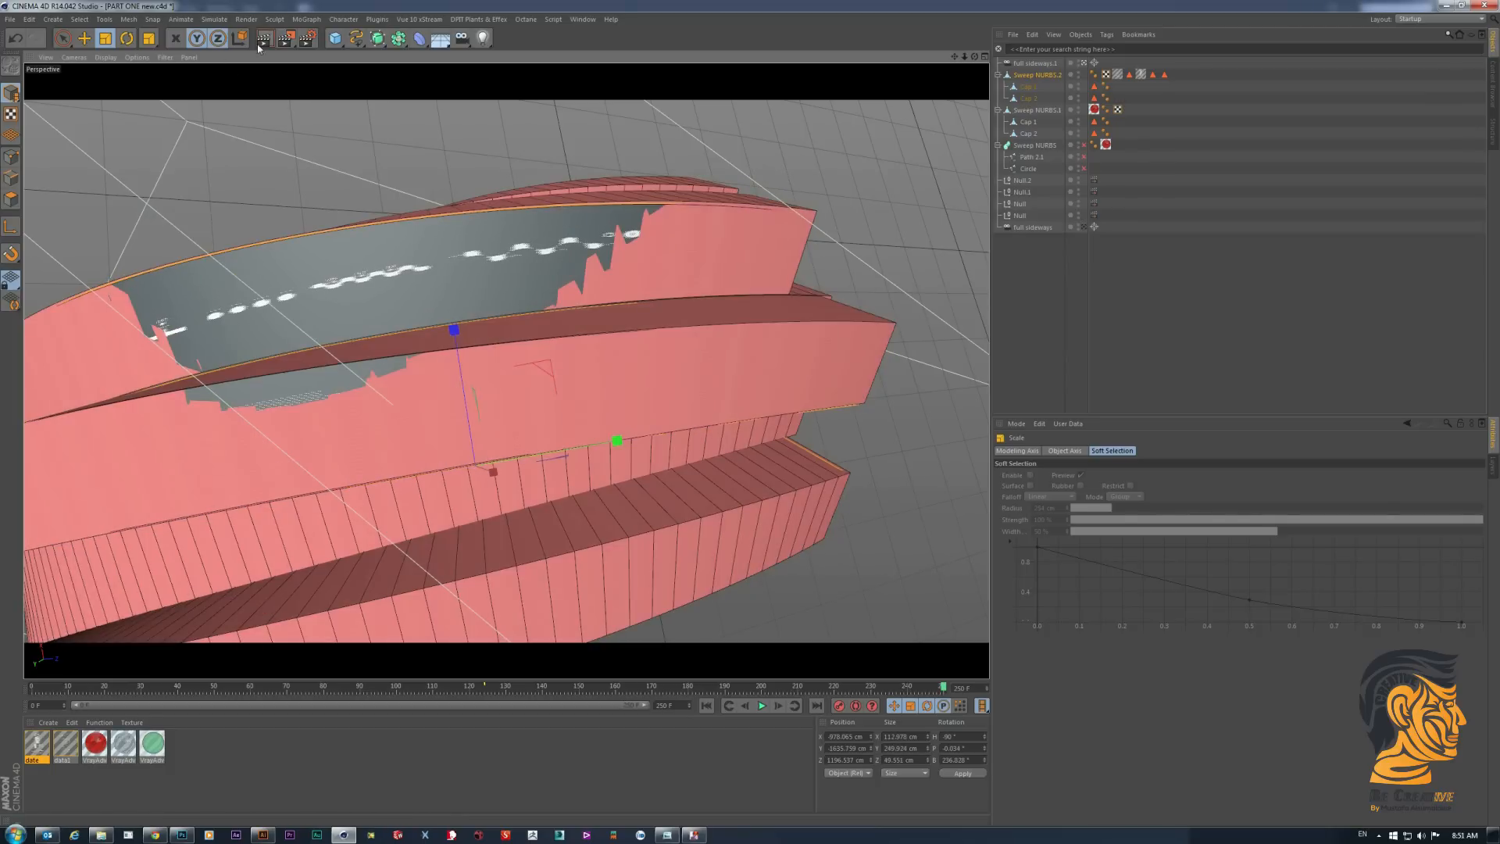
{"action": "left_click", "coordinate": [264, 46]}
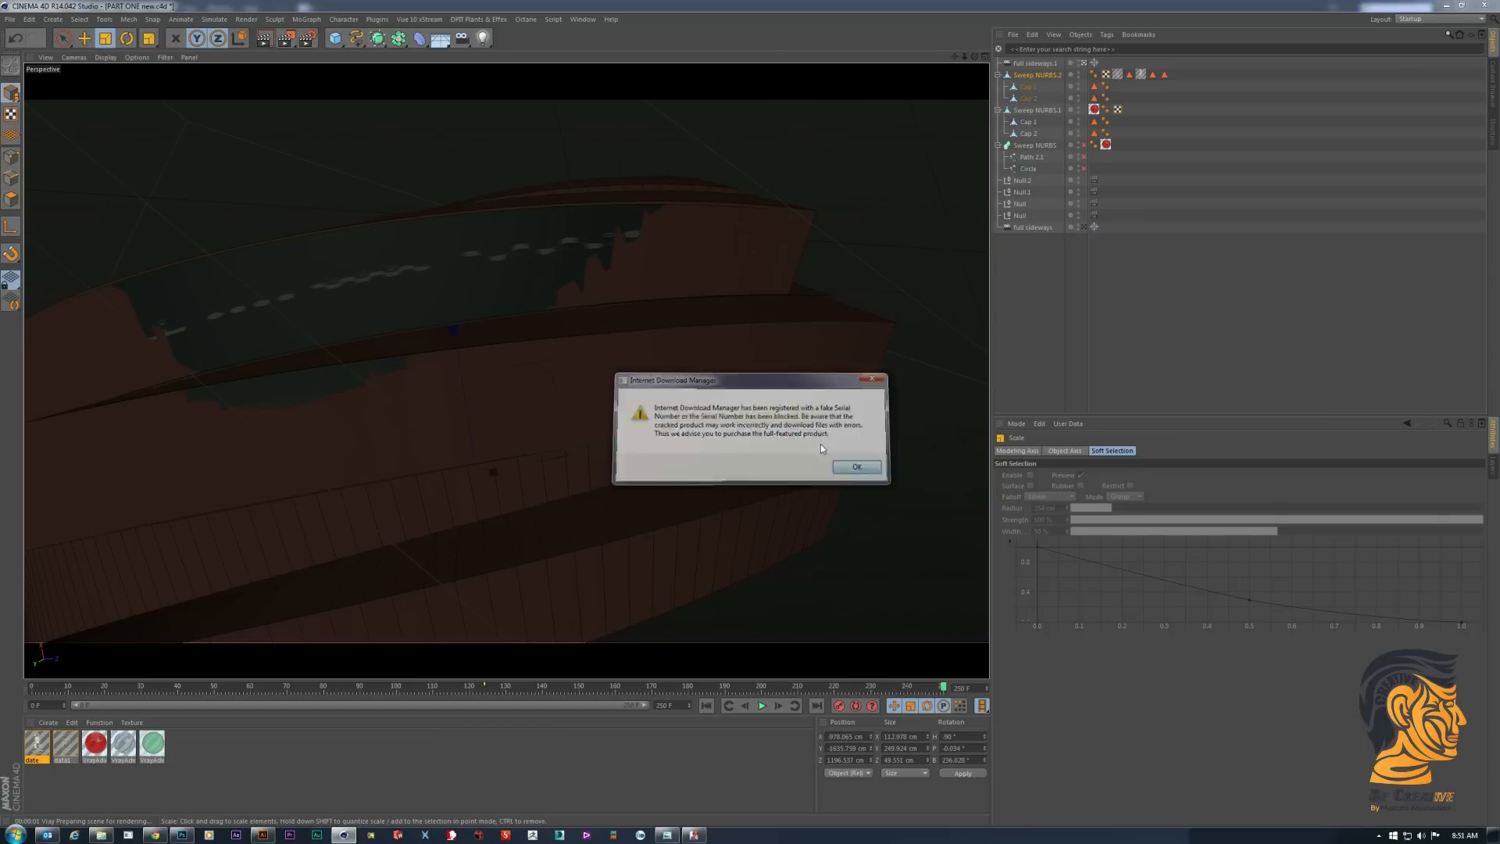
- Dismiss the download manager notice and scale the upper textured side face of Sweep NURBS.2 slightly down in polygon mode
{"action": "left_click", "coordinate": [813, 474]}
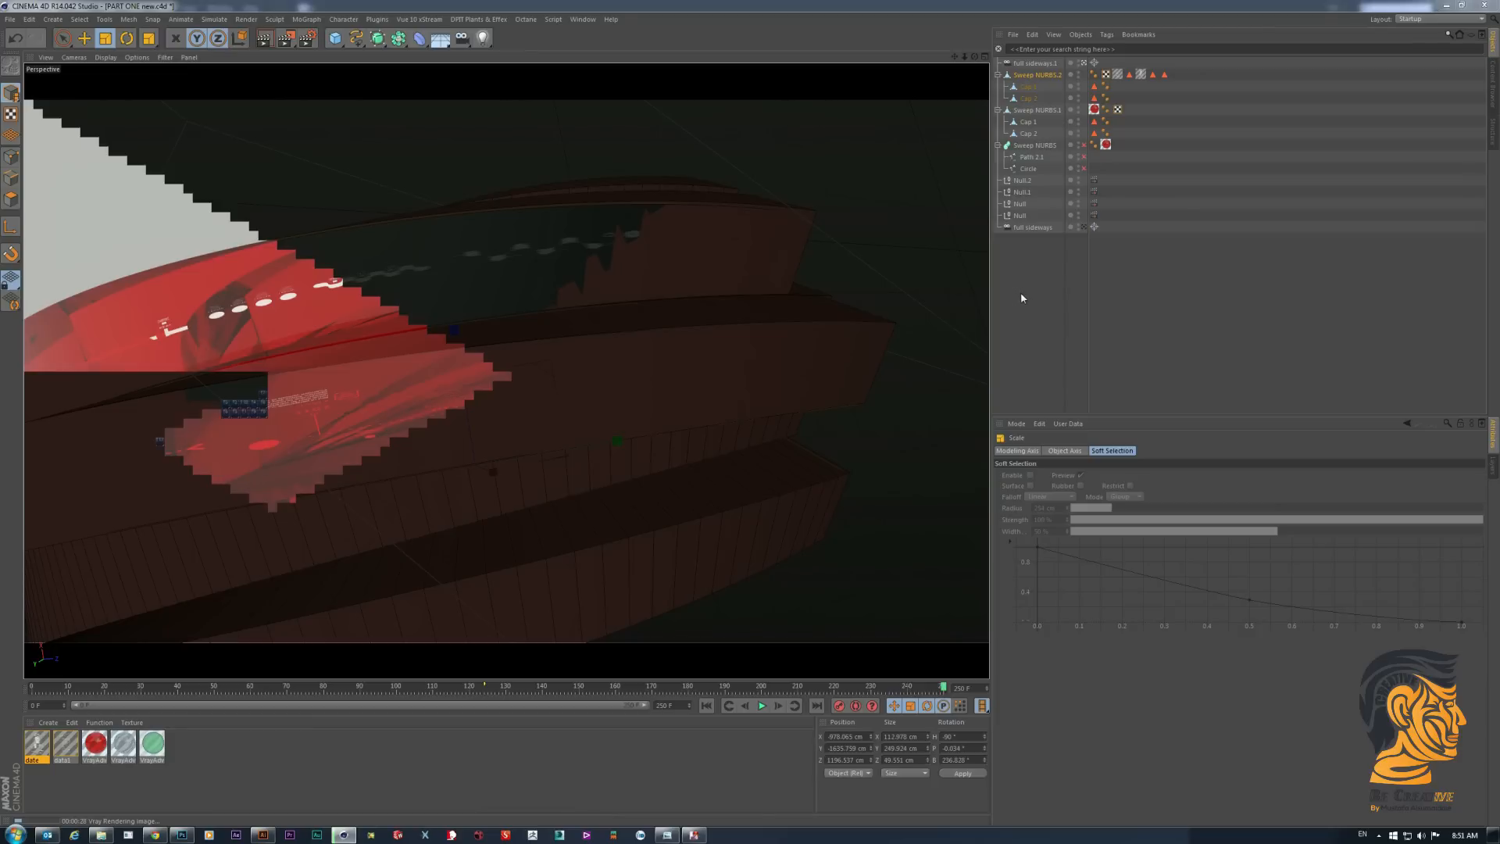
{"action": "left_click", "coordinate": [1140, 76]}
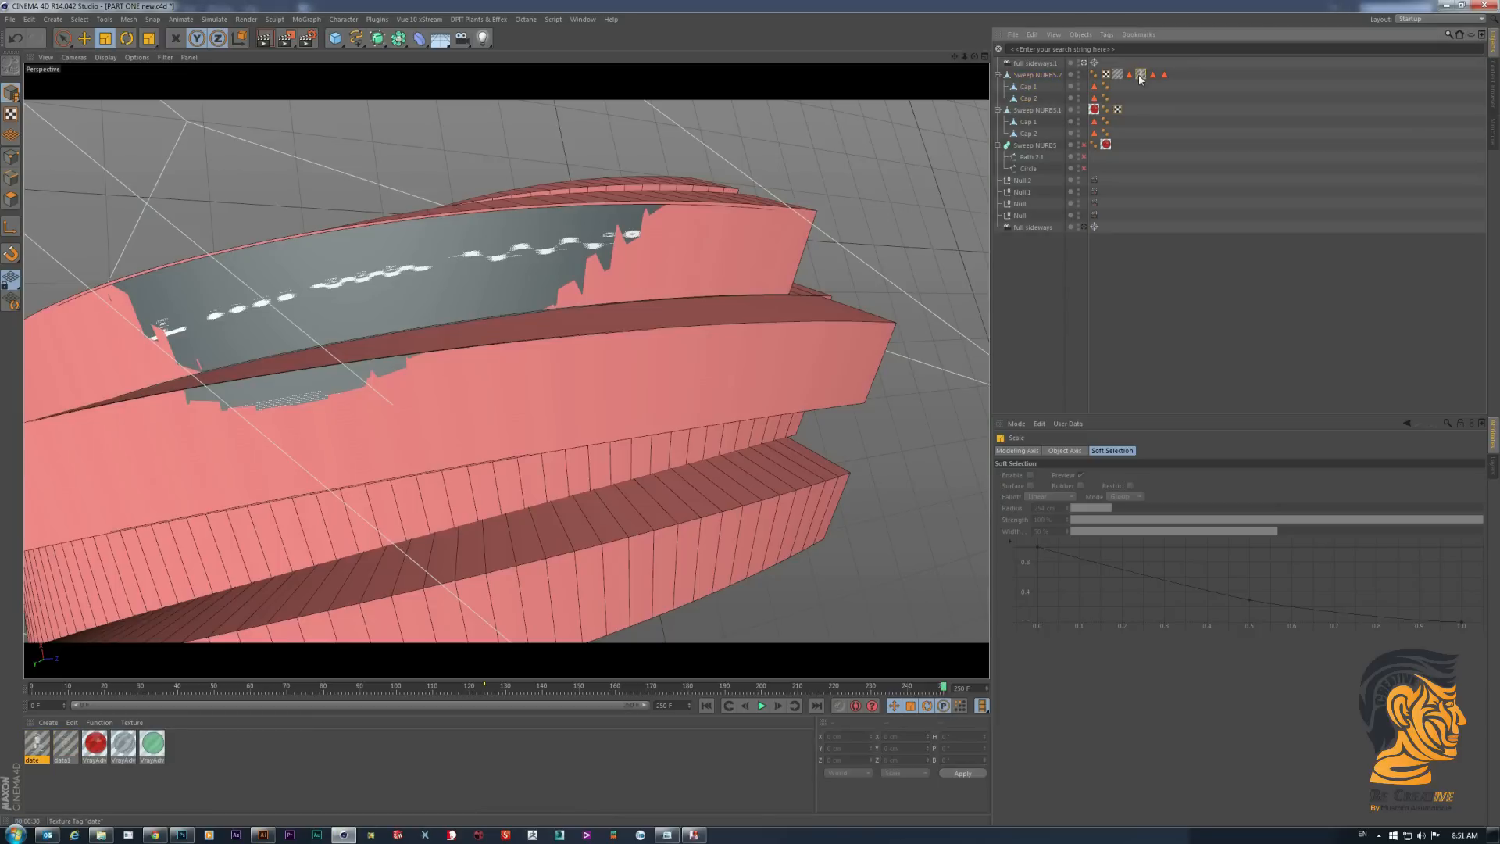
{"action": "left_click", "coordinate": [1038, 74]}
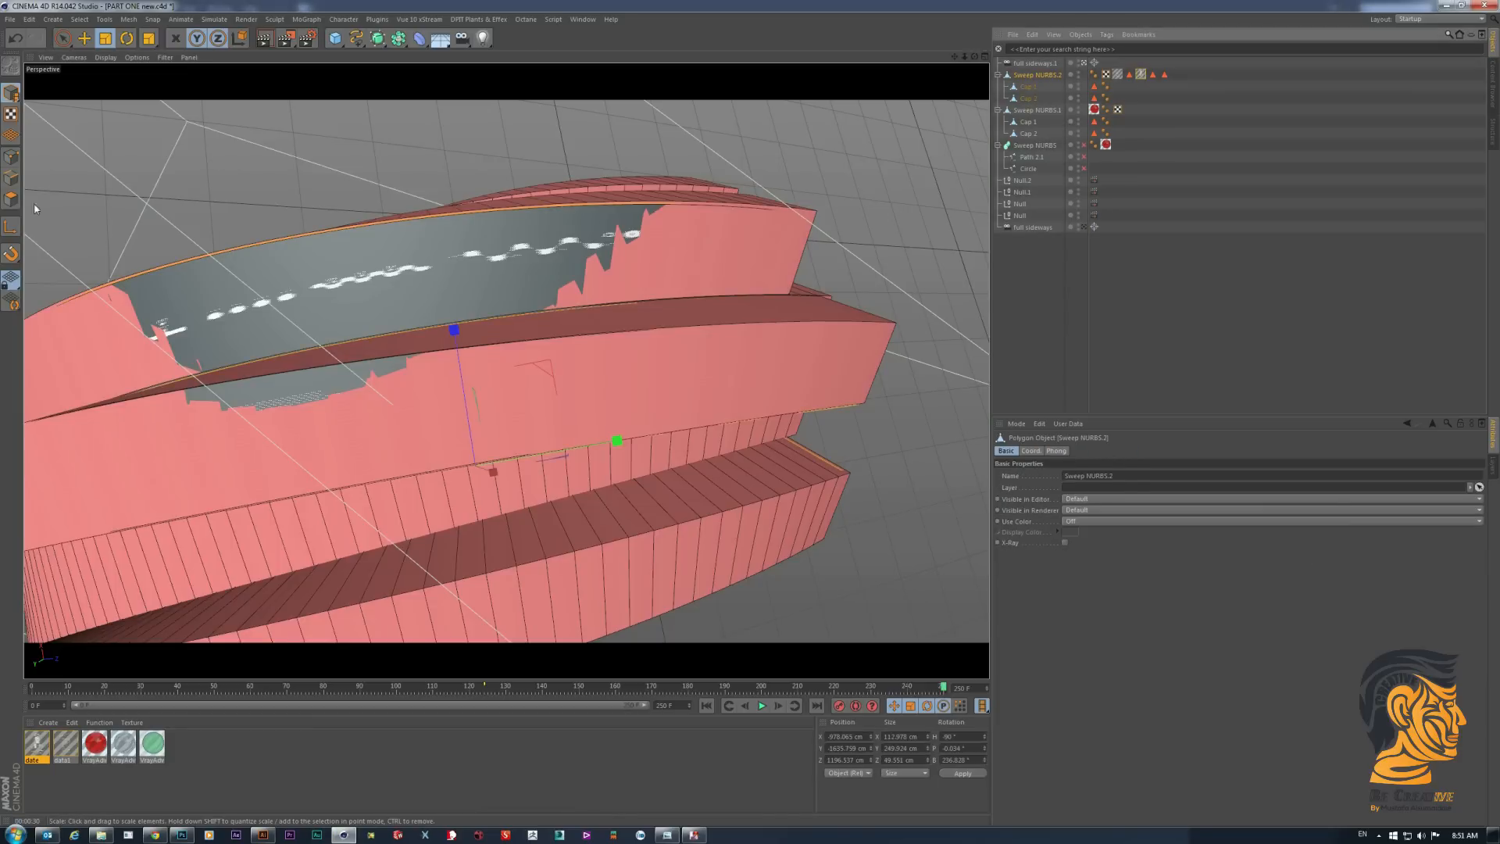
{"action": "left_click", "coordinate": [11, 199]}
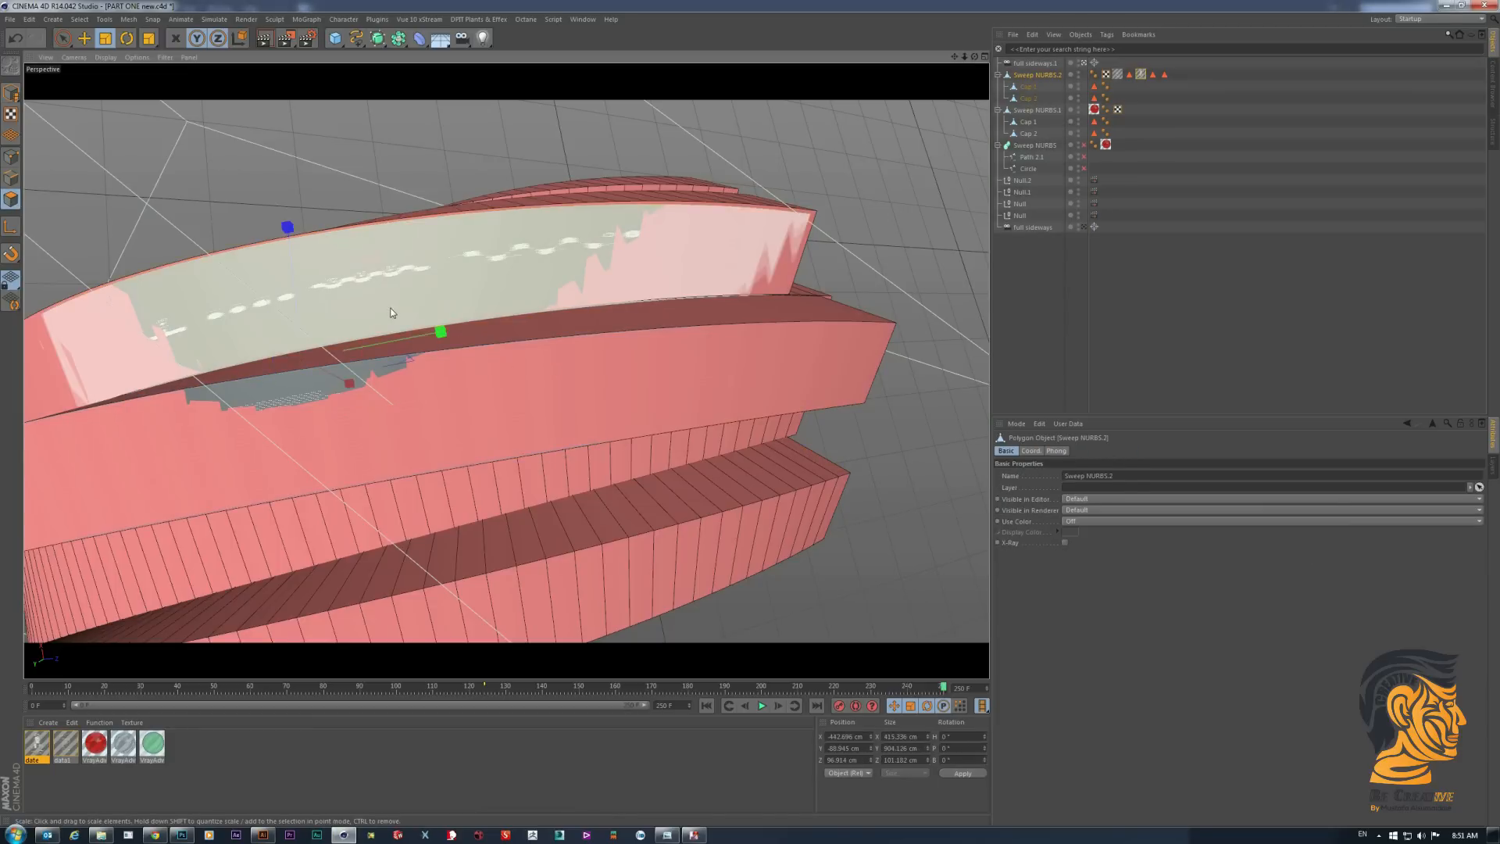
{"action": "mouse_move", "coordinate": [391, 312]}
{"action": "left_mouse_down"}
{"action": "mouse_move", "coordinate": [316, 320]}
{"action": "mouse_move", "coordinate": [416, 292]}
{"action": "mouse_move", "coordinate": [387, 312]}
{"action": "left_mouse_up"}
- Scale the lower textured side face of Sweep NURBS.2 slightly down along Y and Z, and deselect everything
{"action": "left_click", "coordinate": [407, 410]}
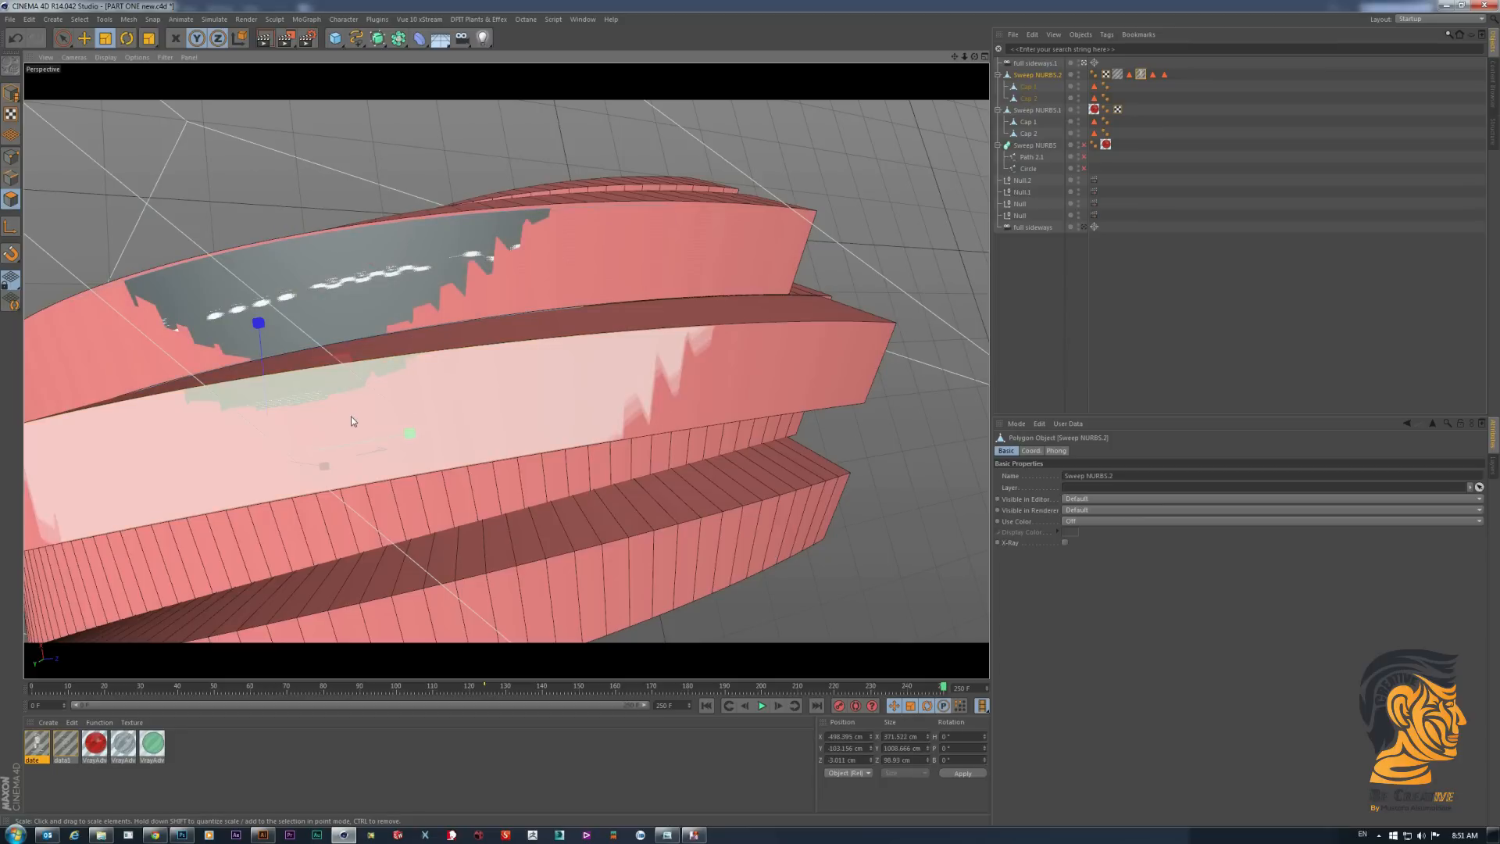
{"action": "left_click_drag", "start_coordinate": [351, 417], "coordinate": [348, 421]}
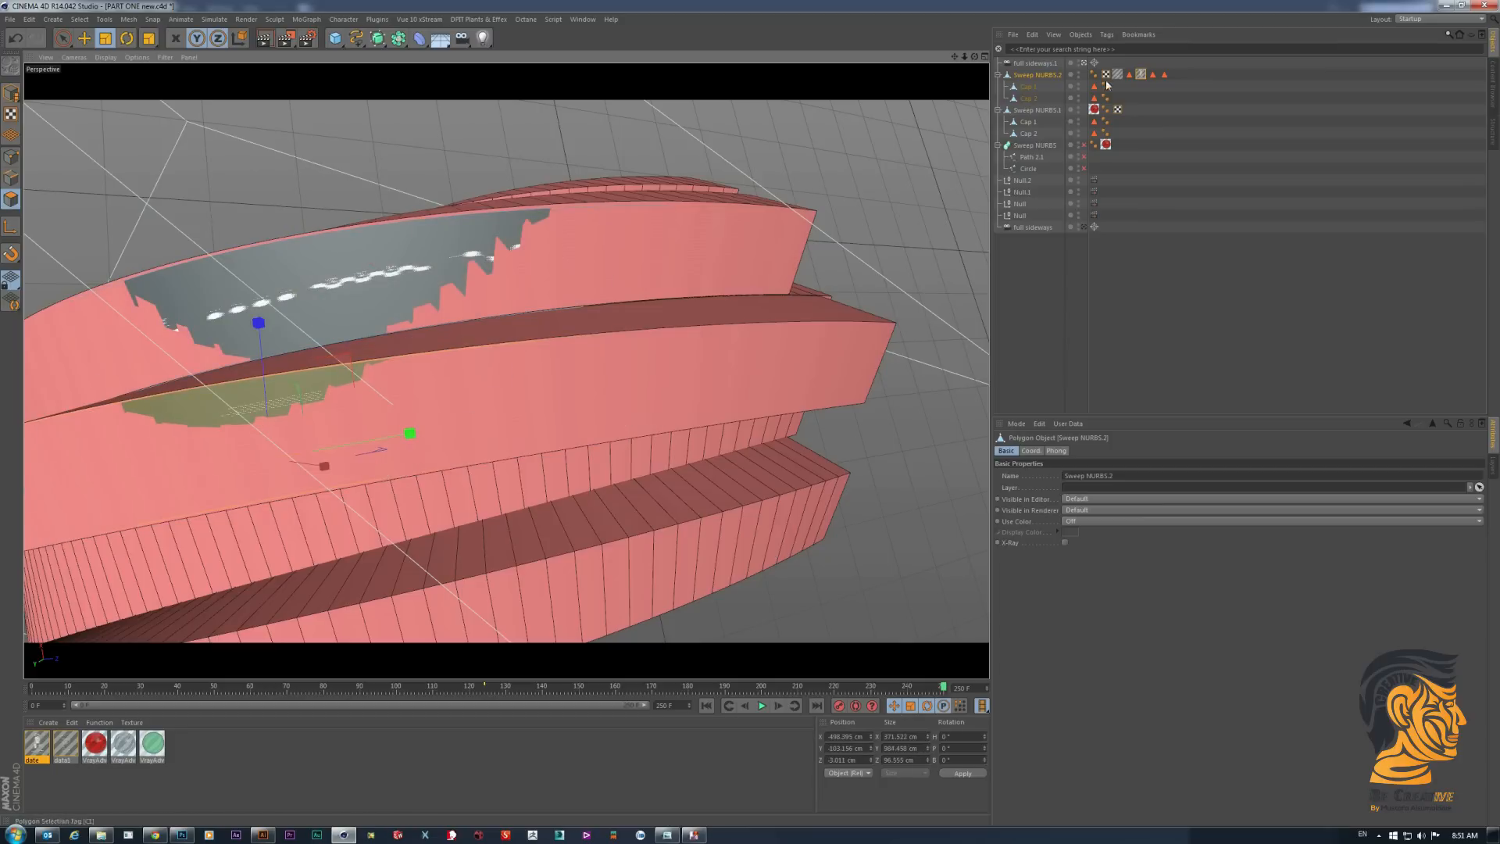
{"action": "left_click", "coordinate": [1030, 275]}
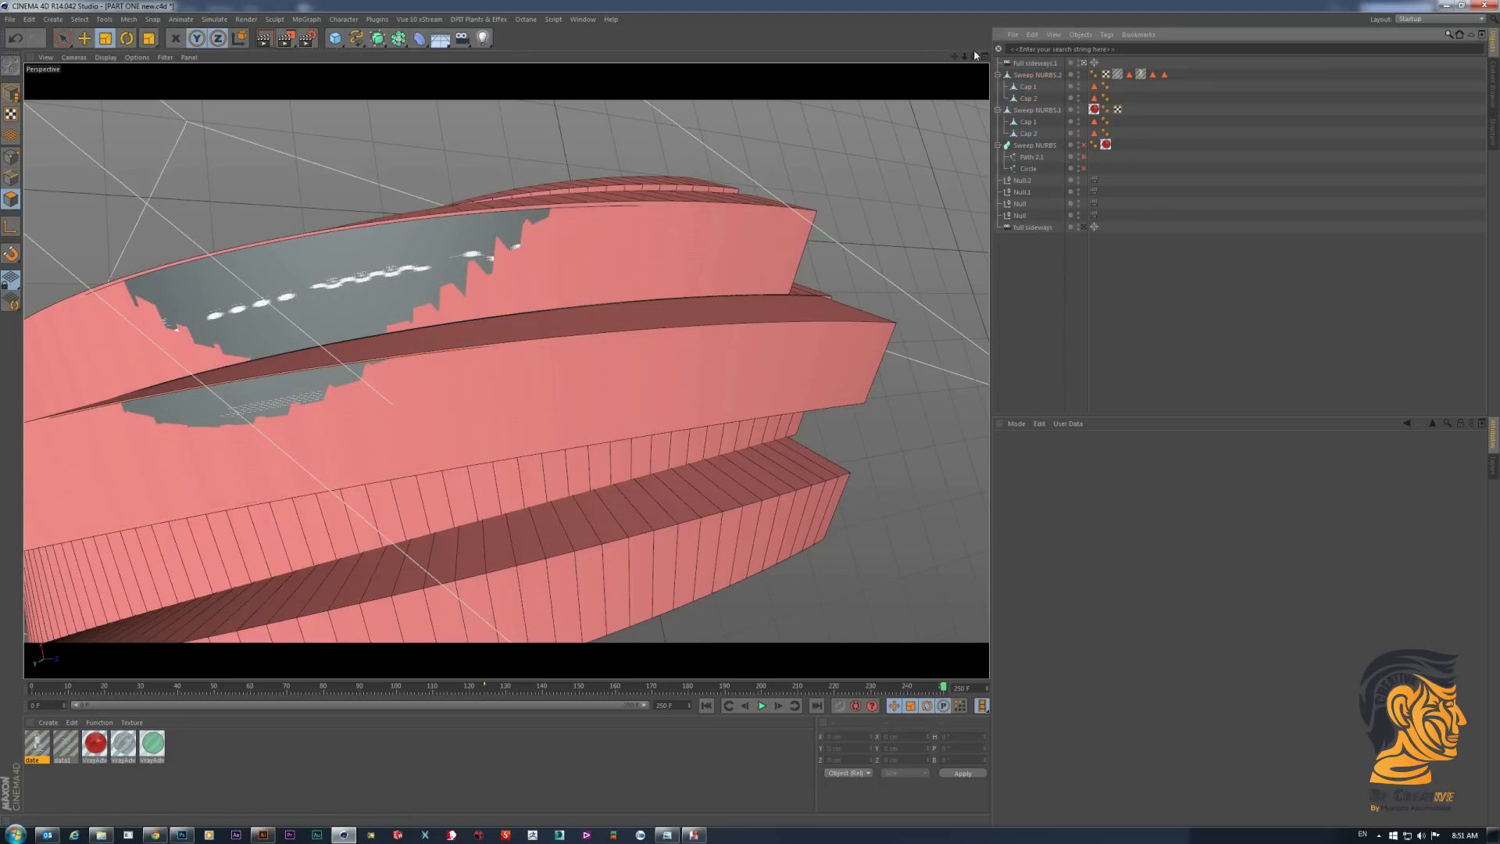
- Hide Sweep NURBS.1 in the viewport and show the data1 texture tag settings for the lower side face
{"action": "left_click_drag", "start_coordinate": [974, 57], "coordinate": [861, 127]}
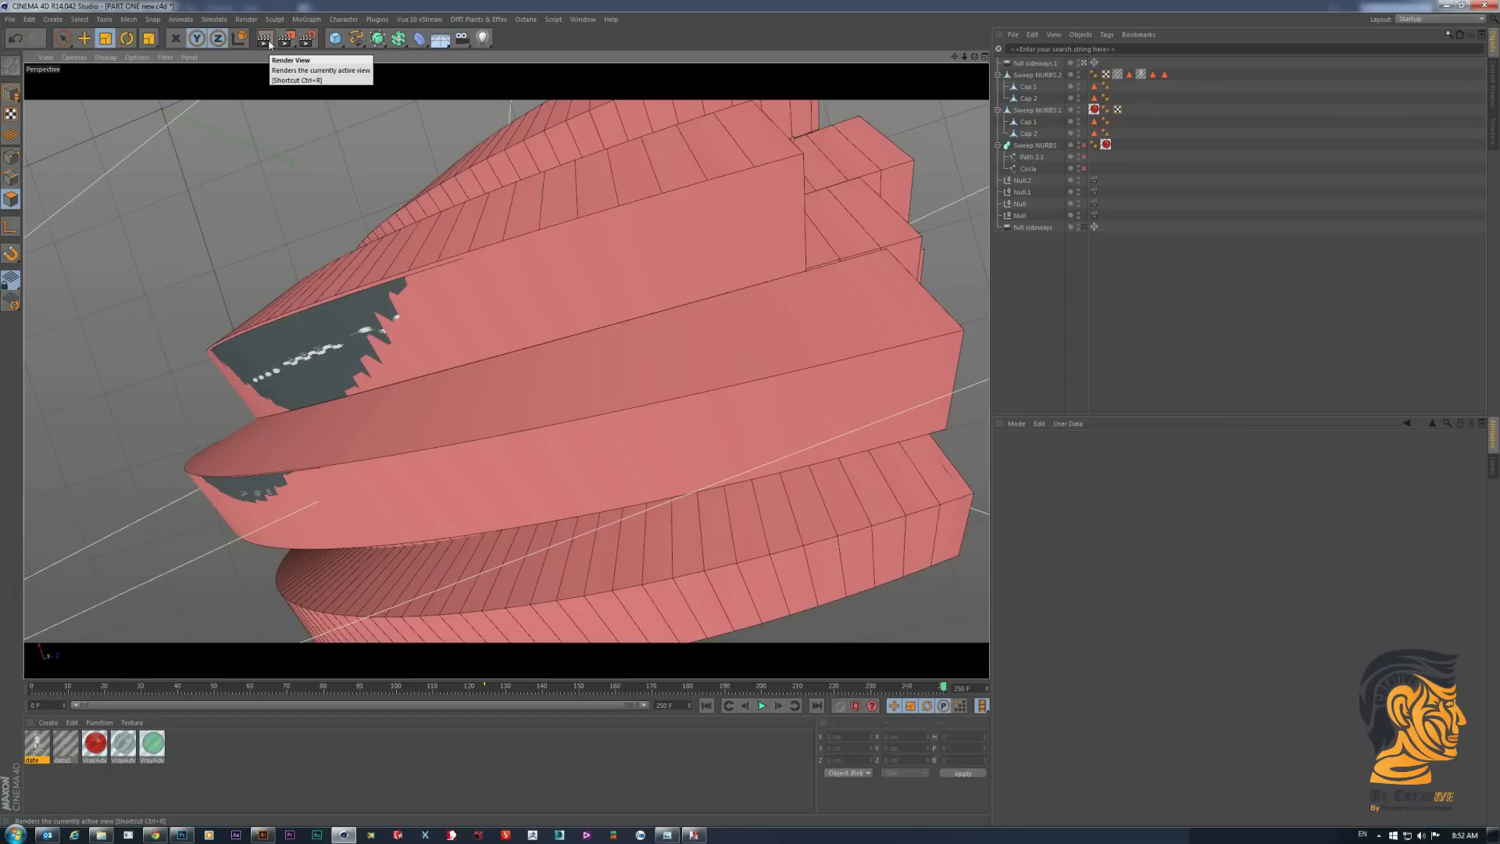
{"action": "left_click", "coordinate": [1081, 112]}
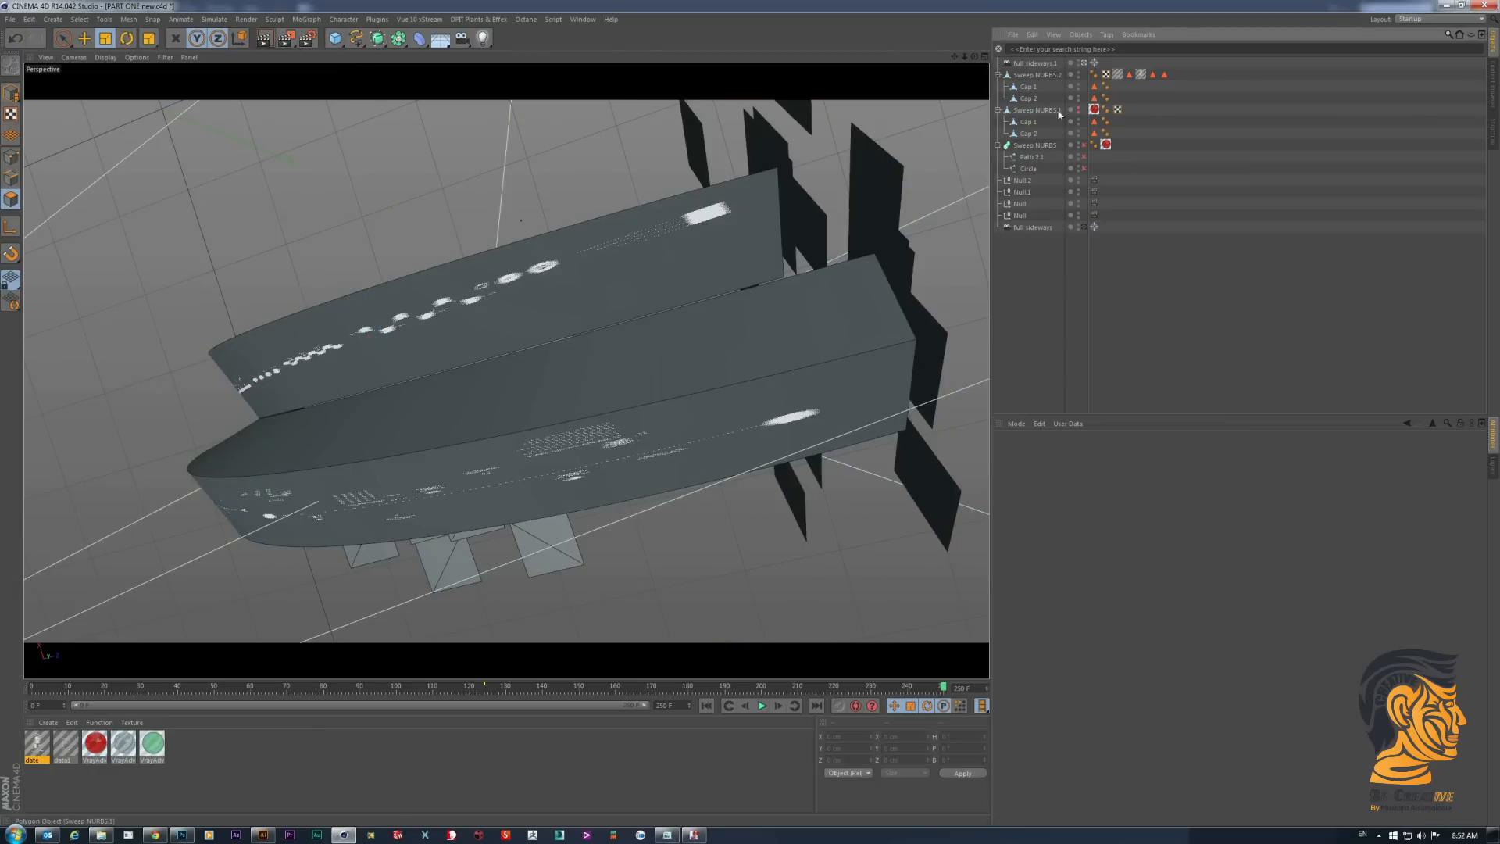
{"action": "left_click", "coordinate": [691, 403]}
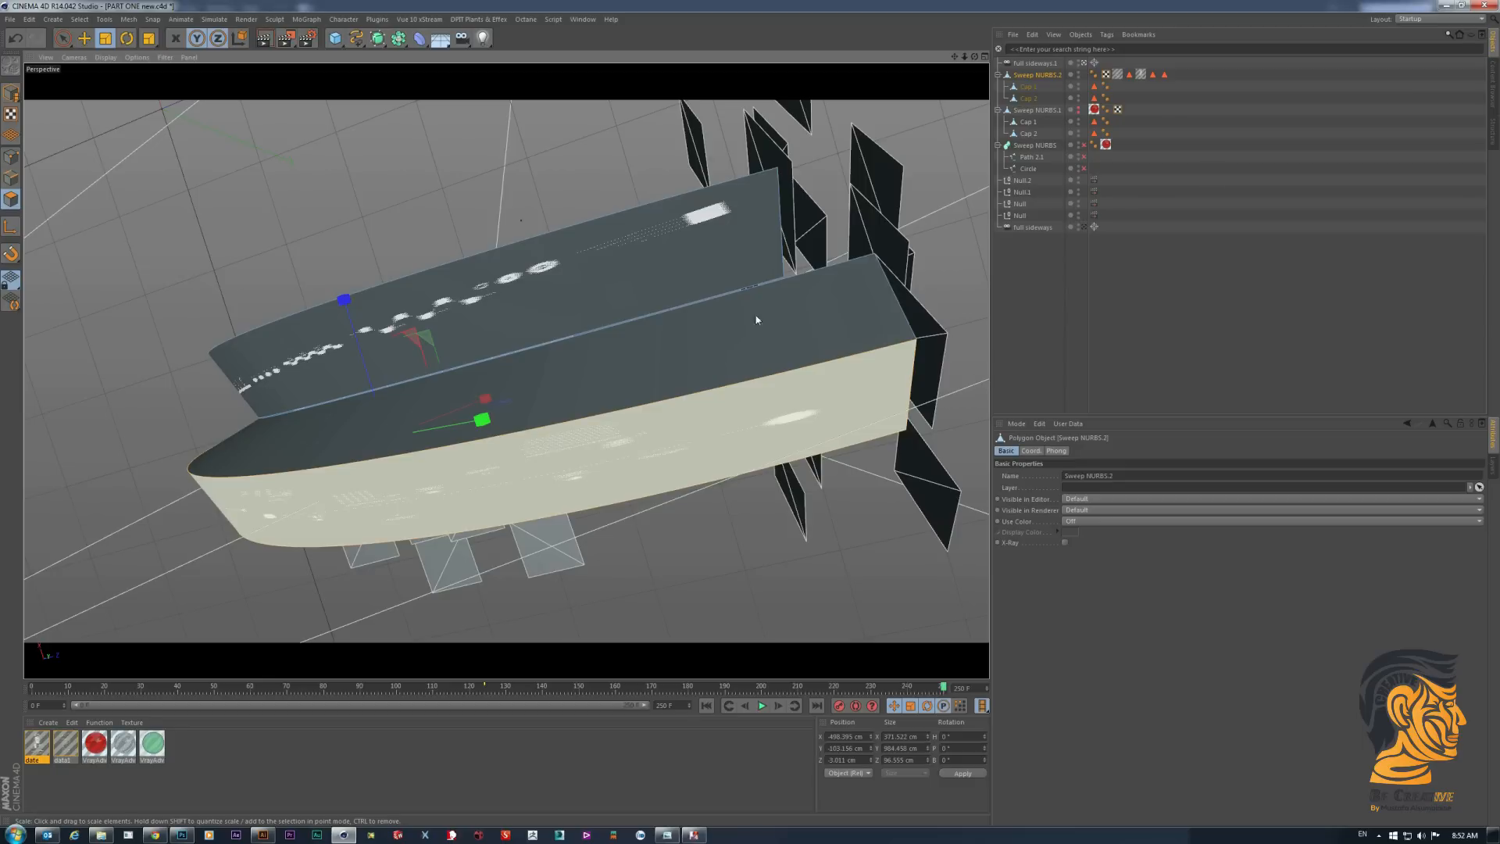
{"action": "left_click", "coordinate": [1117, 74]}
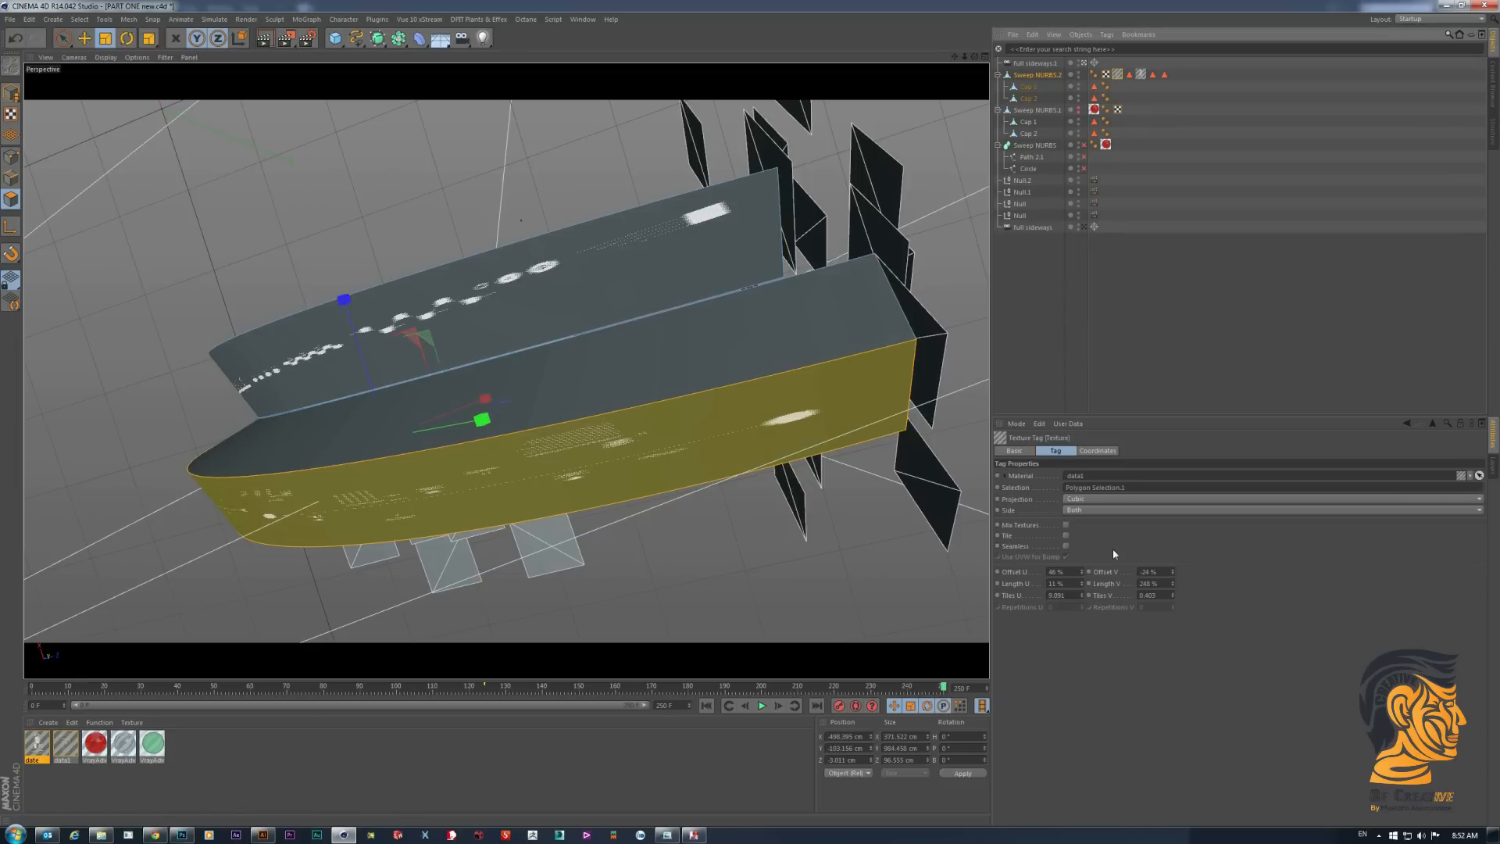
- Add a keyframe to the data1 texture tag's Offset U and set its Offset V to -26%
{"action": "left_click", "coordinate": [1013, 578]}
{"action": "right_click", "coordinate": [1012, 578]}
{"action": "mouse_move", "coordinate": [1051, 582]}
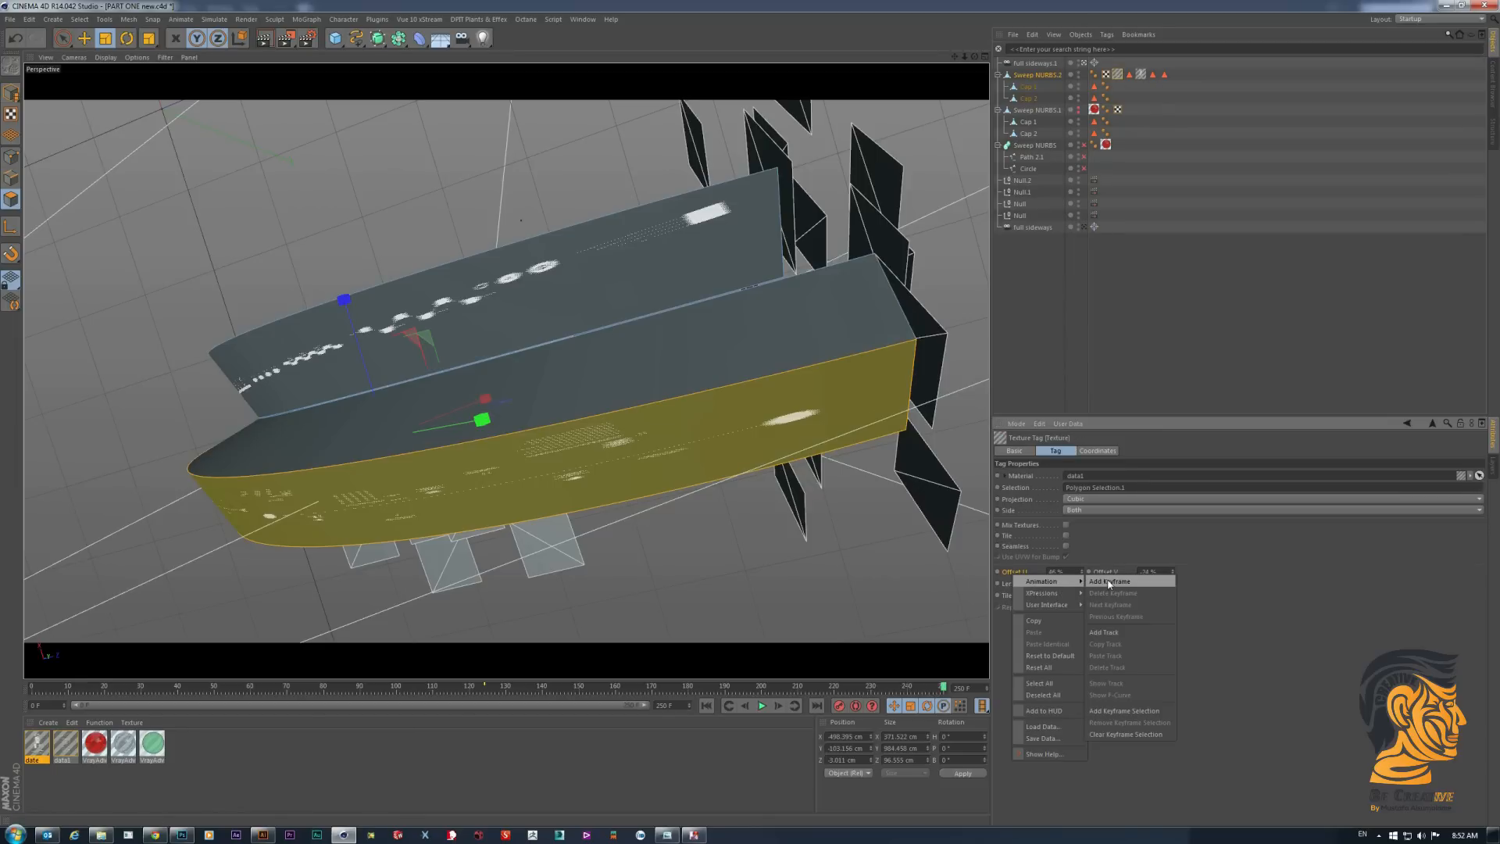
{"action": "left_click", "coordinate": [1125, 581]}
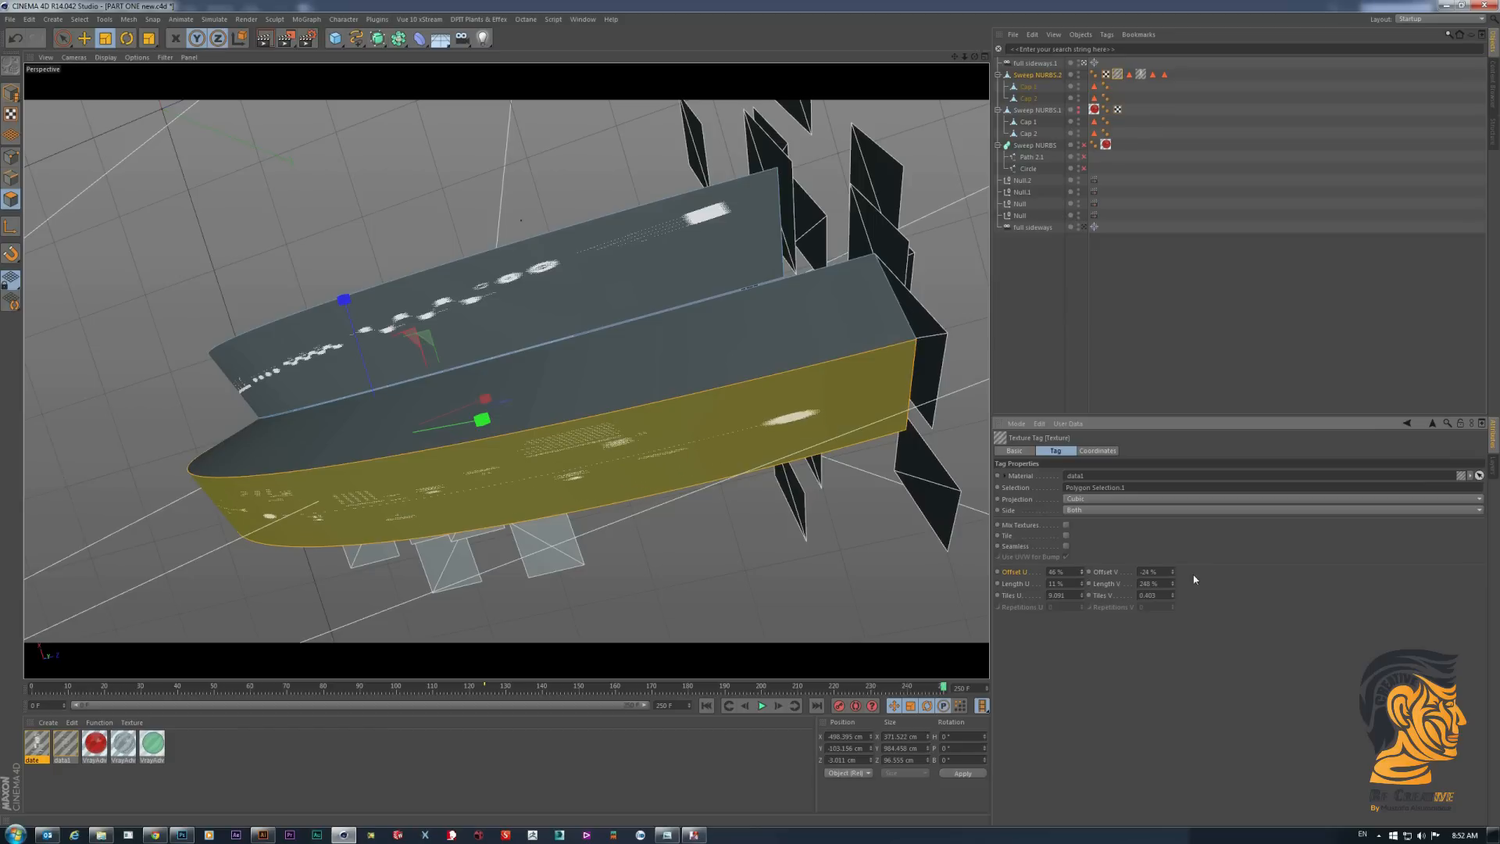
{"action": "mouse_move", "coordinate": [1172, 573]}
{"action": "left_mouse_down"}
{"action": "mouse_move", "coordinate": [1172, 591]}
{"action": "mouse_move", "coordinate": [1172, 560]}
{"action": "mouse_move", "coordinate": [1172, 574]}
{"action": "left_mouse_up"}
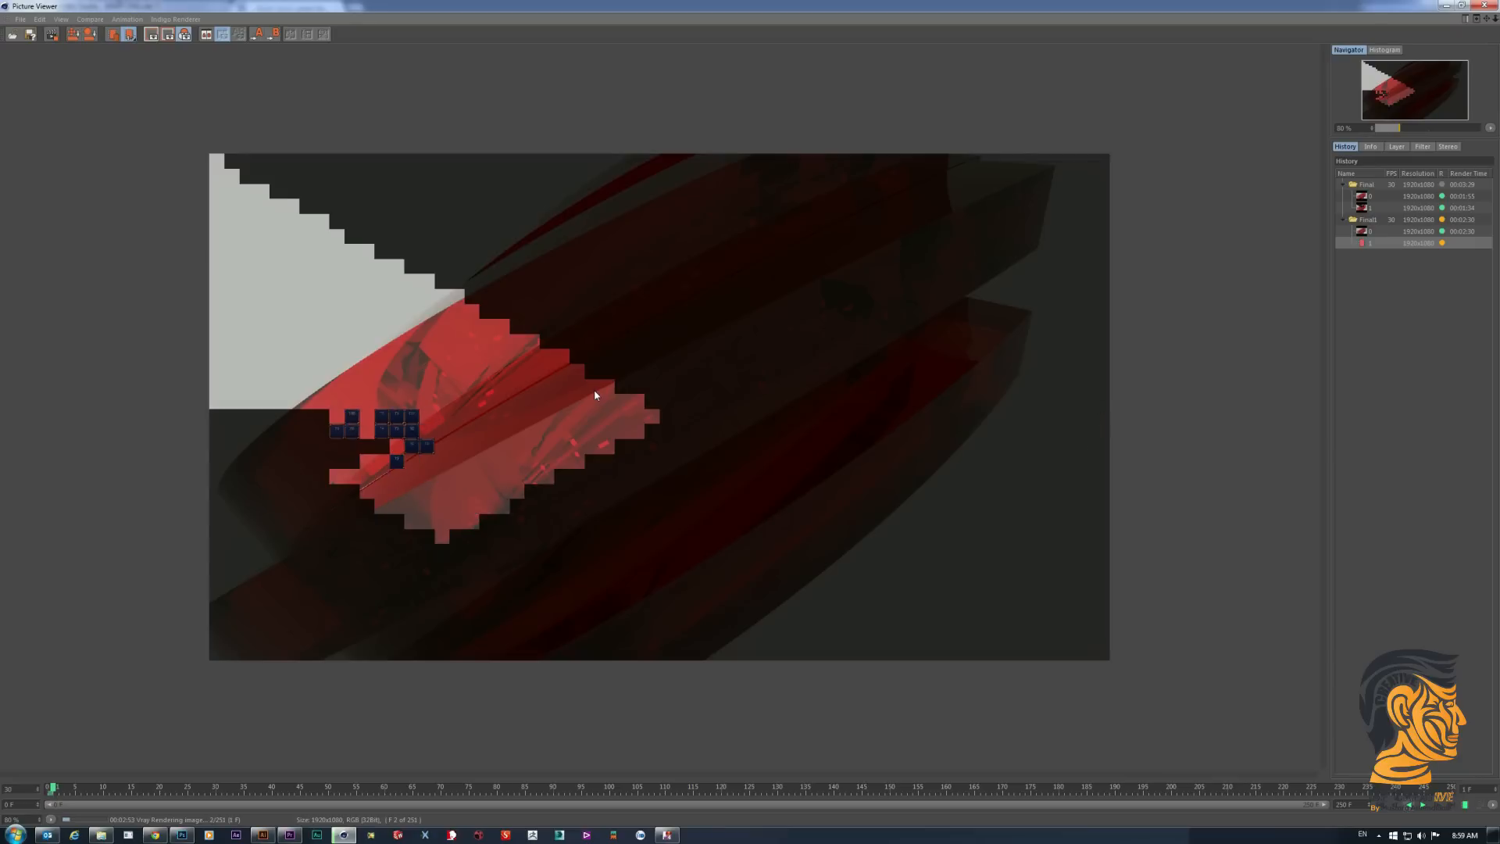
- Switch to the PART ONE project's render in the Picture Viewer, inspect it in an enlarged floating window, and minimise the viewer
{"action": "scroll", "coordinate": [563, 396], "scroll_direction": "down", "scroll_amount": 1}
{"action": "scroll", "coordinate": [528, 403], "scroll_direction": "up", "scroll_amount": 2}
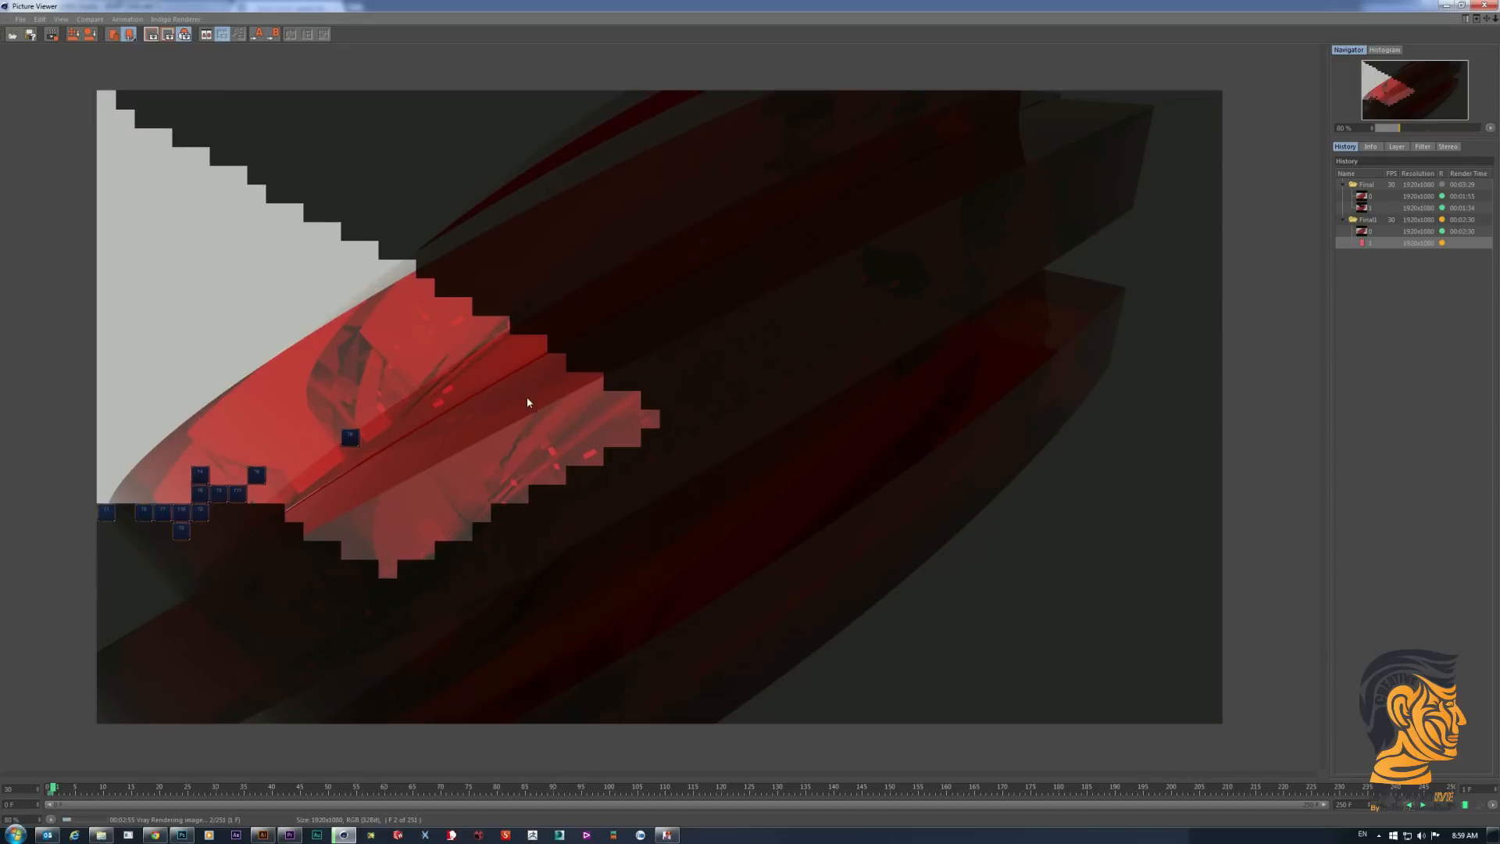
{"action": "left_click", "coordinate": [1461, 5]}
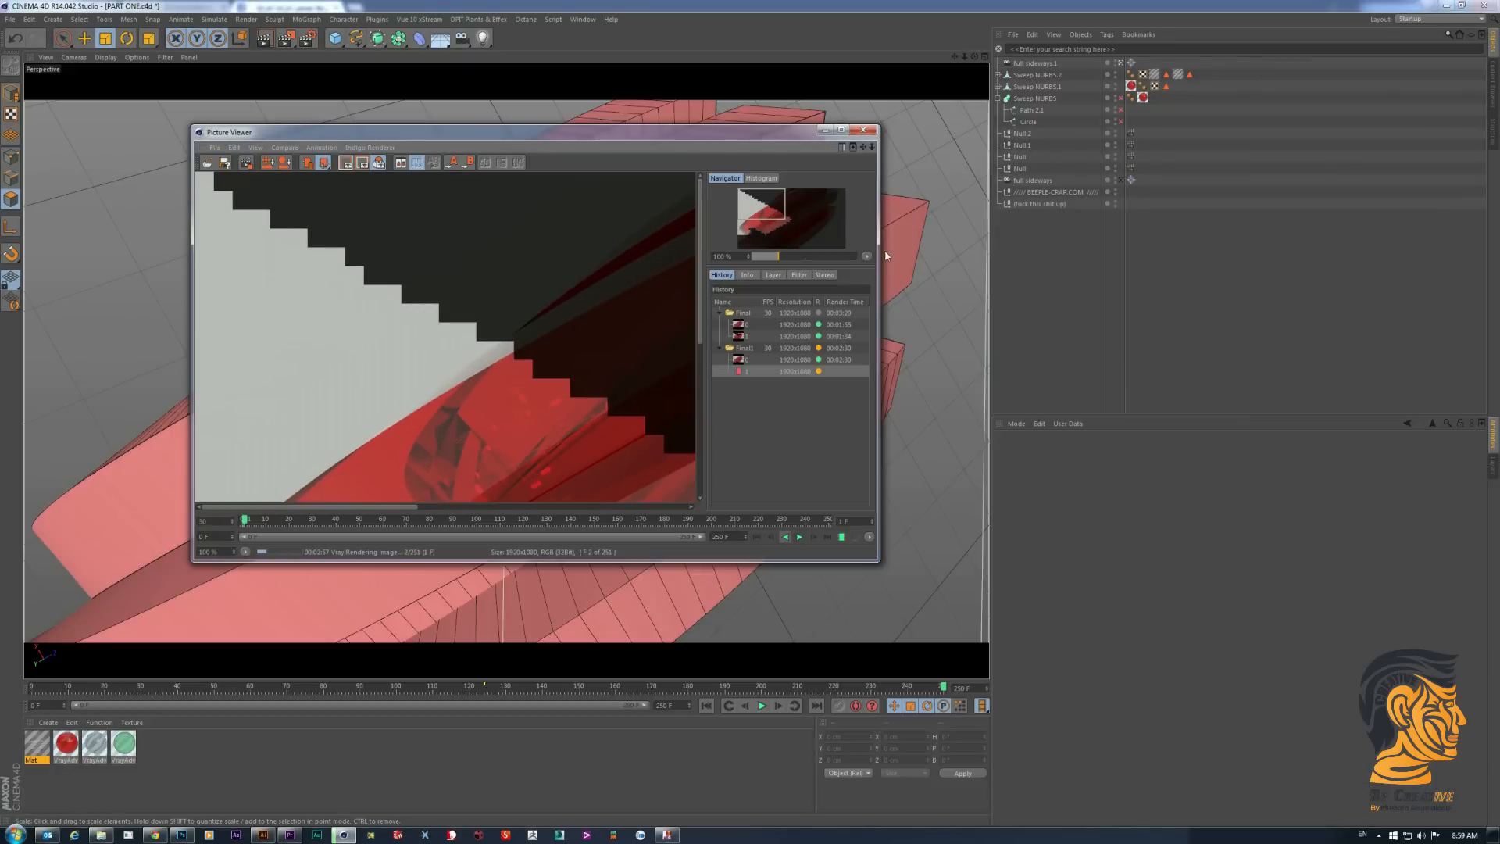
{"action": "left_click_drag", "start_coordinate": [556, 120], "coordinate": [521, 82]}
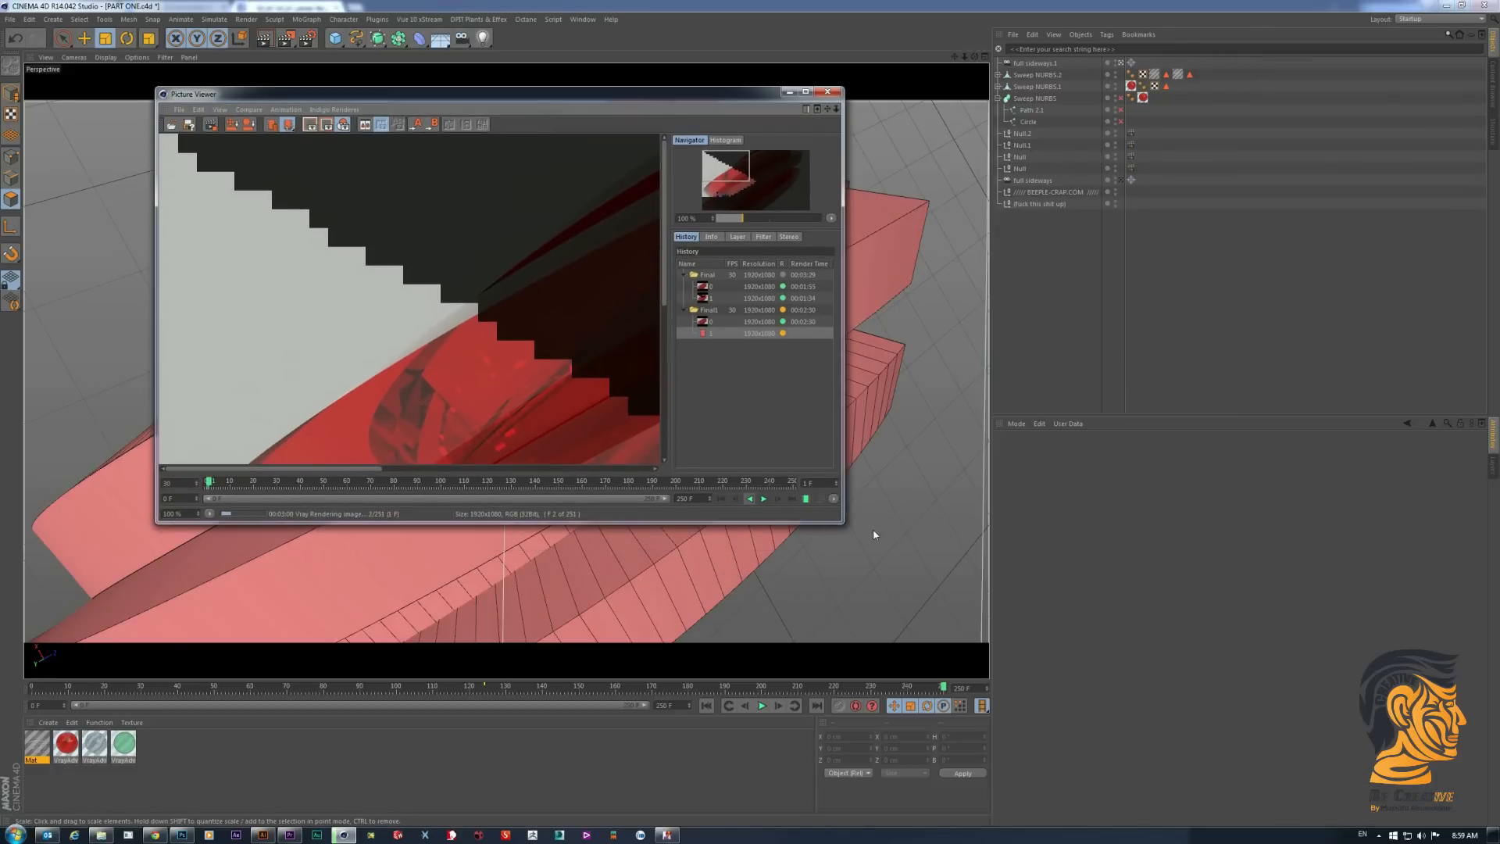
{"action": "left_click_drag", "start_coordinate": [844, 528], "coordinate": [1158, 695]}
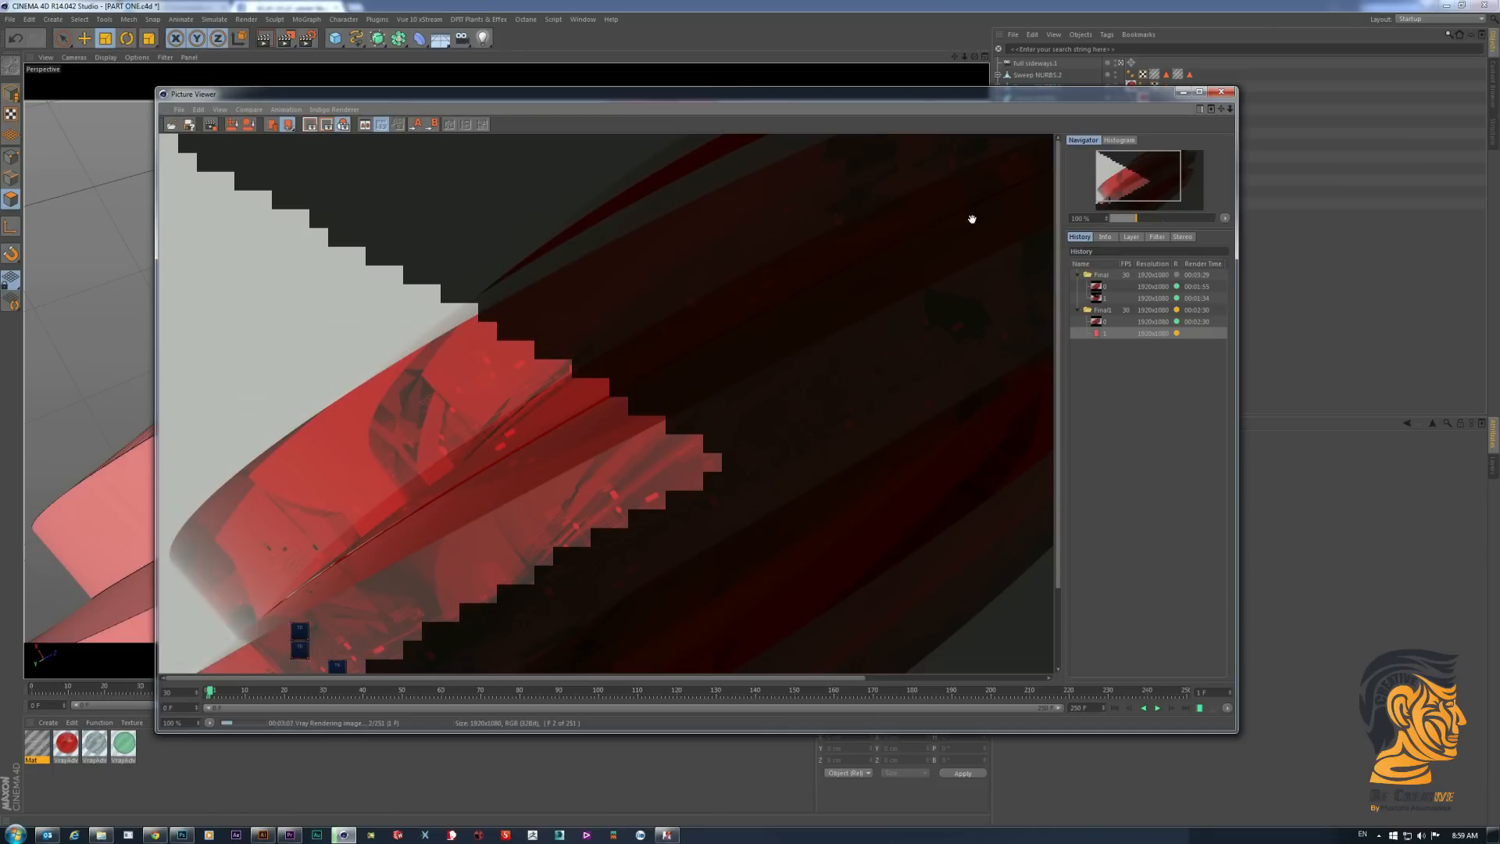
{"action": "left_click", "coordinate": [1183, 91]}
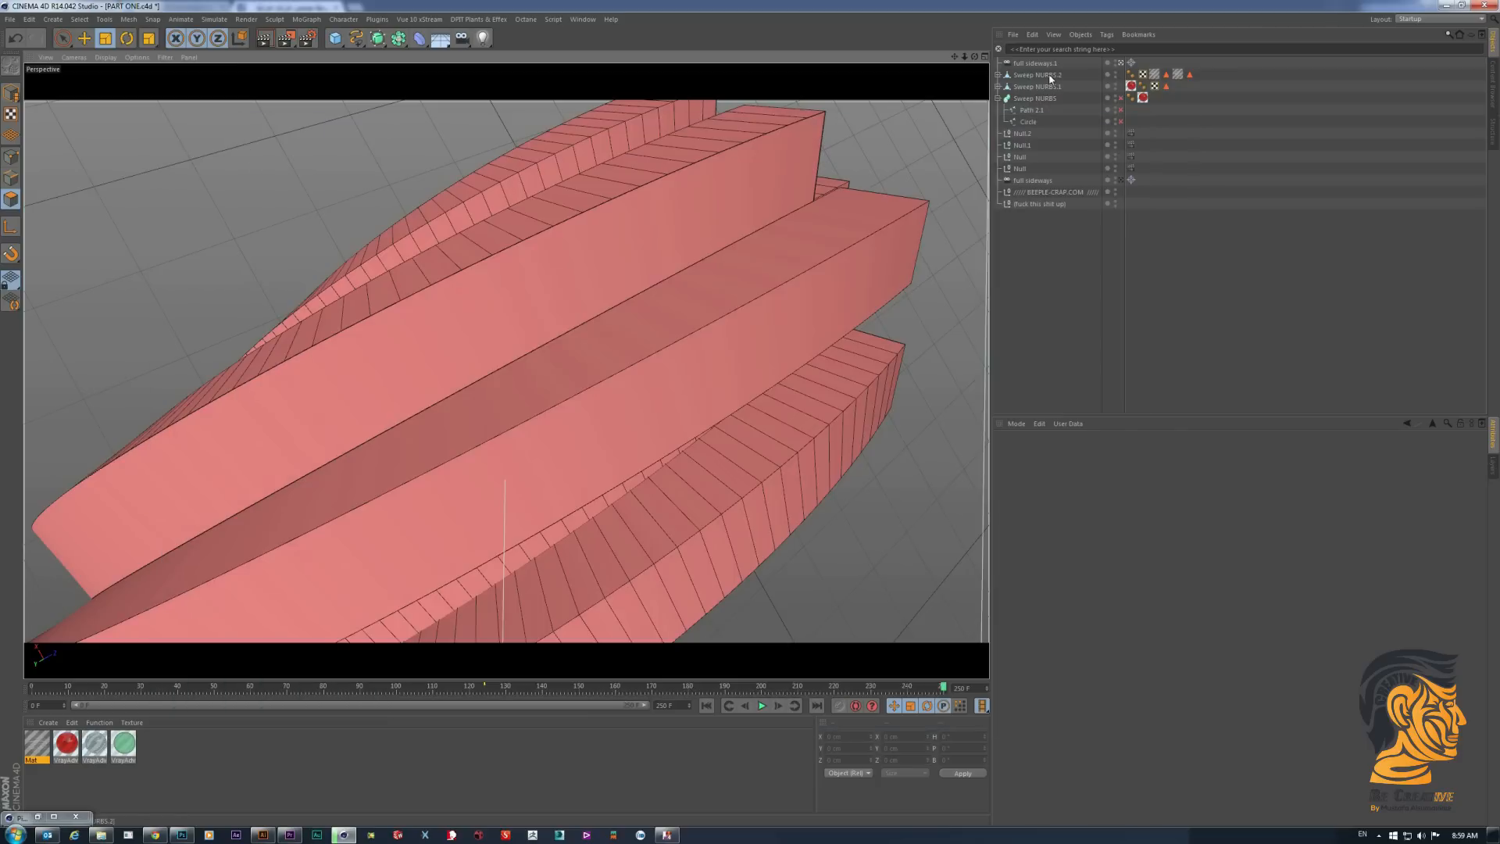
- Add a Compositing tag to Sweep NURBS.2 in the PART ONE project and enable its first object buffer
{"action": "left_click", "coordinate": [1039, 75]}
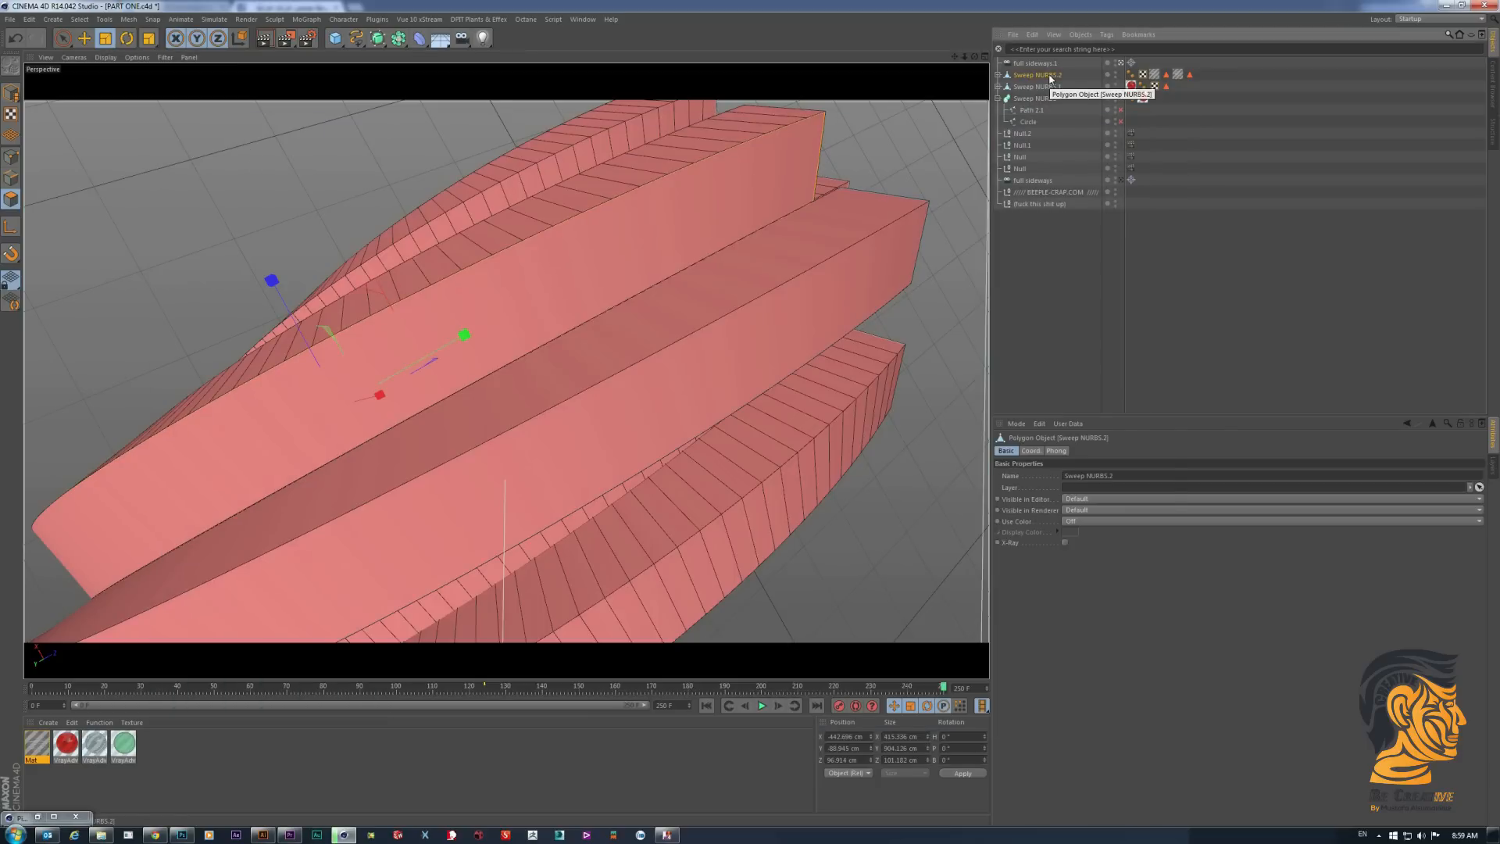
{"action": "right_click", "coordinate": [1051, 77]}
{"action": "mouse_move", "coordinate": [1075, 82]}
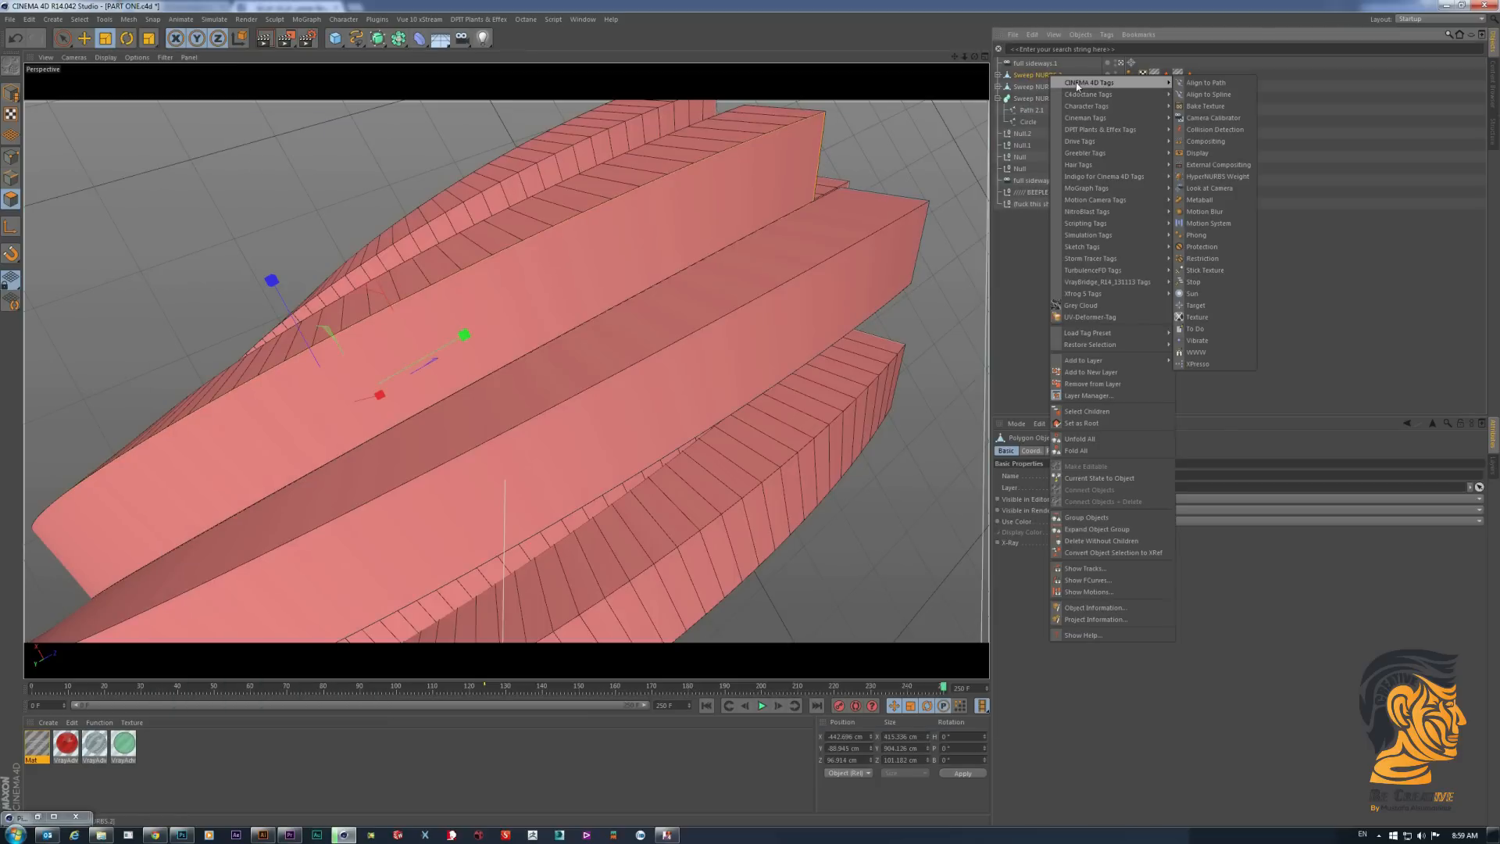
{"action": "left_click", "coordinate": [1227, 141]}
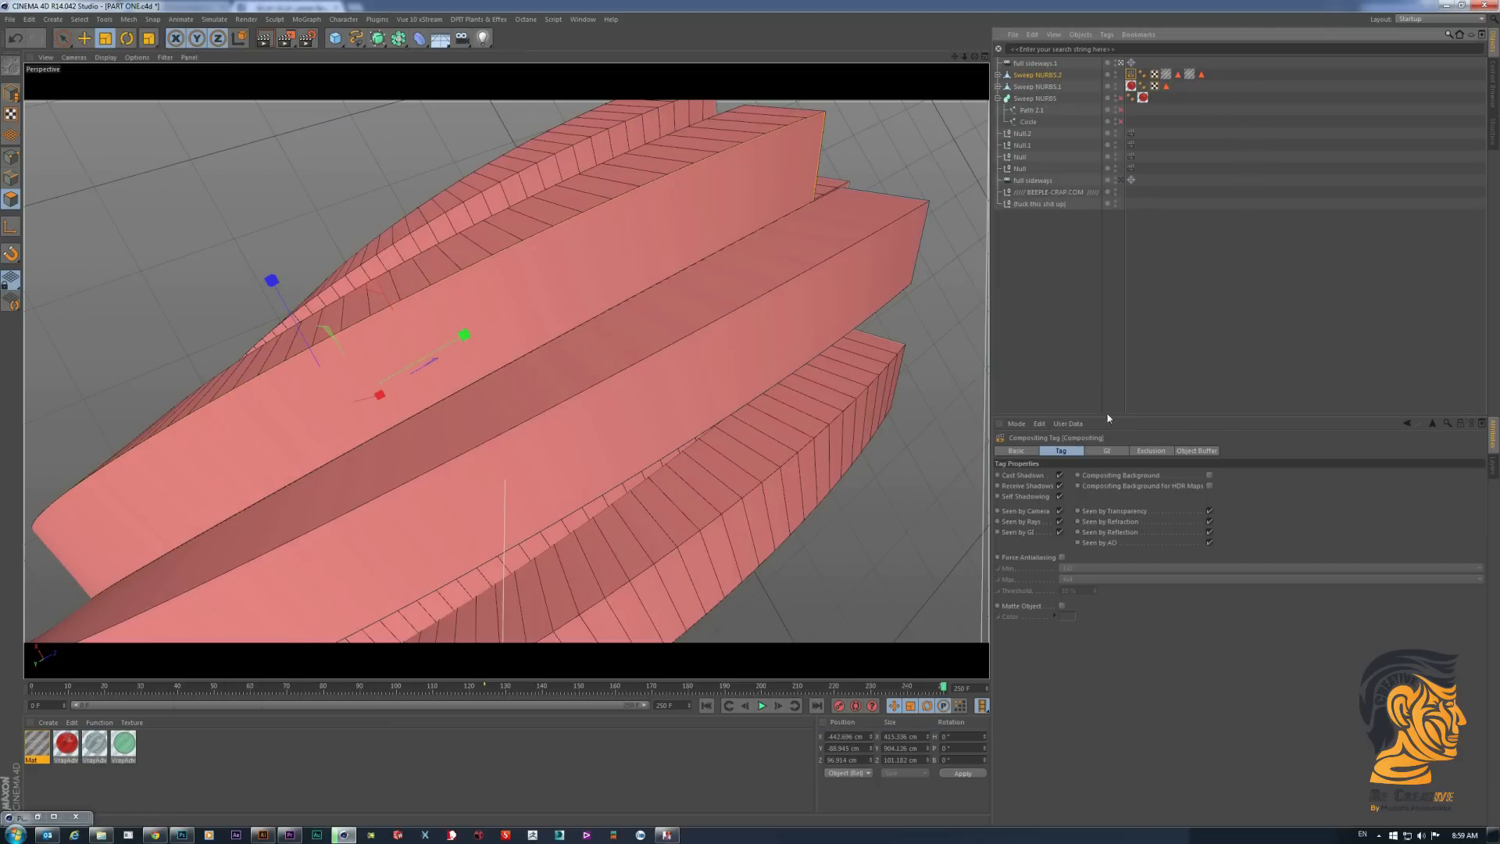
{"action": "left_click", "coordinate": [1196, 451]}
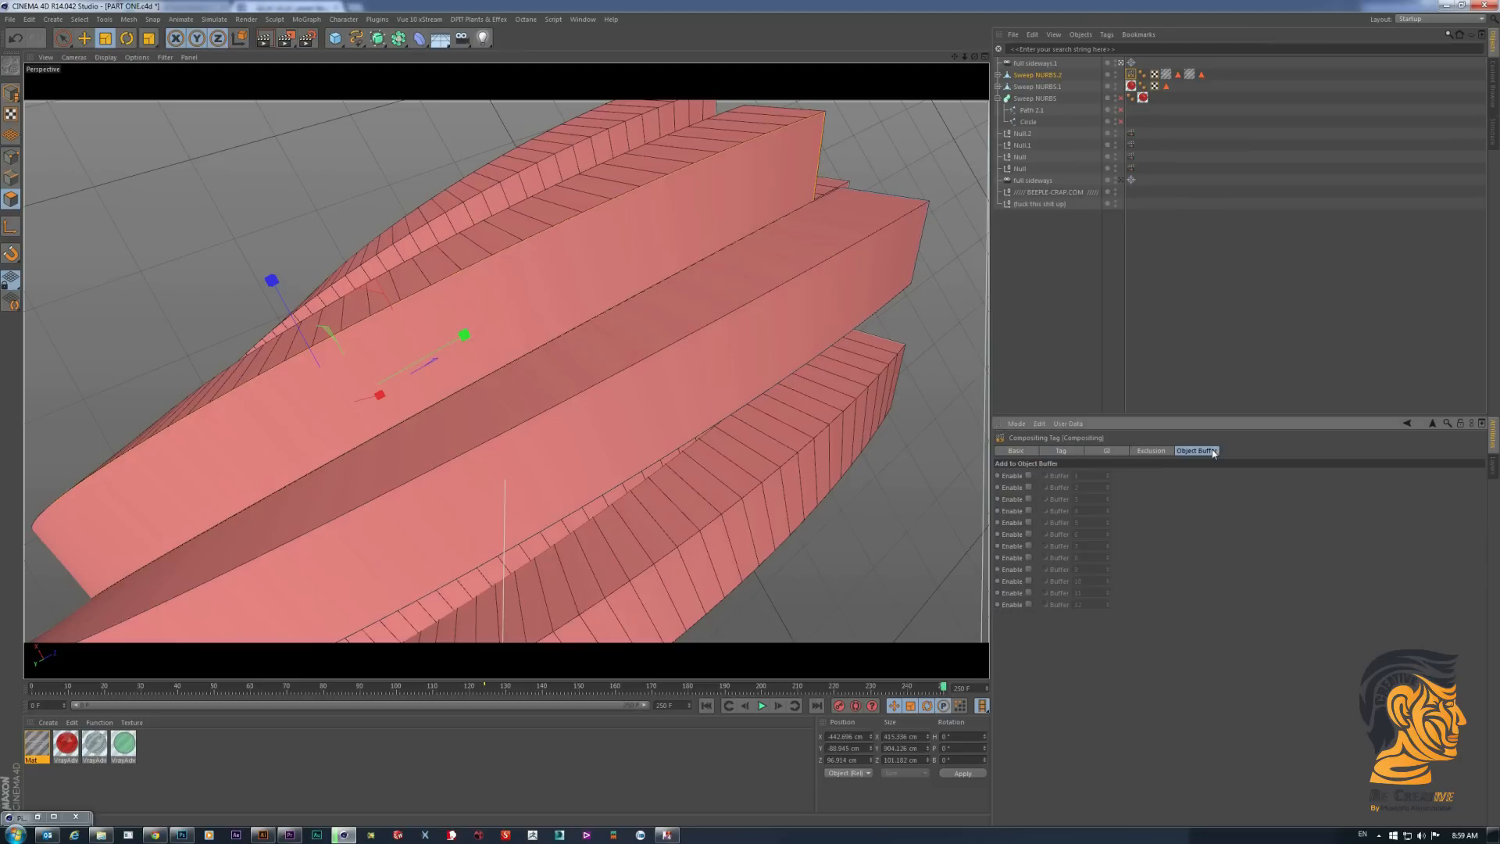
{"action": "left_click", "coordinate": [1028, 475]}
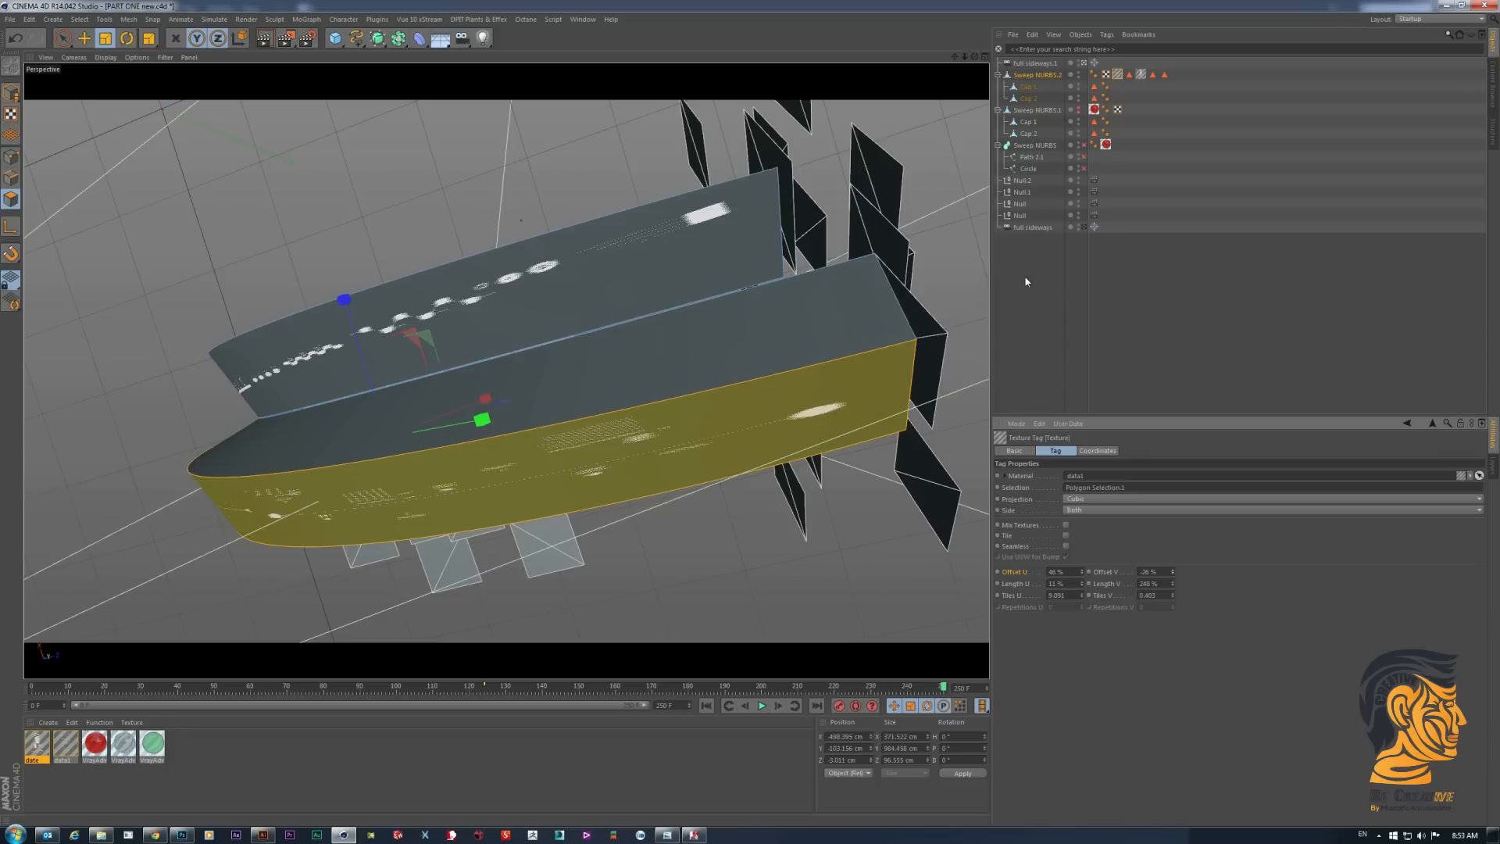
- Return to the PART ONE new project, deselect everything and examine the textured side faces from the opposite end
{"action": "left_click", "coordinate": [1024, 275]}
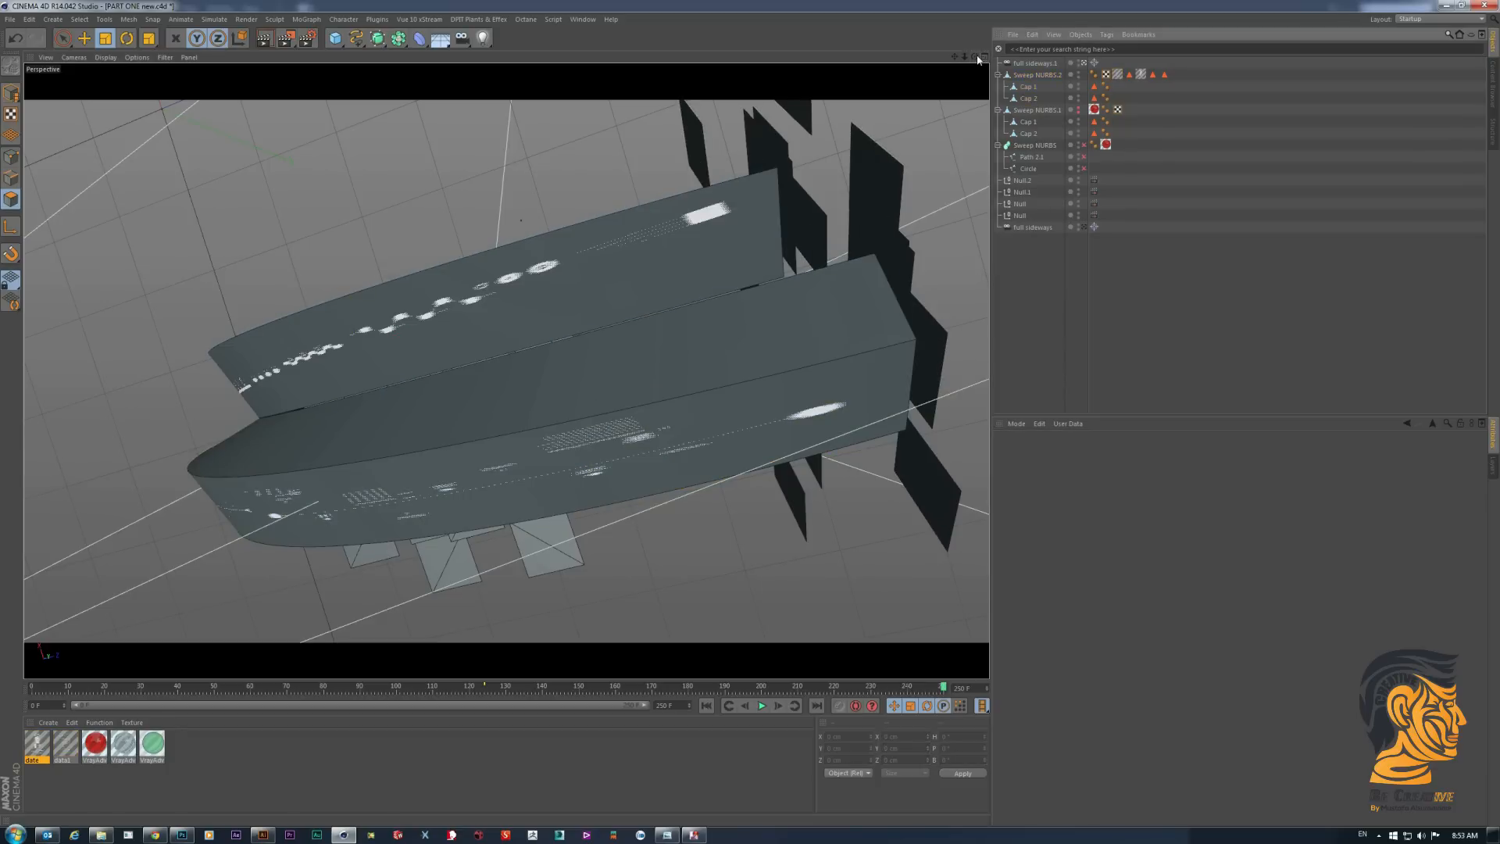
{"action": "left_click_drag", "start_coordinate": [975, 57], "coordinate": [1144, 16]}
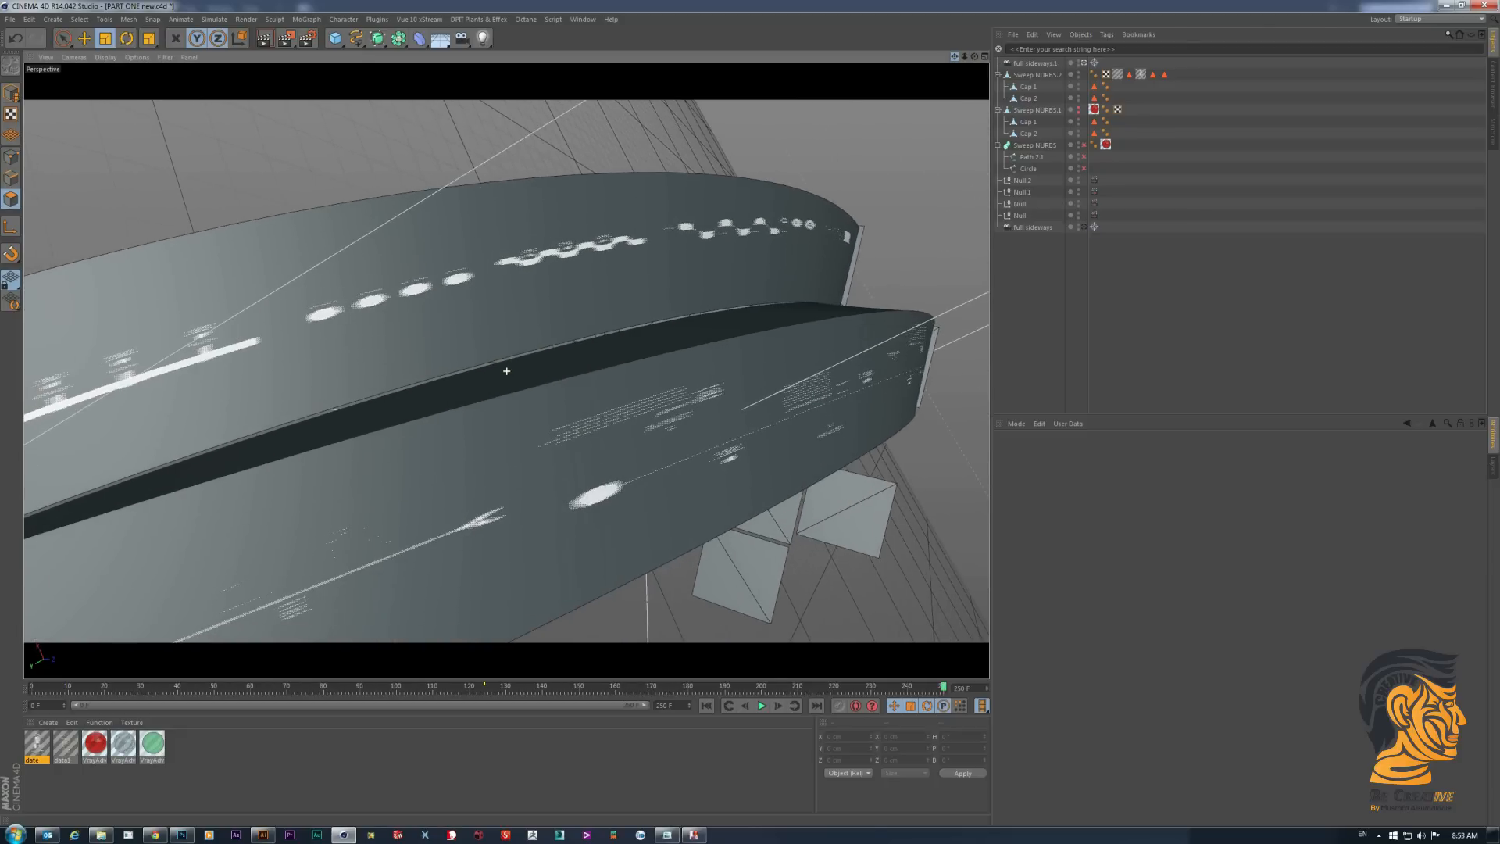